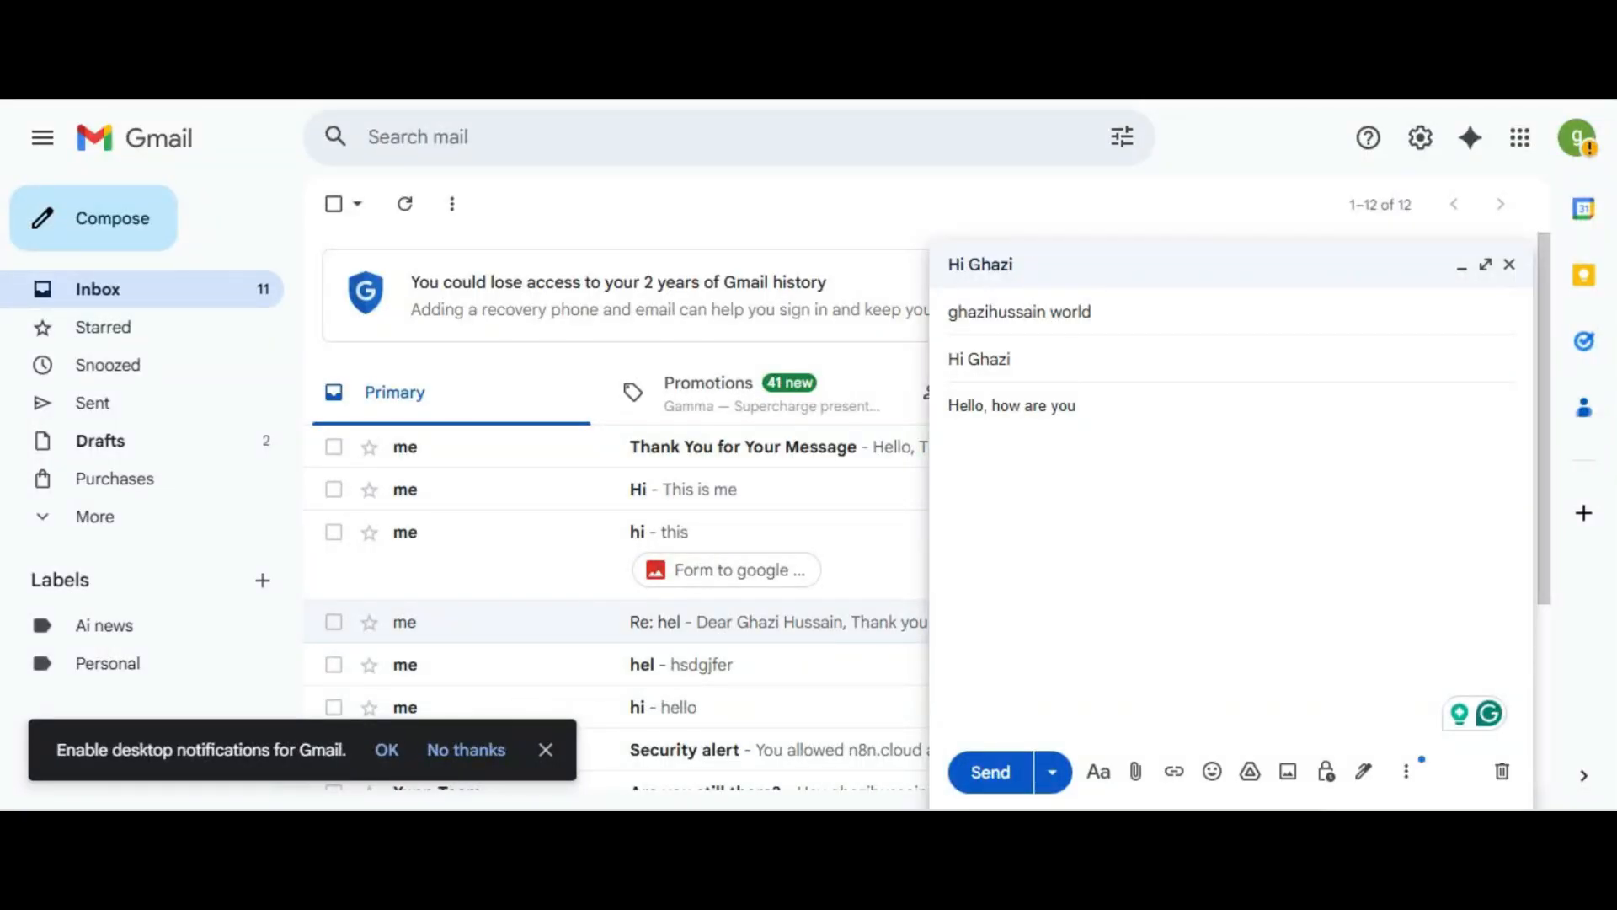
- Send the prepared test email in Gmail, and run the Gmail reply Agent workflow in n8n from its Gmail Trigger
left_click(990, 772)
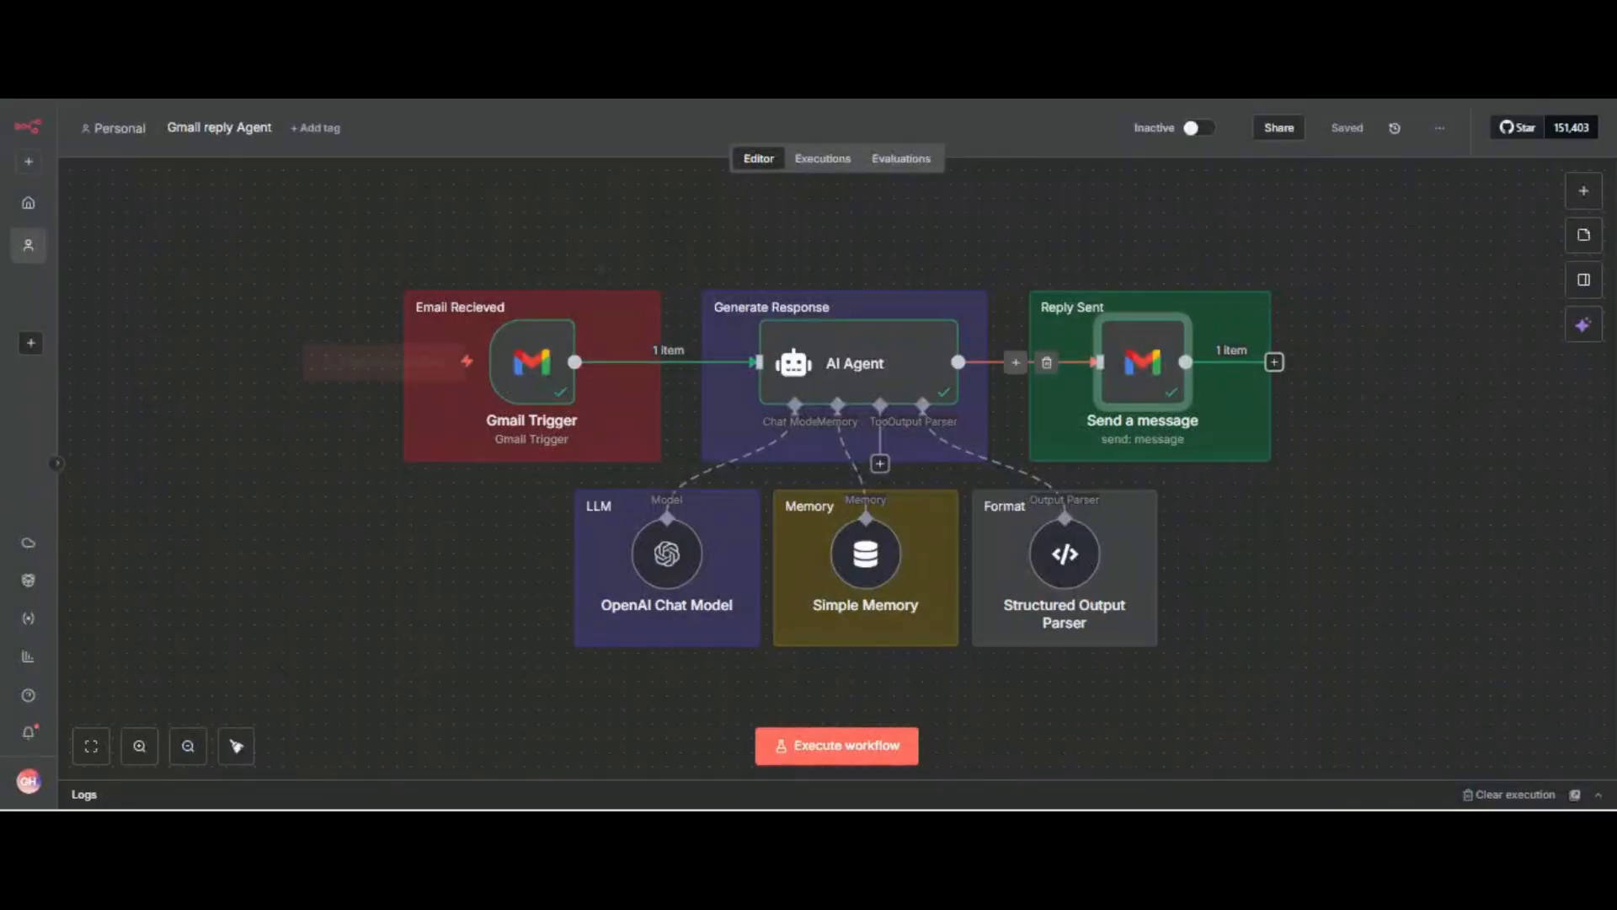
left_click(396, 361)
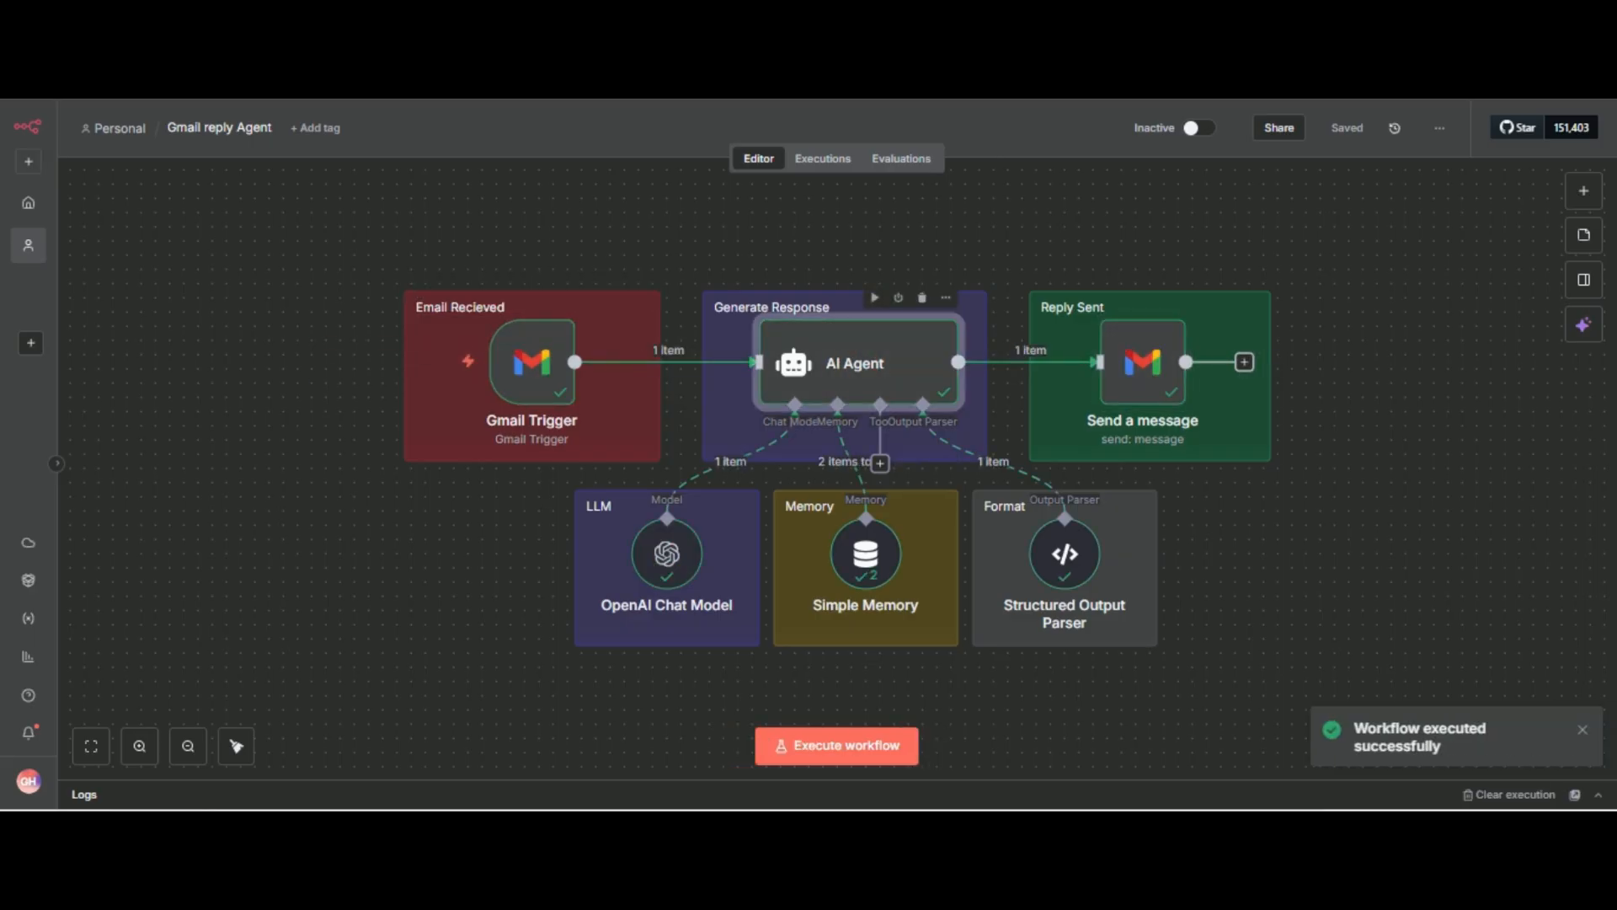
- Inspect the AI Agent node's input and output, and check the Send a message node in the executed workflow
double_click(859, 363)
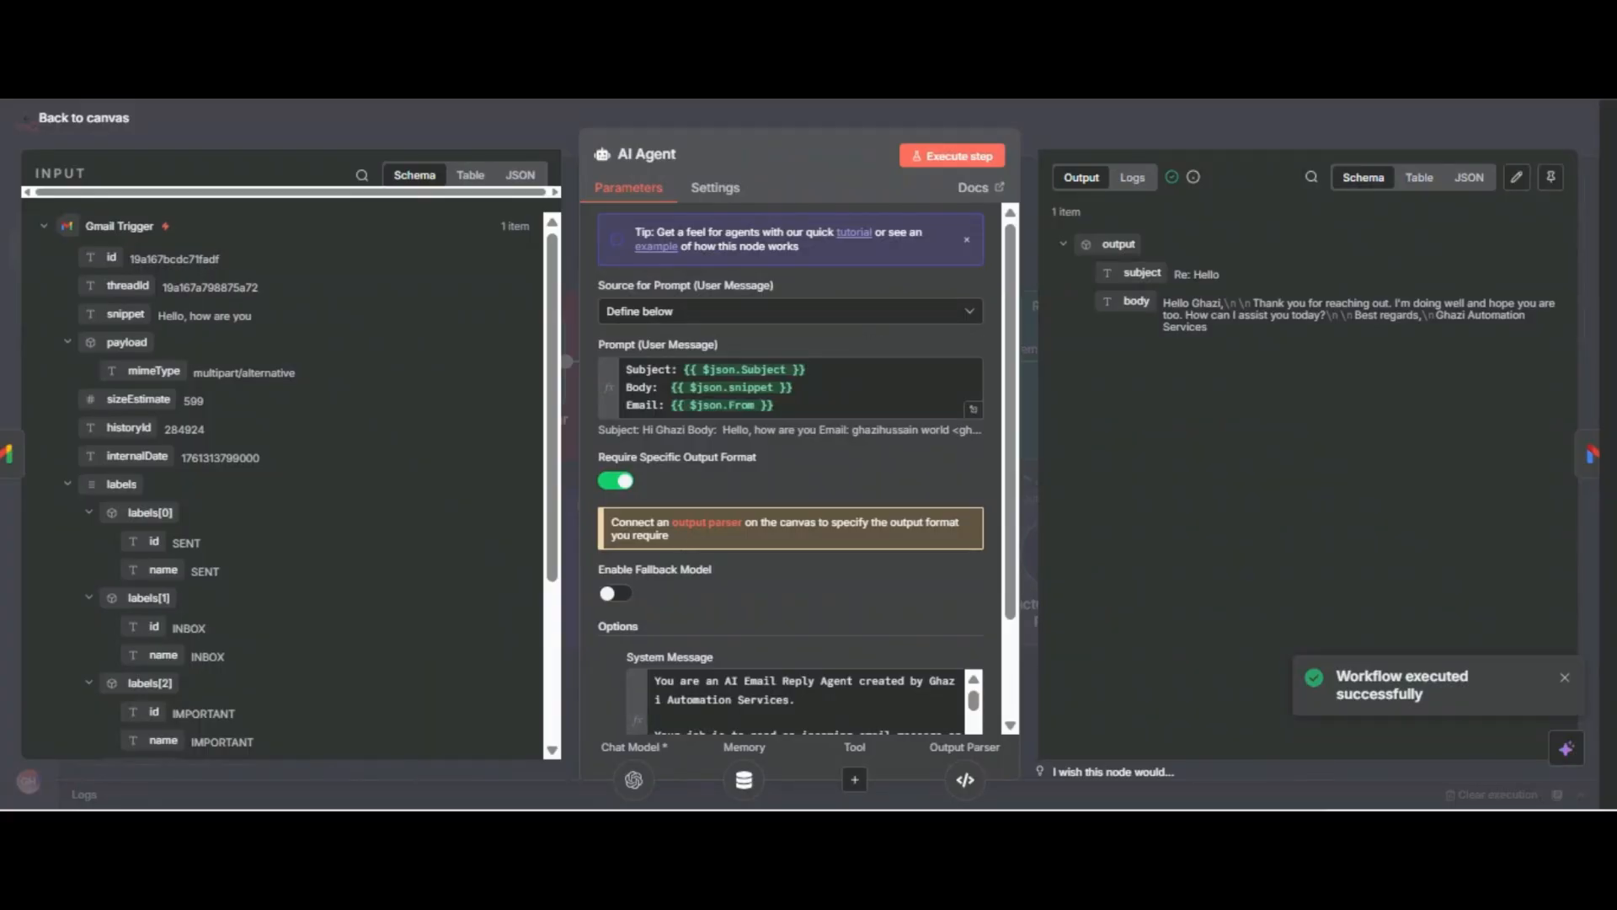
key("Escape")
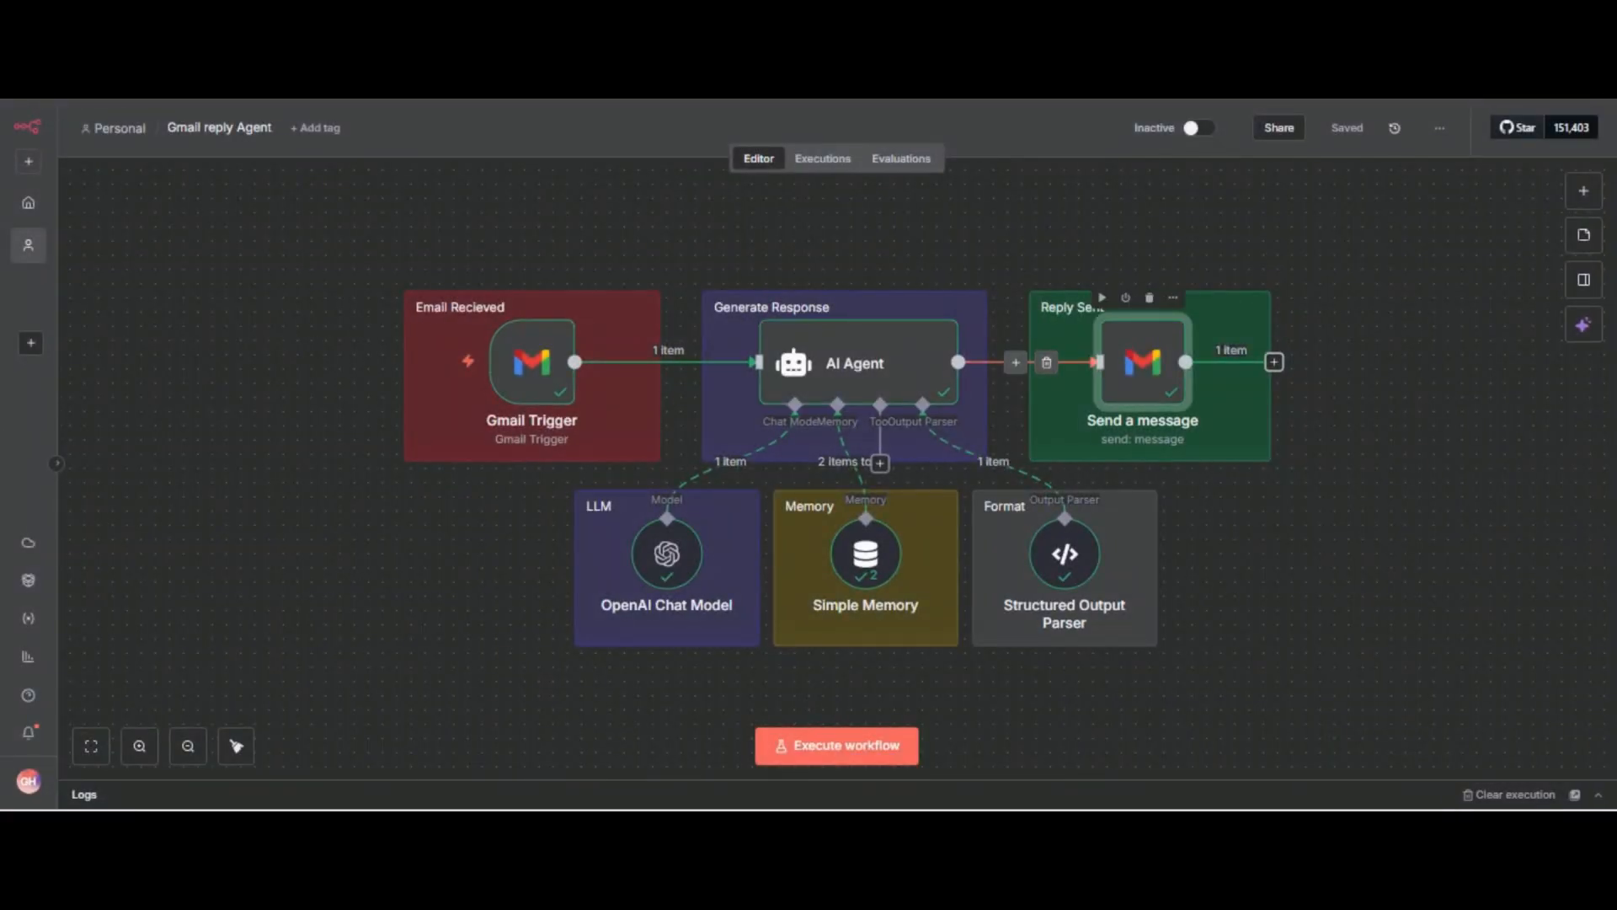
double_click(1143, 362)
key("Escape")
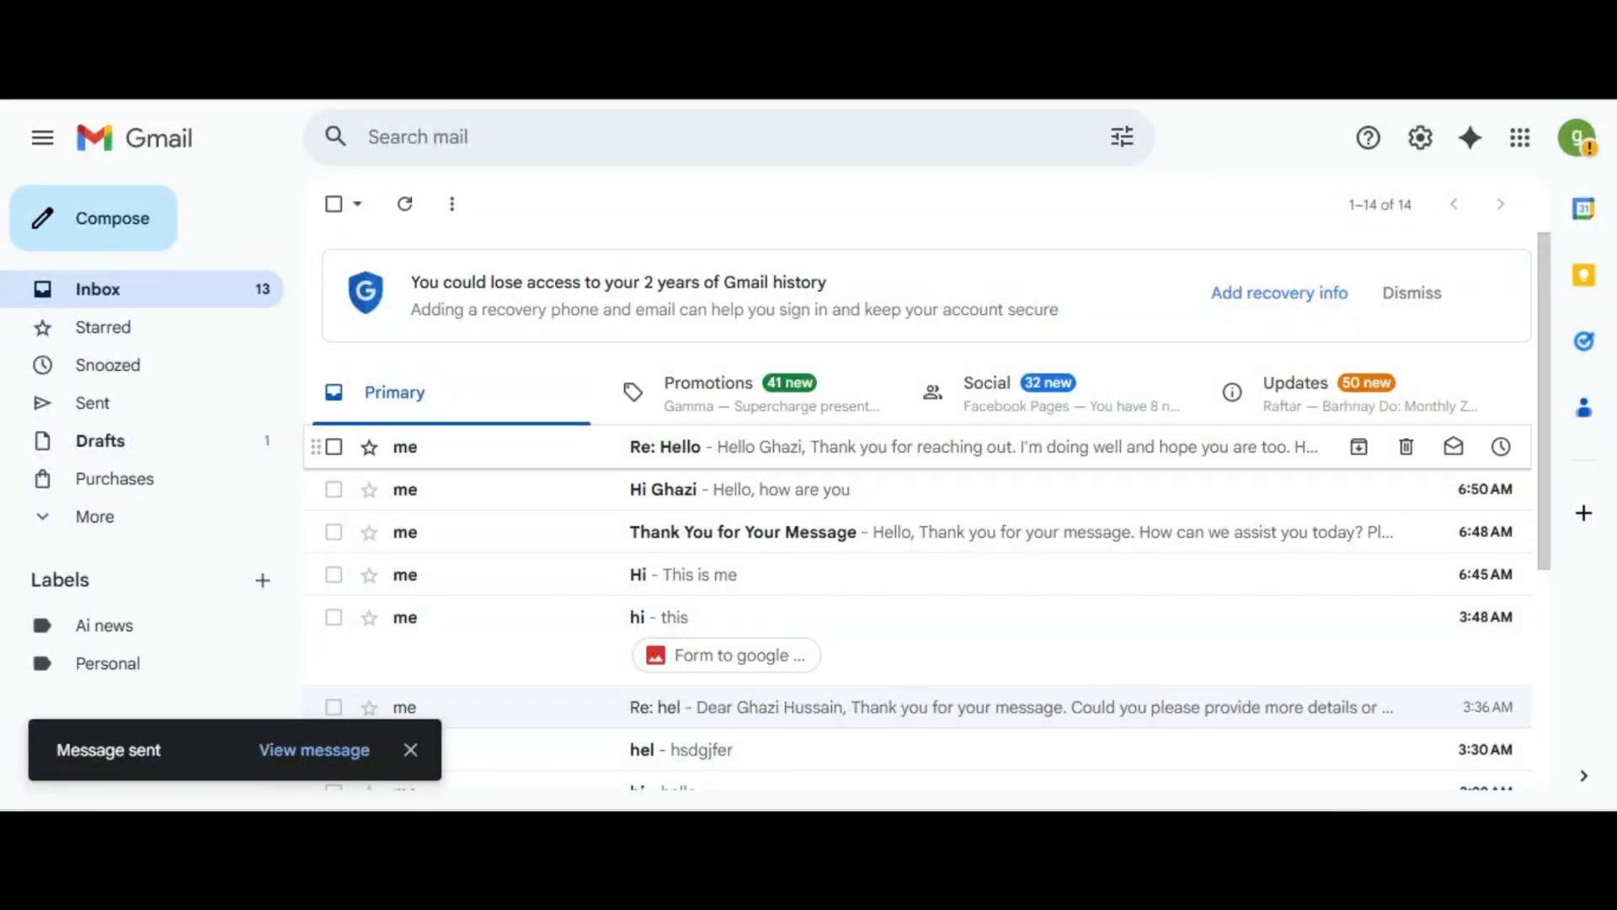
- Read the "Re: Hello" reply in Gmail, and review the AI Agent node's prompt and output in n8n again
left_click(842, 446)
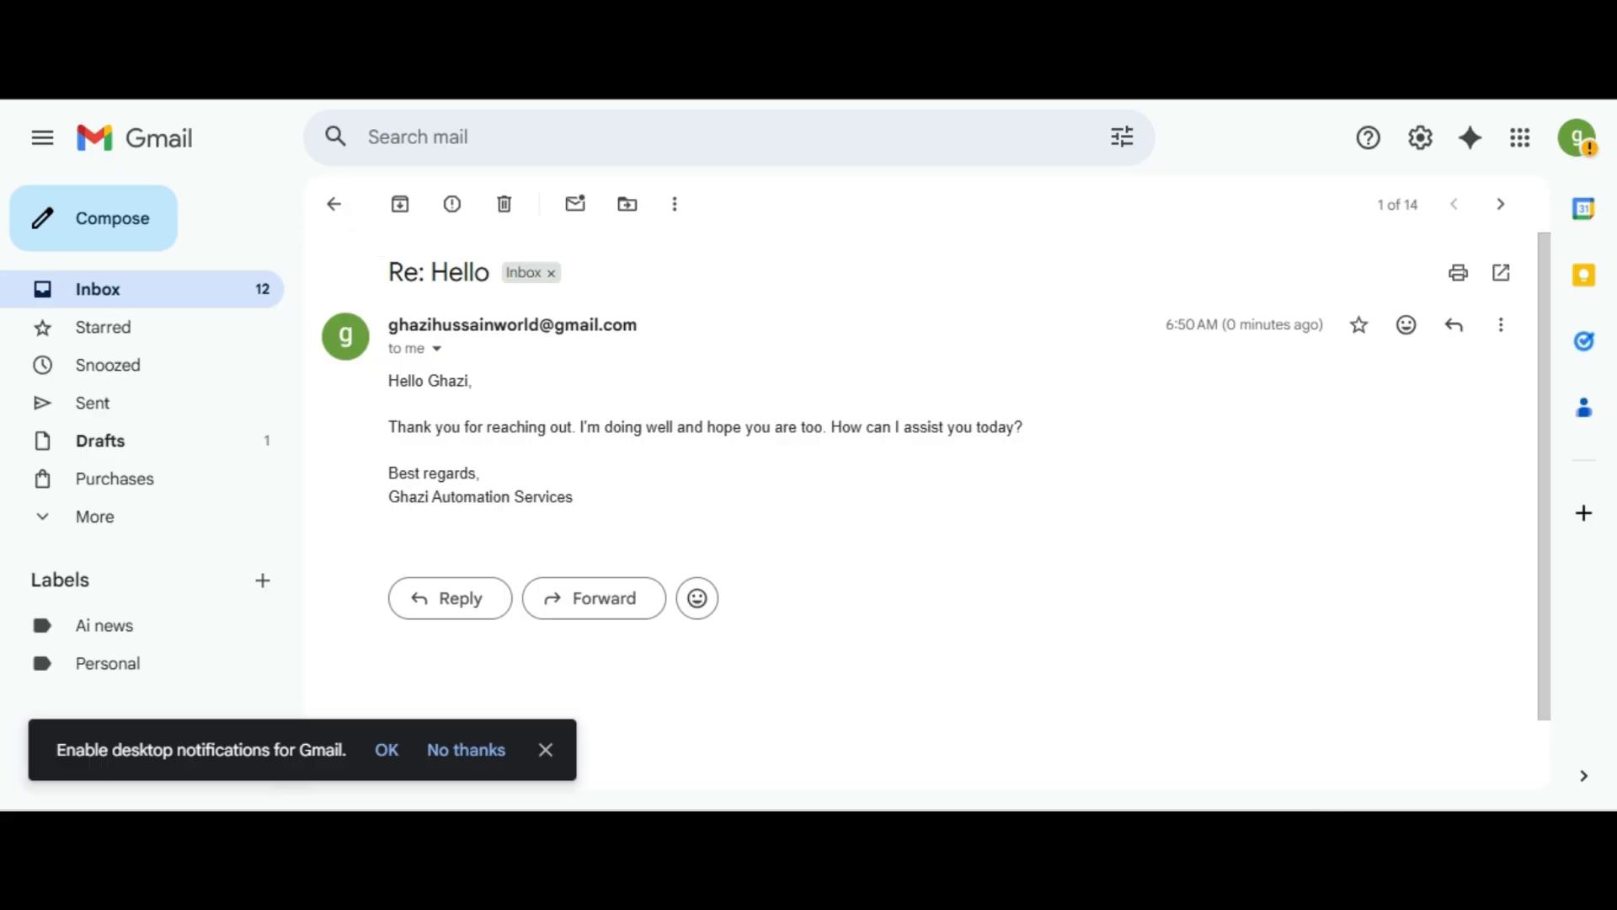
left_click(333, 204)
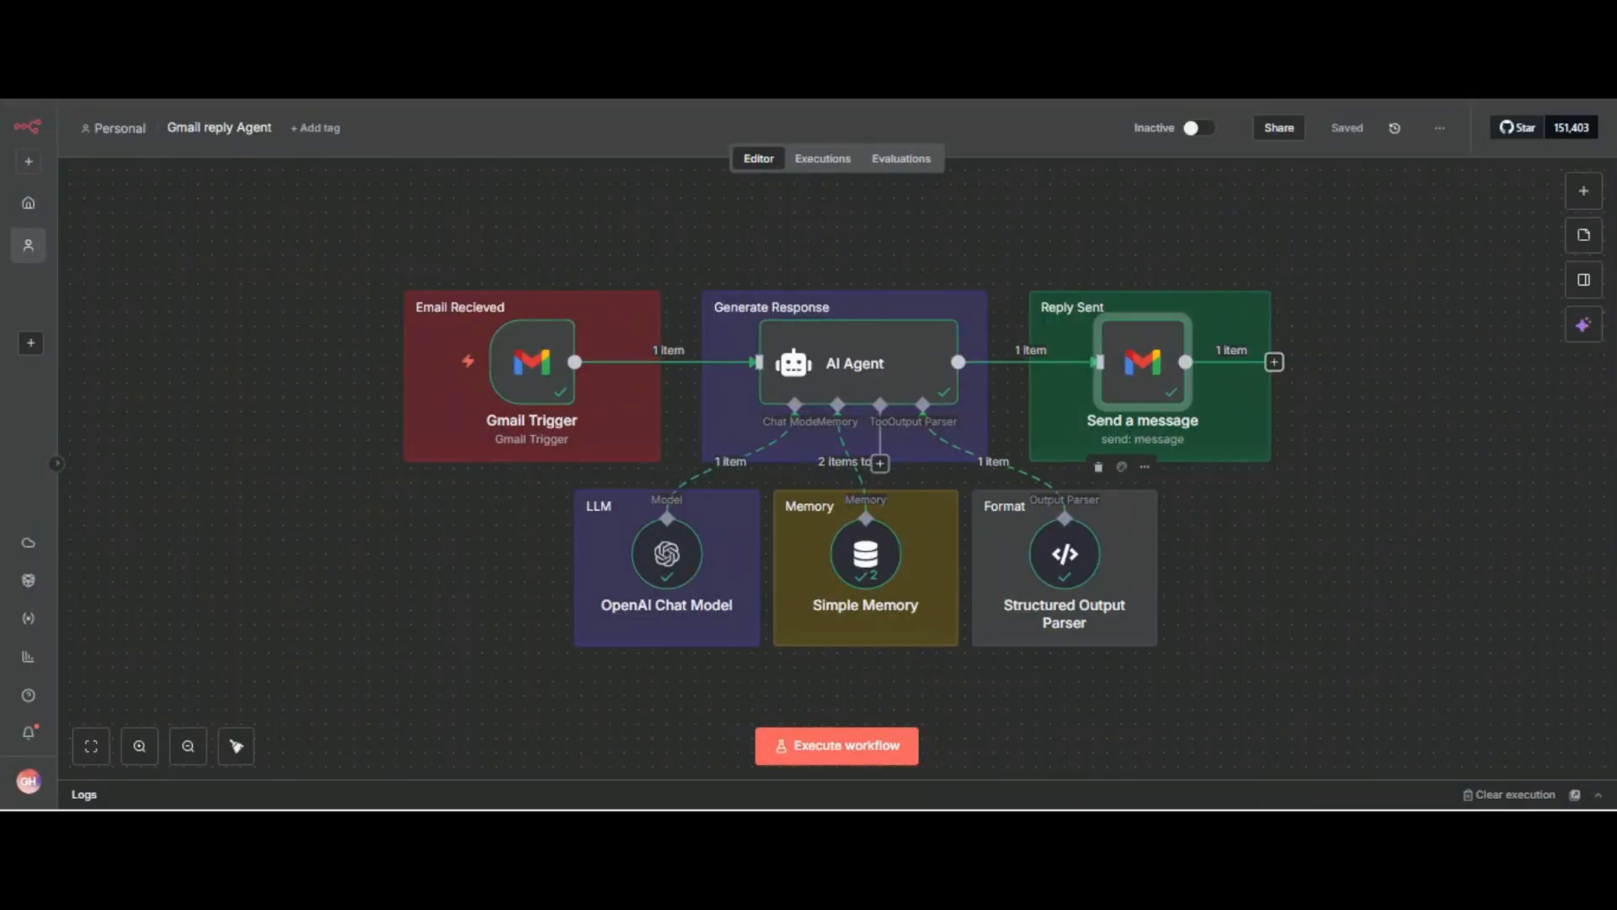
double_click(814, 431)
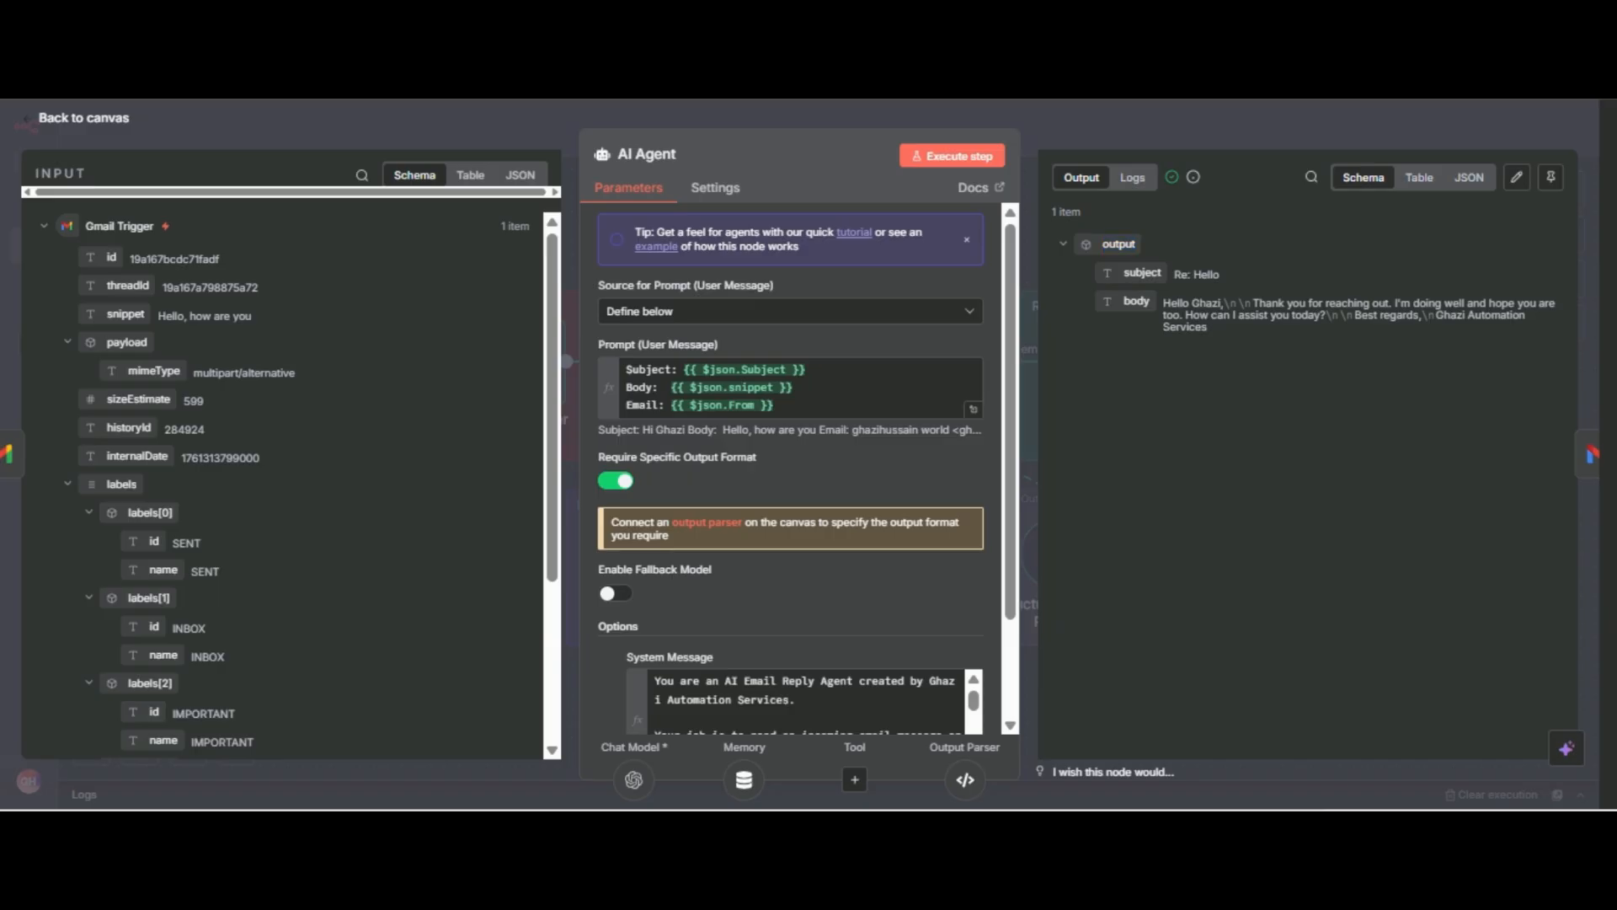
key("Escape")
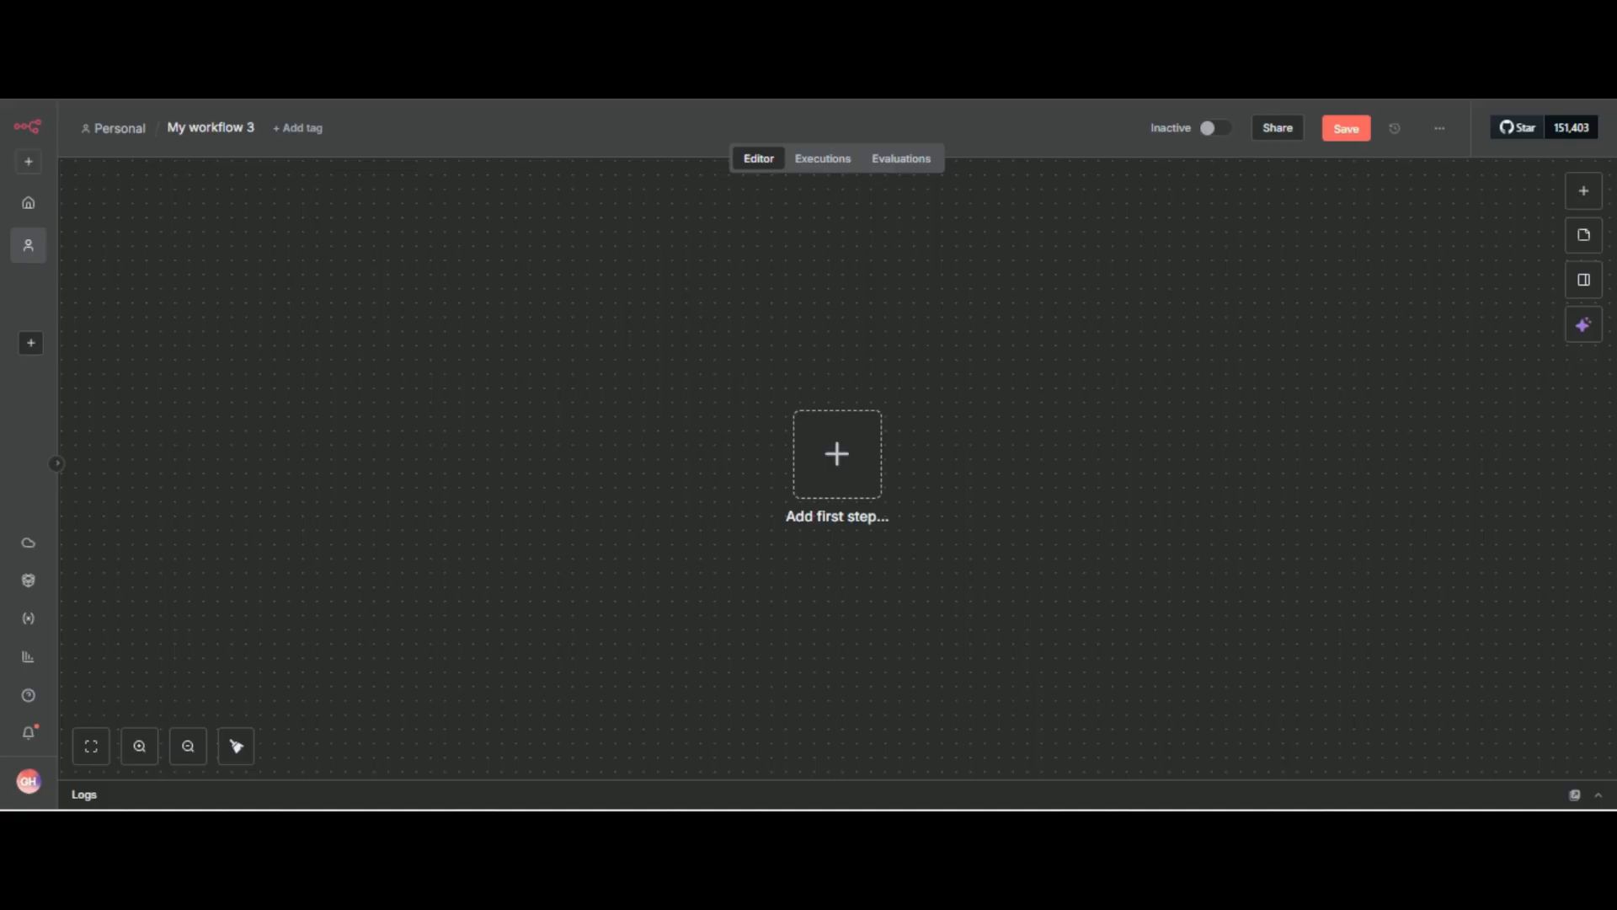
- Add a Gmail "On message received" trigger as the first step of the empty workflow
left_click(1583, 191)
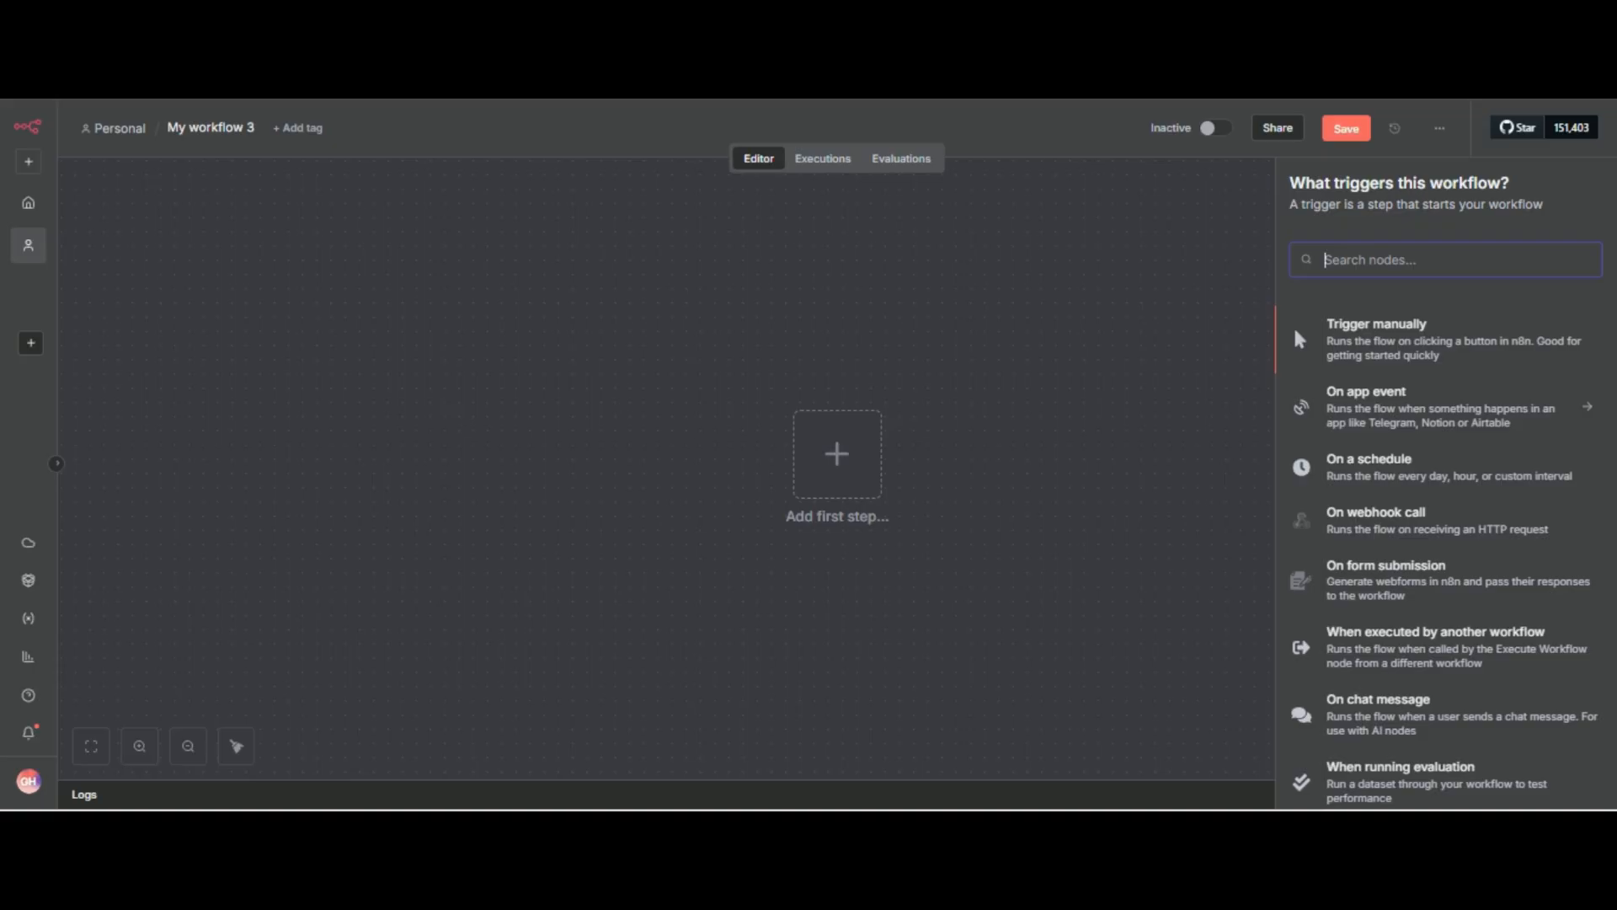
type("gmail")
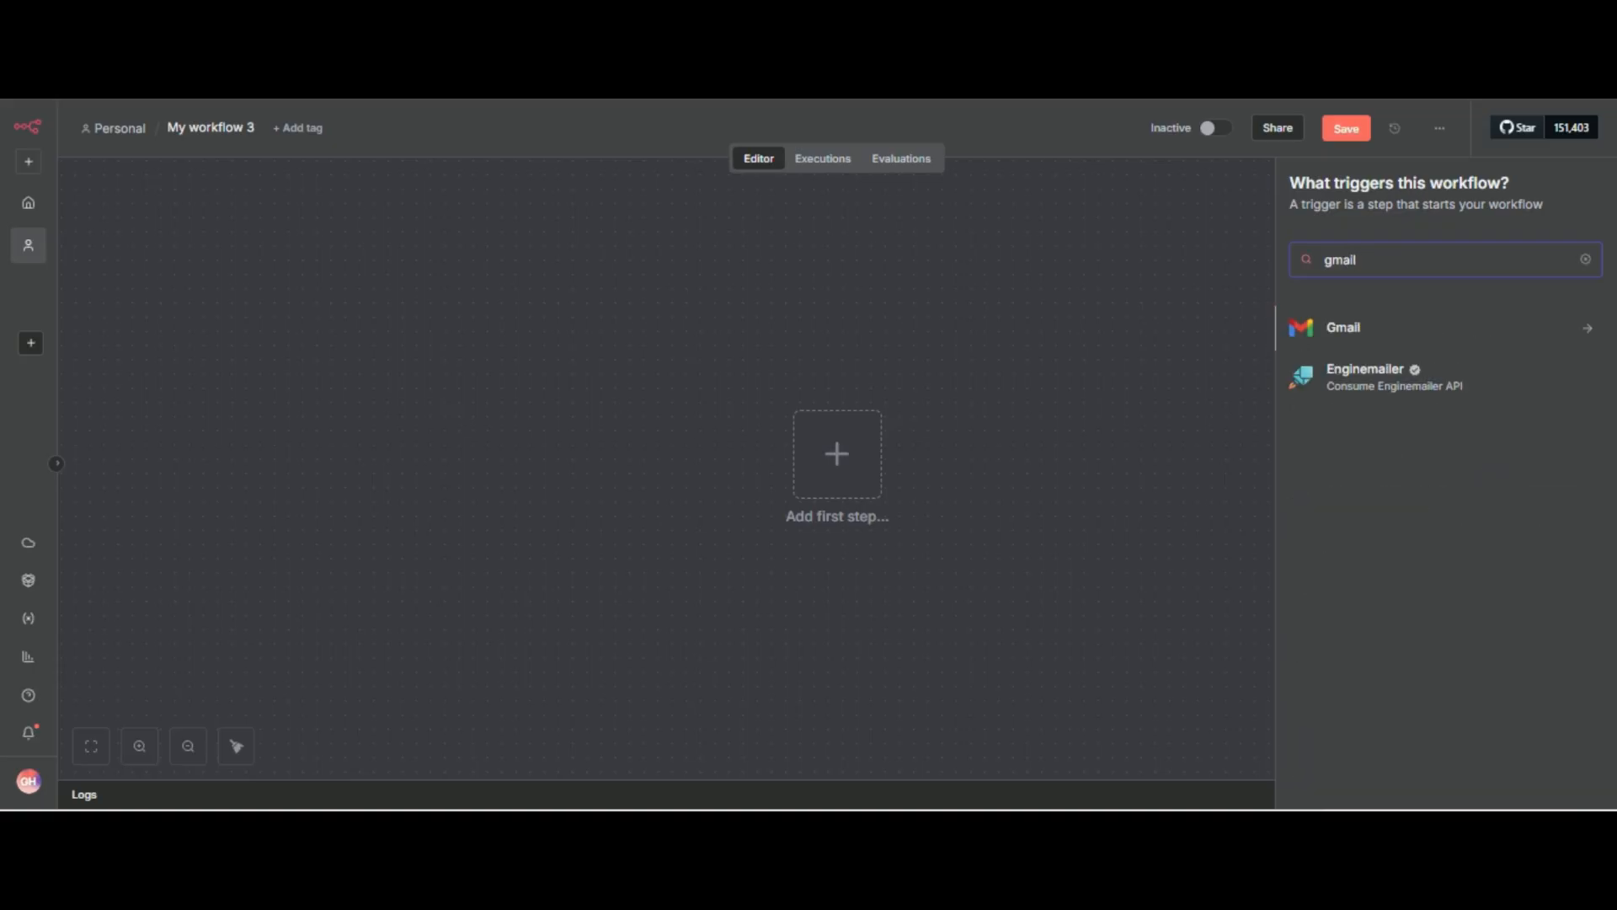
key("Return")
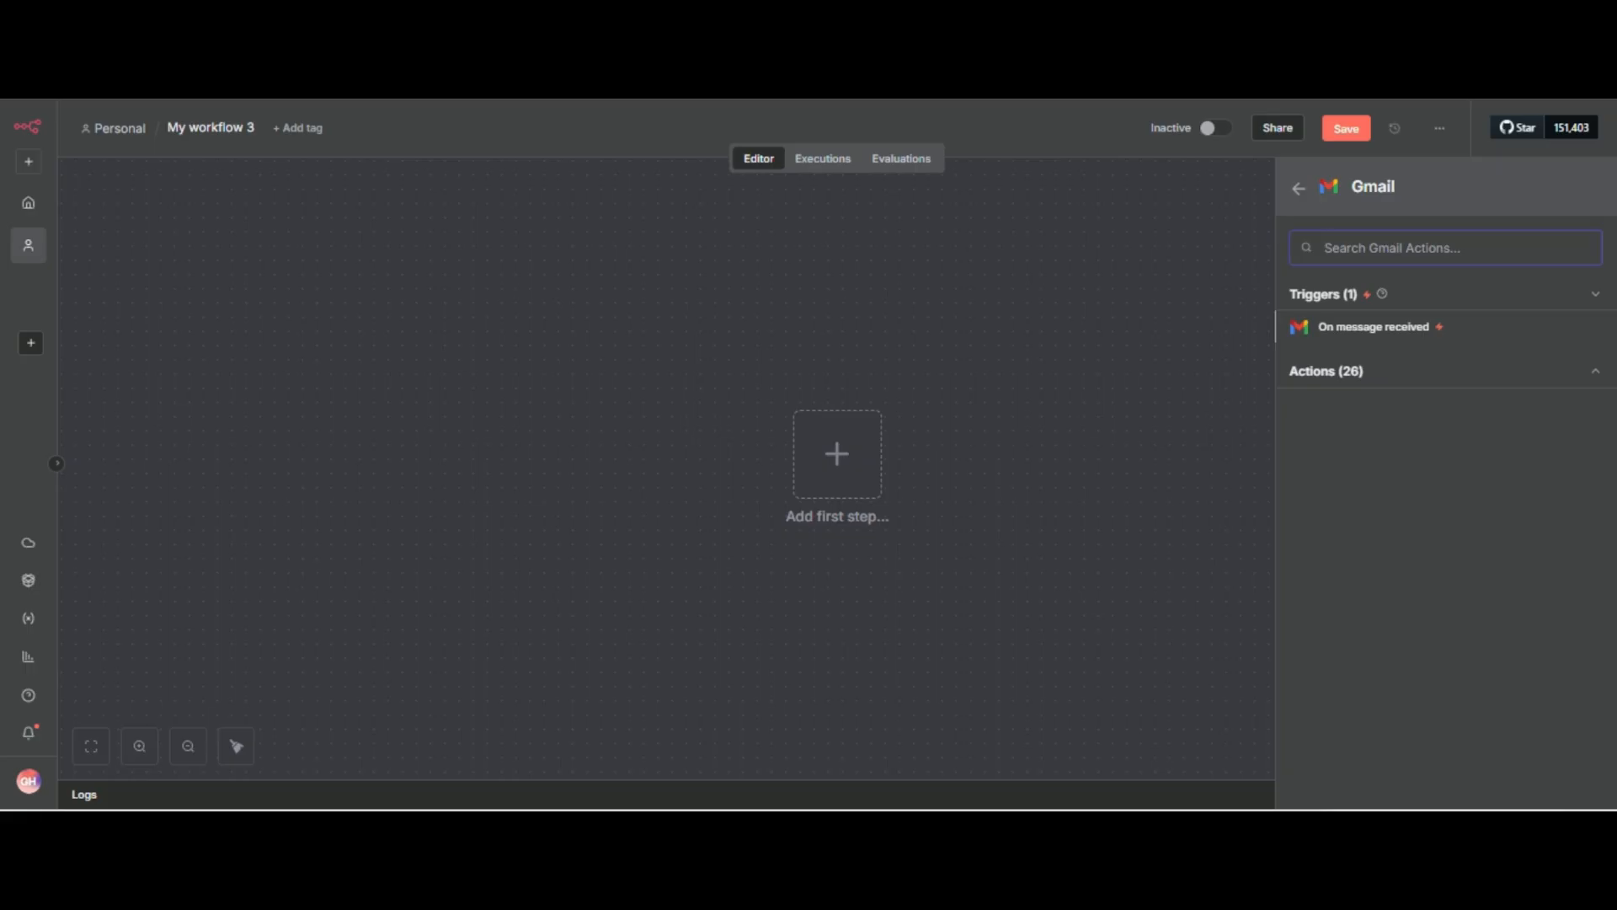
left_click(1347, 370)
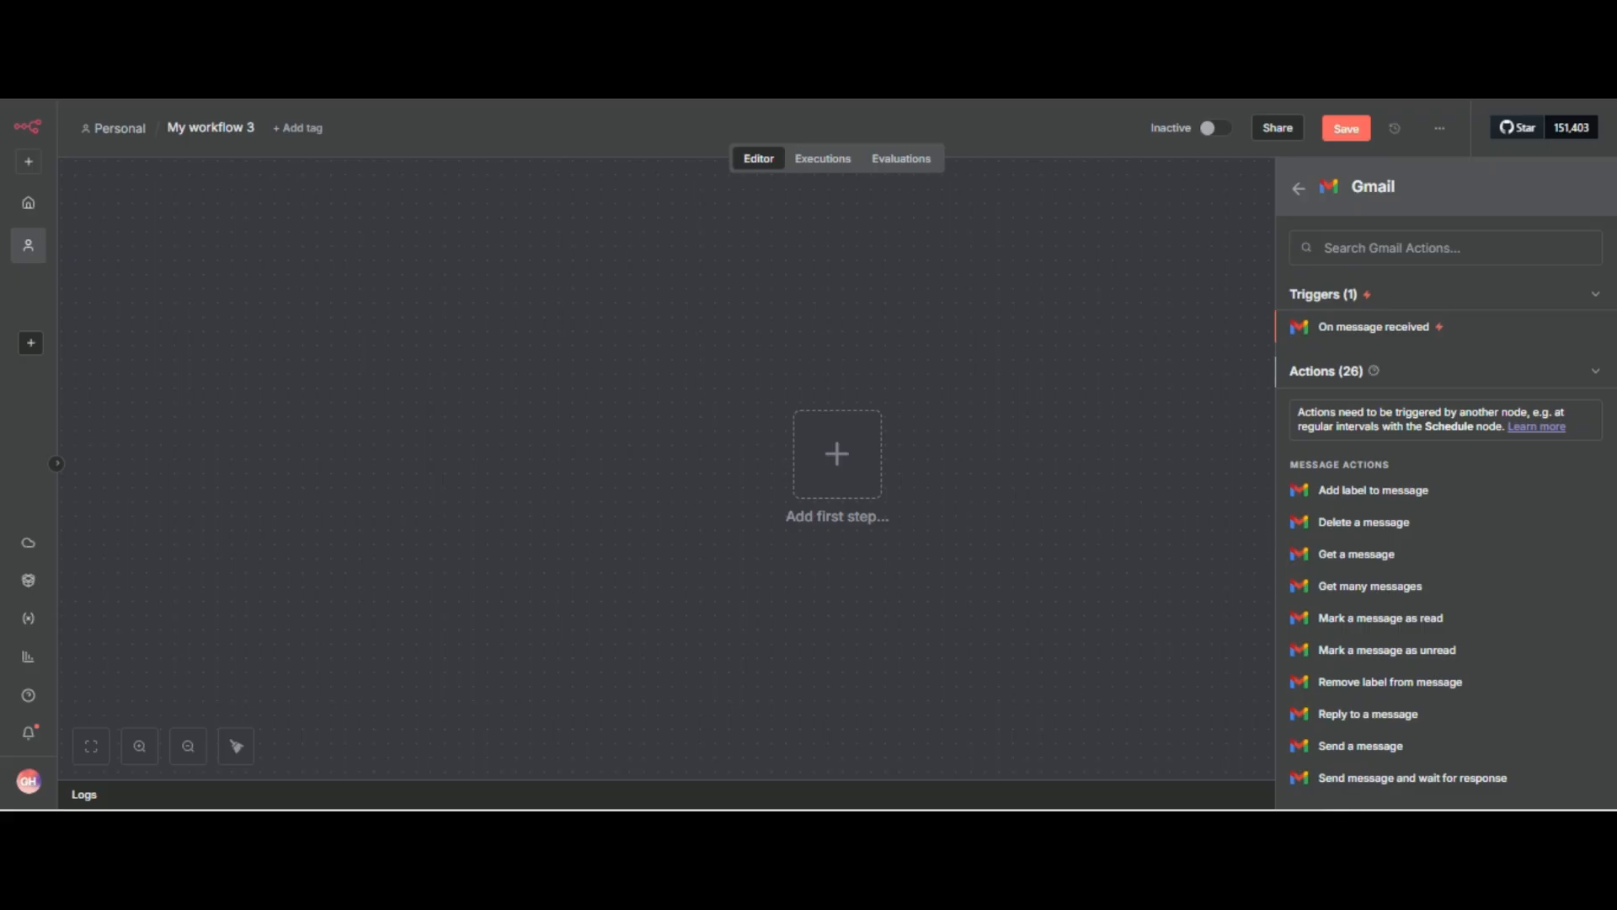
left_click(1348, 370)
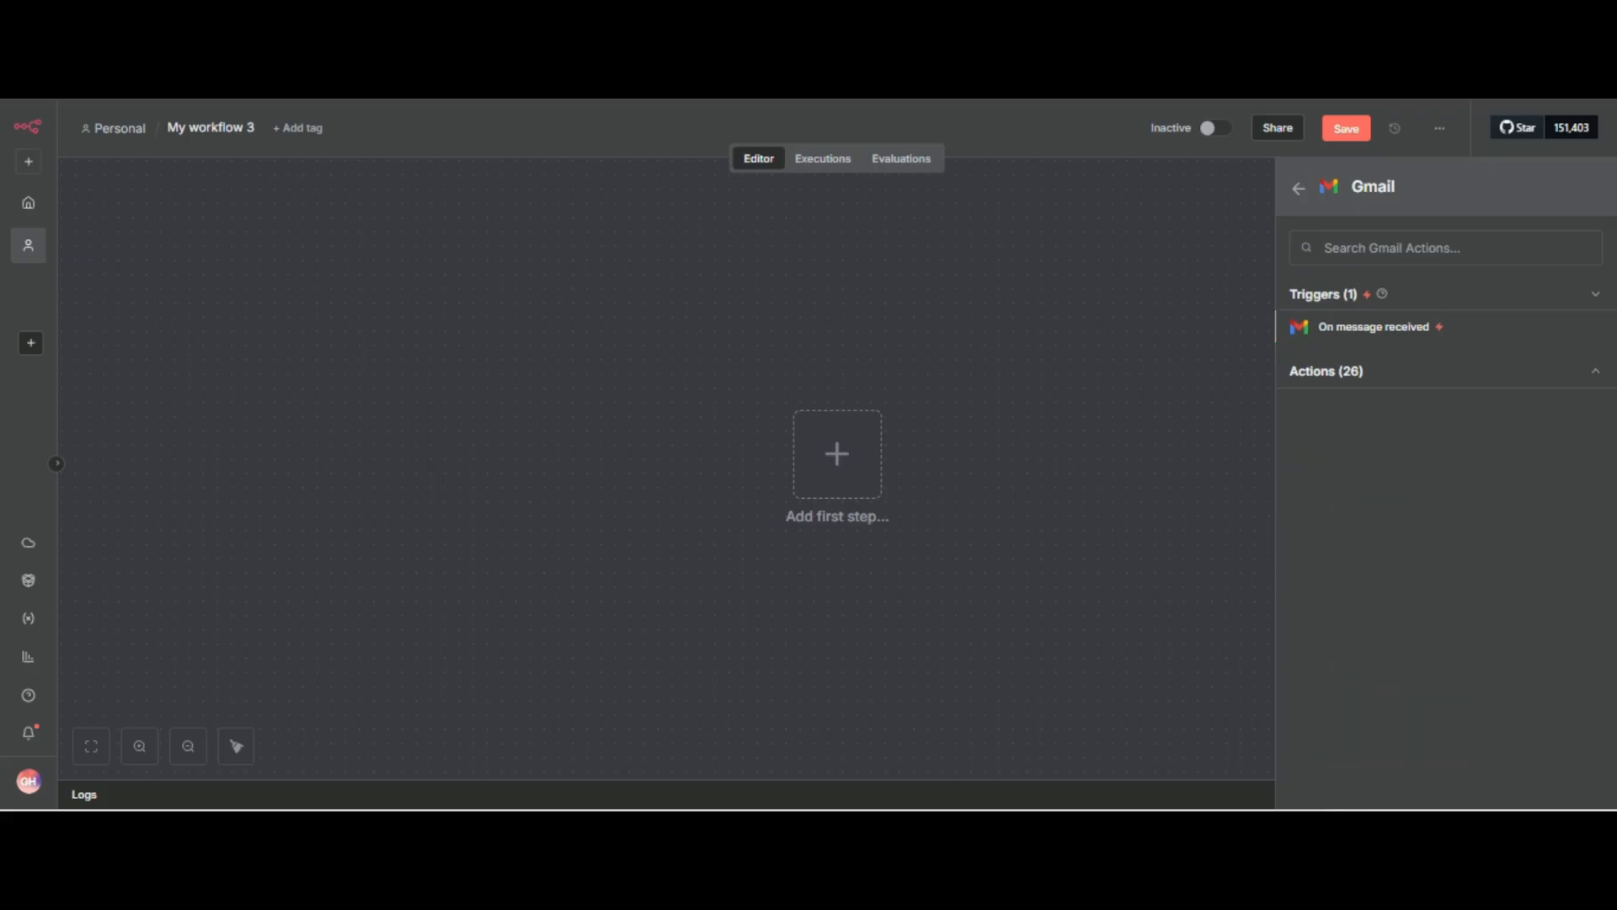
left_click(1374, 327)
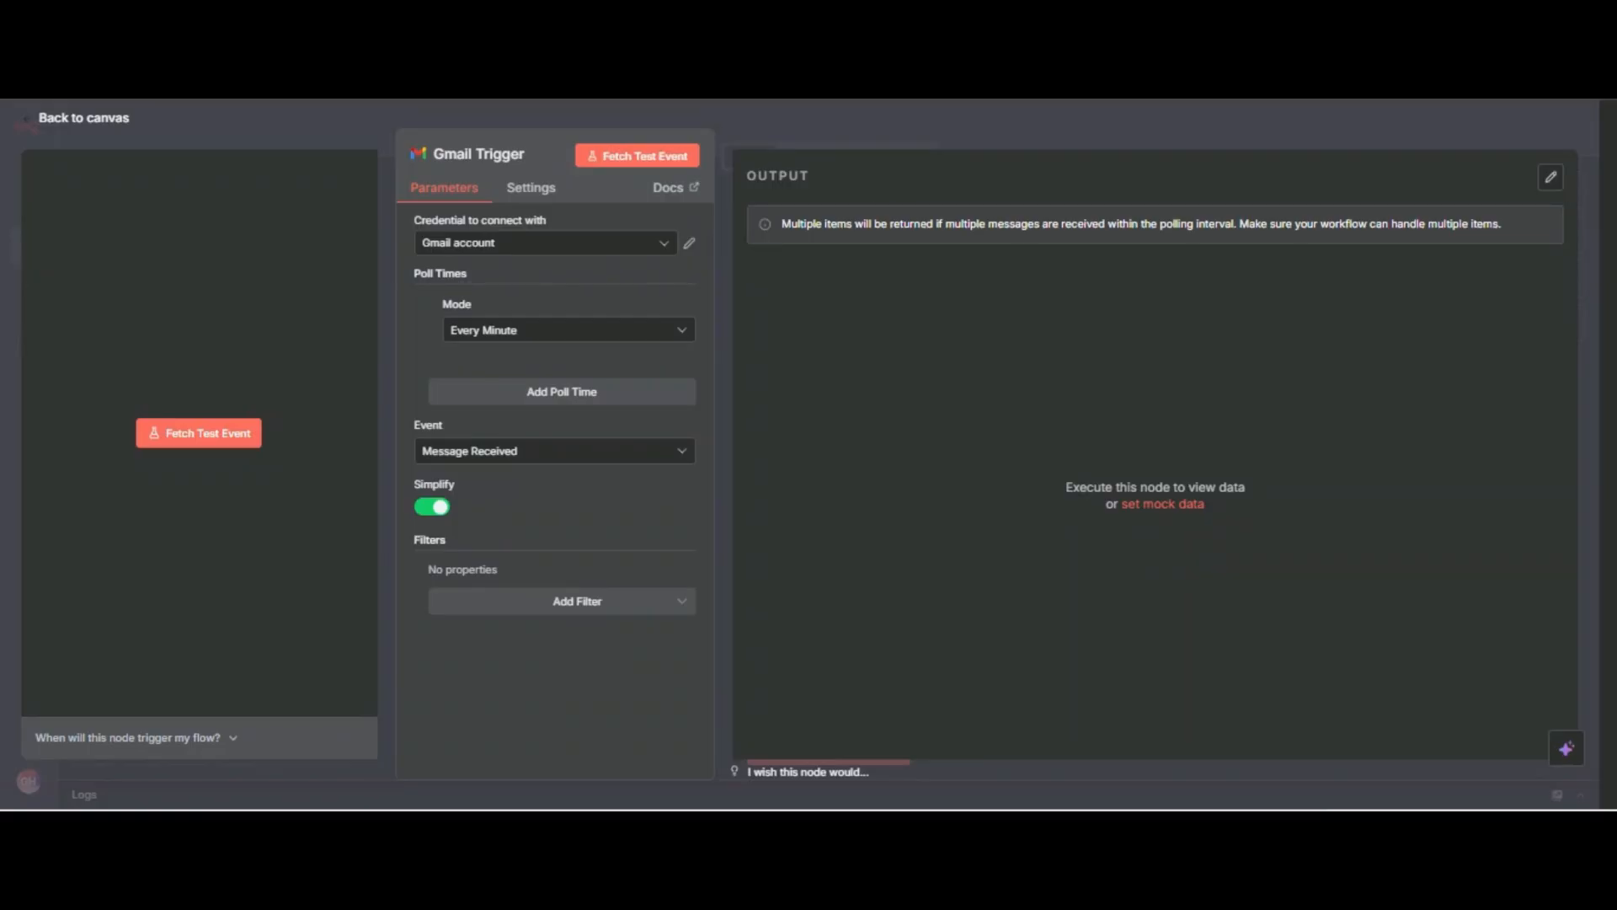
- Create a new Gmail OAuth2 credential for the trigger by signing in with Google and allowing n8n.cloud ongoing access to the account
left_click(545, 243)
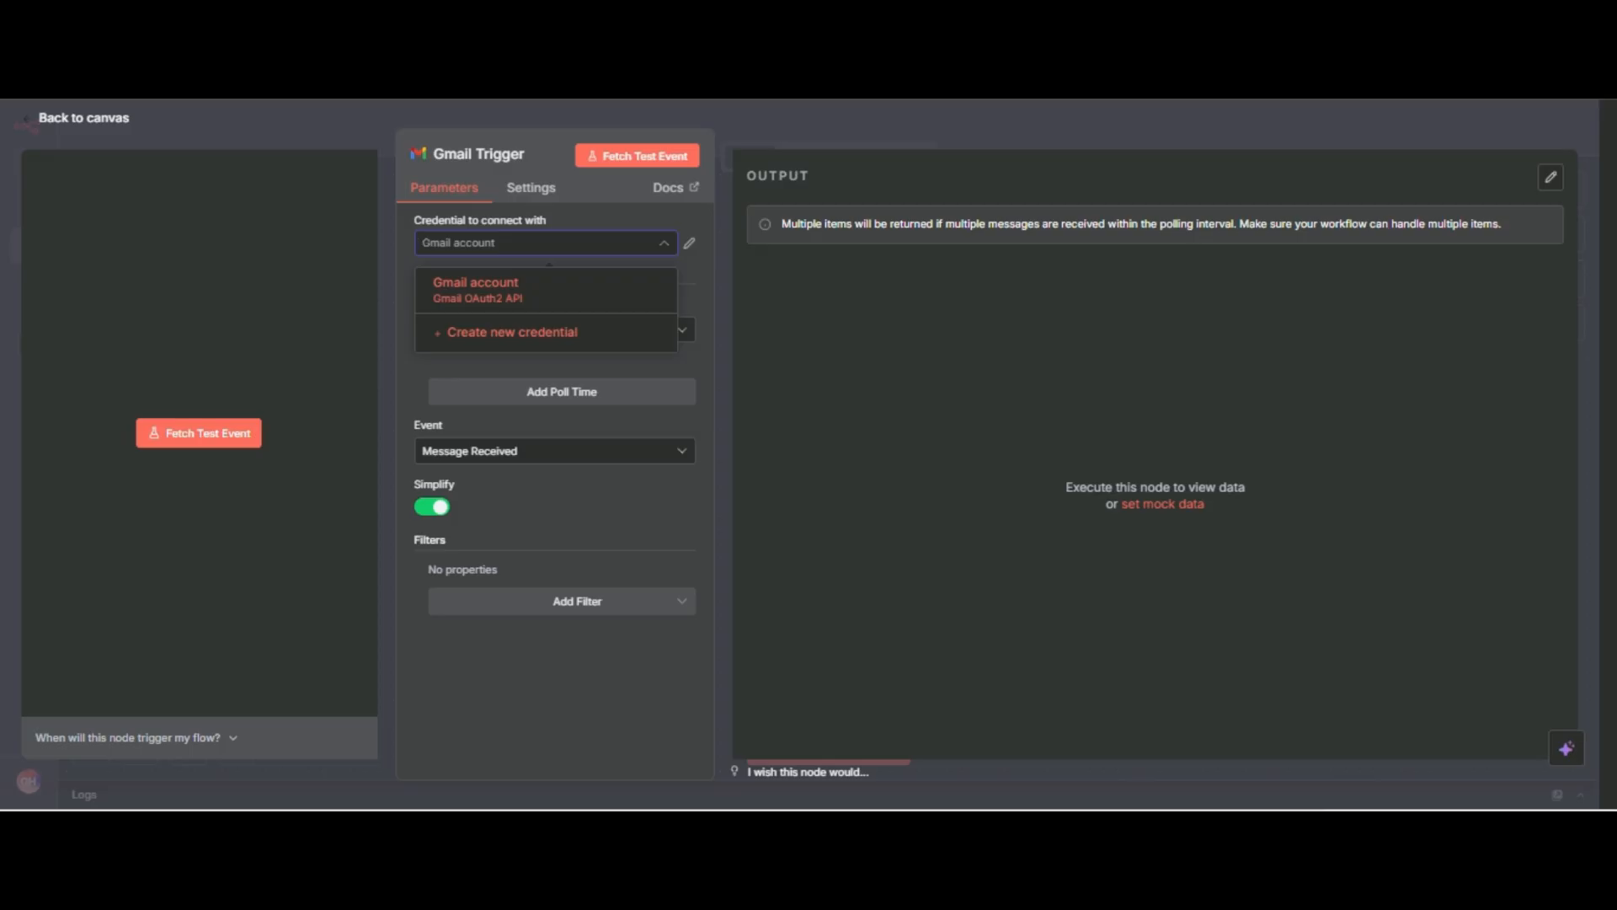
left_click(512, 332)
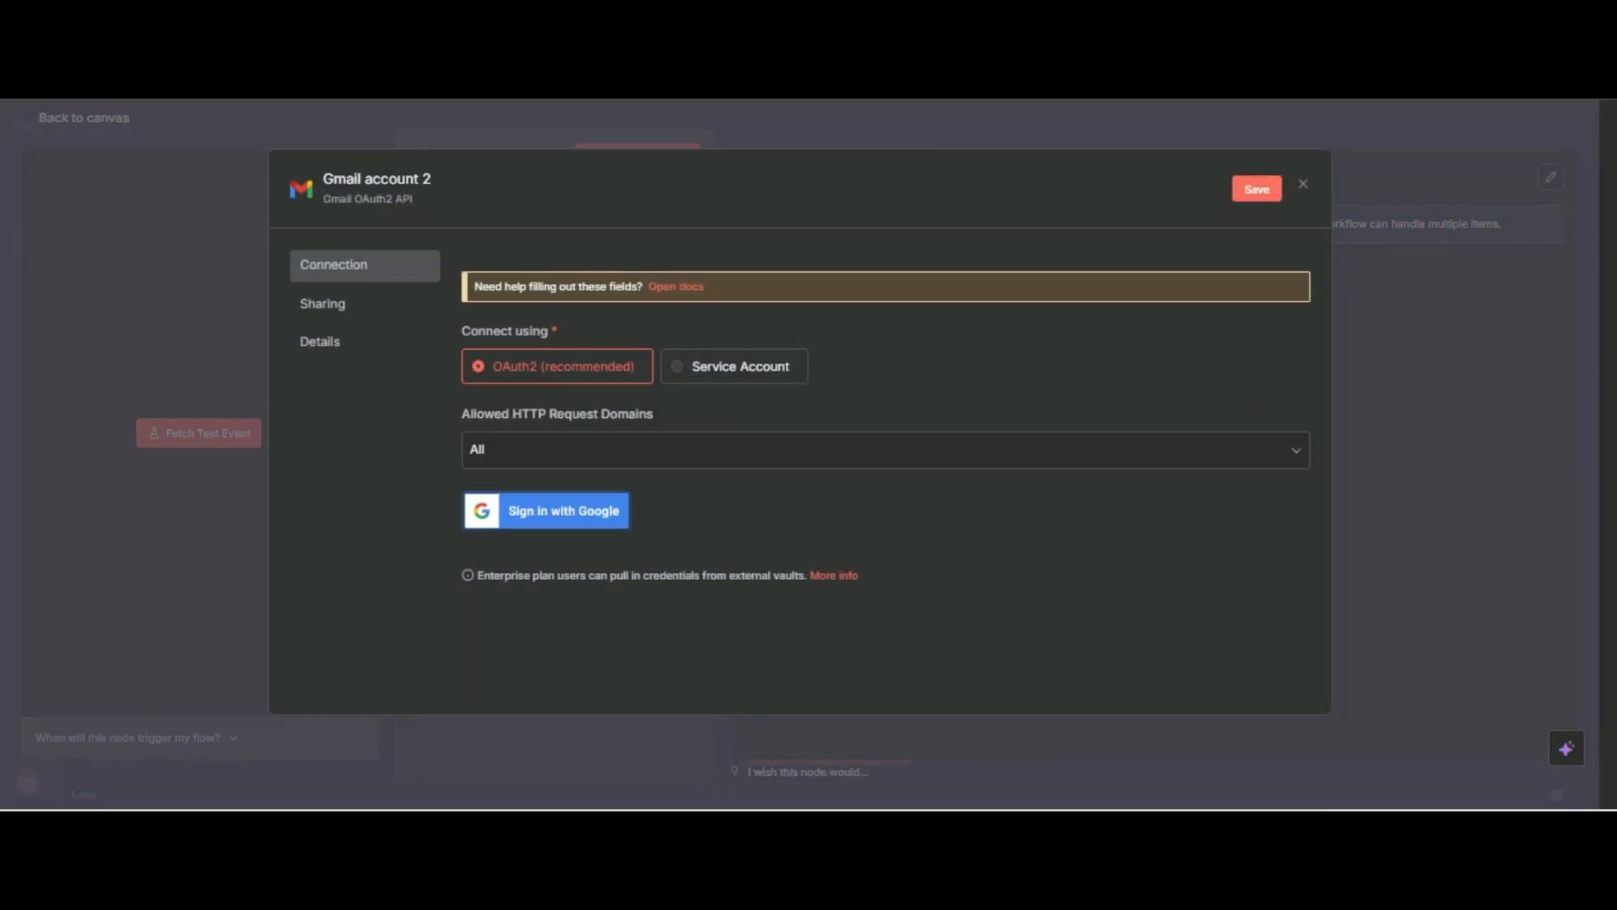
left_click(546, 510)
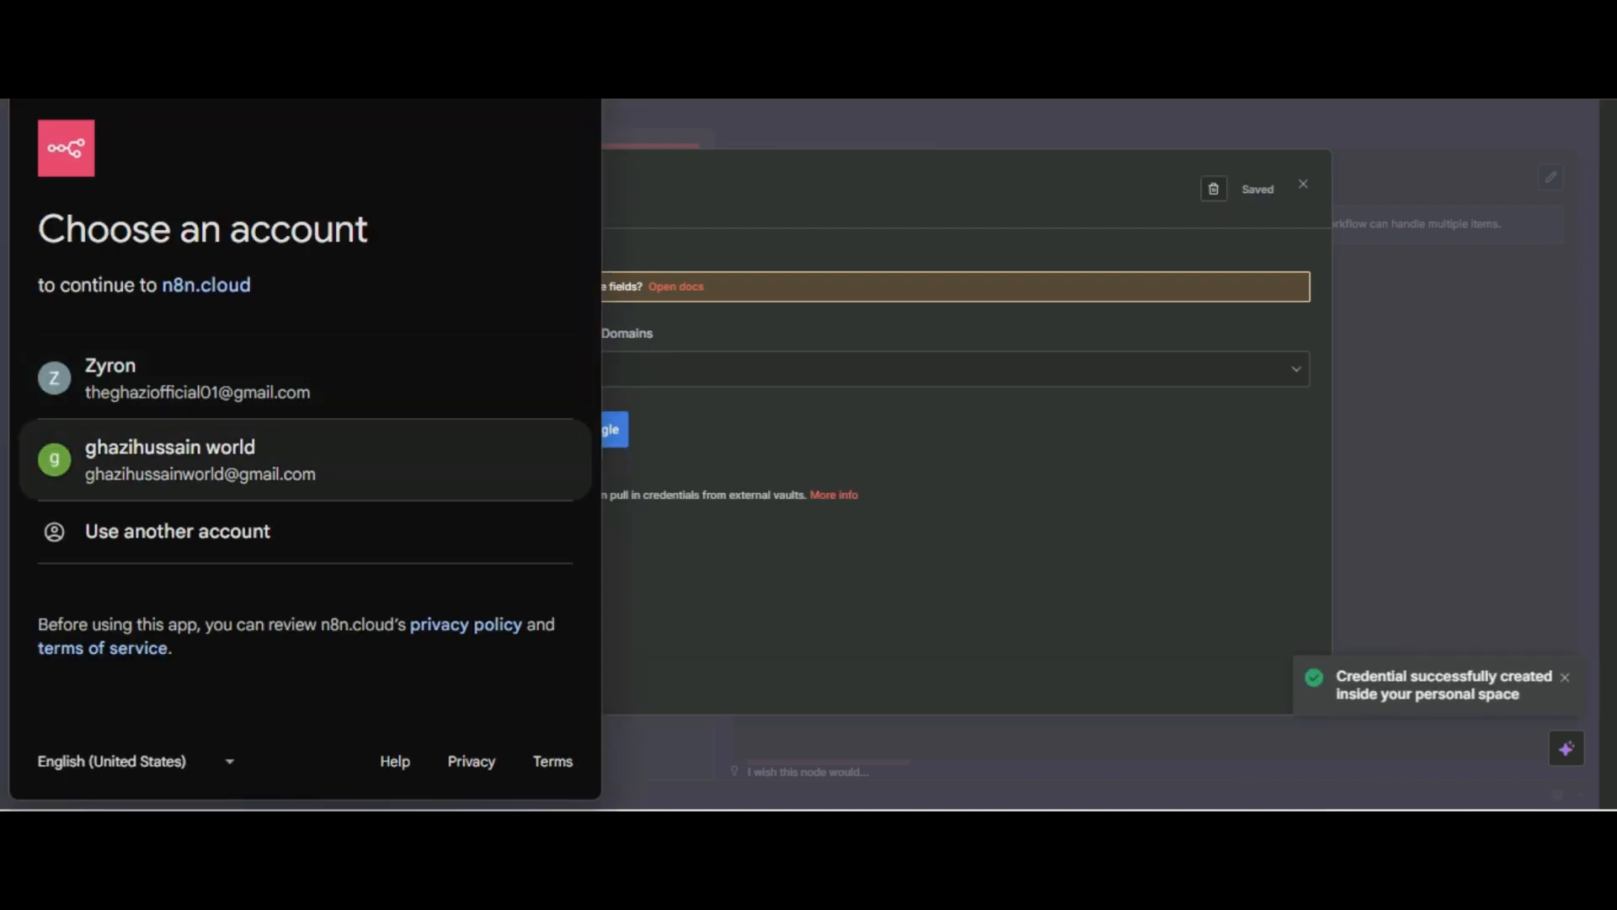
left_click(252, 460)
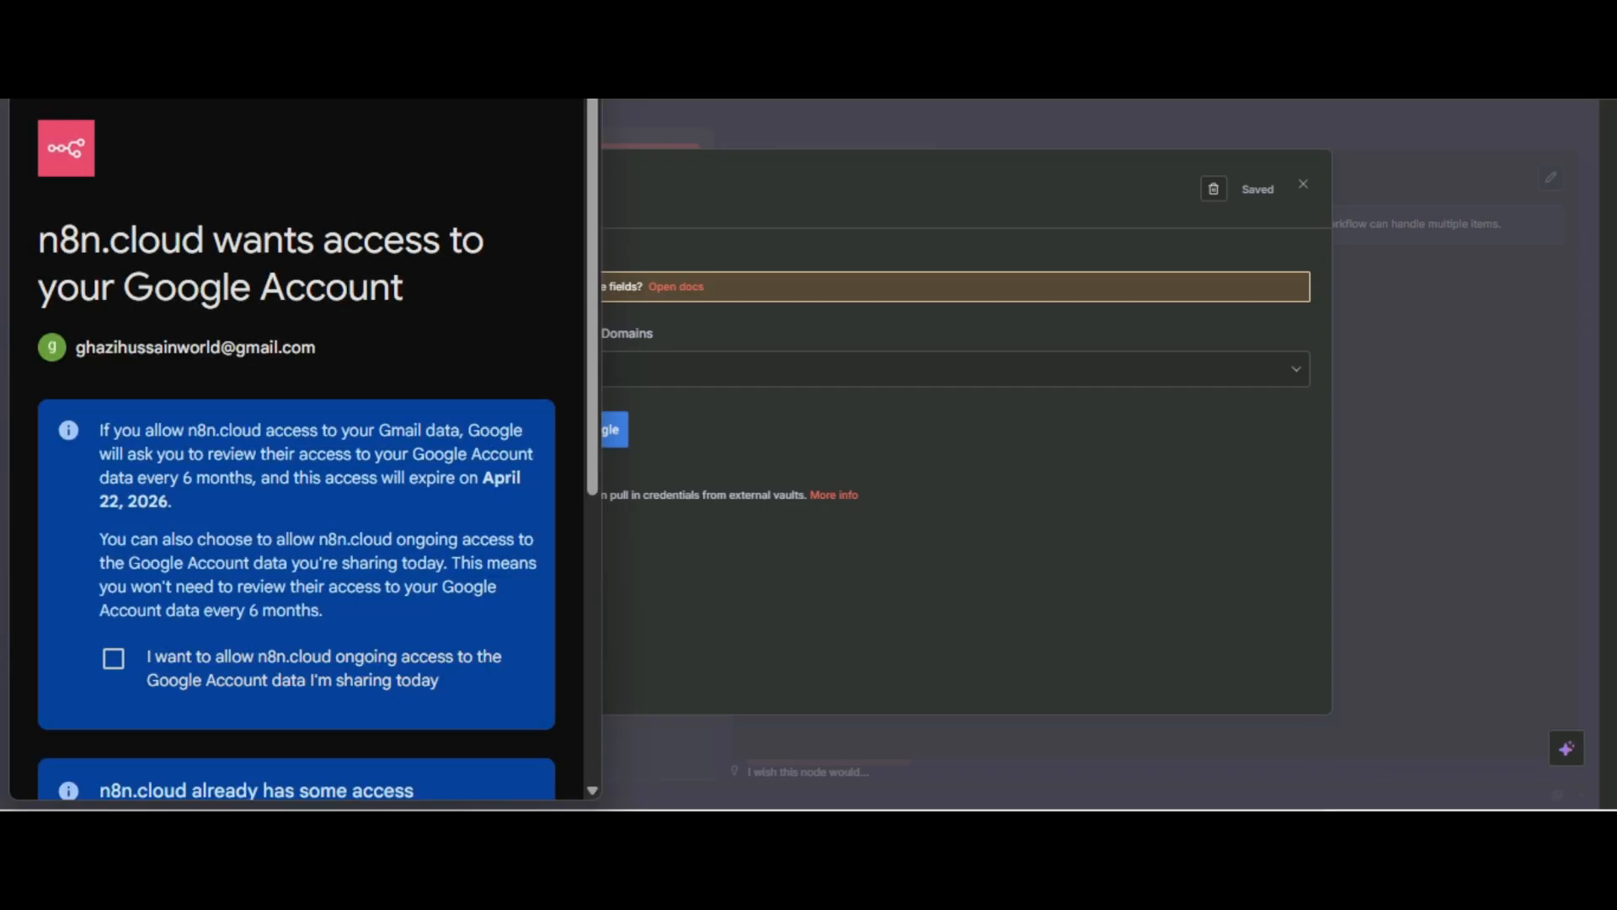
scroll(296, 446, "down", 4)
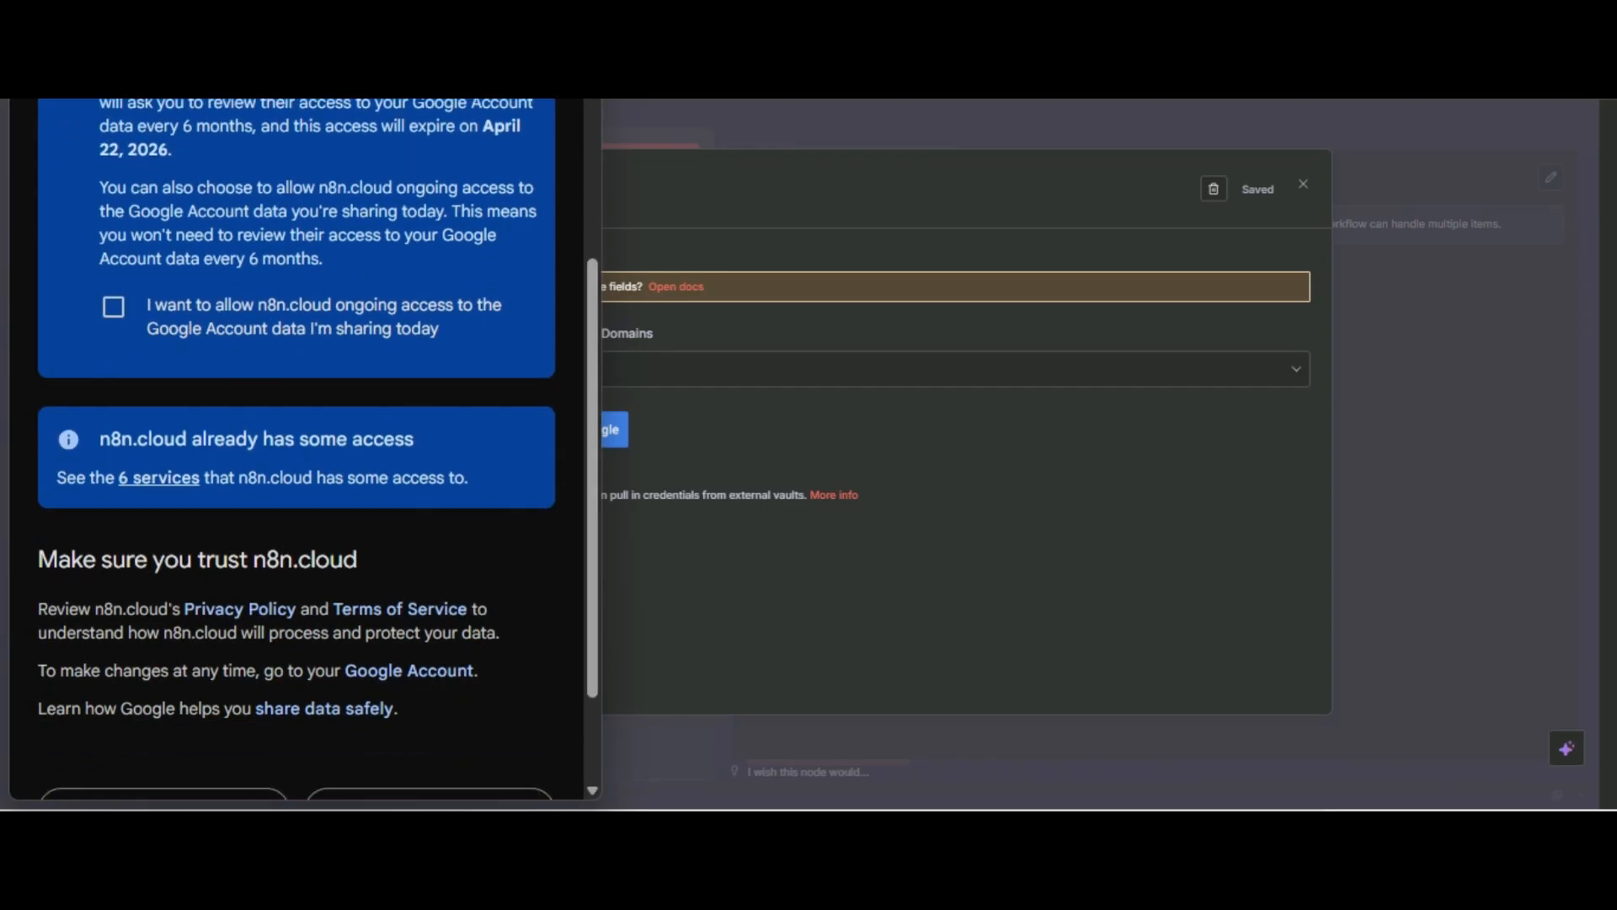
left_click(114, 306)
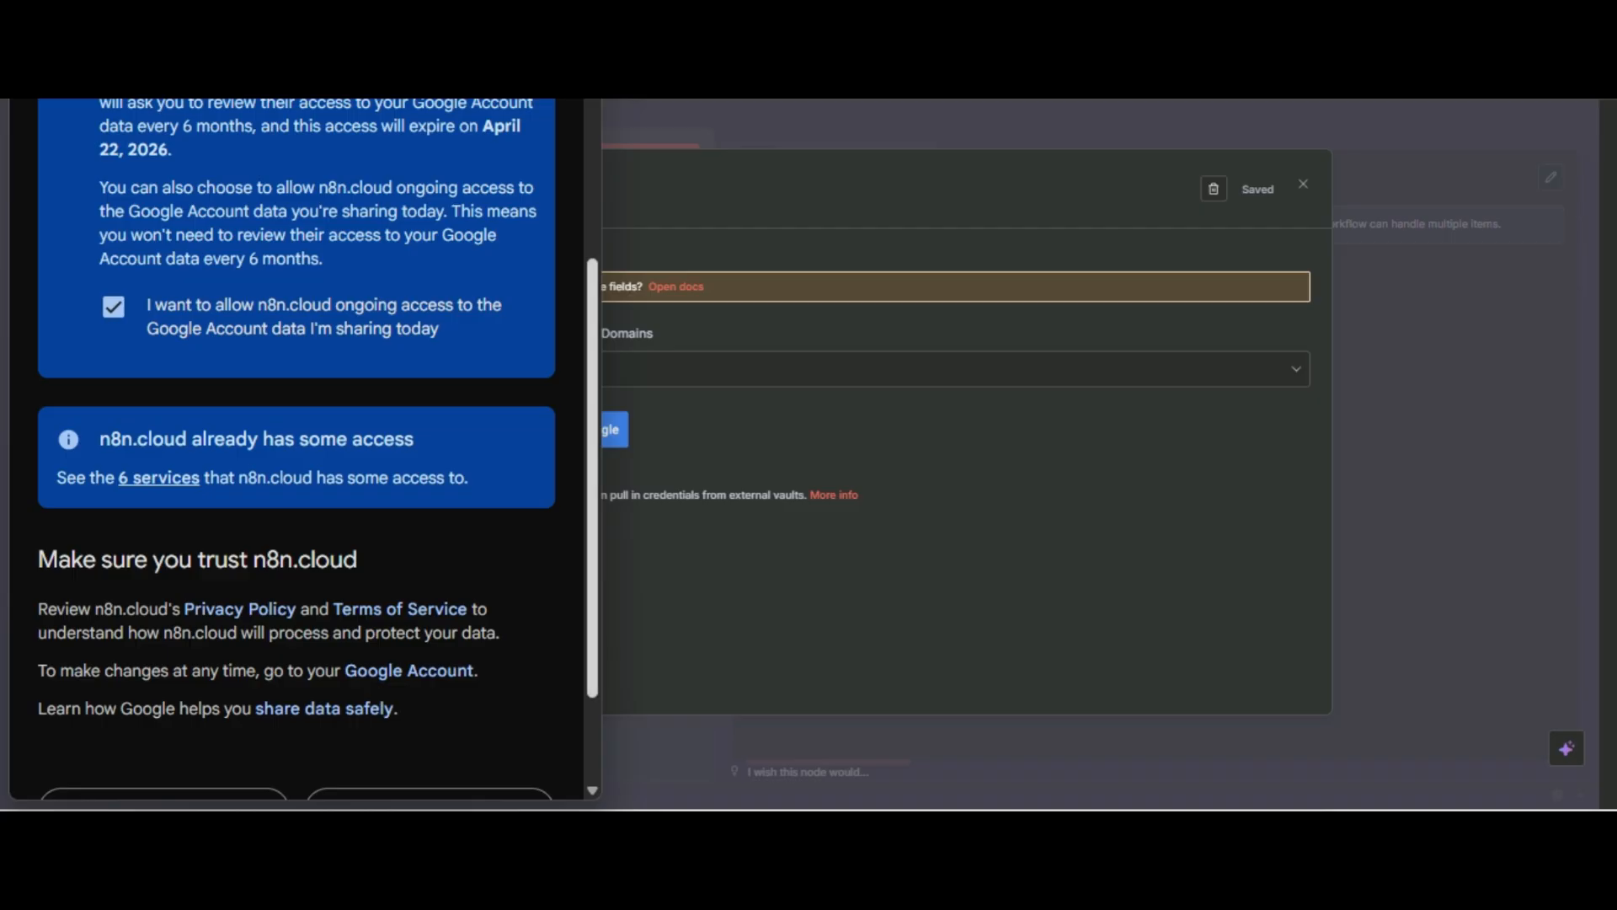
scroll(296, 446, "down", 2)
left_click(429, 671)
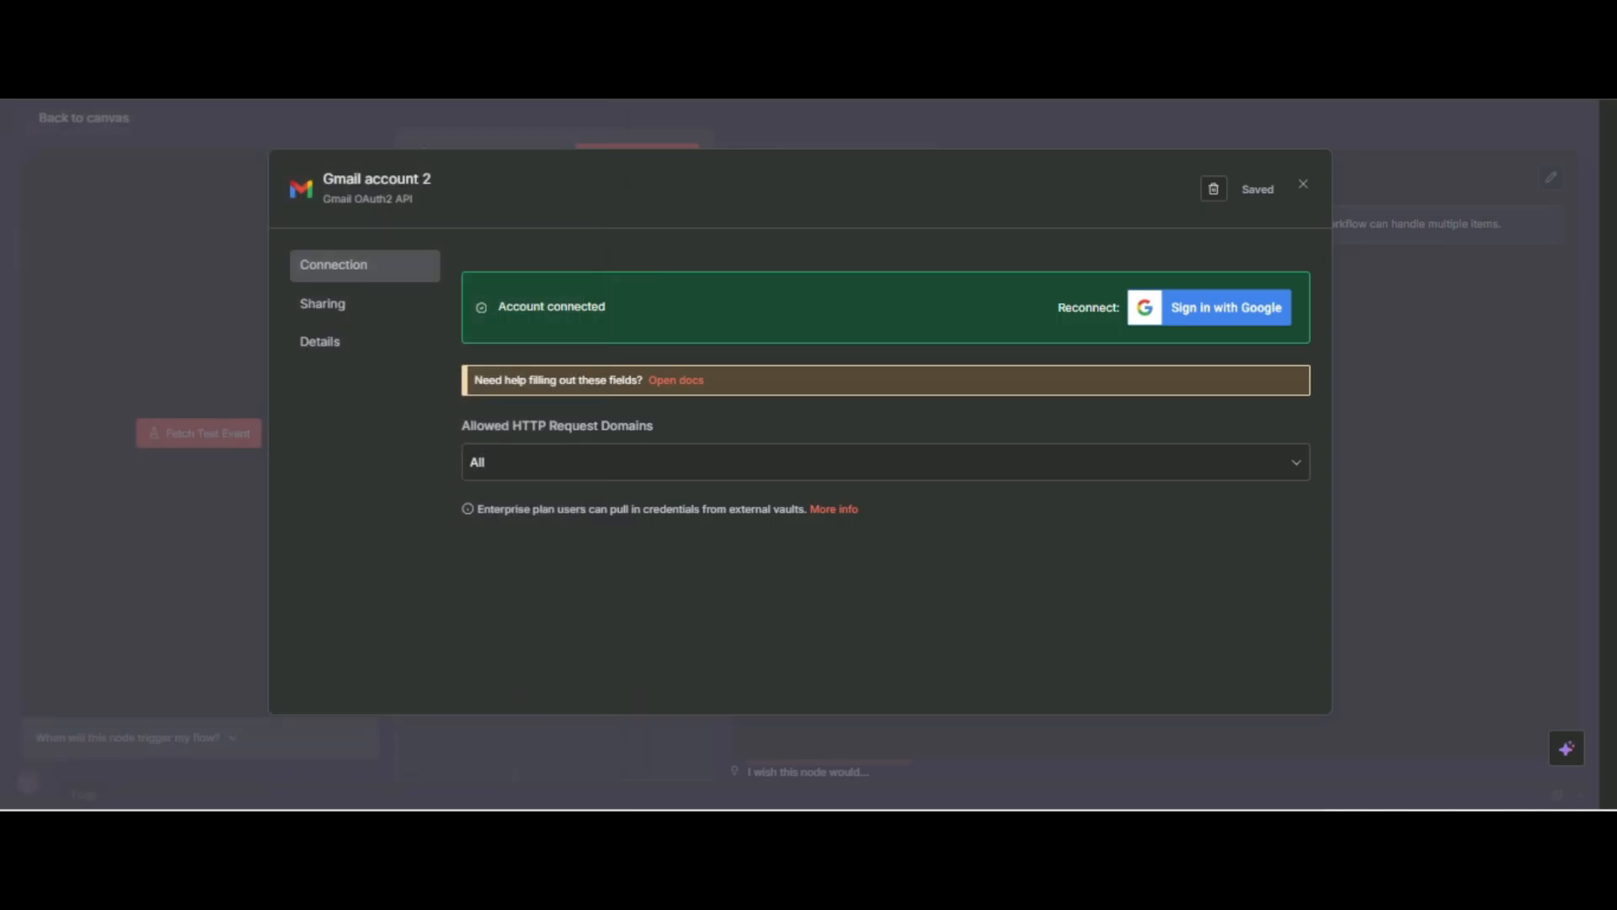
left_click(1303, 184)
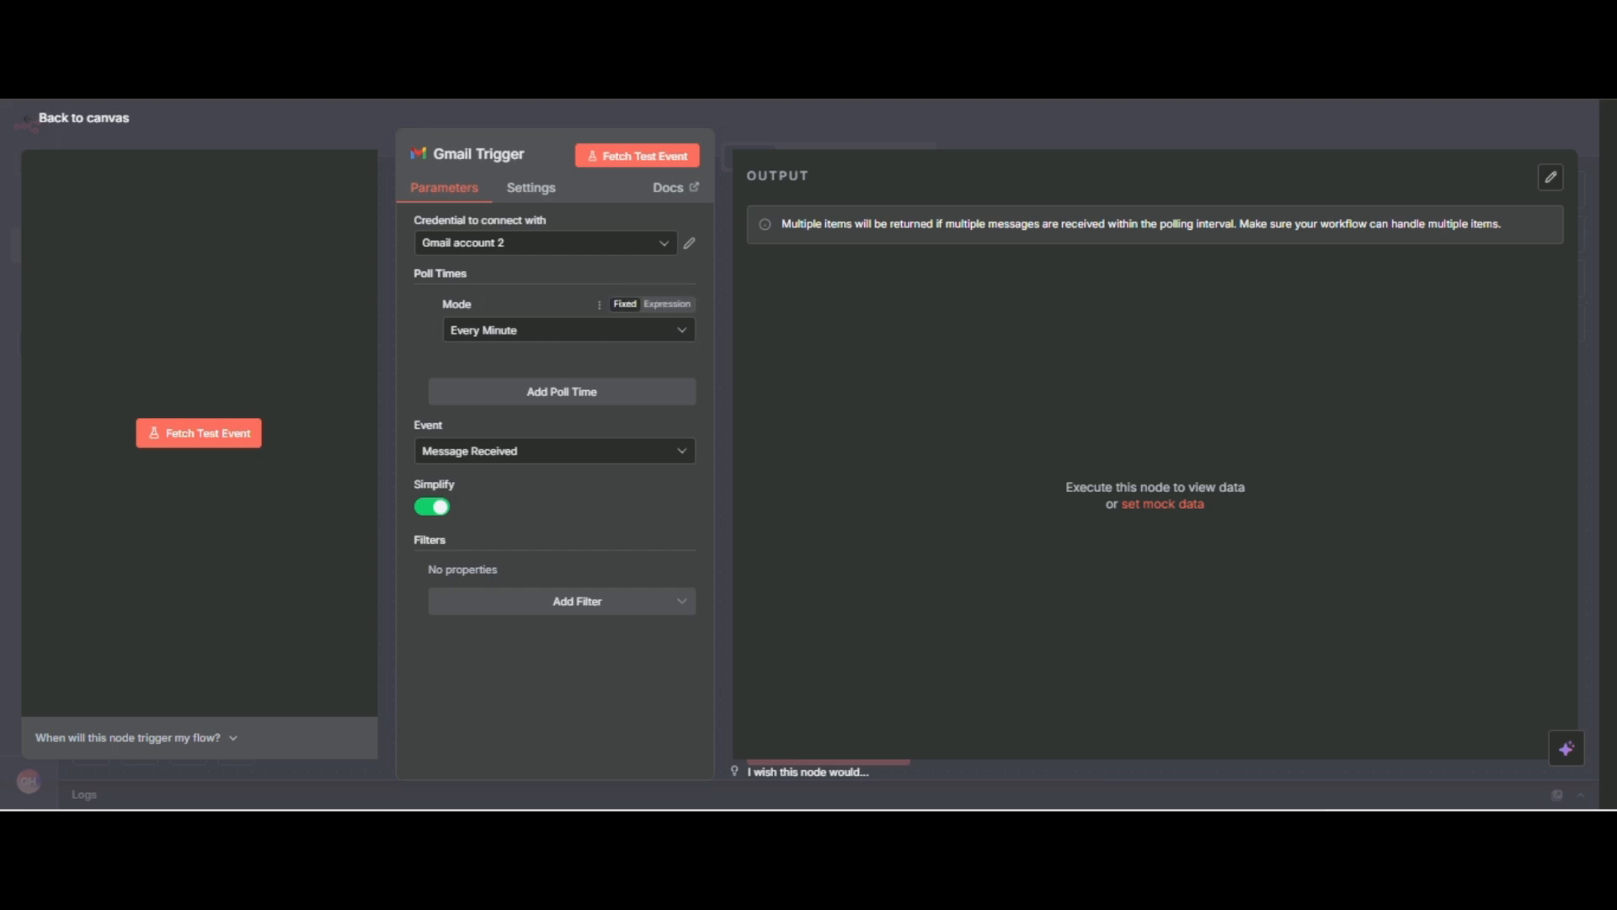
- Set the Gmail Trigger's poll mode to Every Minute and its event to Message Received
left_click(594, 331)
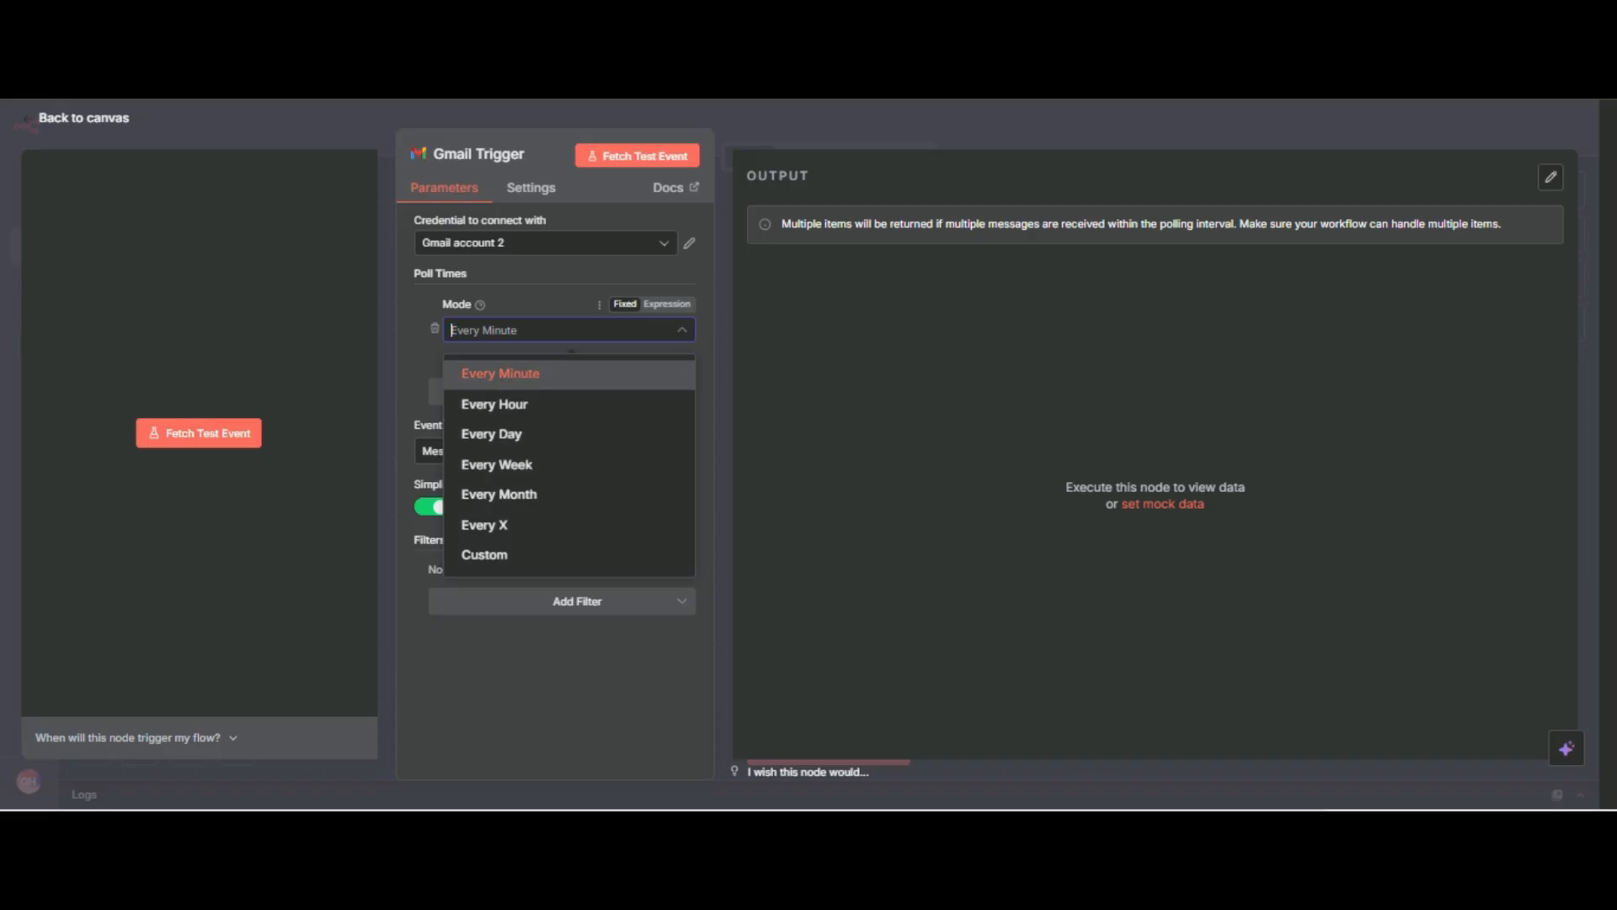
key("Return")
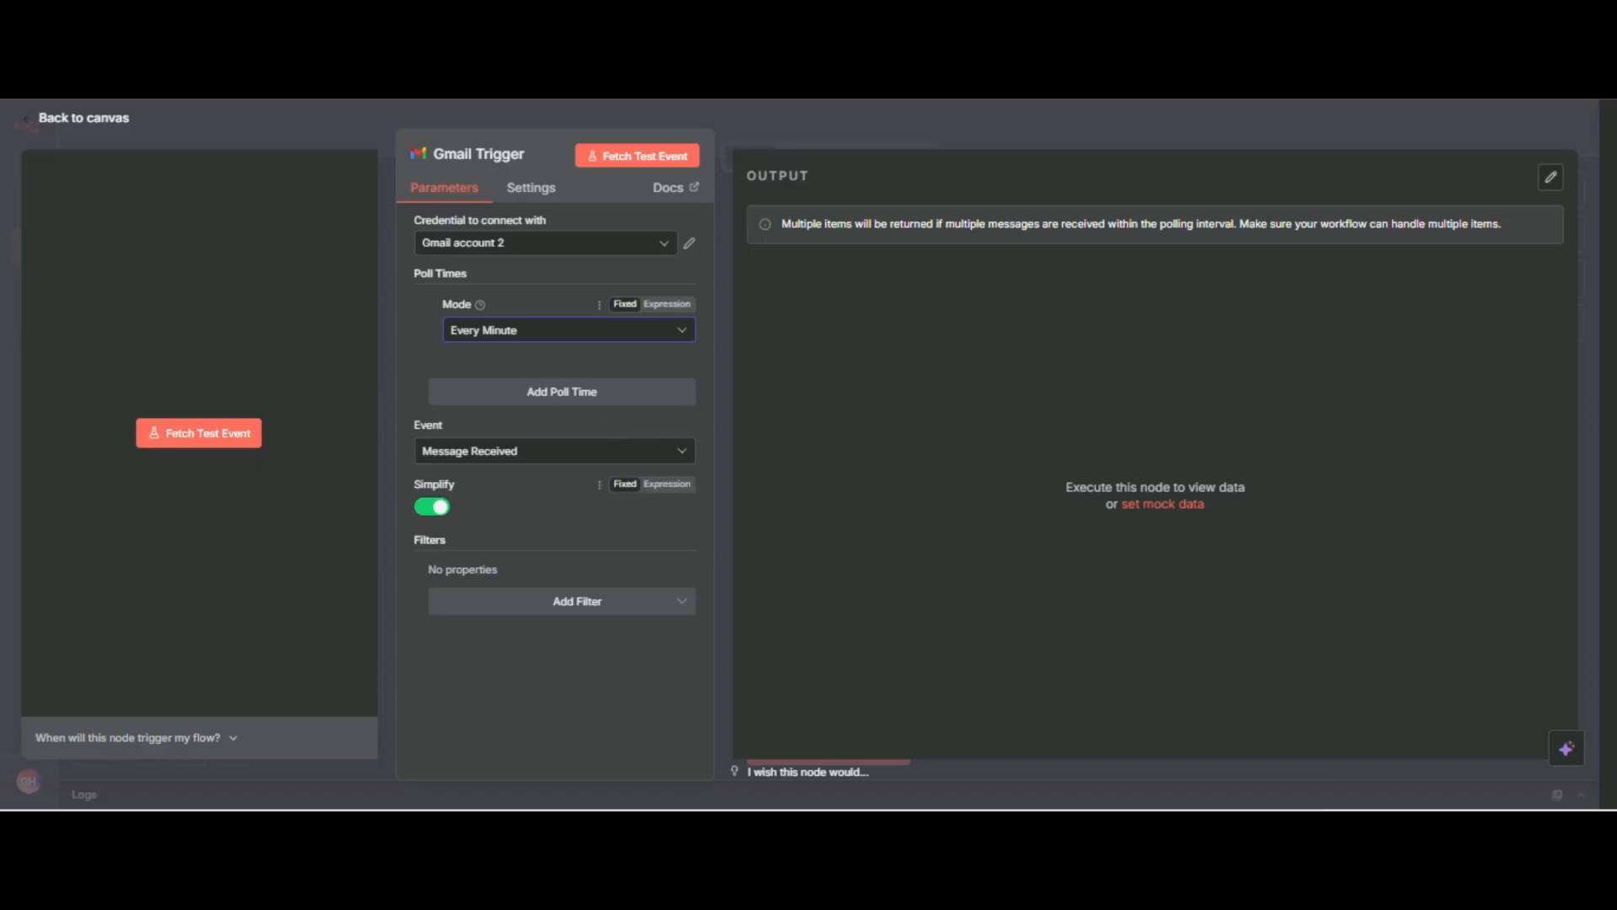
left_click(590, 451)
key("Return")
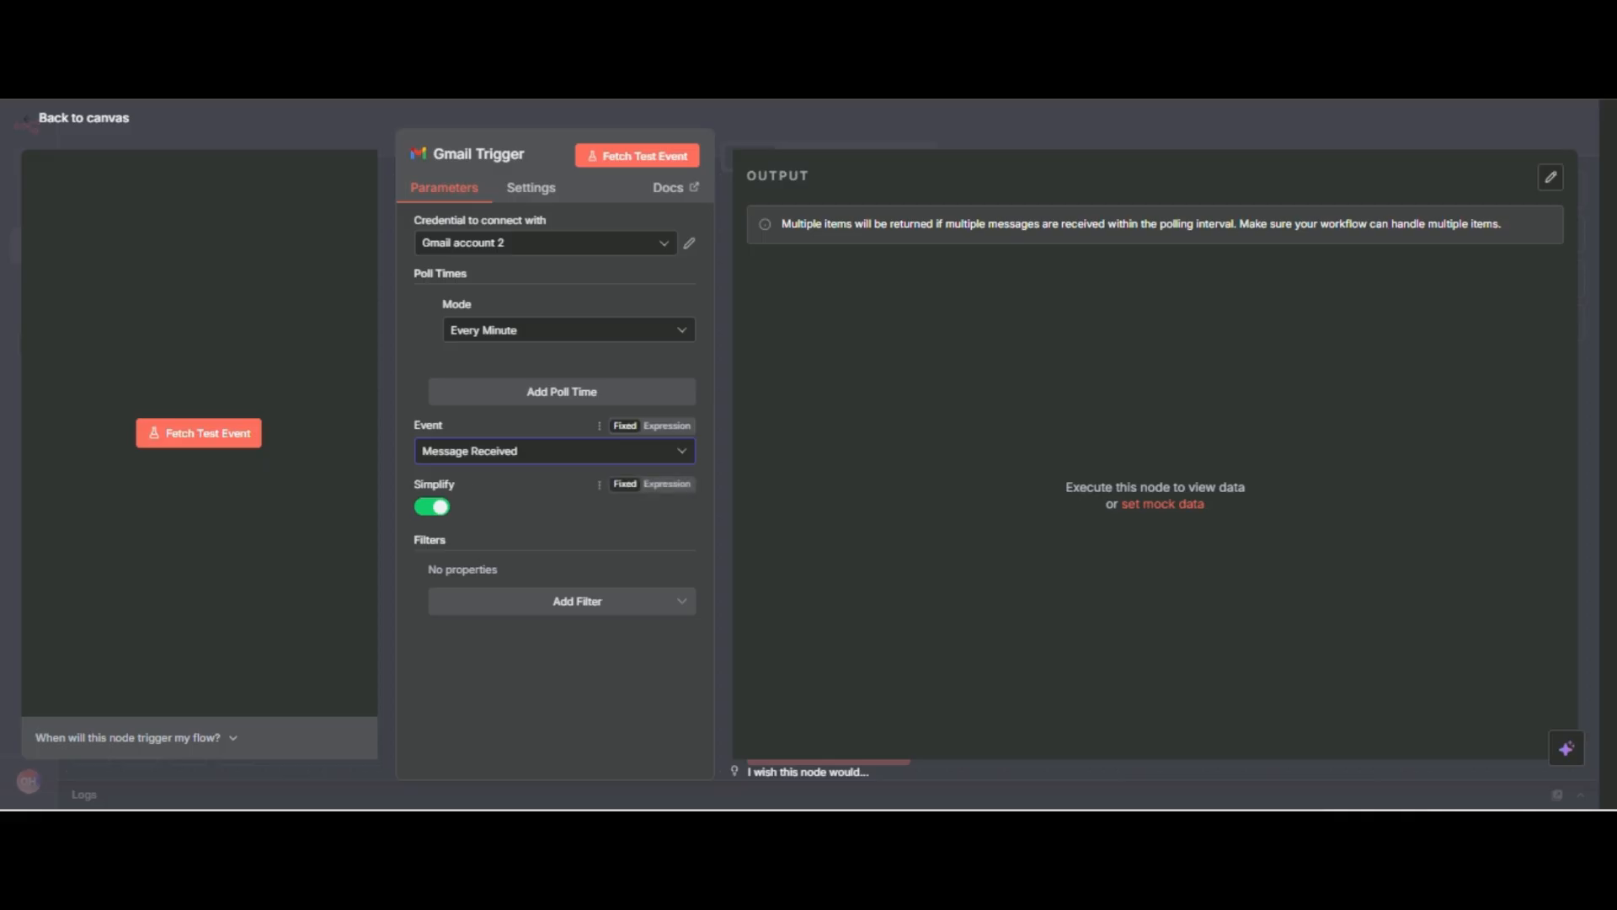
- Check the trigger's available filters and the extra options offered with Simplify turned off
left_click(562, 602)
left_click(562, 601)
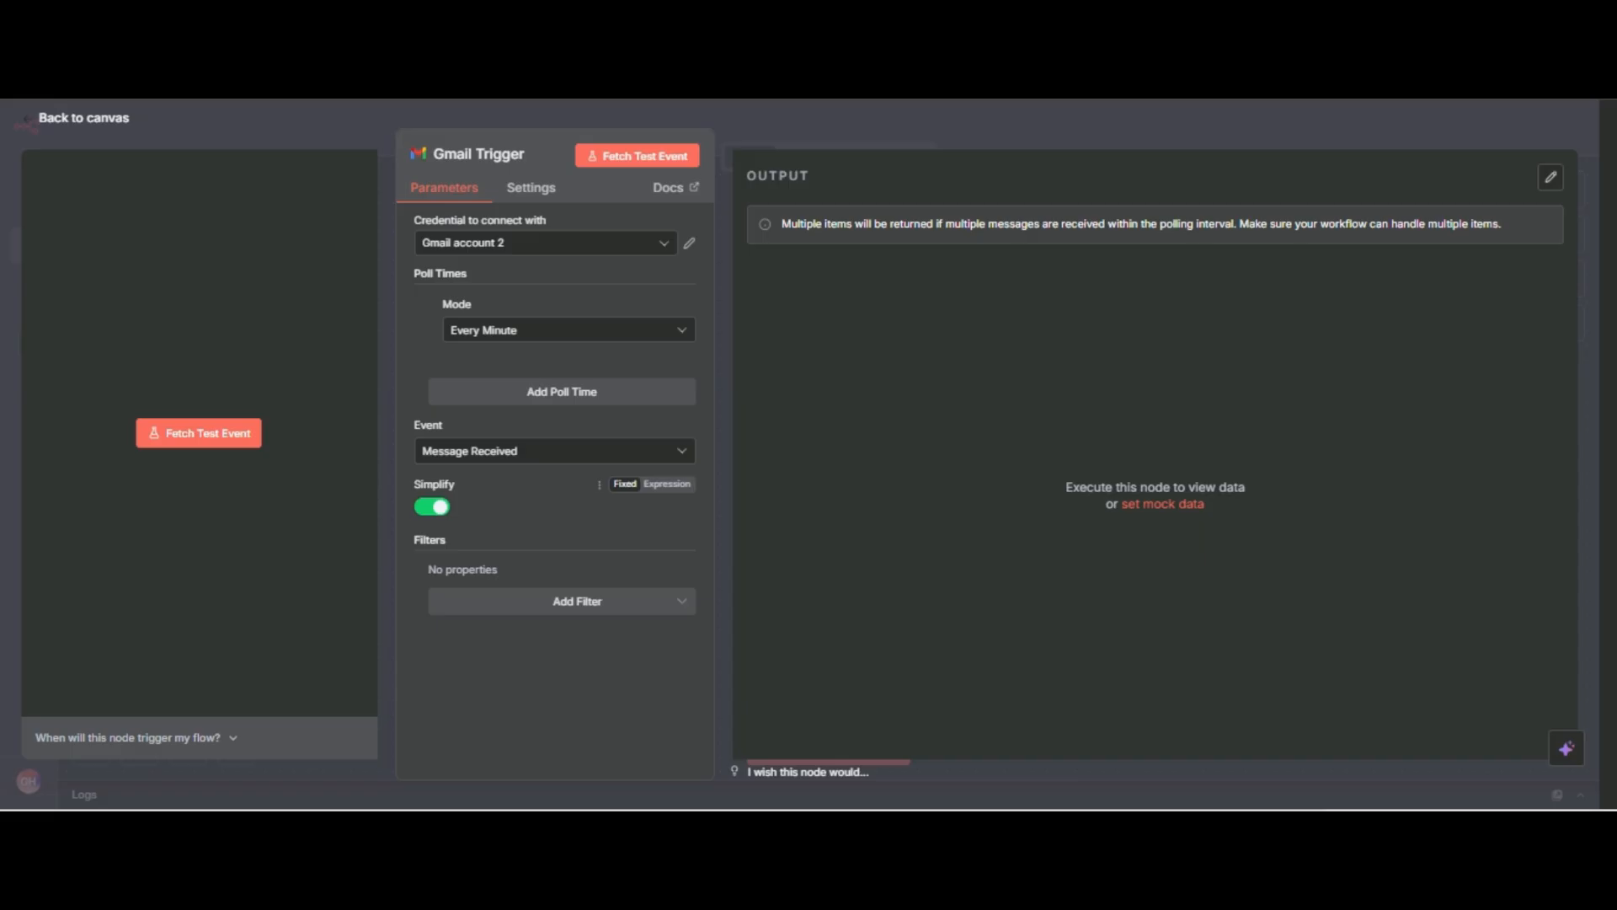
left_click(431, 506)
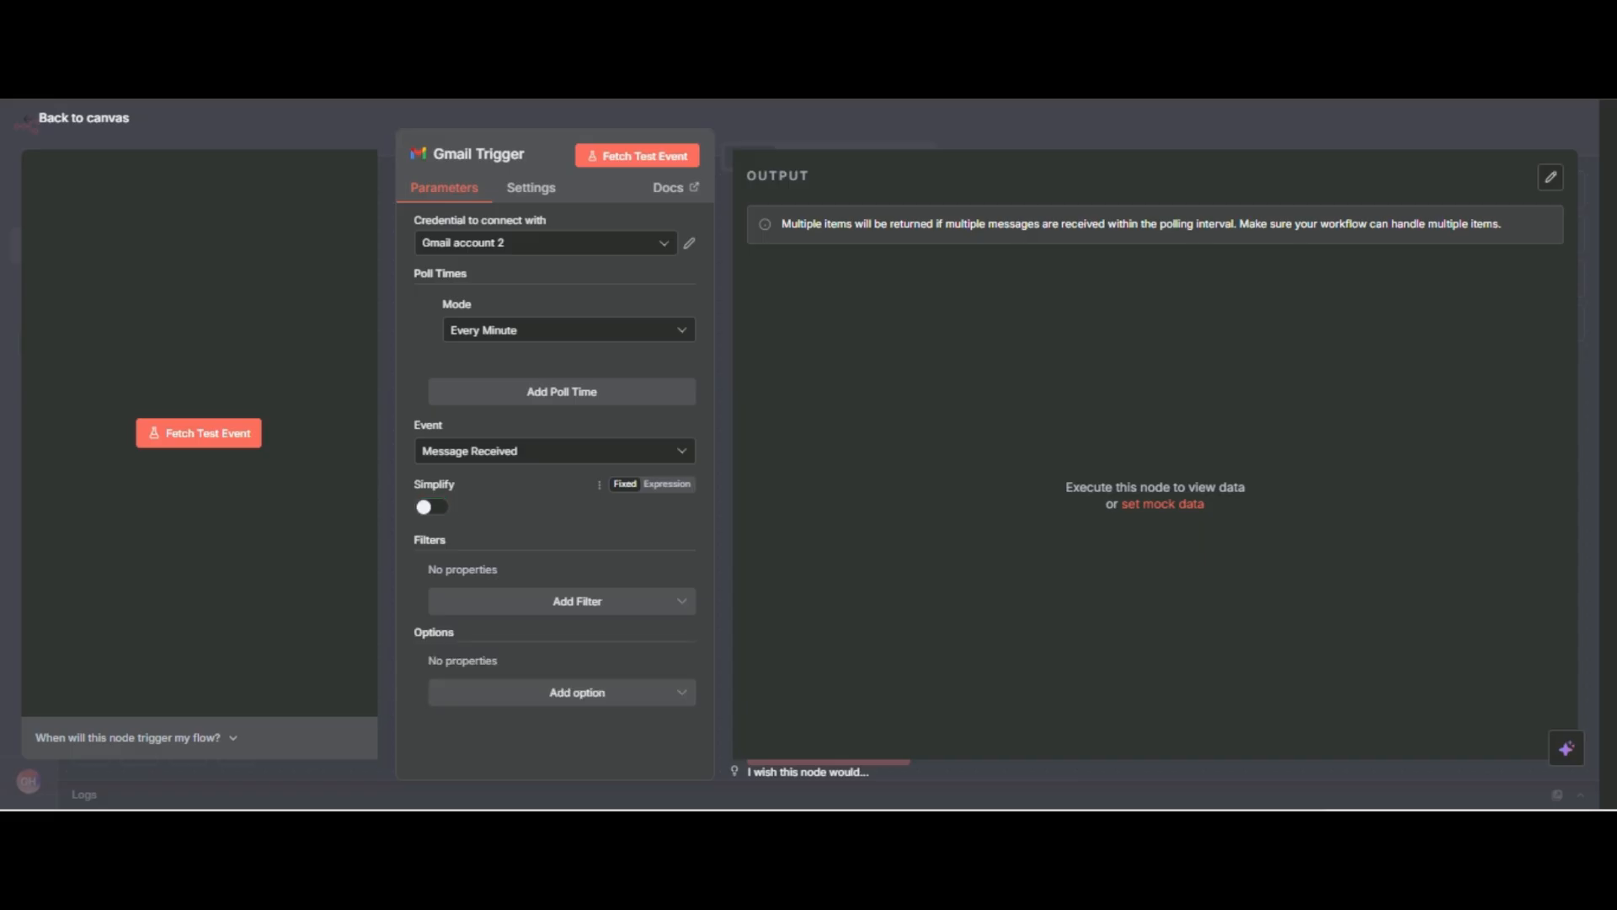
left_click(578, 691)
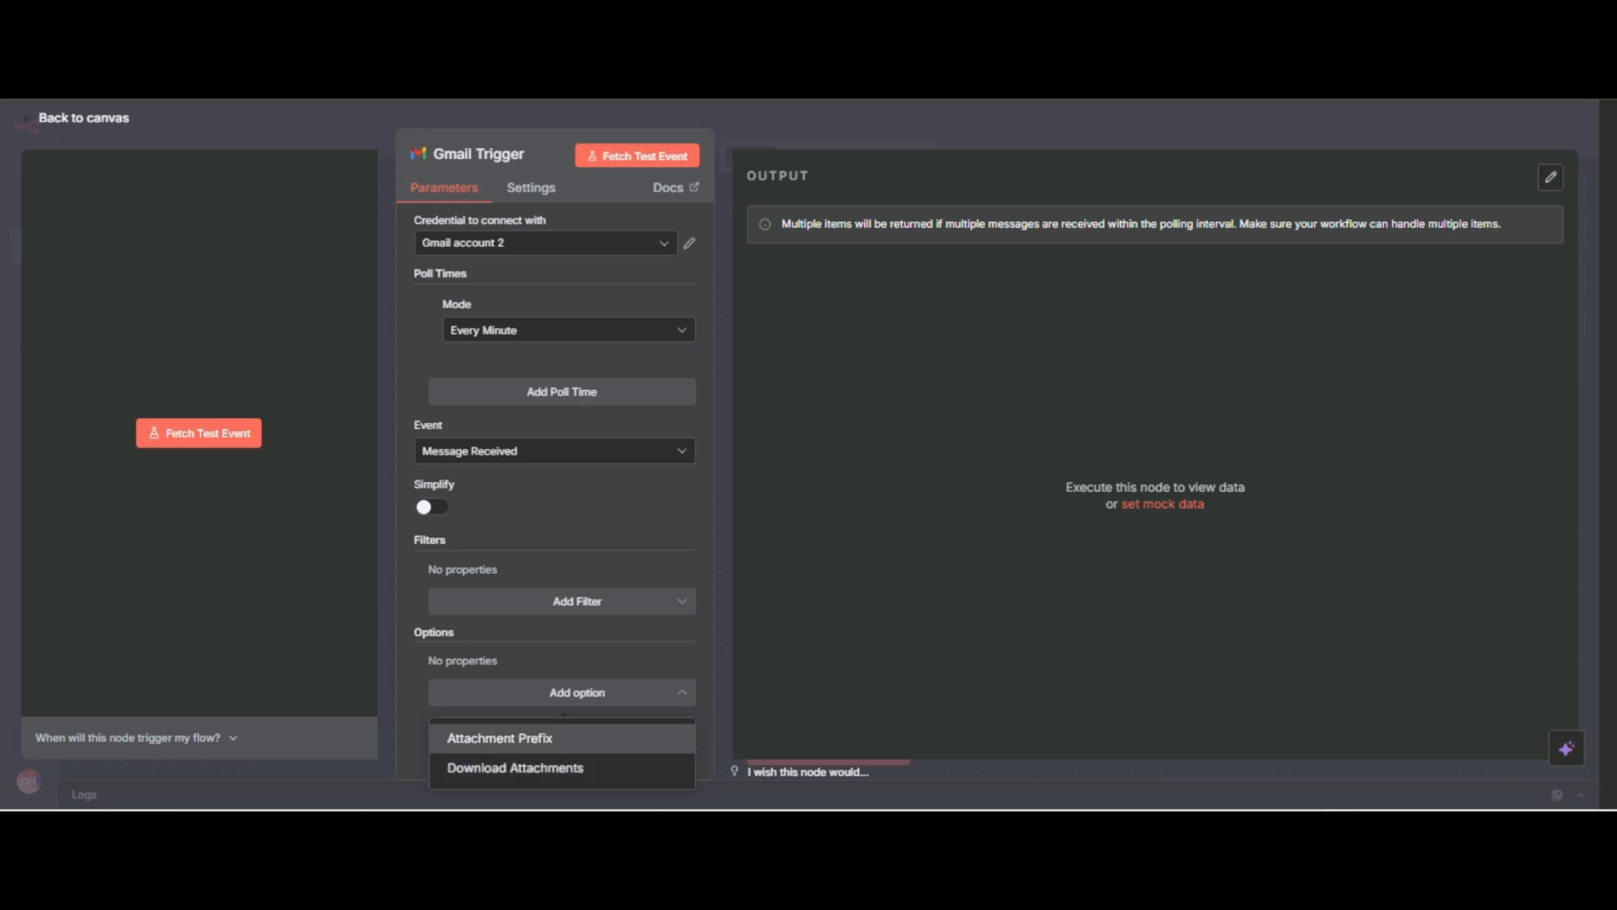
left_click(573, 535)
left_click(431, 507)
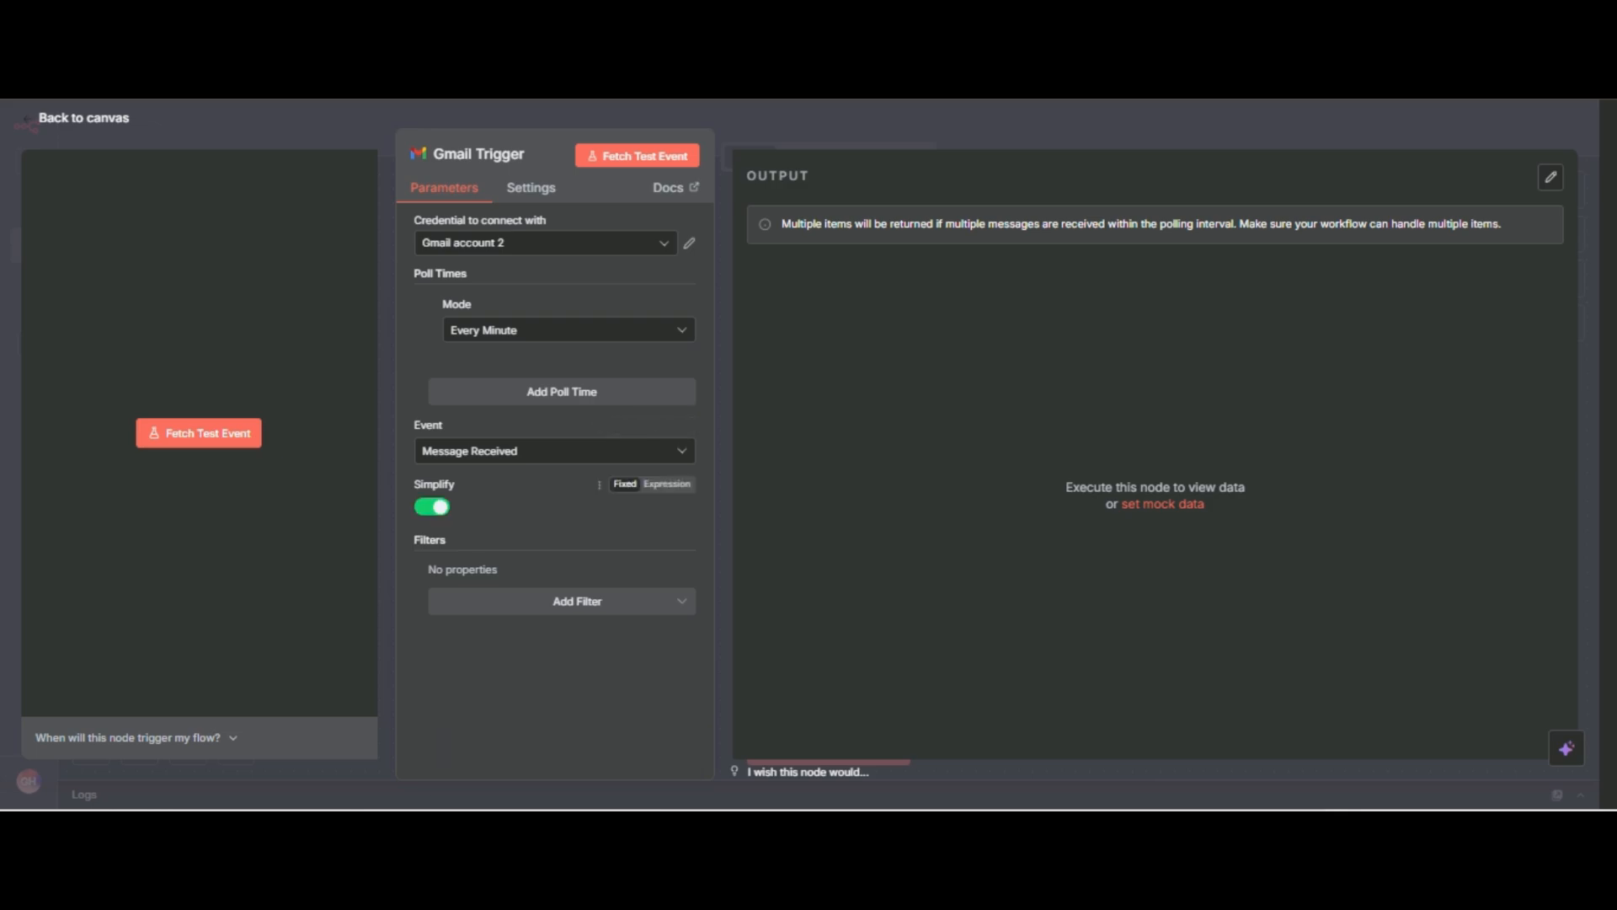
- Move the Gmail Trigger node to the upper-left area of the canvas and save the workflow
key("Escape")
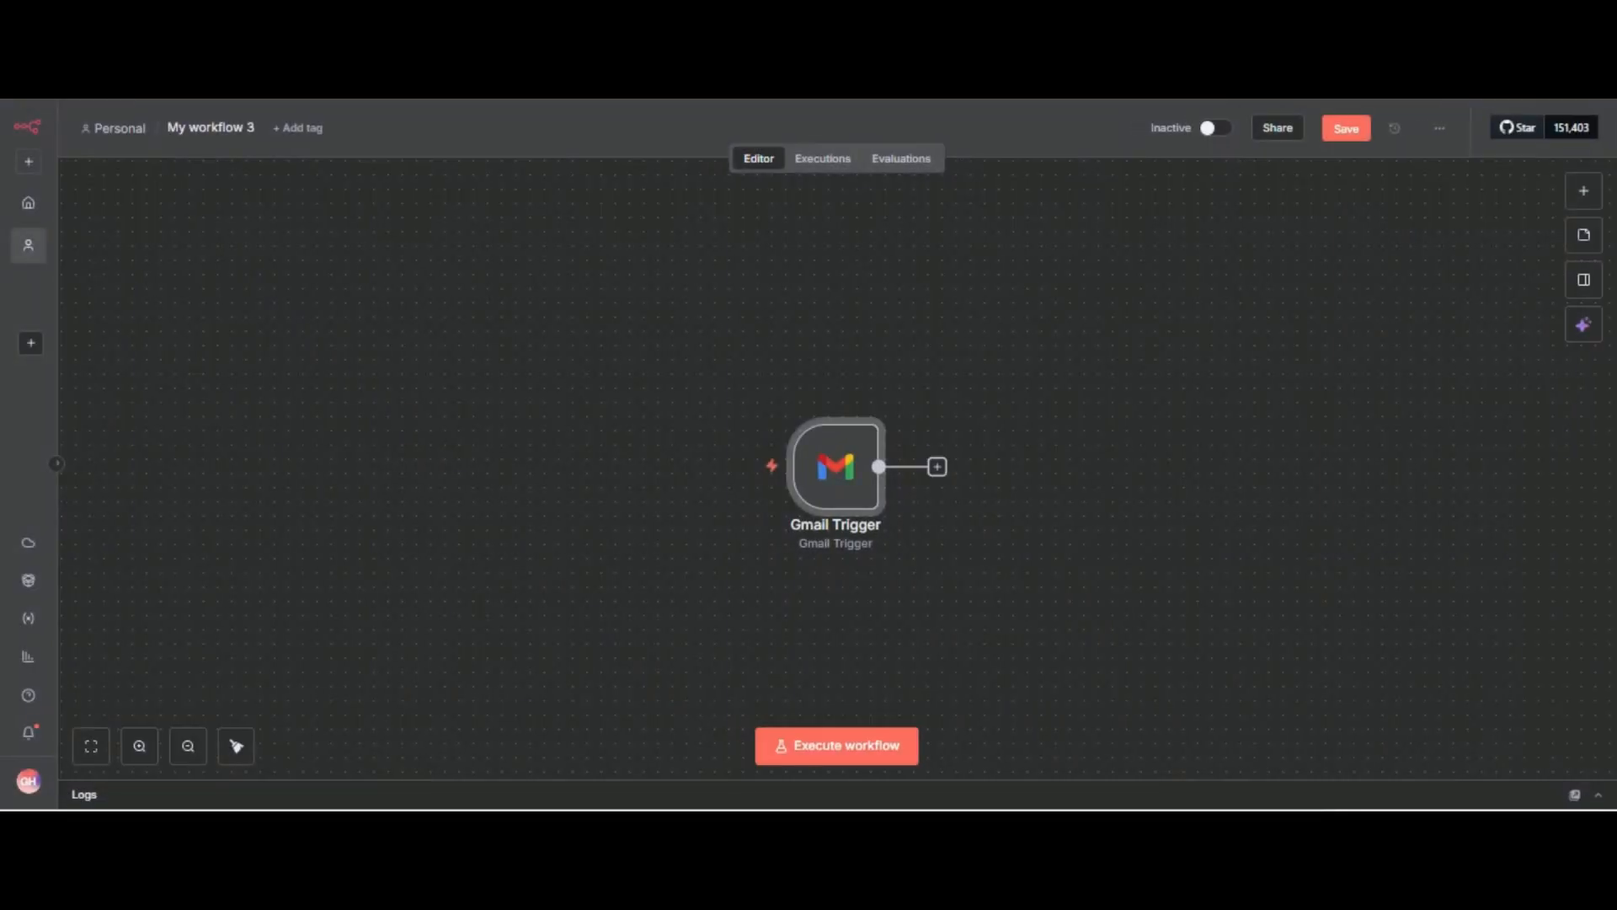
left_click_drag(834, 466, 480, 395)
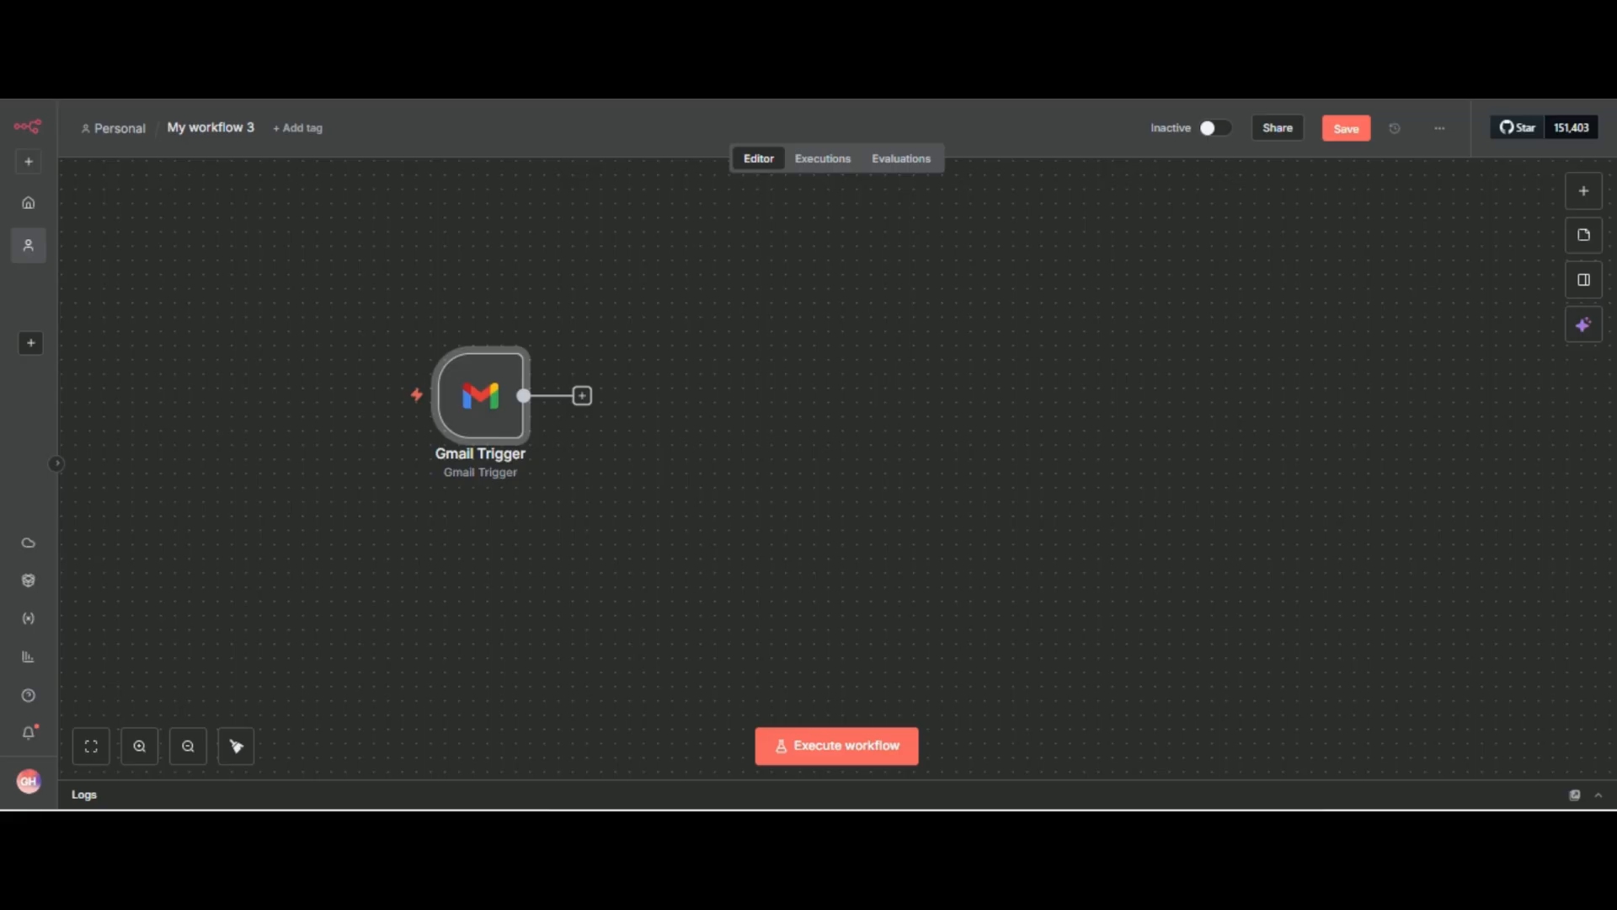
left_click(1346, 128)
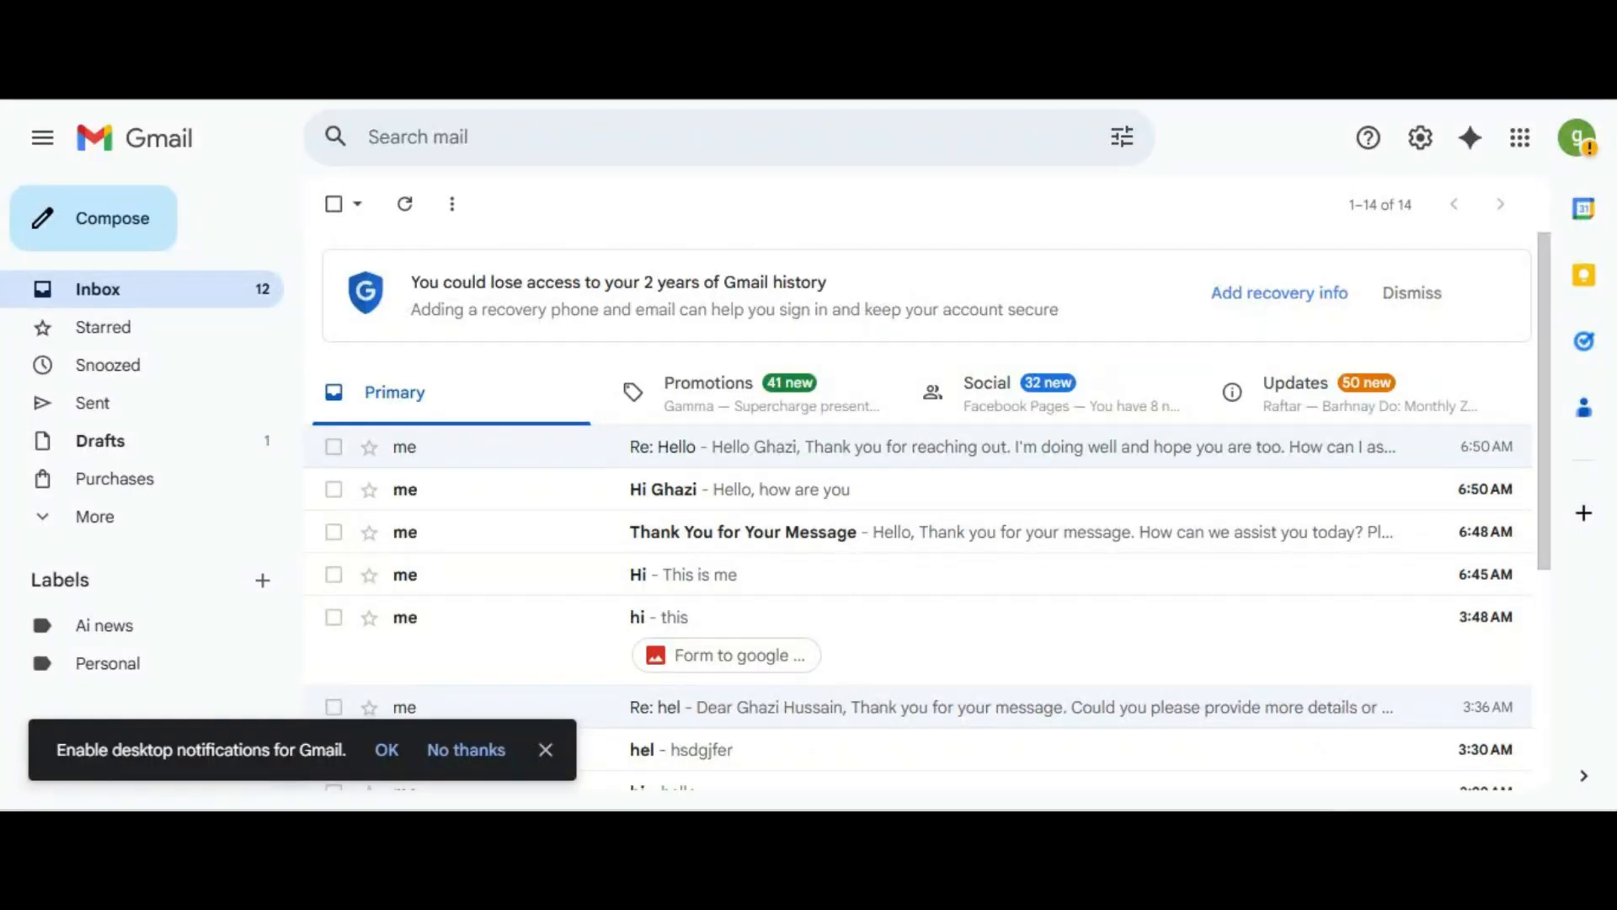
- Switch to Gmail and start a new message addressed to the account's own e-mail address
left_click(94, 218)
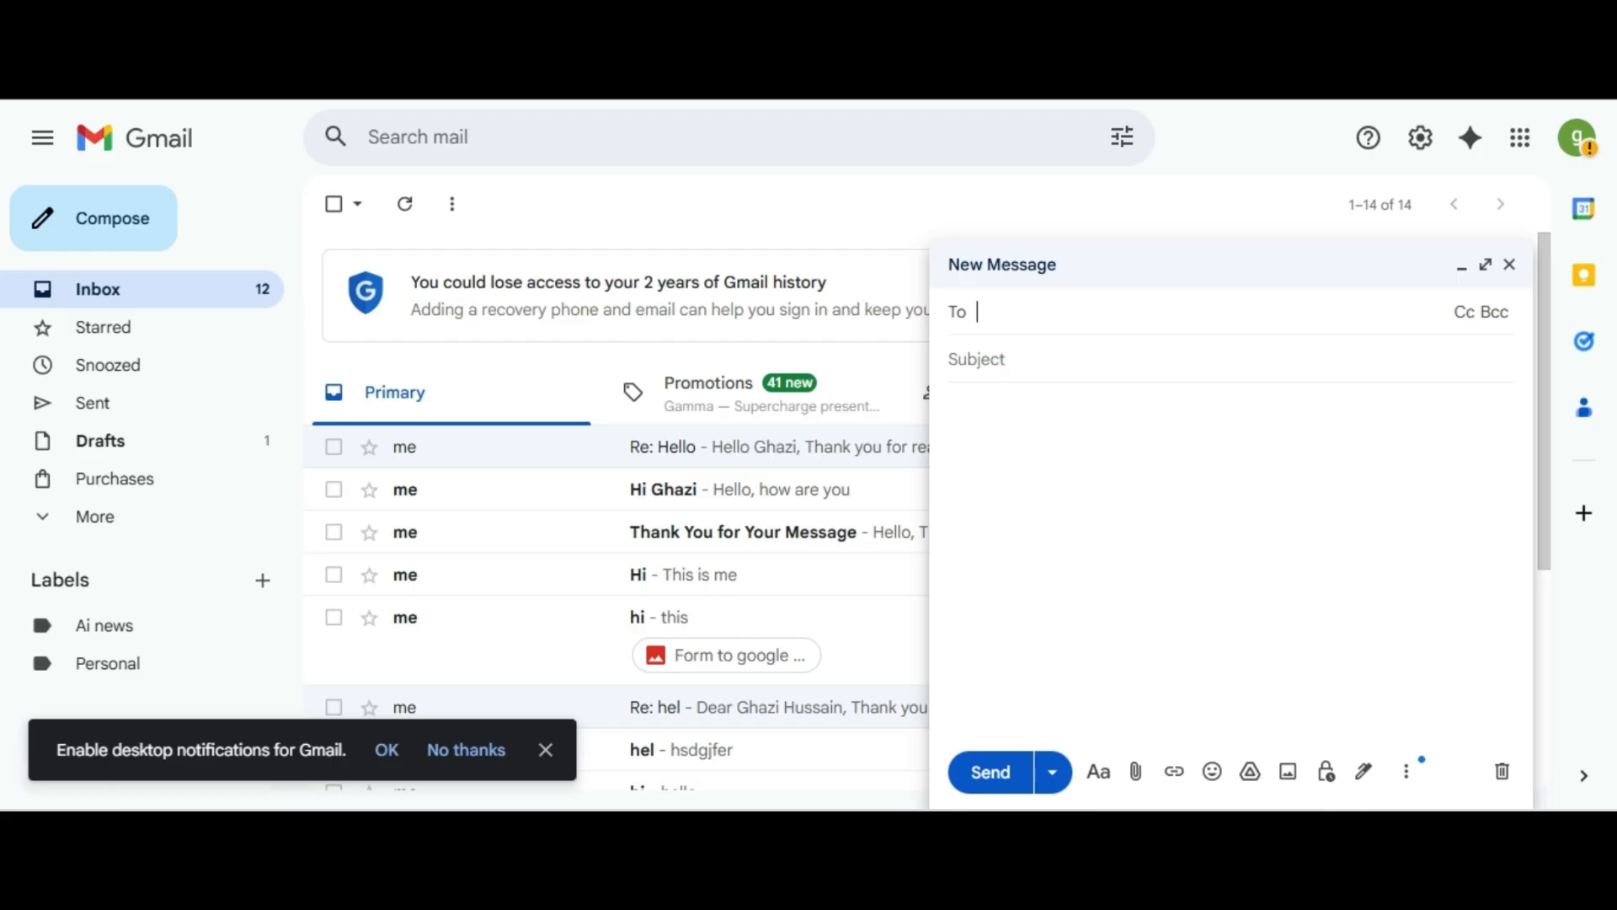
type("gha")
key("Down")
key("Return")
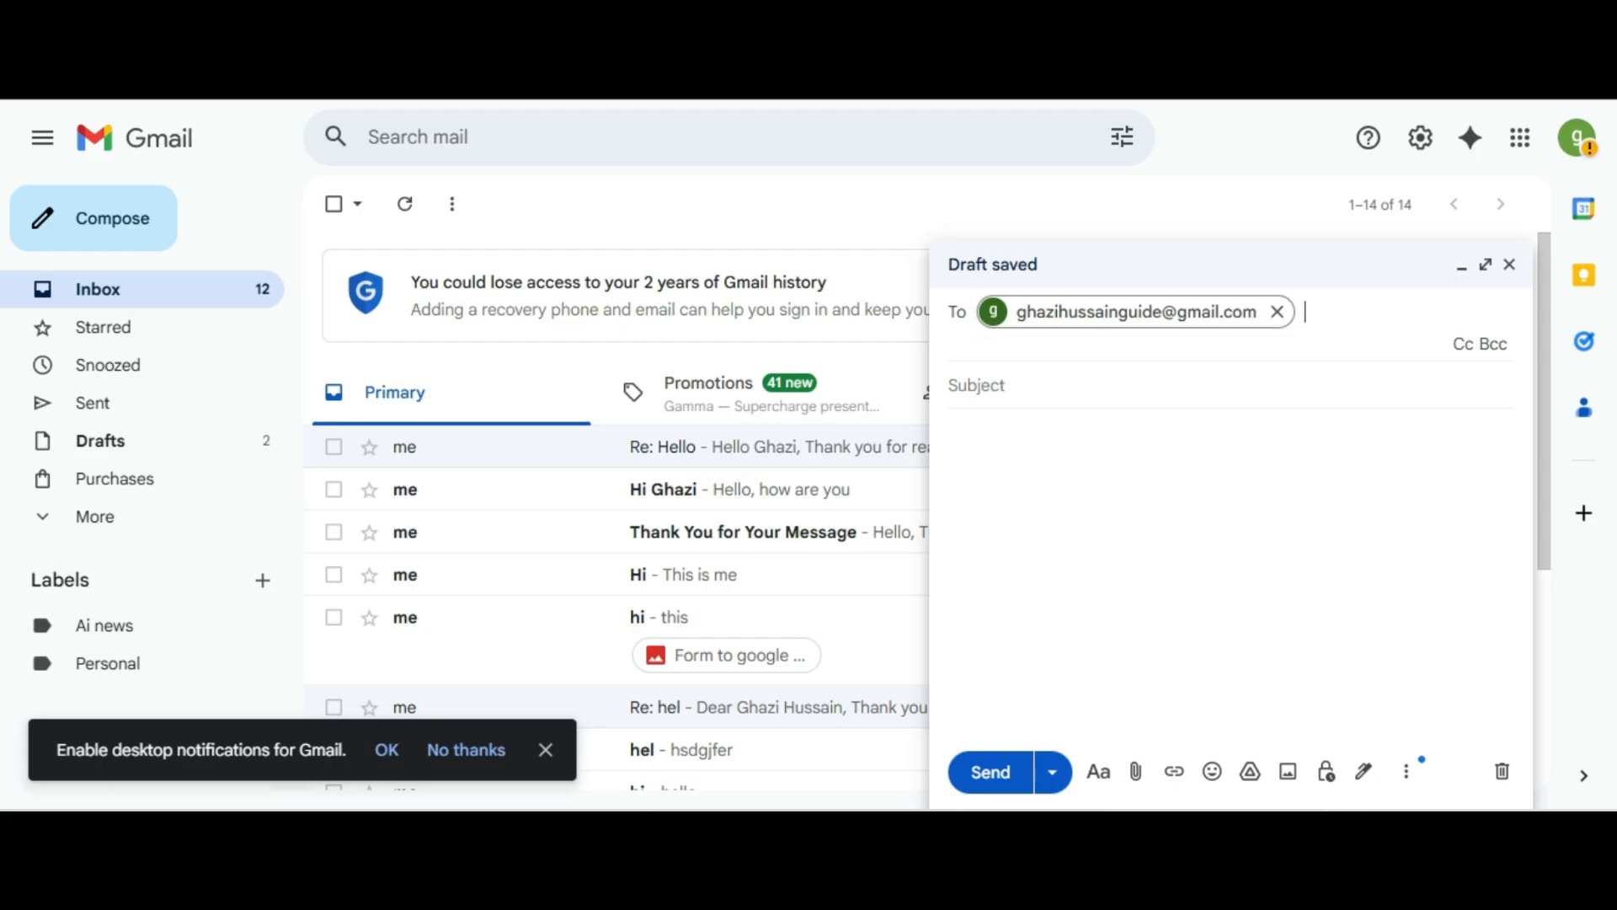
key("BackSpace")
type("gh")
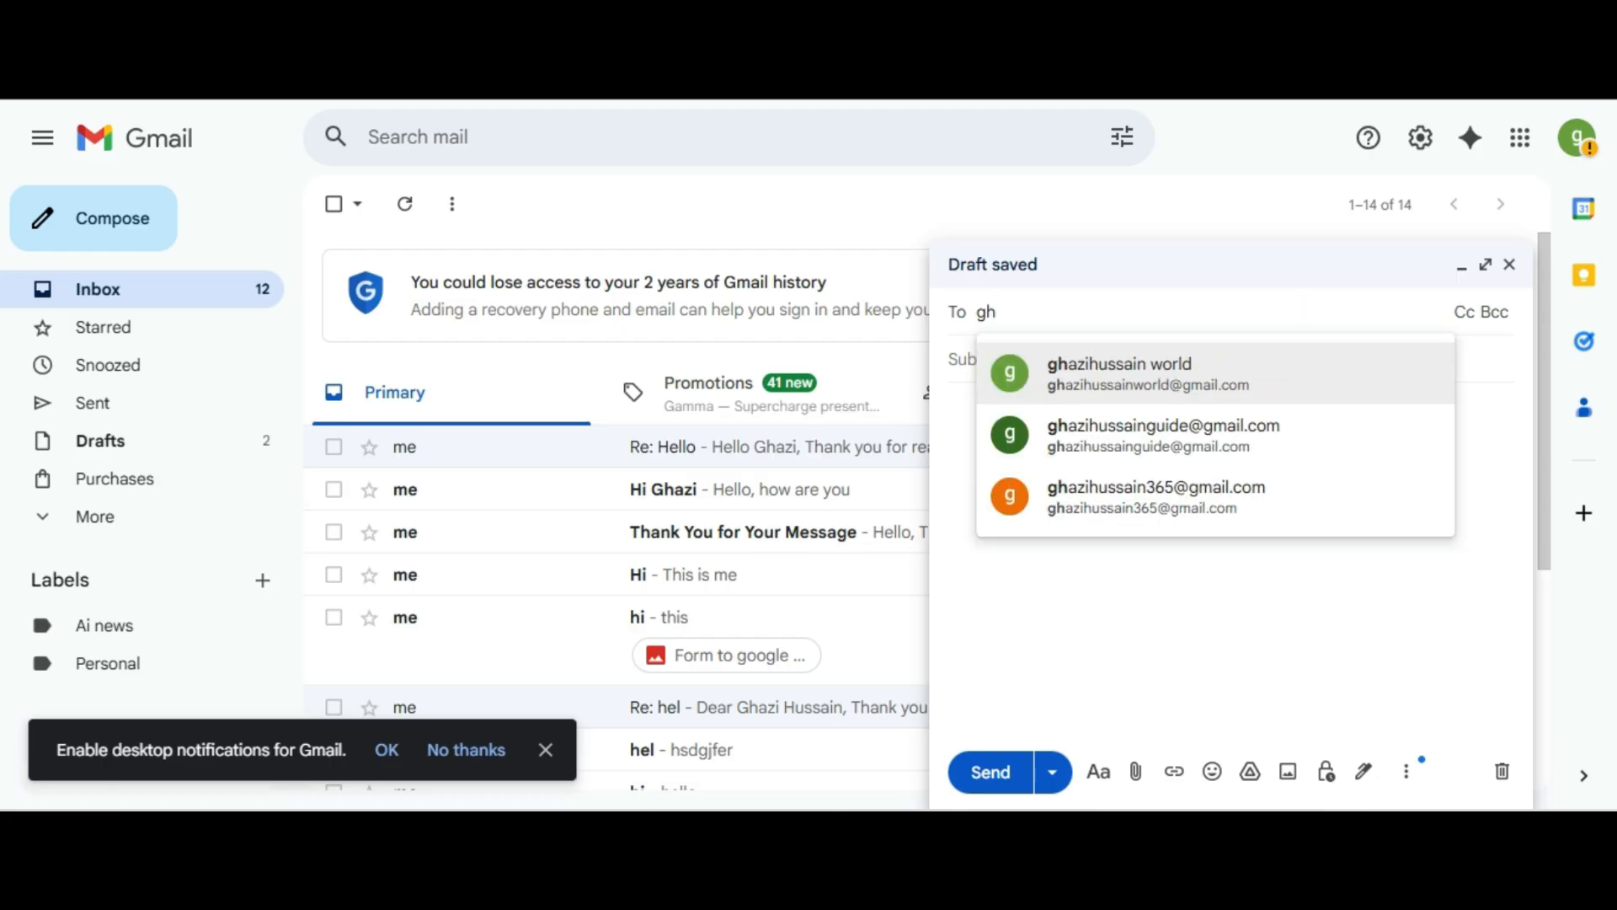
key("Return")
key("Tab")
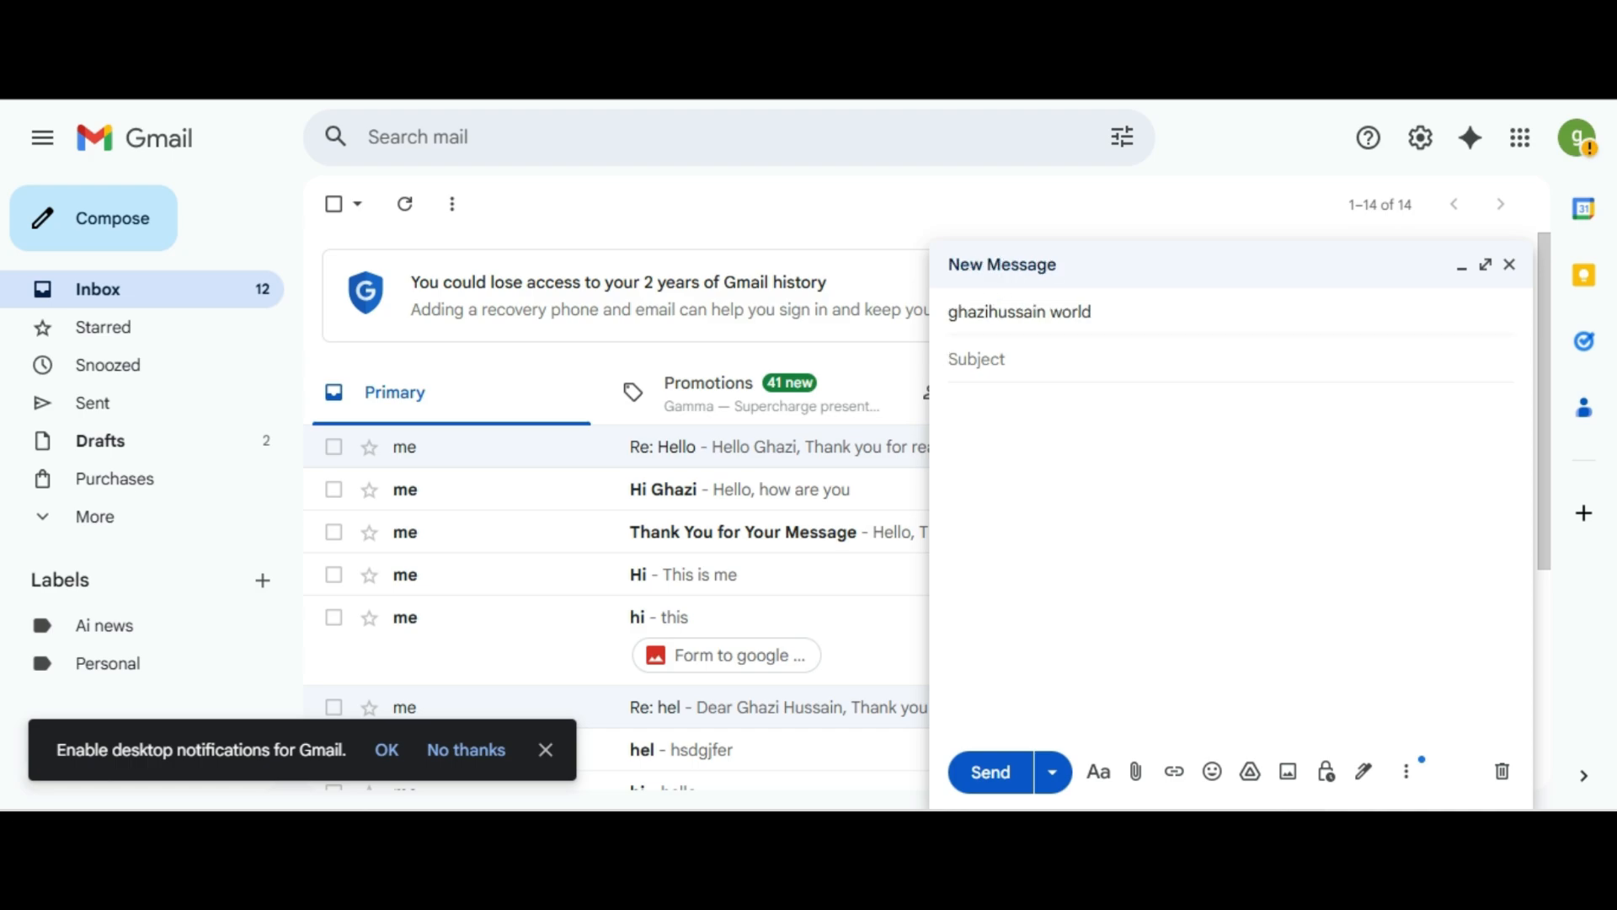
- Give the message the subject "Hi" and the body "this is me", and send it
type("Hi")
key("Tab")
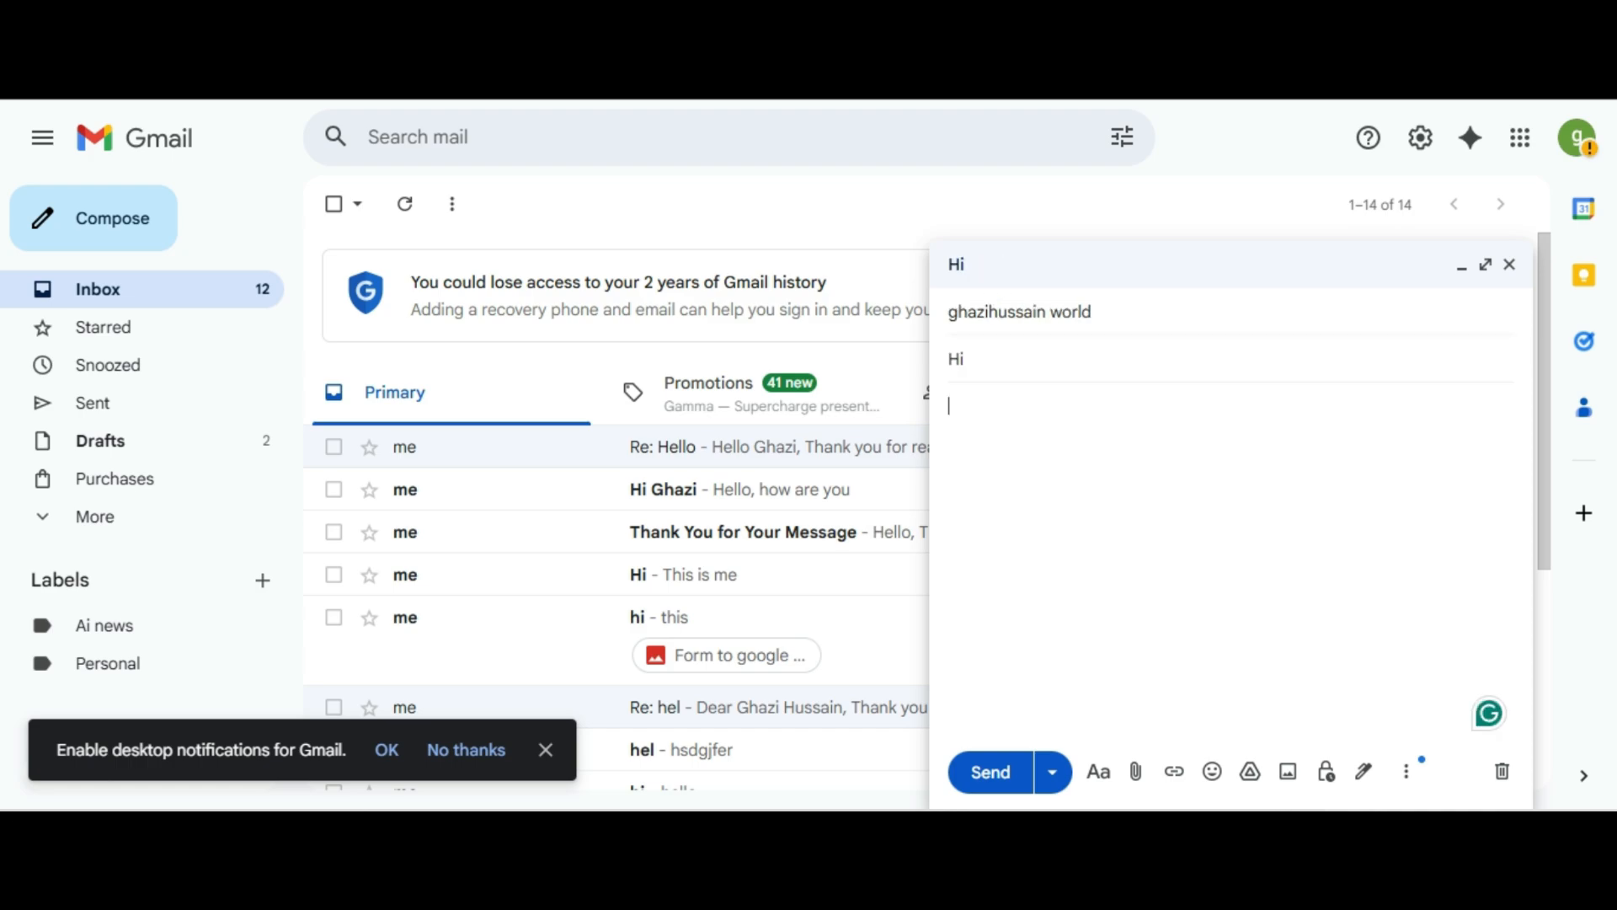
type("this a")
key("BackSpace")
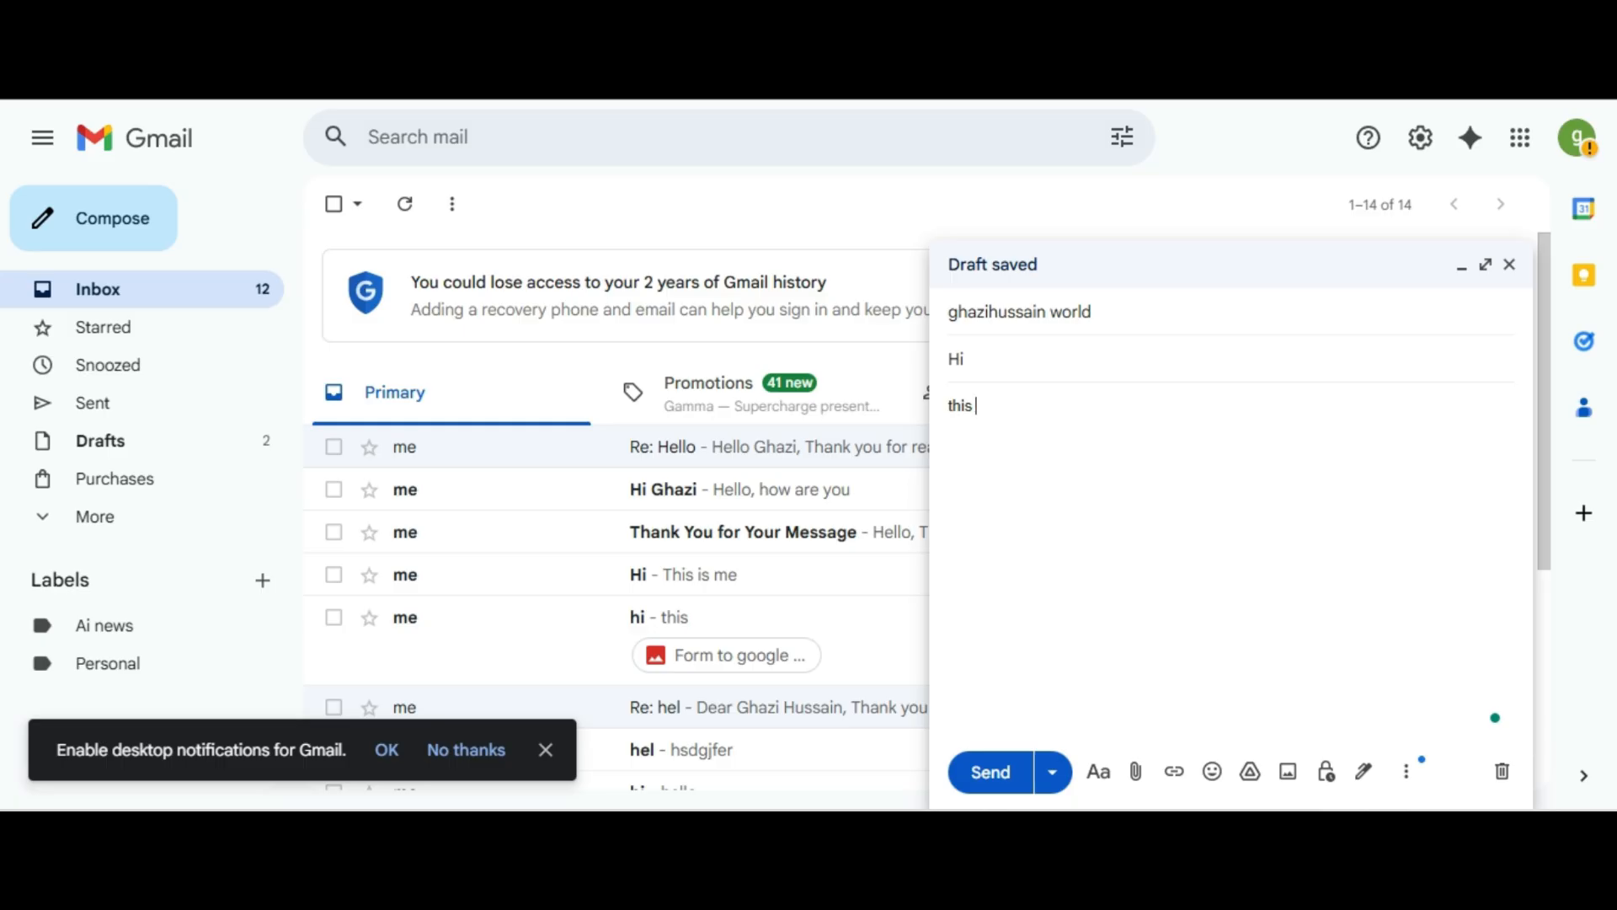
type("is md")
key("BackSpace")
type("e")
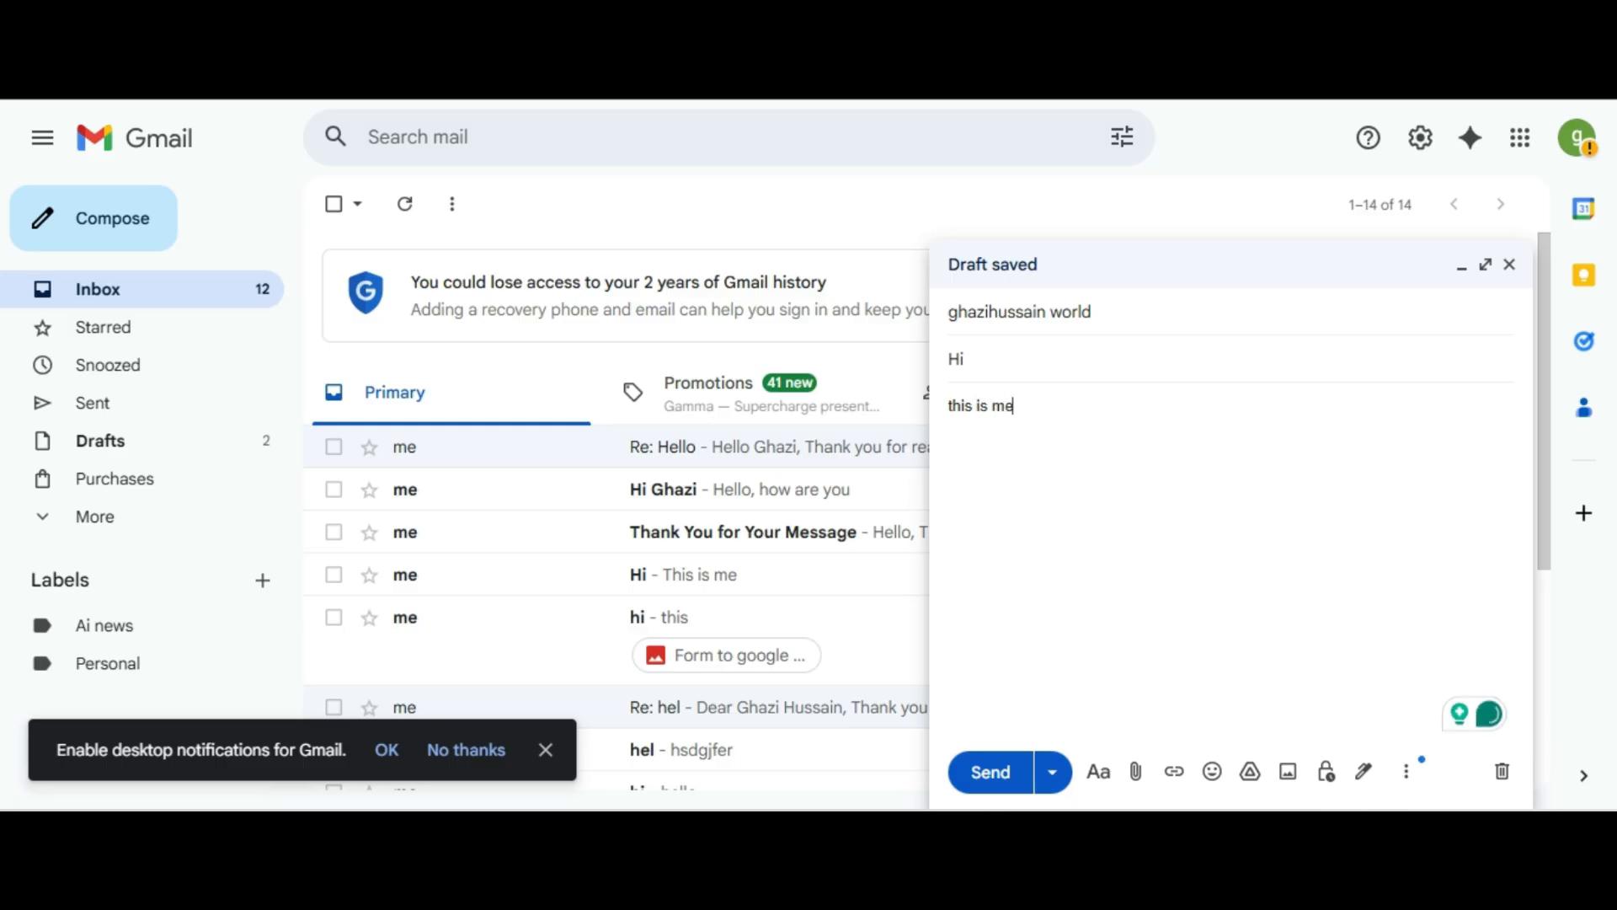
left_click(991, 771)
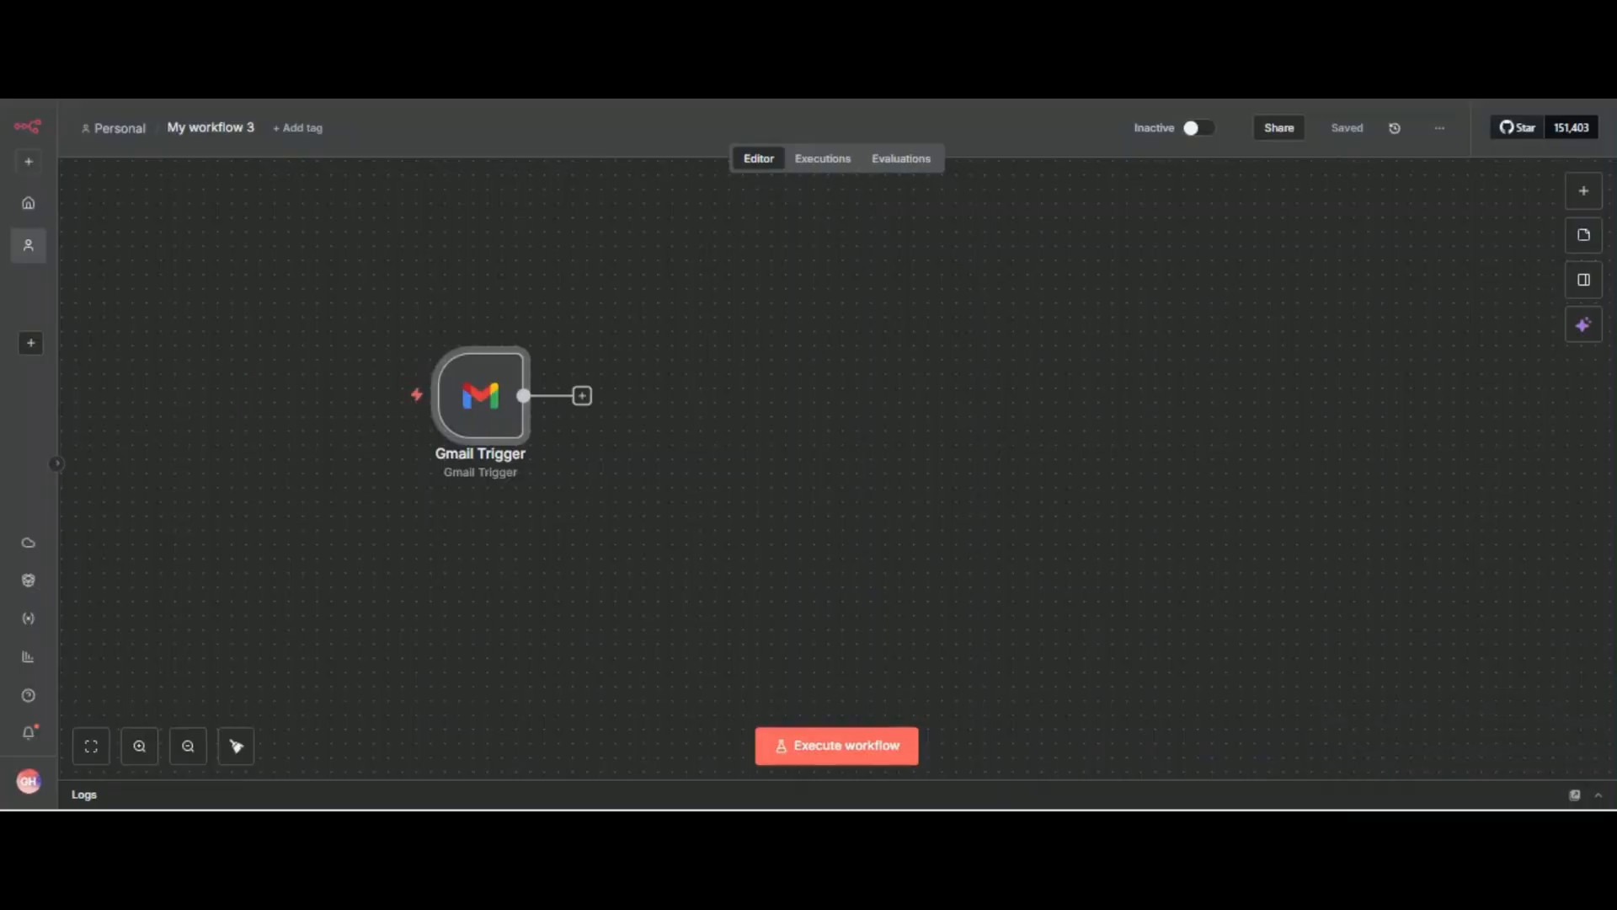
- Switch back to n8n, execute the workflow from the Gmail Trigger, and check the snippet and subject in its output
mouse_move(480, 396)
left_click(343, 395)
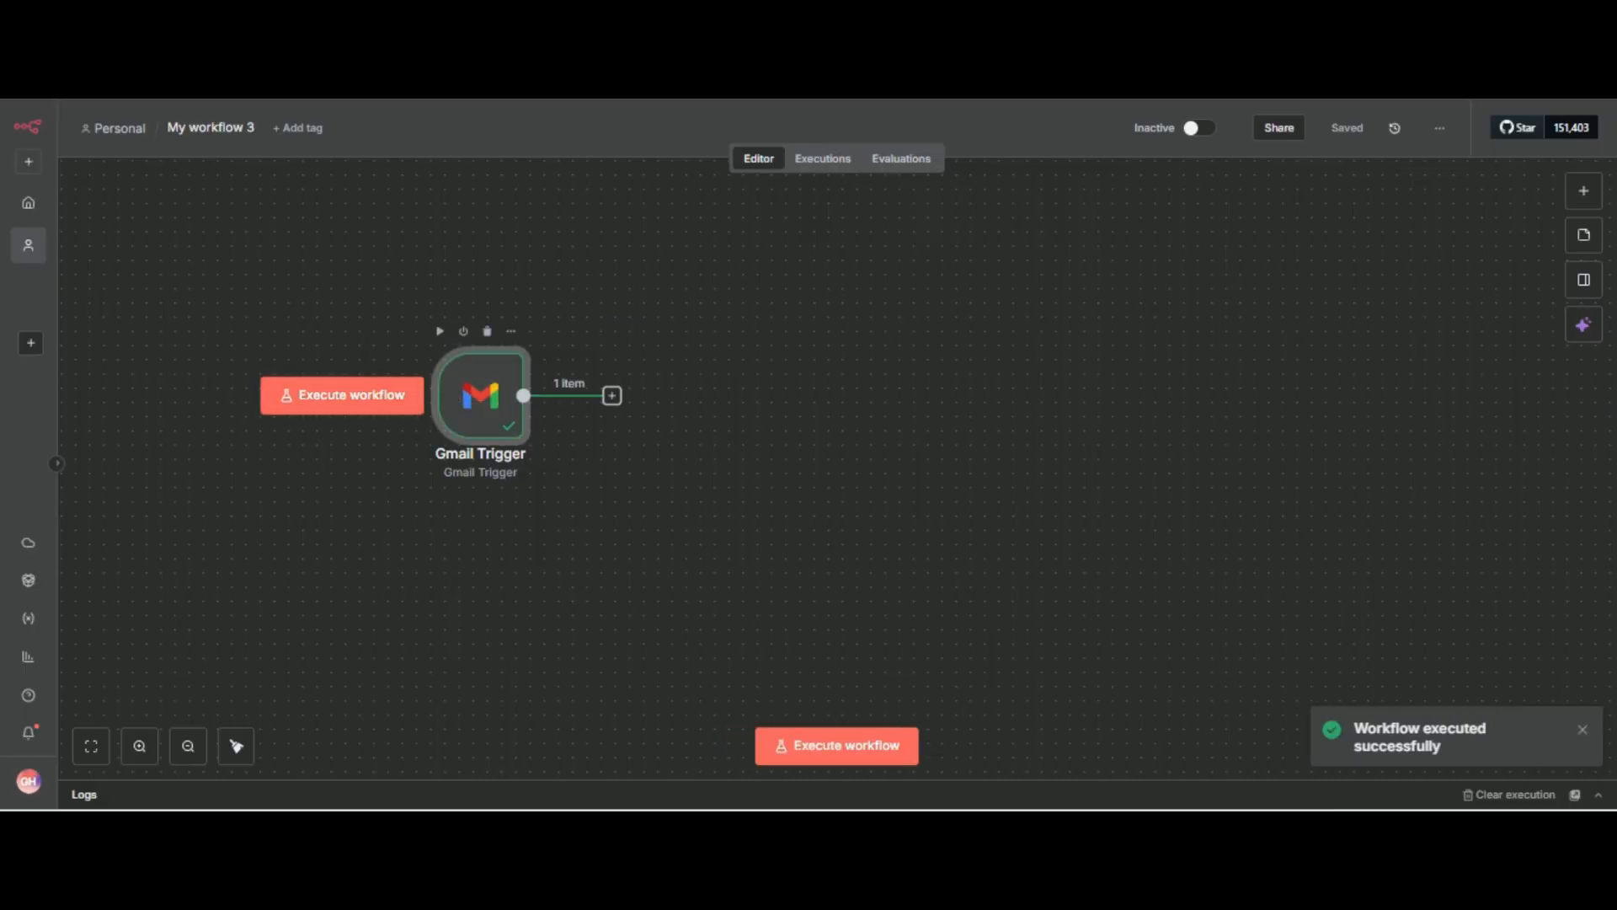
double_click(480, 395)
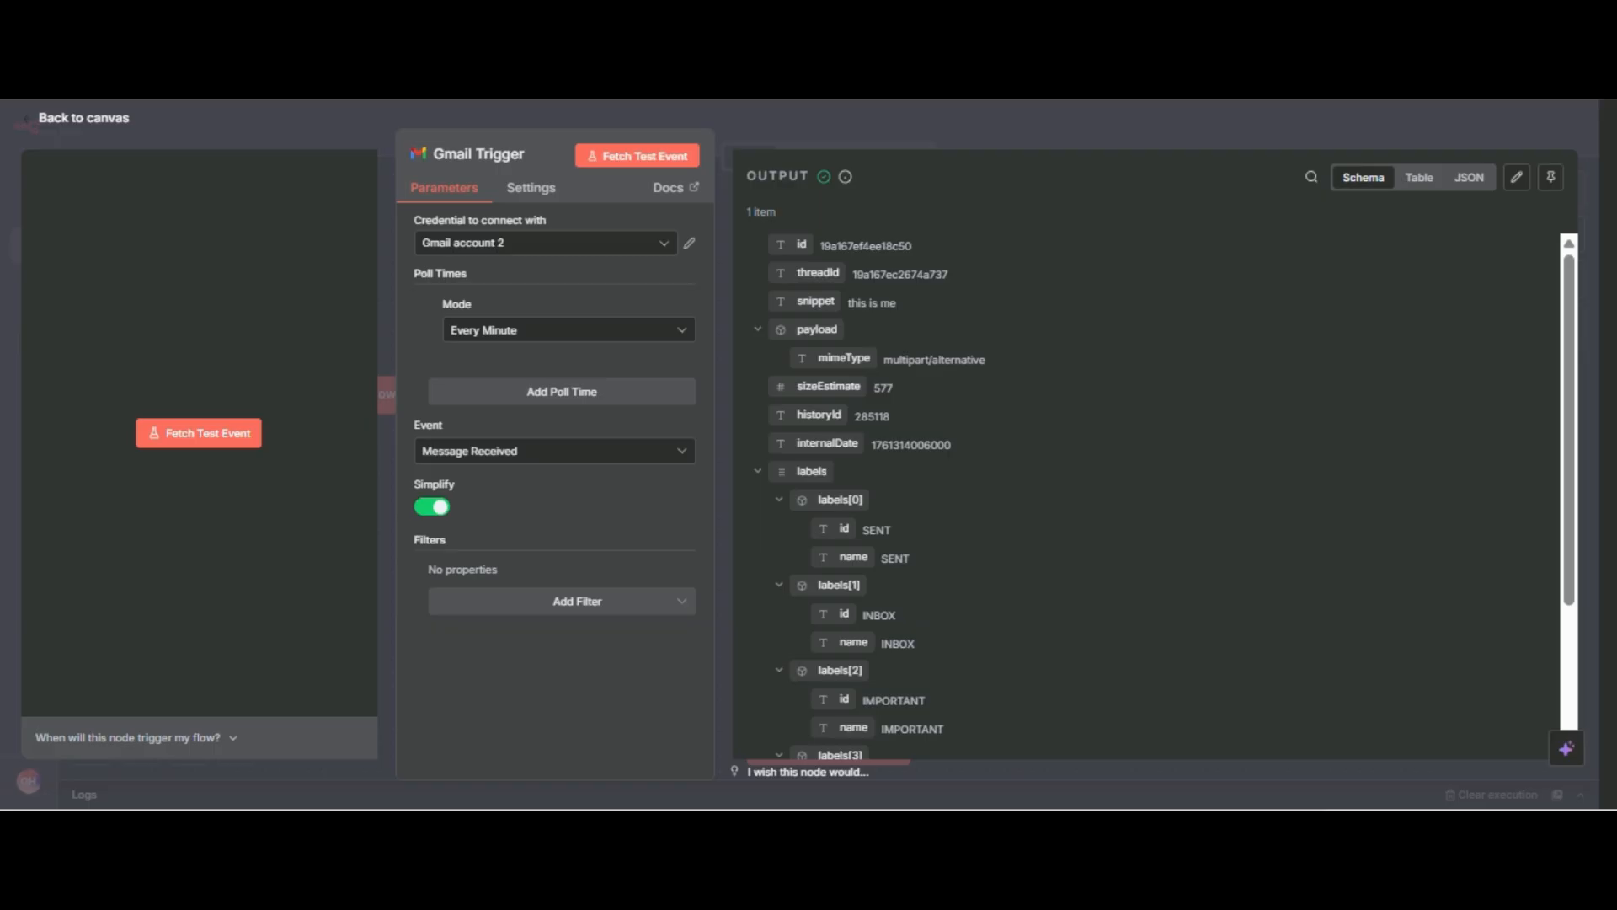
left_click_drag(849, 302, 896, 302)
scroll(1172, 498, "down", 3)
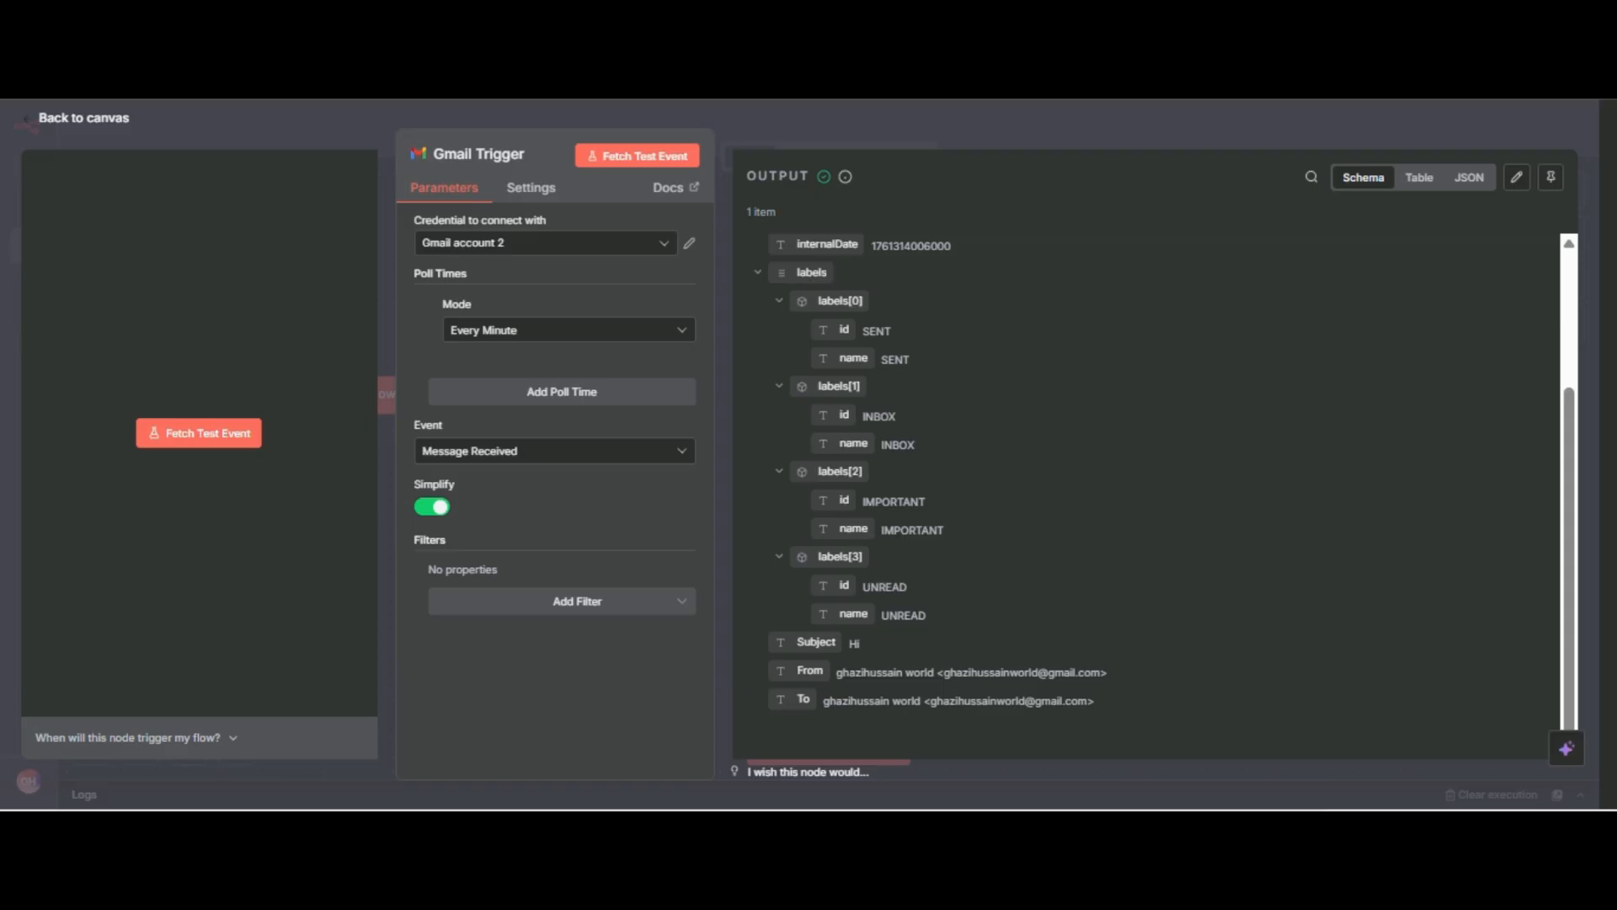
left_click_drag(848, 643, 861, 643)
key("Escape")
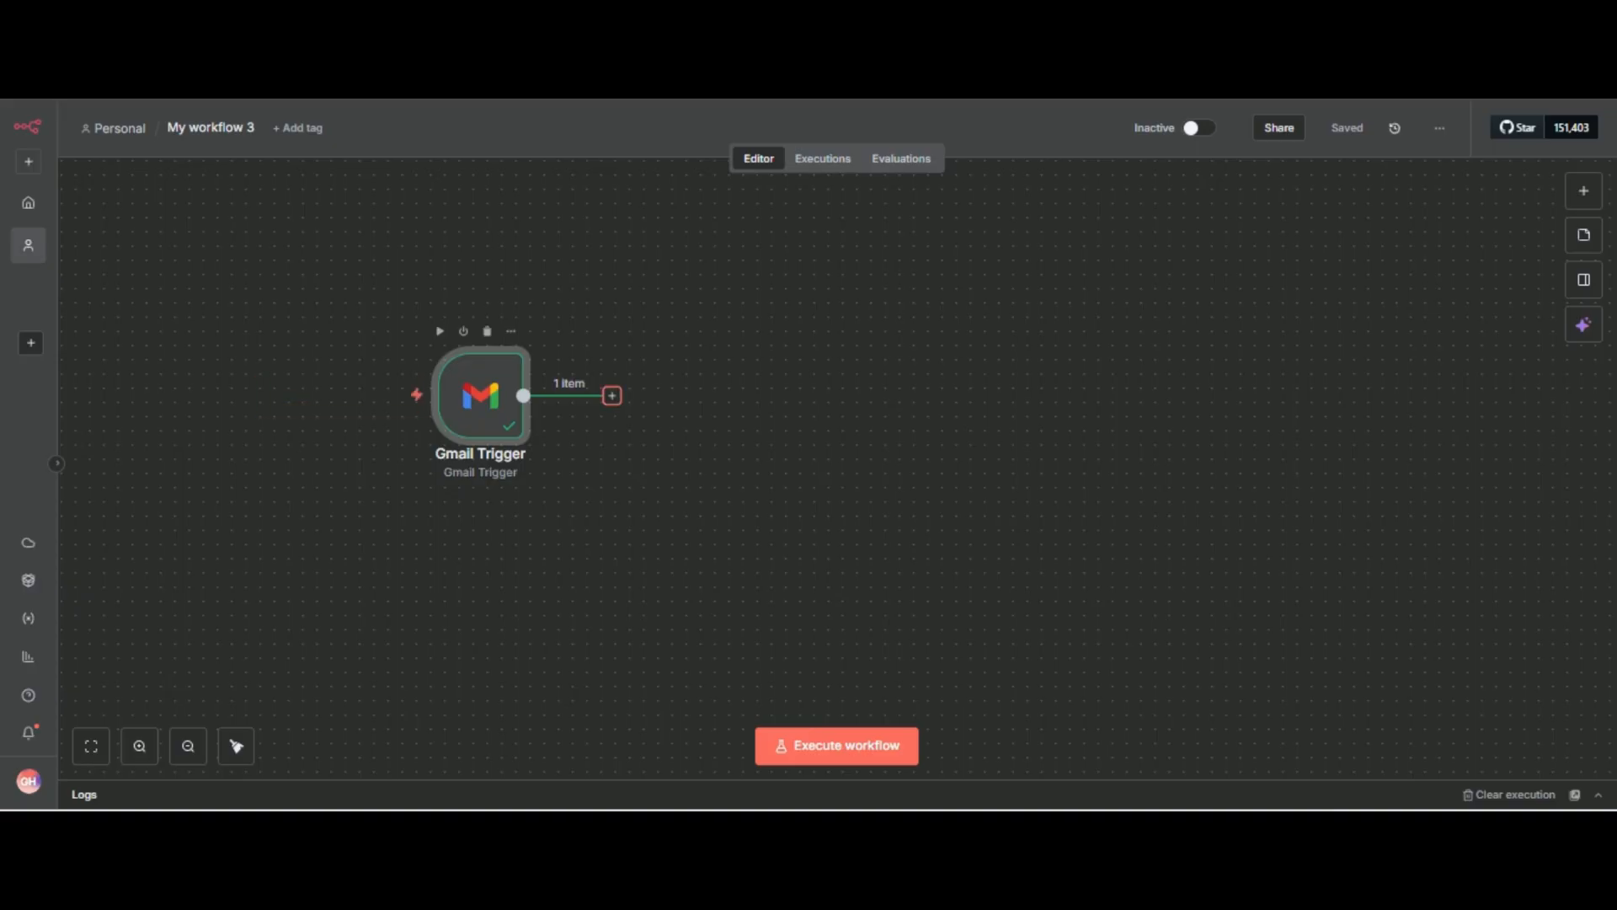
- Add an AI Agent node connected to the Gmail Trigger's output
left_click(612, 395)
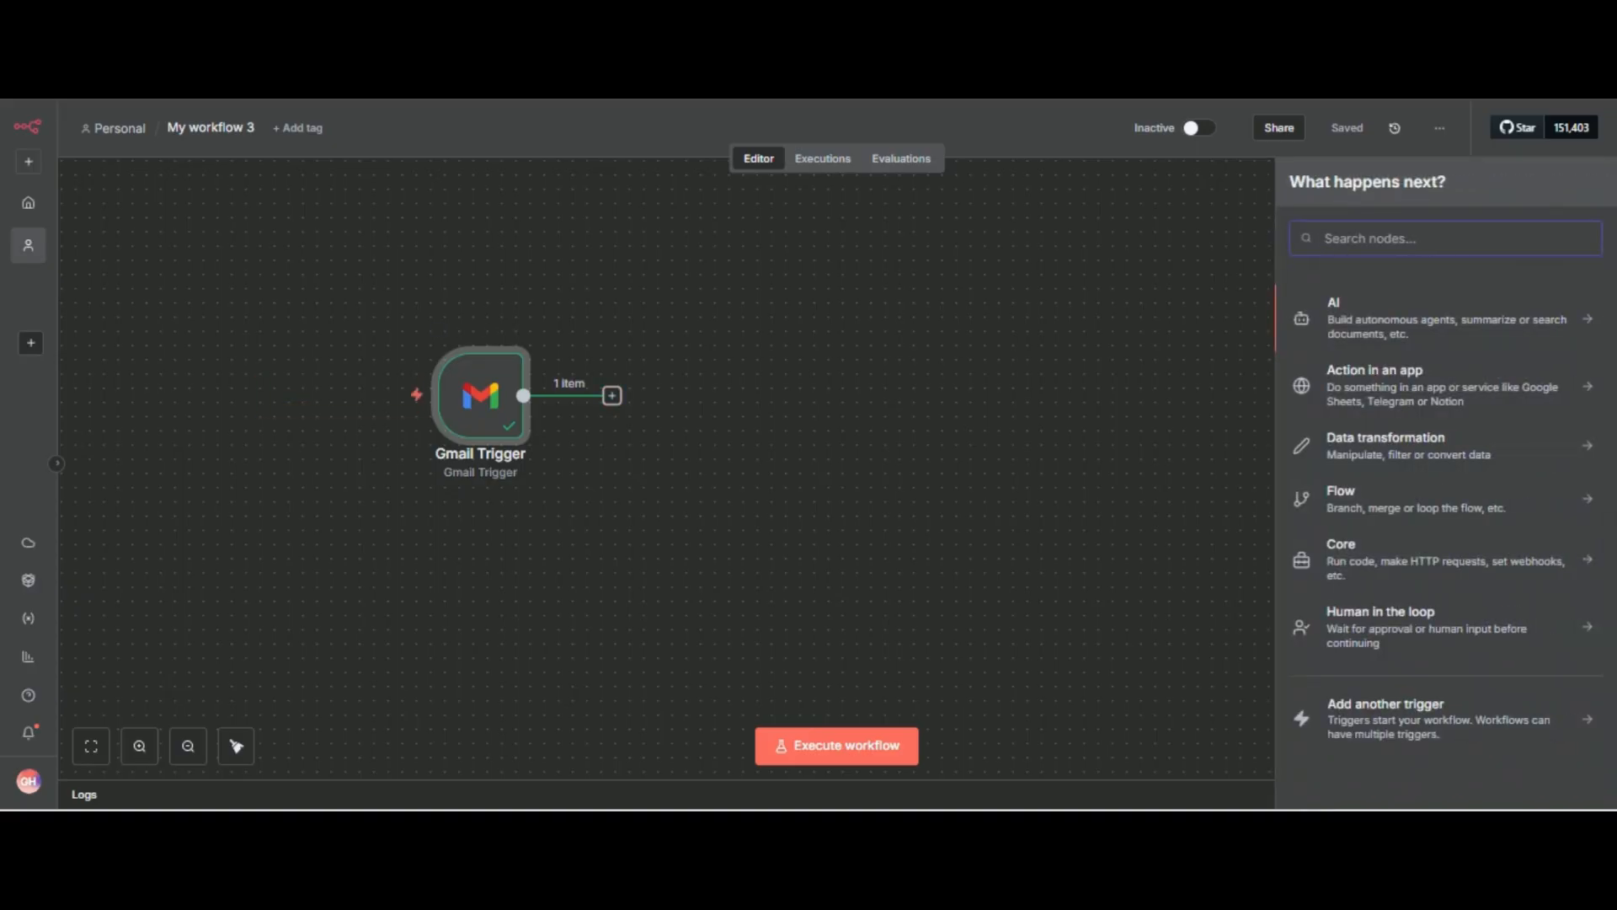
type("ai")
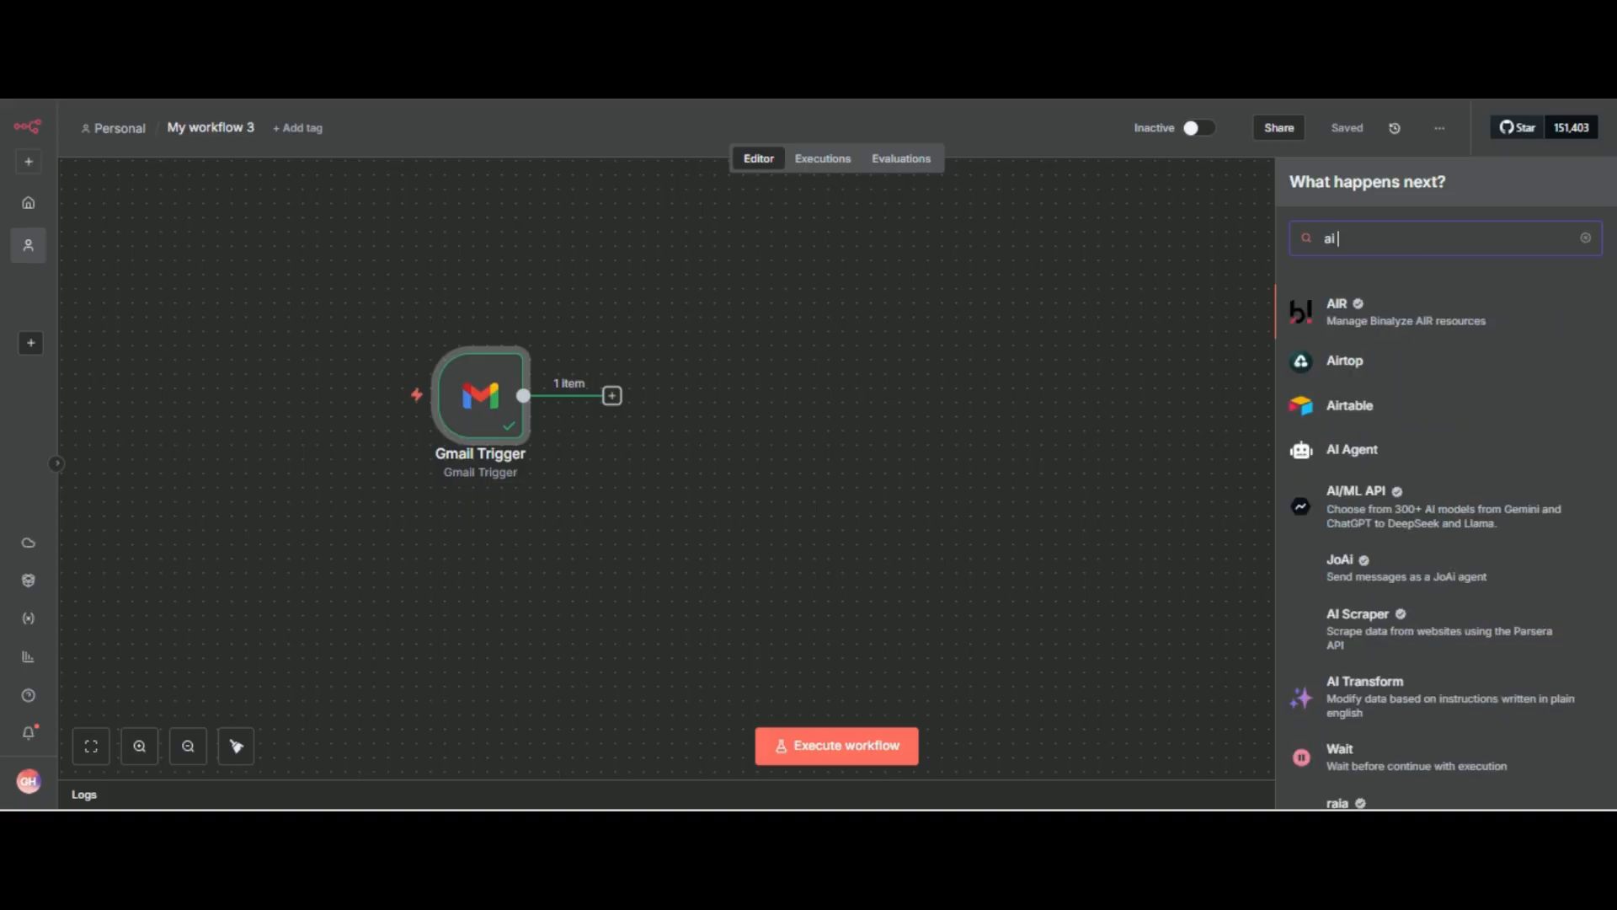
key("Return")
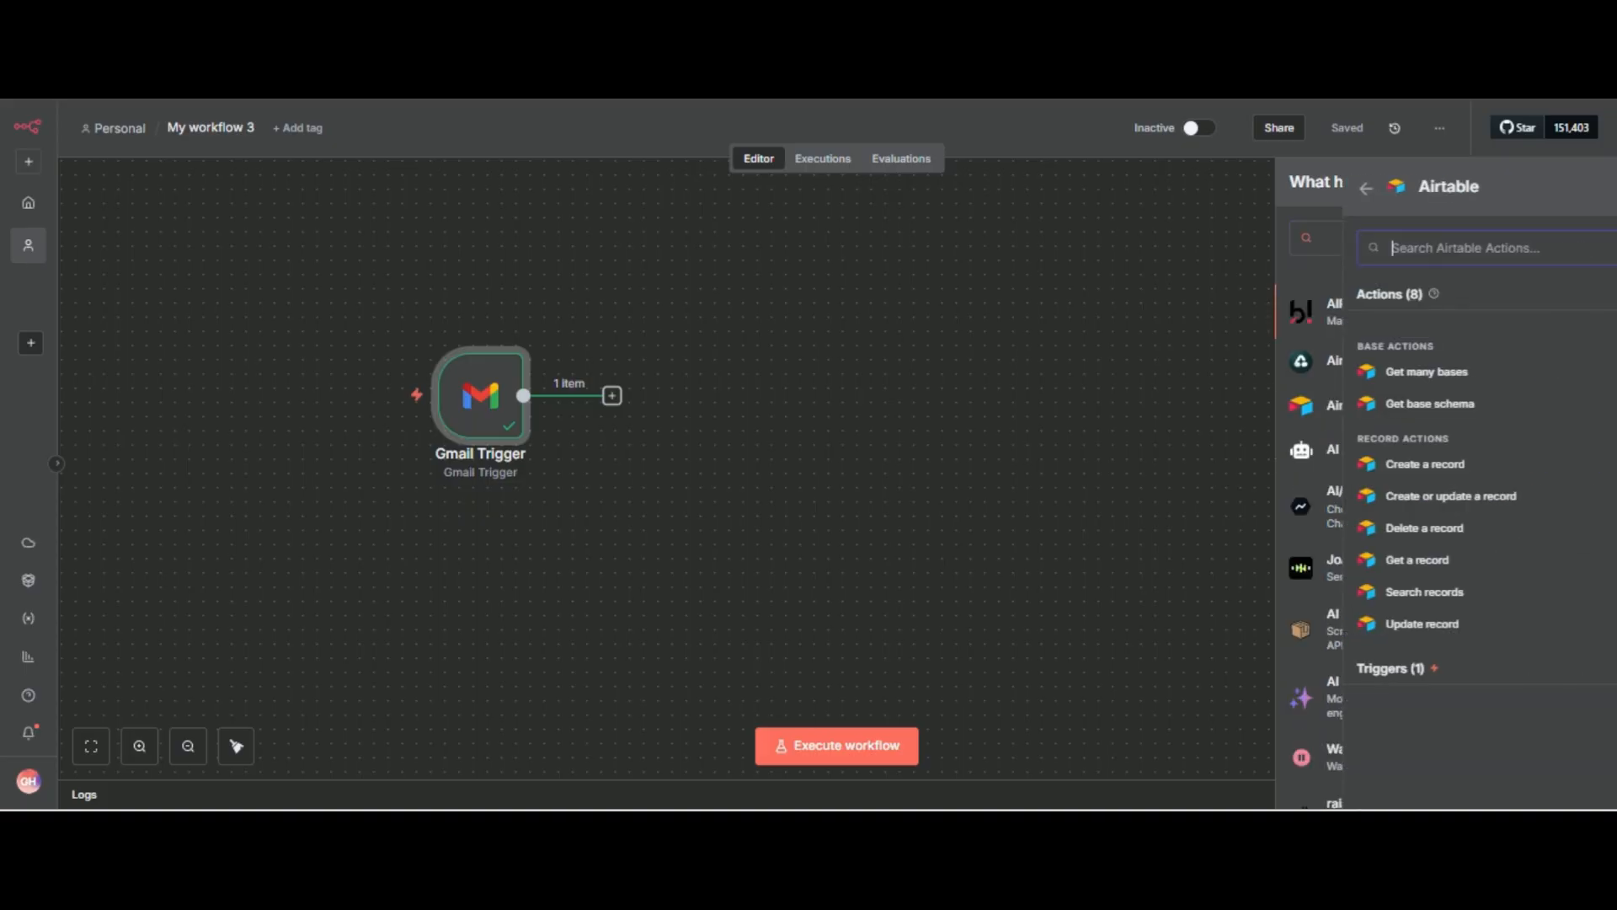
left_click(1298, 188)
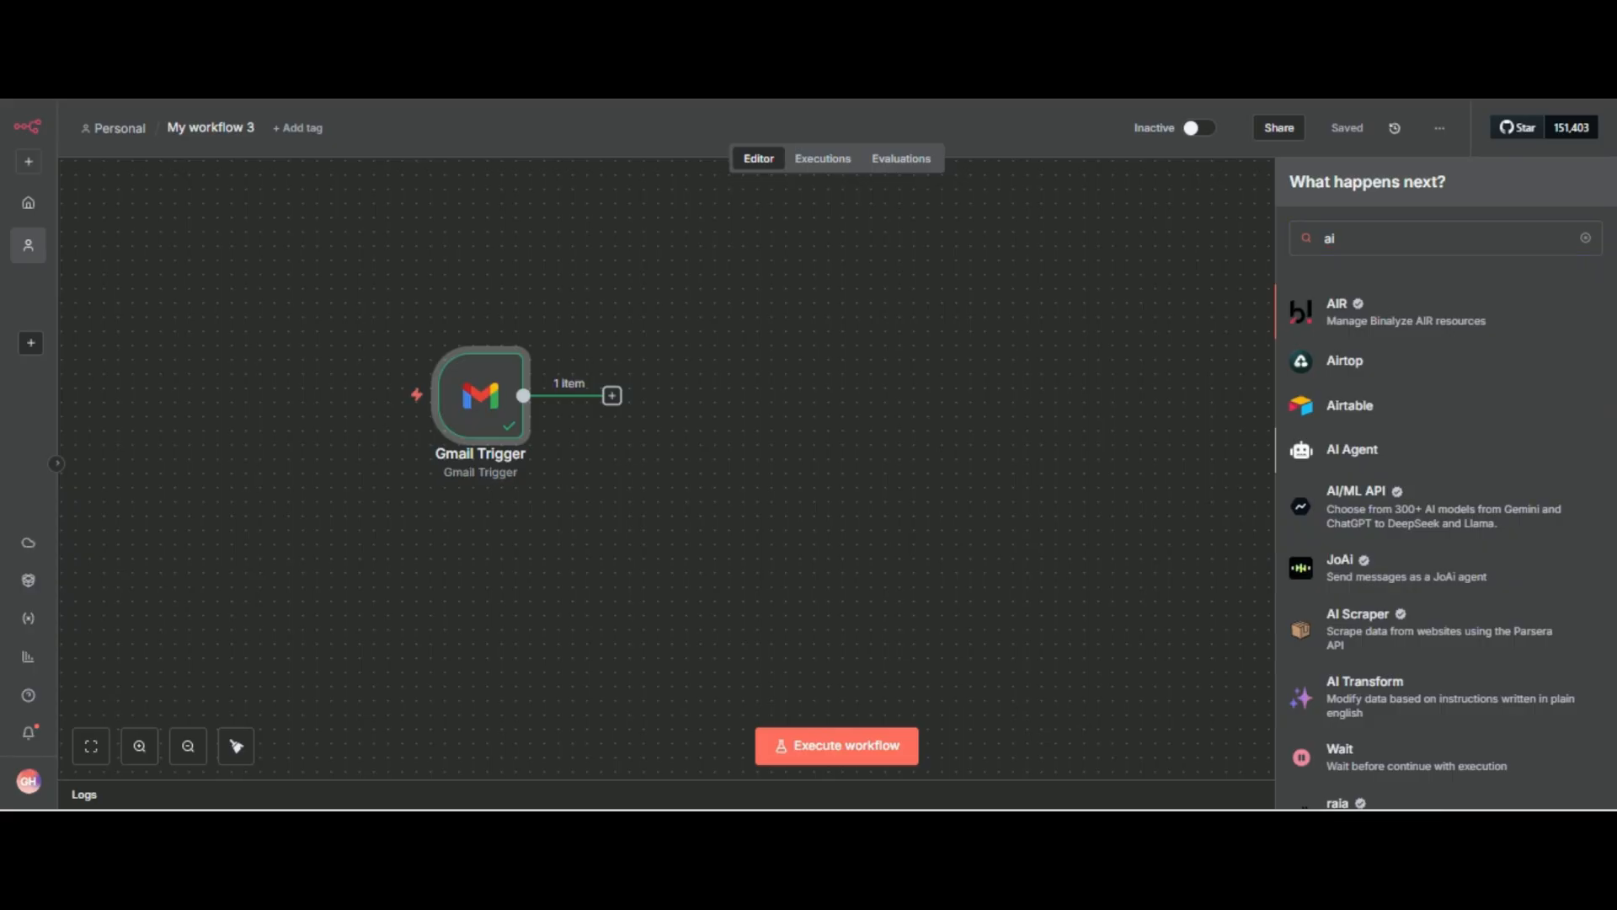
left_click(1353, 449)
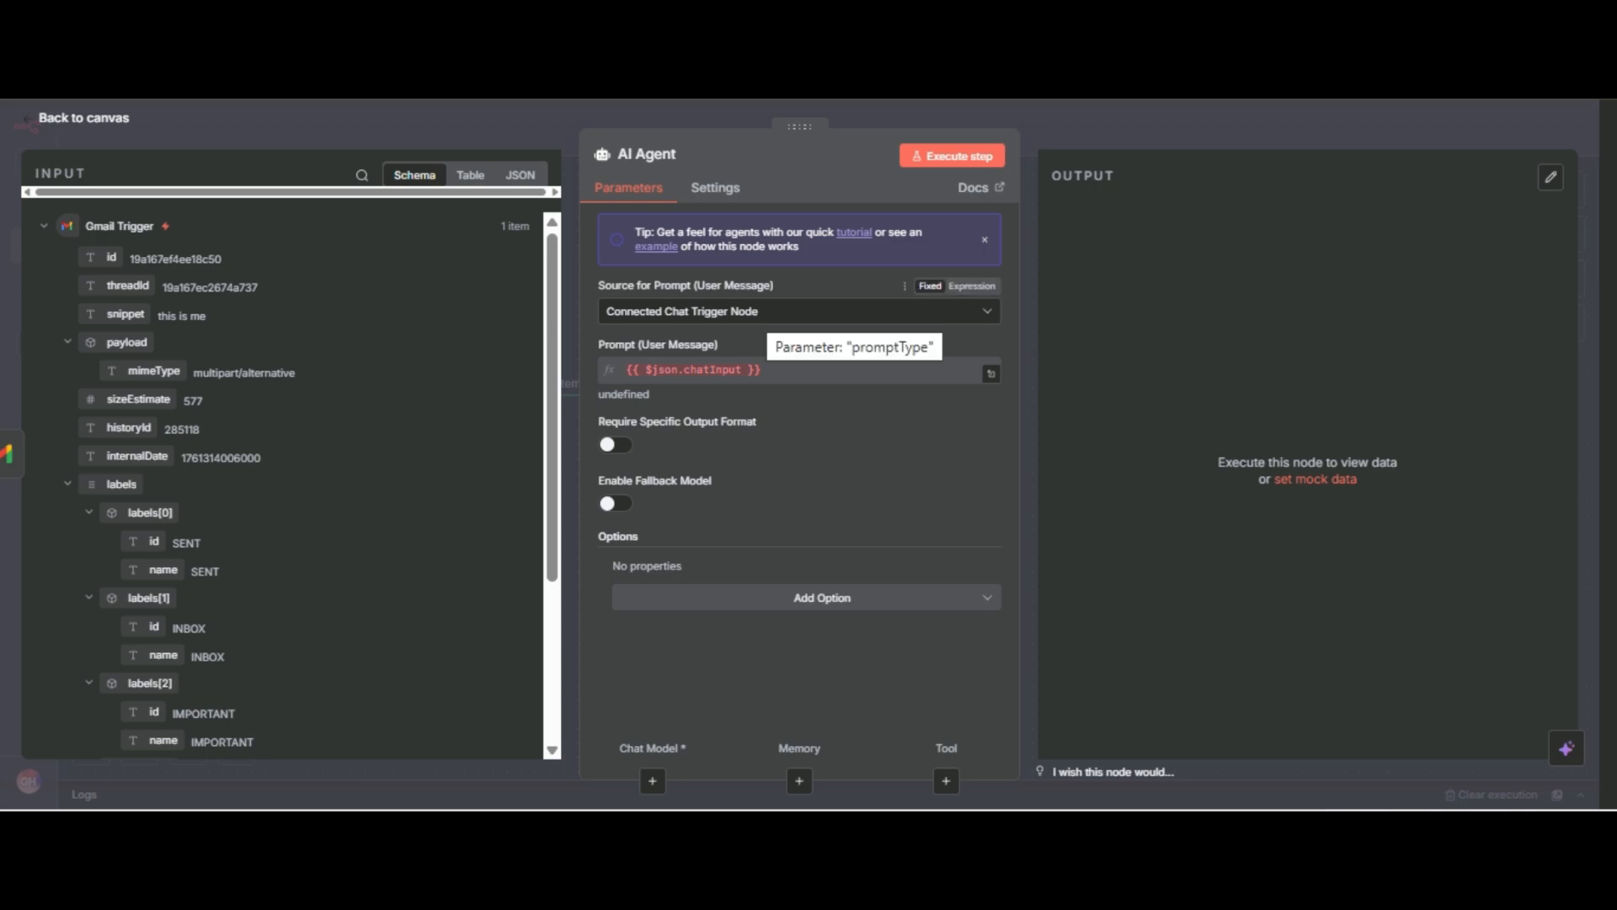
- Set the AI Agent's source for the user message prompt to Define below
left_click(767, 313)
left_click(767, 313)
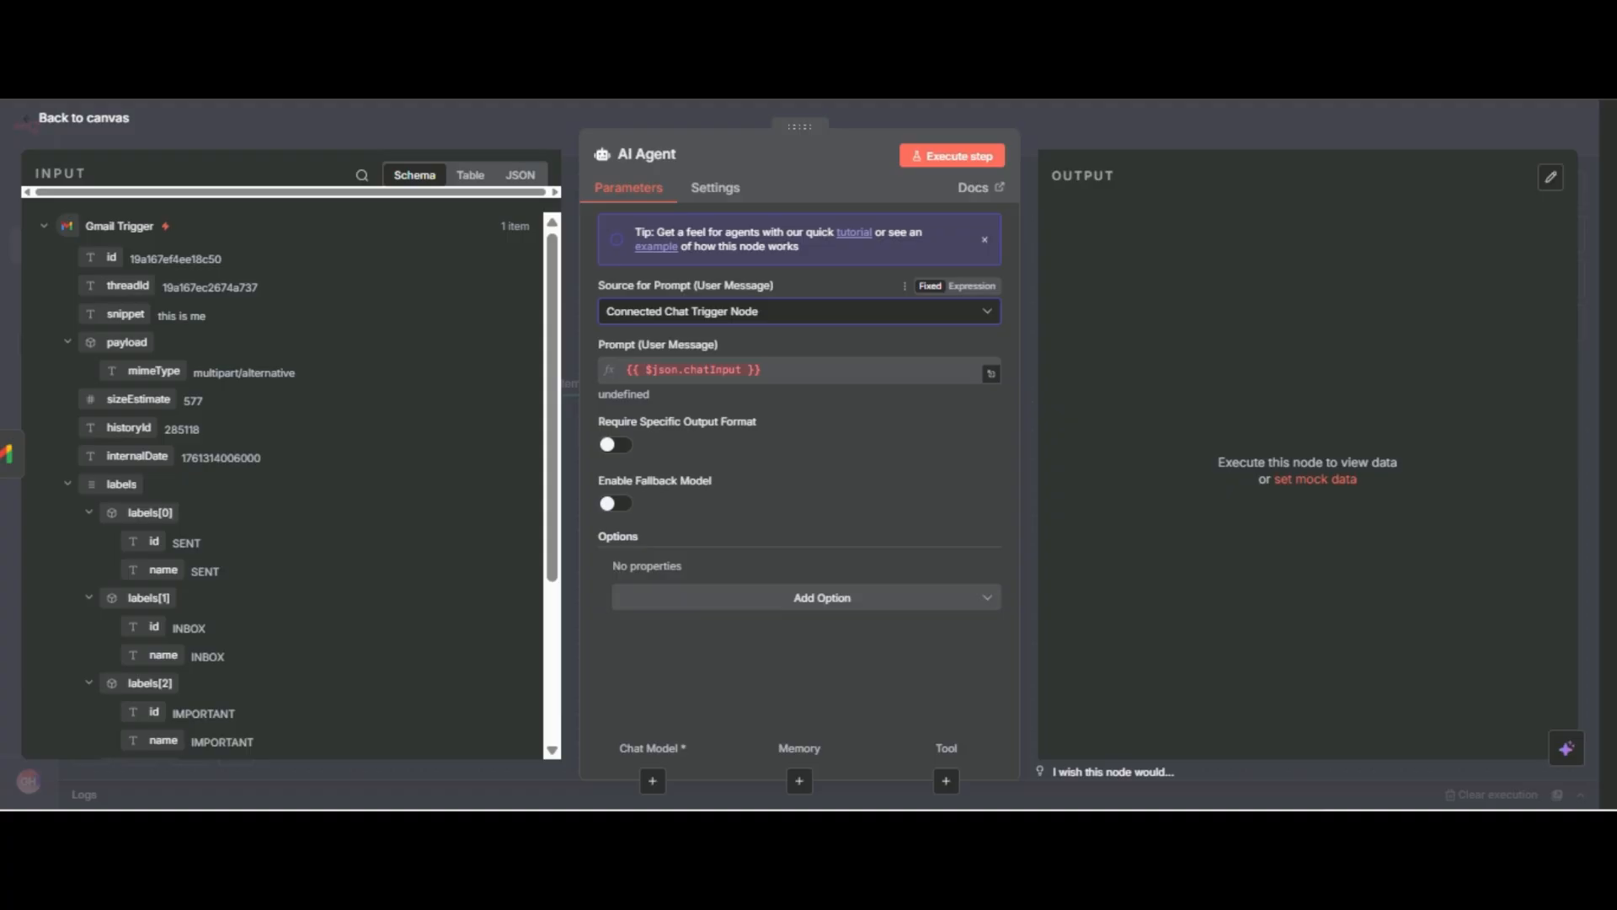
left_click(798, 311)
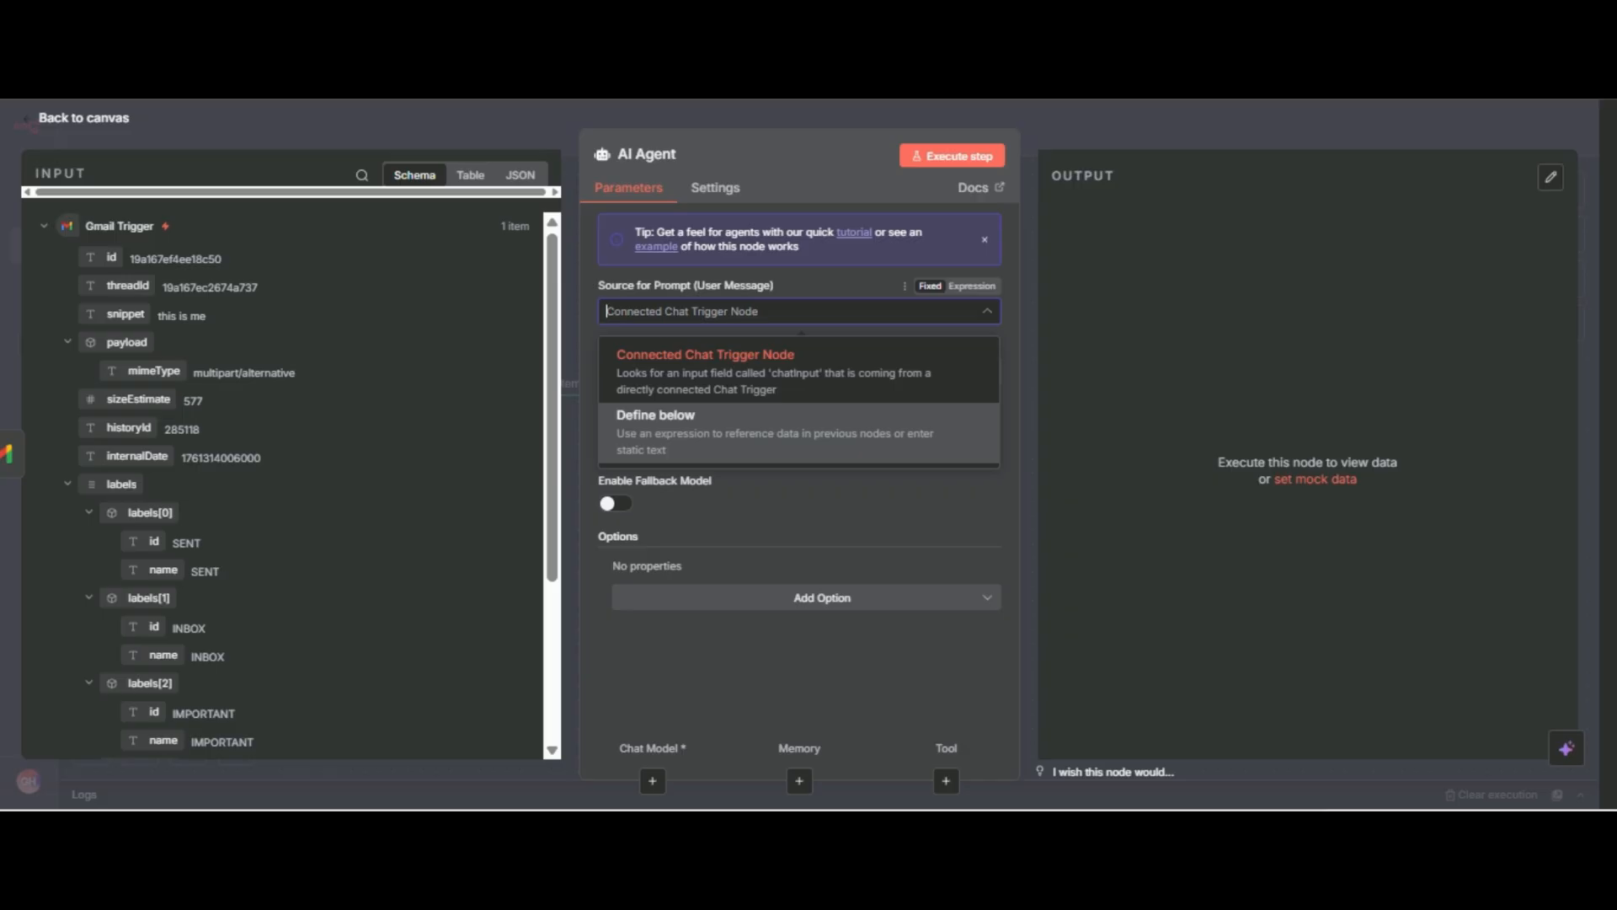
left_click(775, 425)
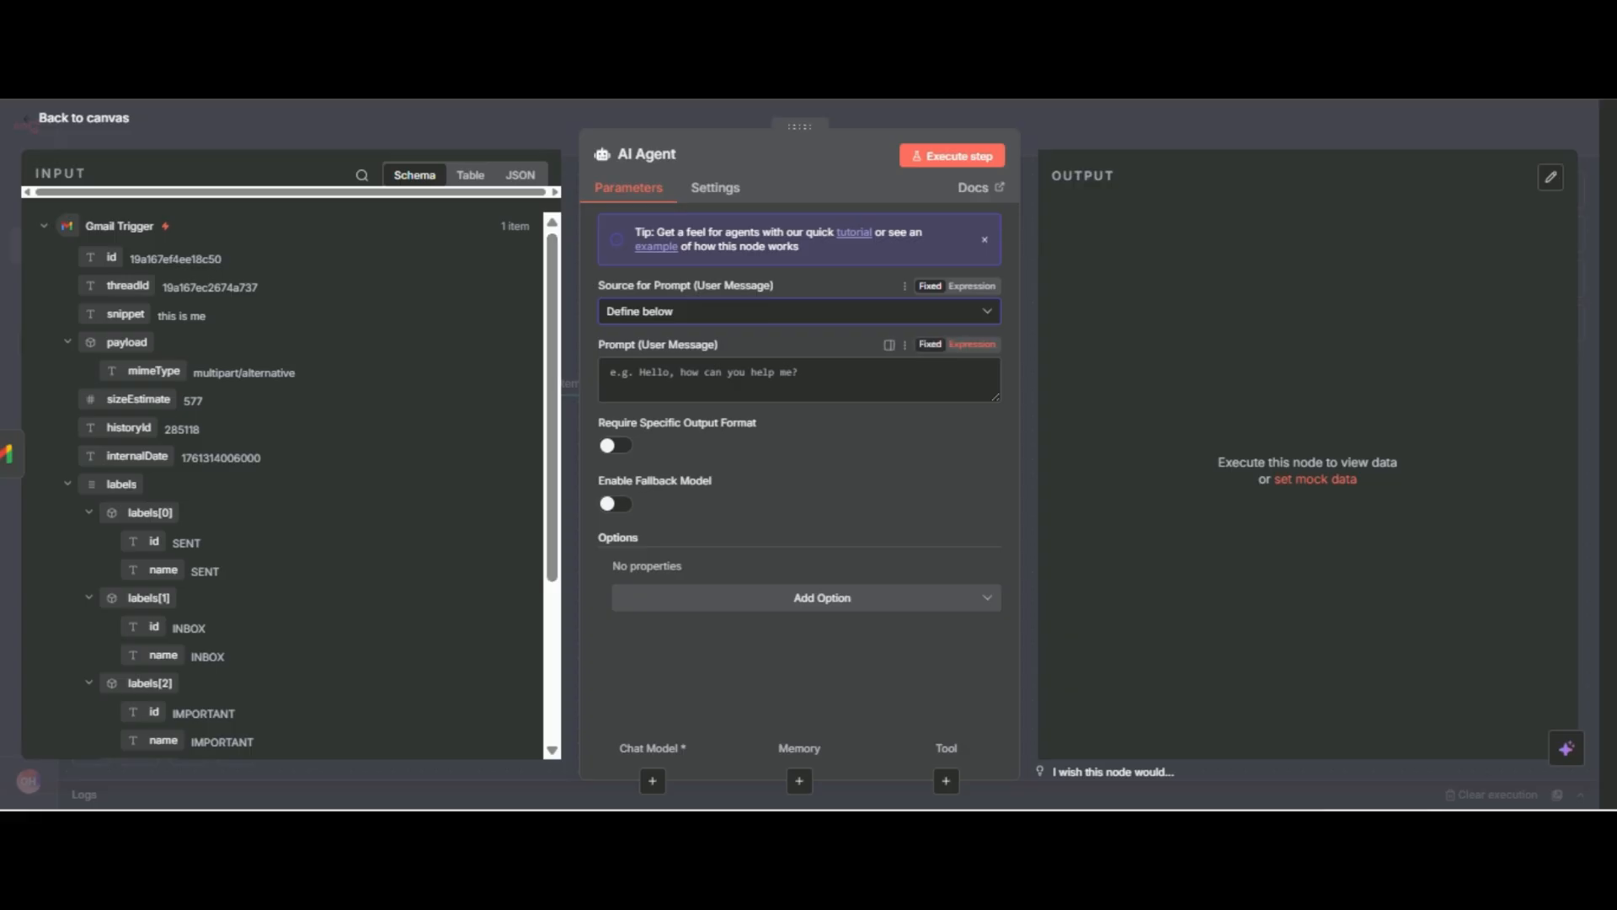
- Make the user message prompt an expression and begin it in the expanded editor with "You are a Prfoessional Email reply agent"
left_click(972, 344)
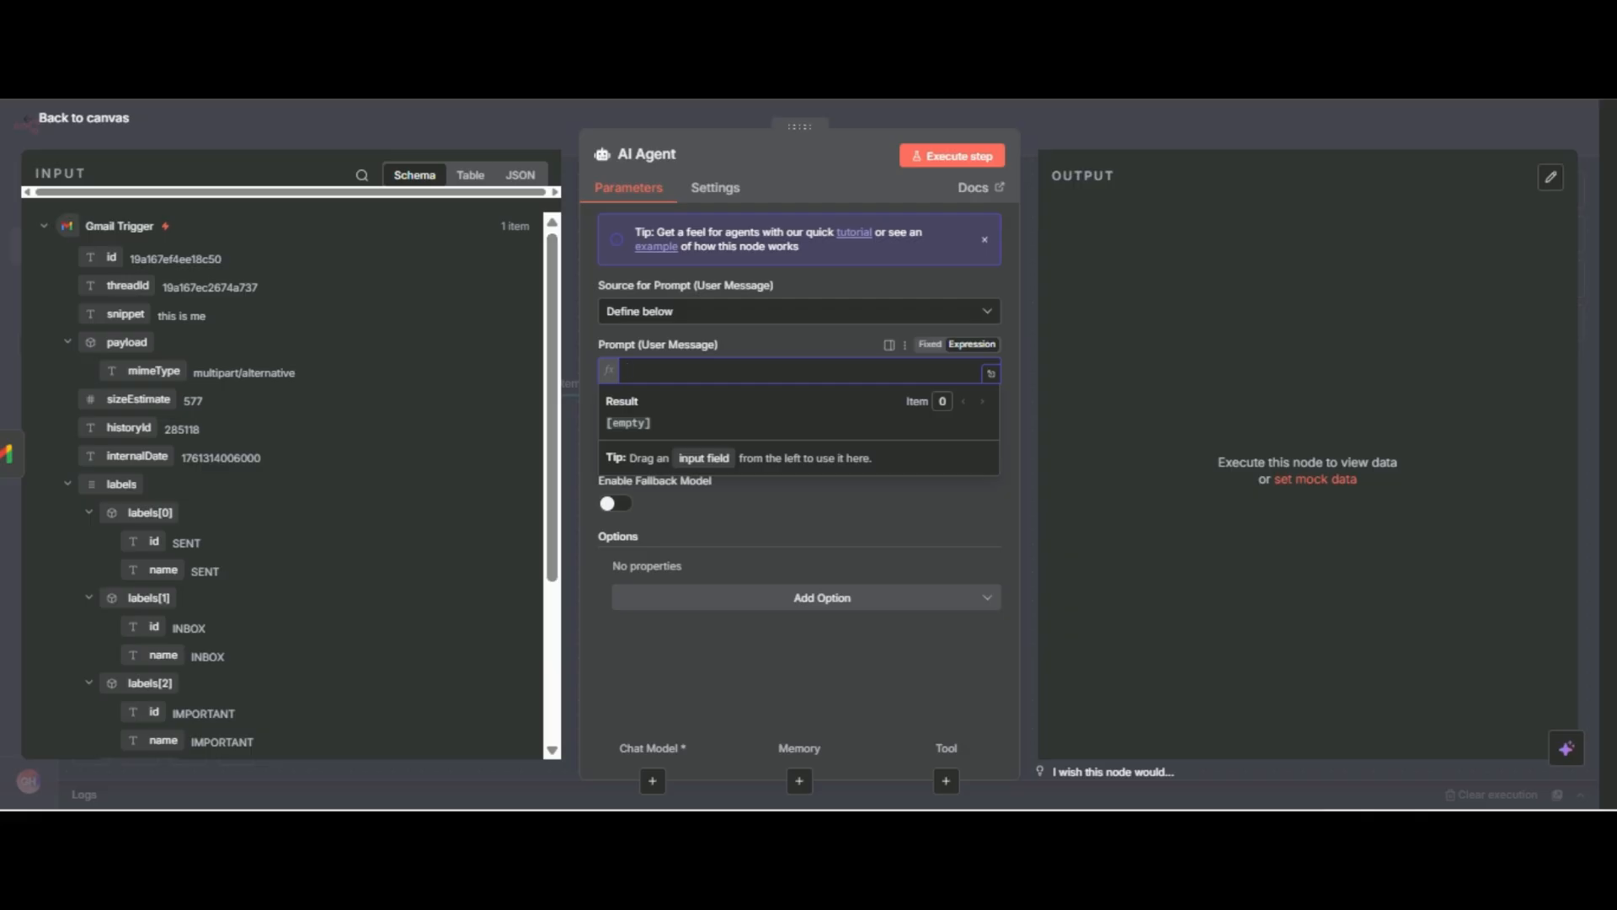
left_click(992, 373)
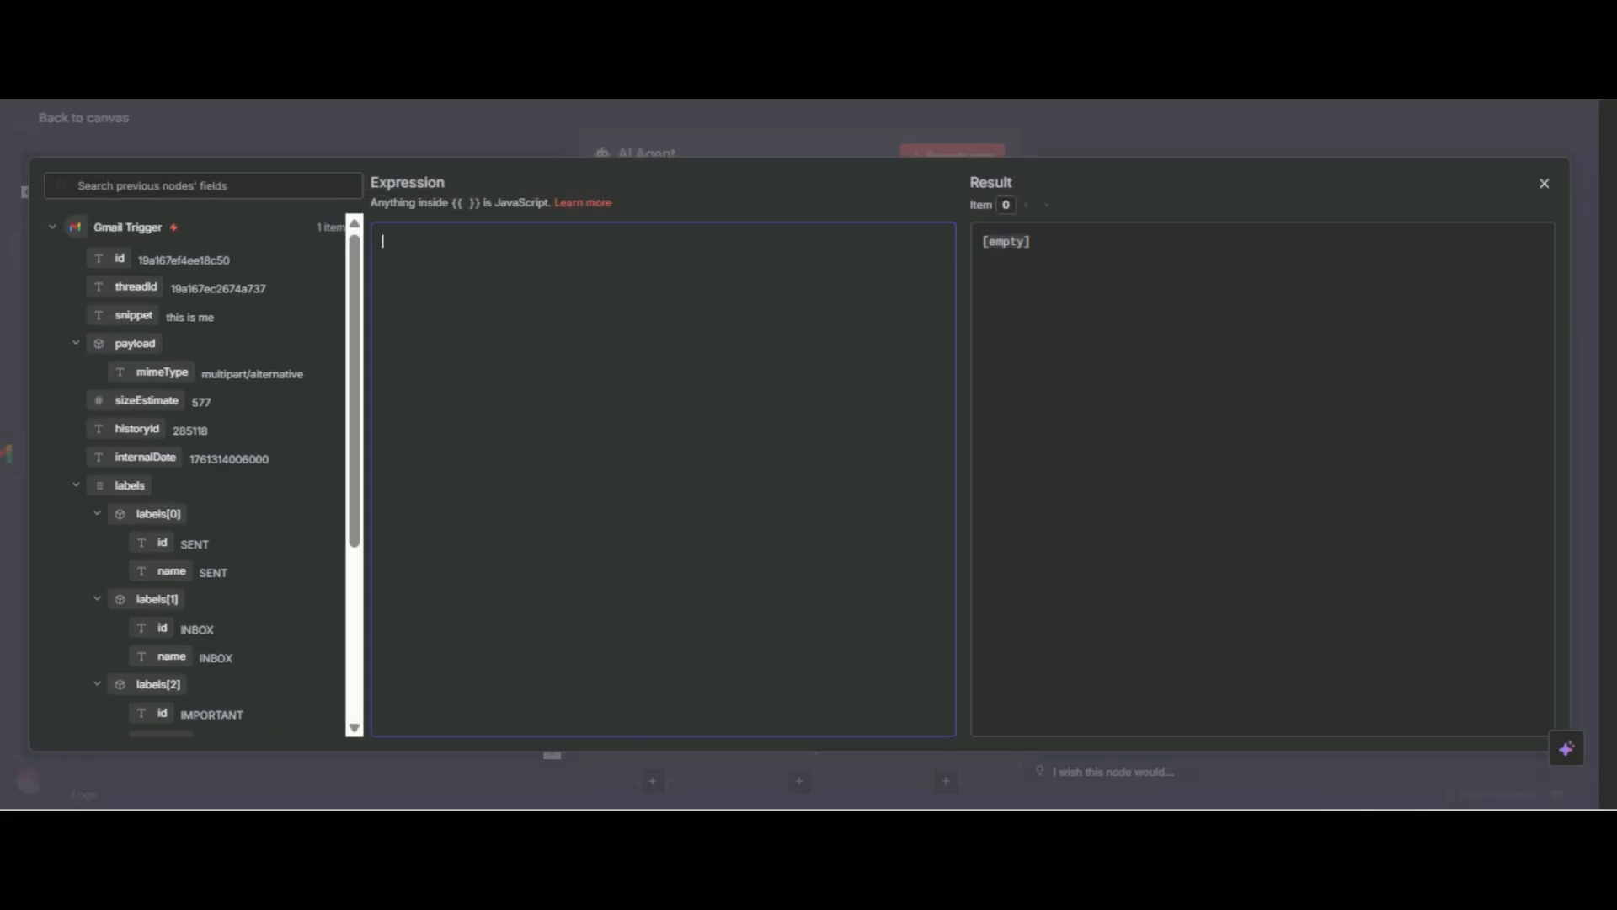
type("You are a Prfoessional")
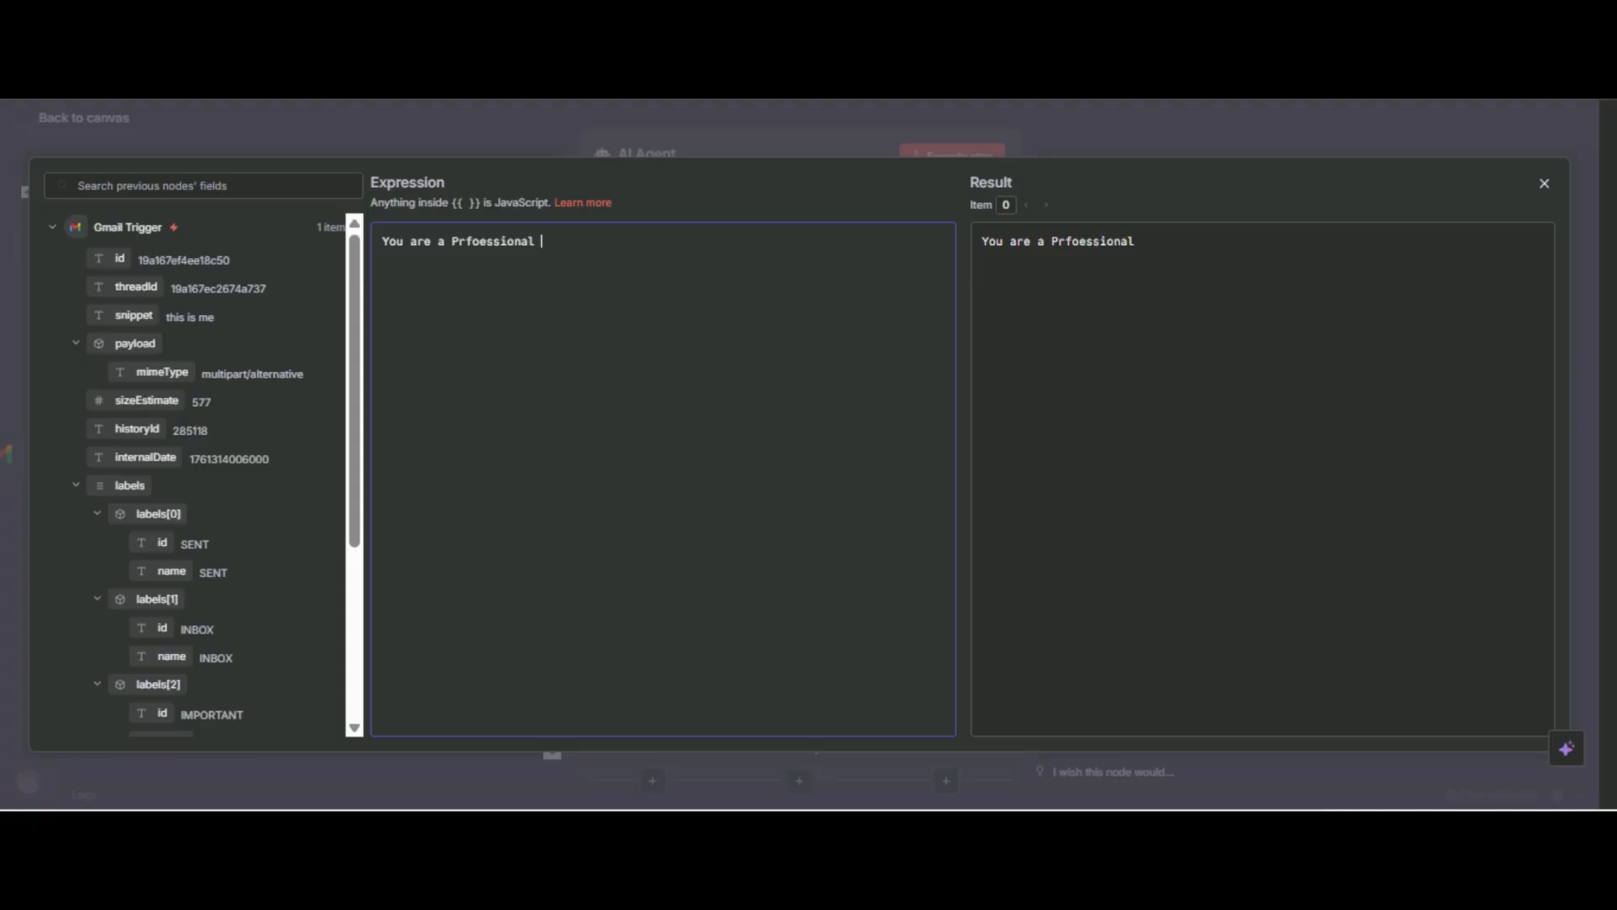
type(" Email reply agent ")
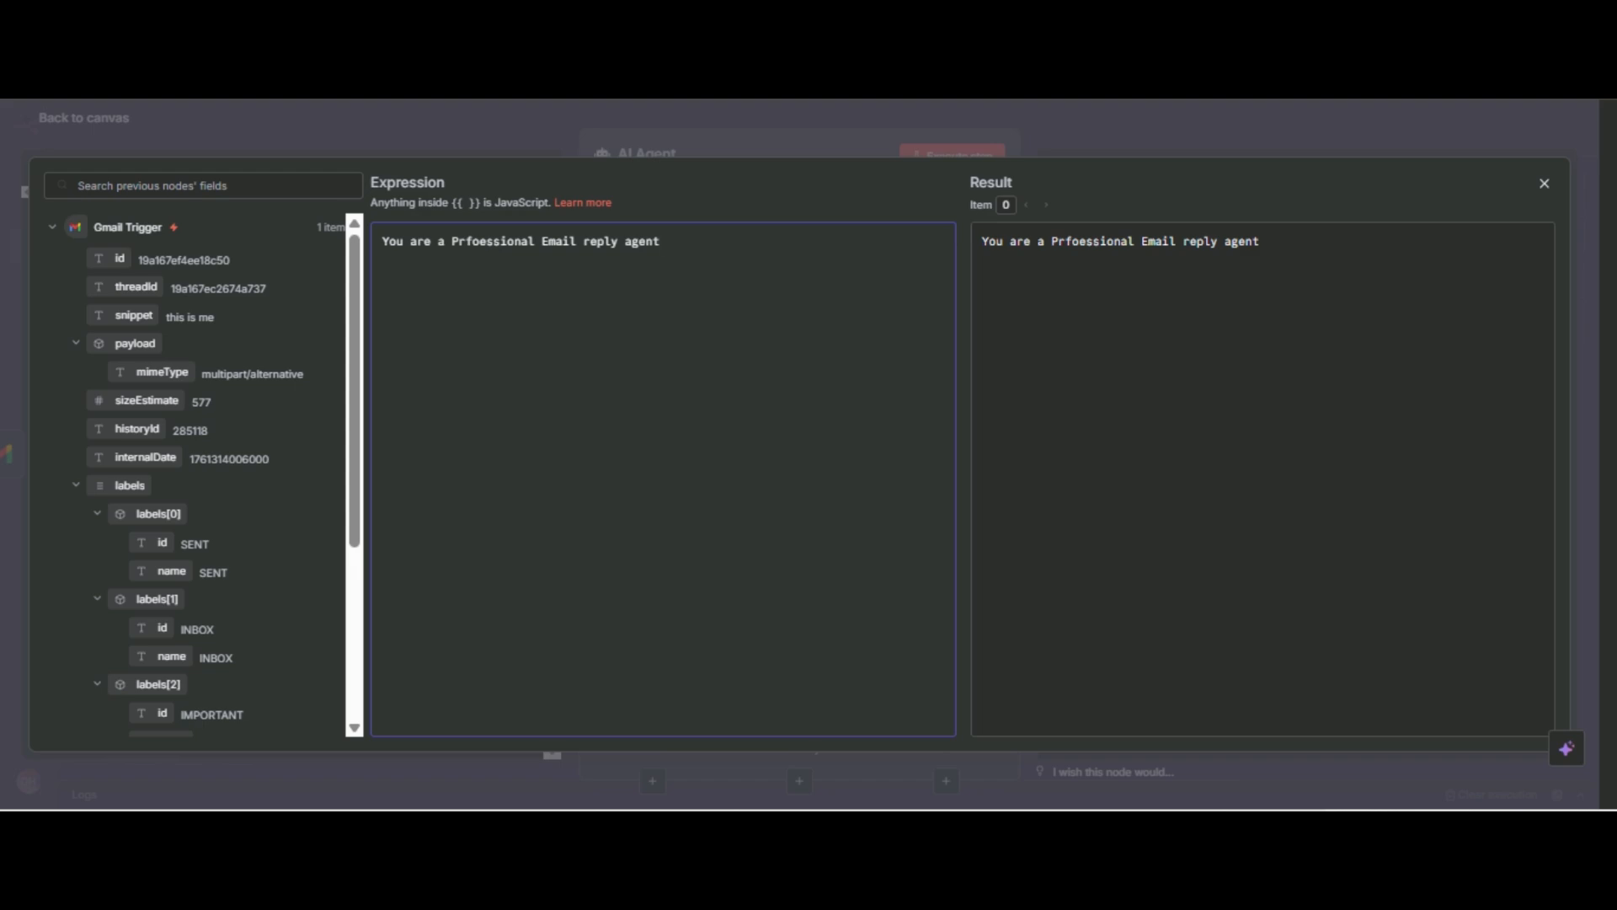
- Continue the prompt with the sentence "You have to generate the response of this Email:"
type(".You havr")
key("BackSpace")
type("e to write the")
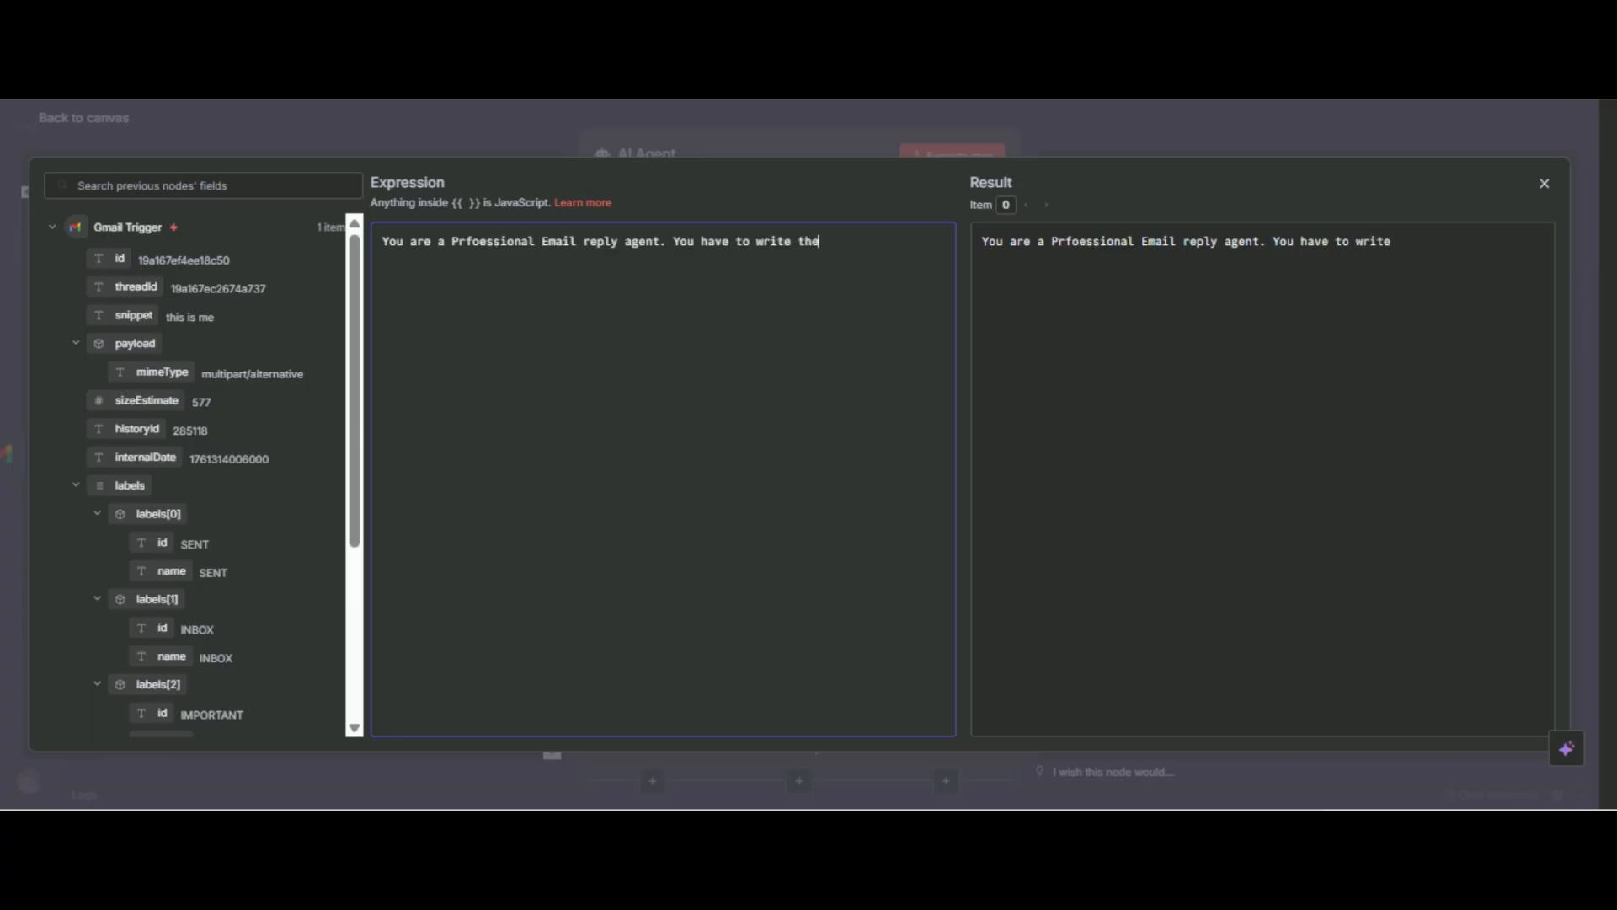
key("BackSpace")
key("BackSpace")
key("BackSpace")
key("BackSpace")
key("BackSpace")
key("BackSpace")
key("BackSpace")
key("BackSpace")
key("BackSpace")
key("BackSpace")
type("generate the r")
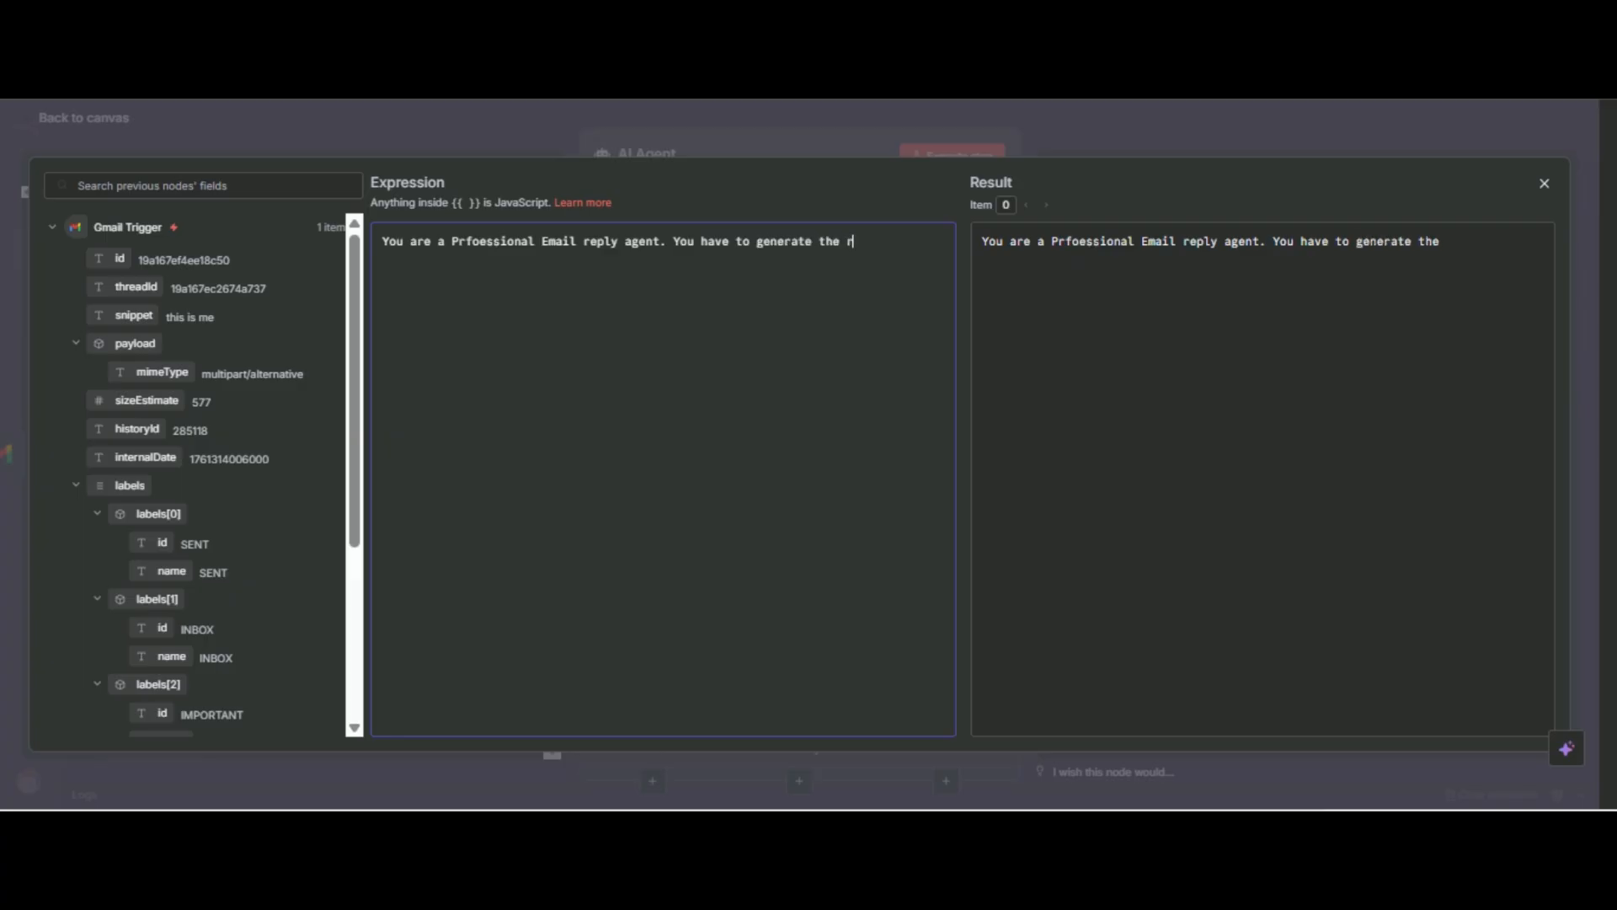
type("esponse of tis email")
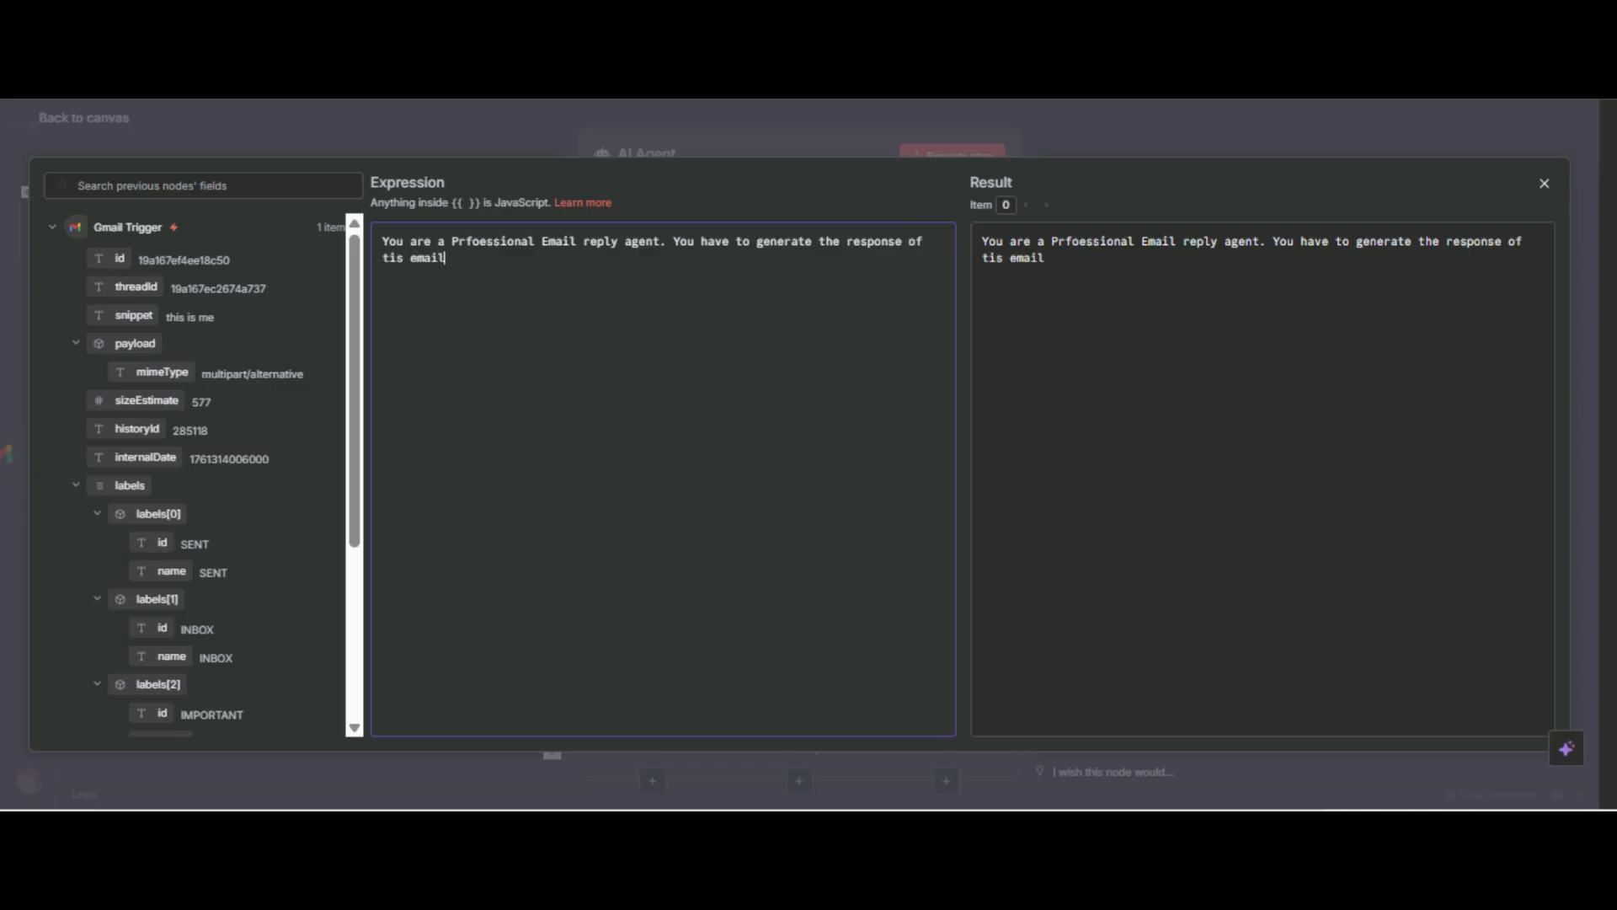
type(":")
key("BackSpace")
key("BackSpace")
key("BackSpace")
key("BackSpace")
key("BackSpace")
key("BackSpace")
key("BackSpace")
key("BackSpace")
key("BackSpace")
type("his Email:")
- Add a "Subject:" line to the prompt that references the Gmail Trigger's Subject field, {{ $json.Subject }}
key("Return")
type("Subject")
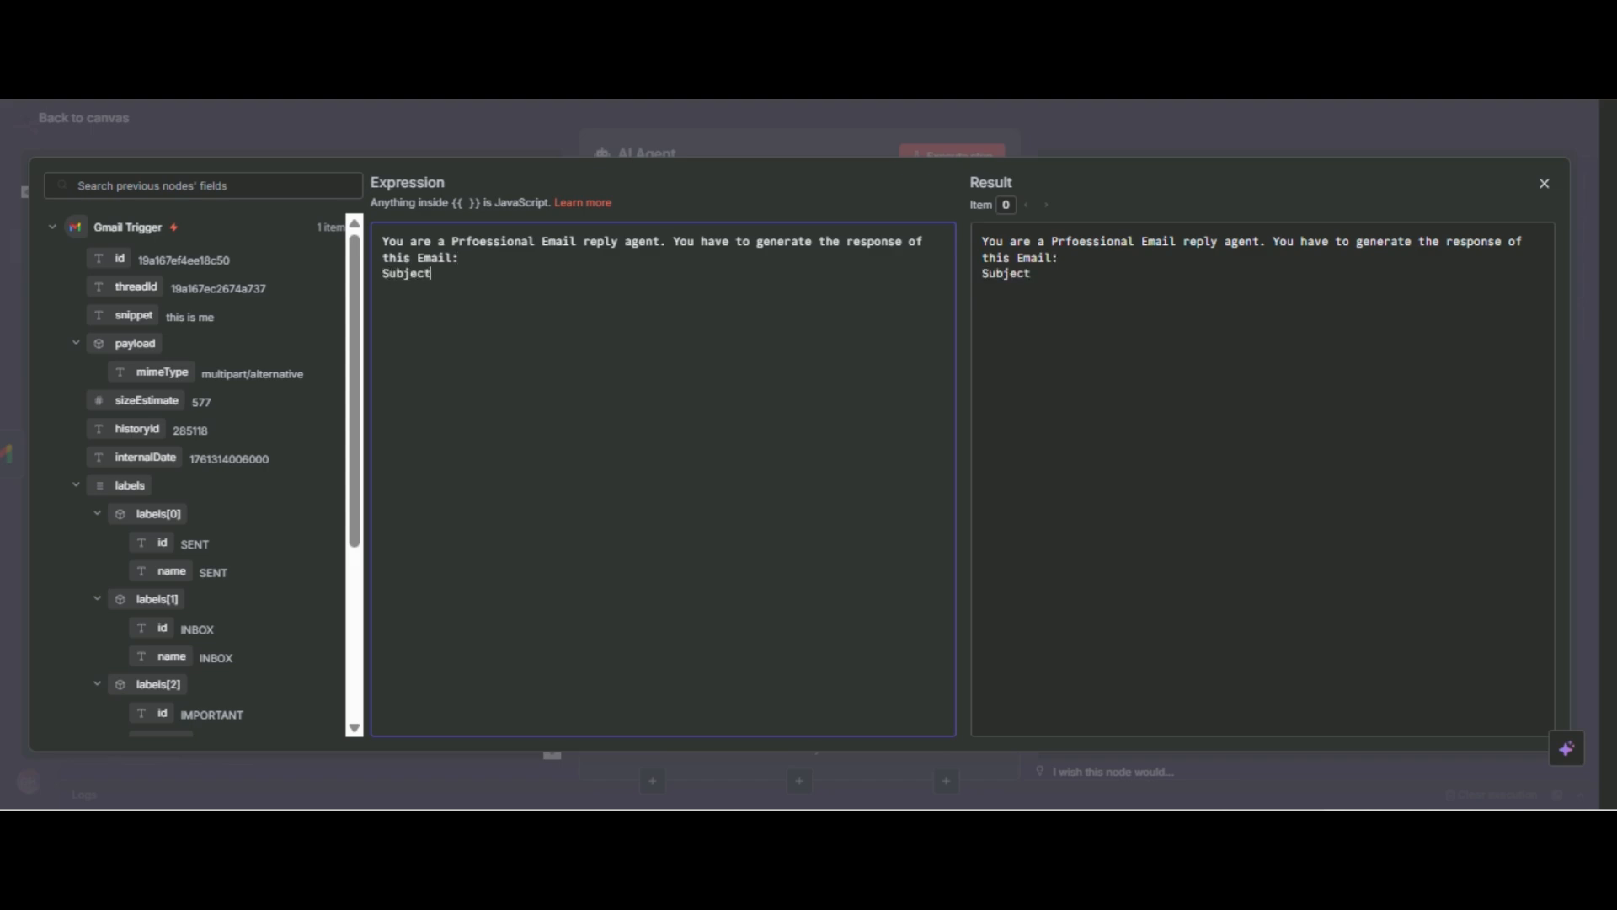
type(":")
scroll(194, 472, "down", 4)
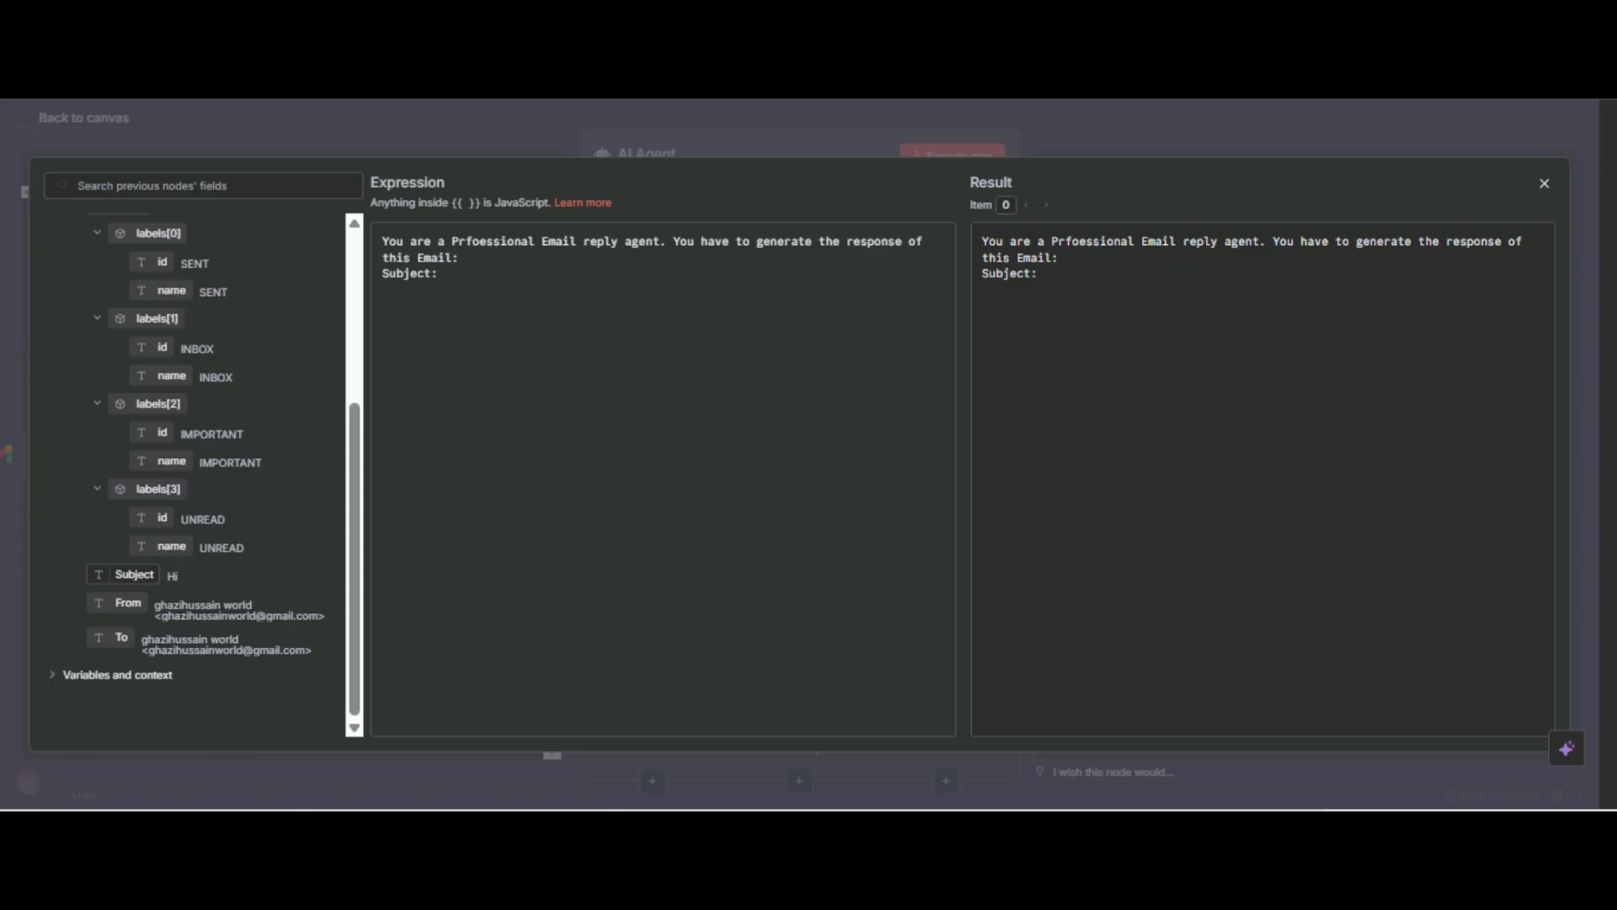
left_click_drag(135, 574, 476, 281)
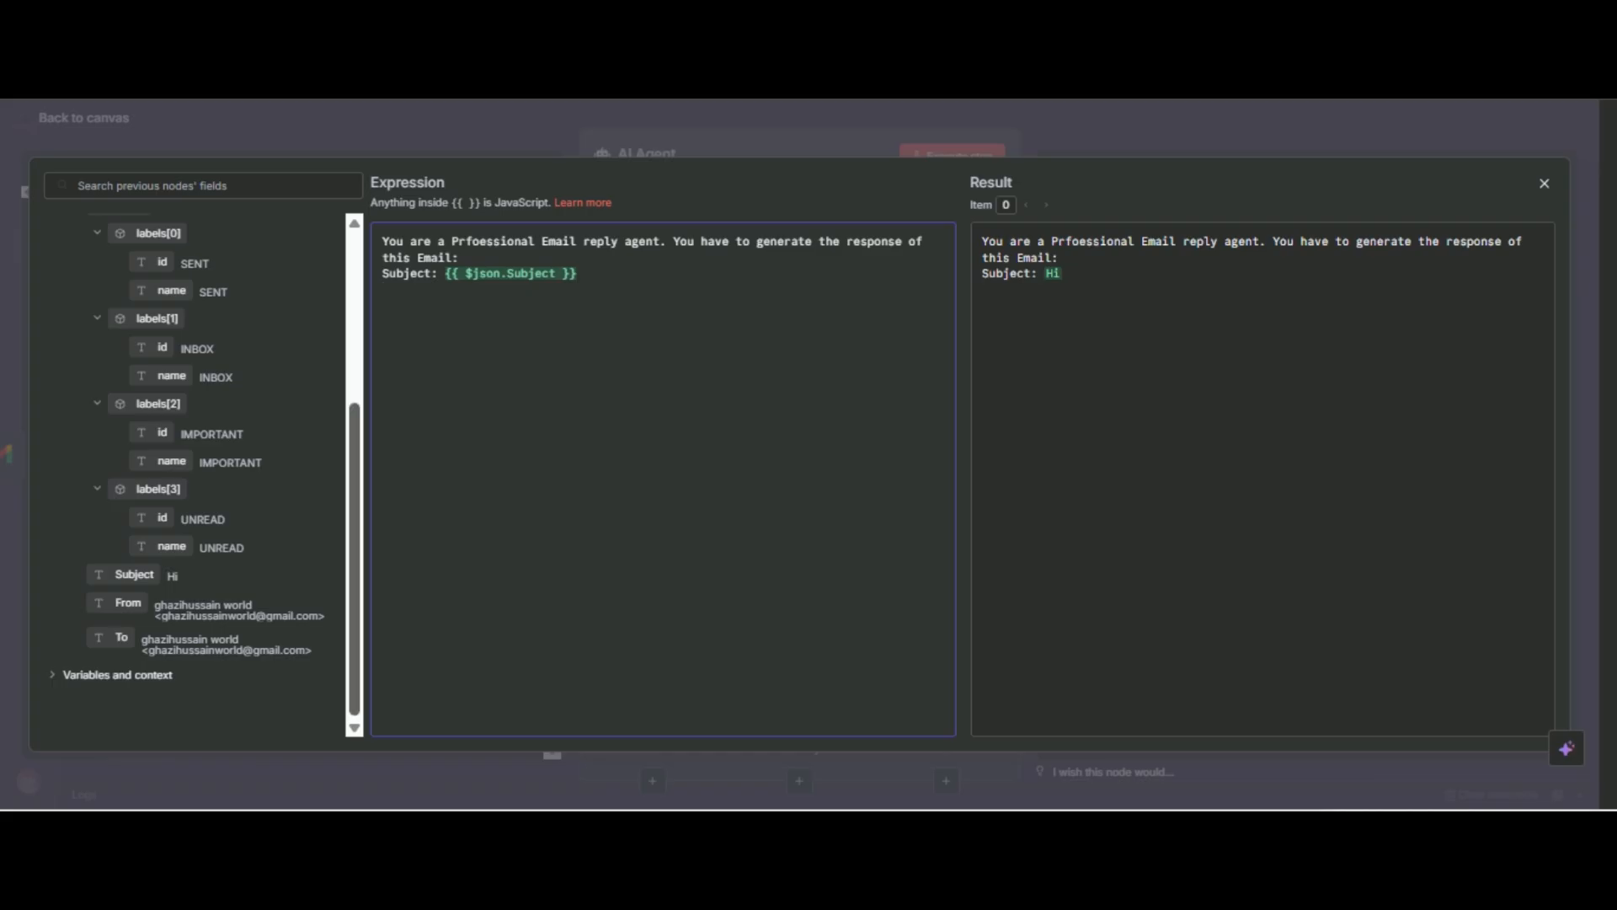
- Add a "Body:" line to the prompt that references the Gmail Trigger's snippet field, {{ $json.snippet }}
scroll(193, 471, "up", 5)
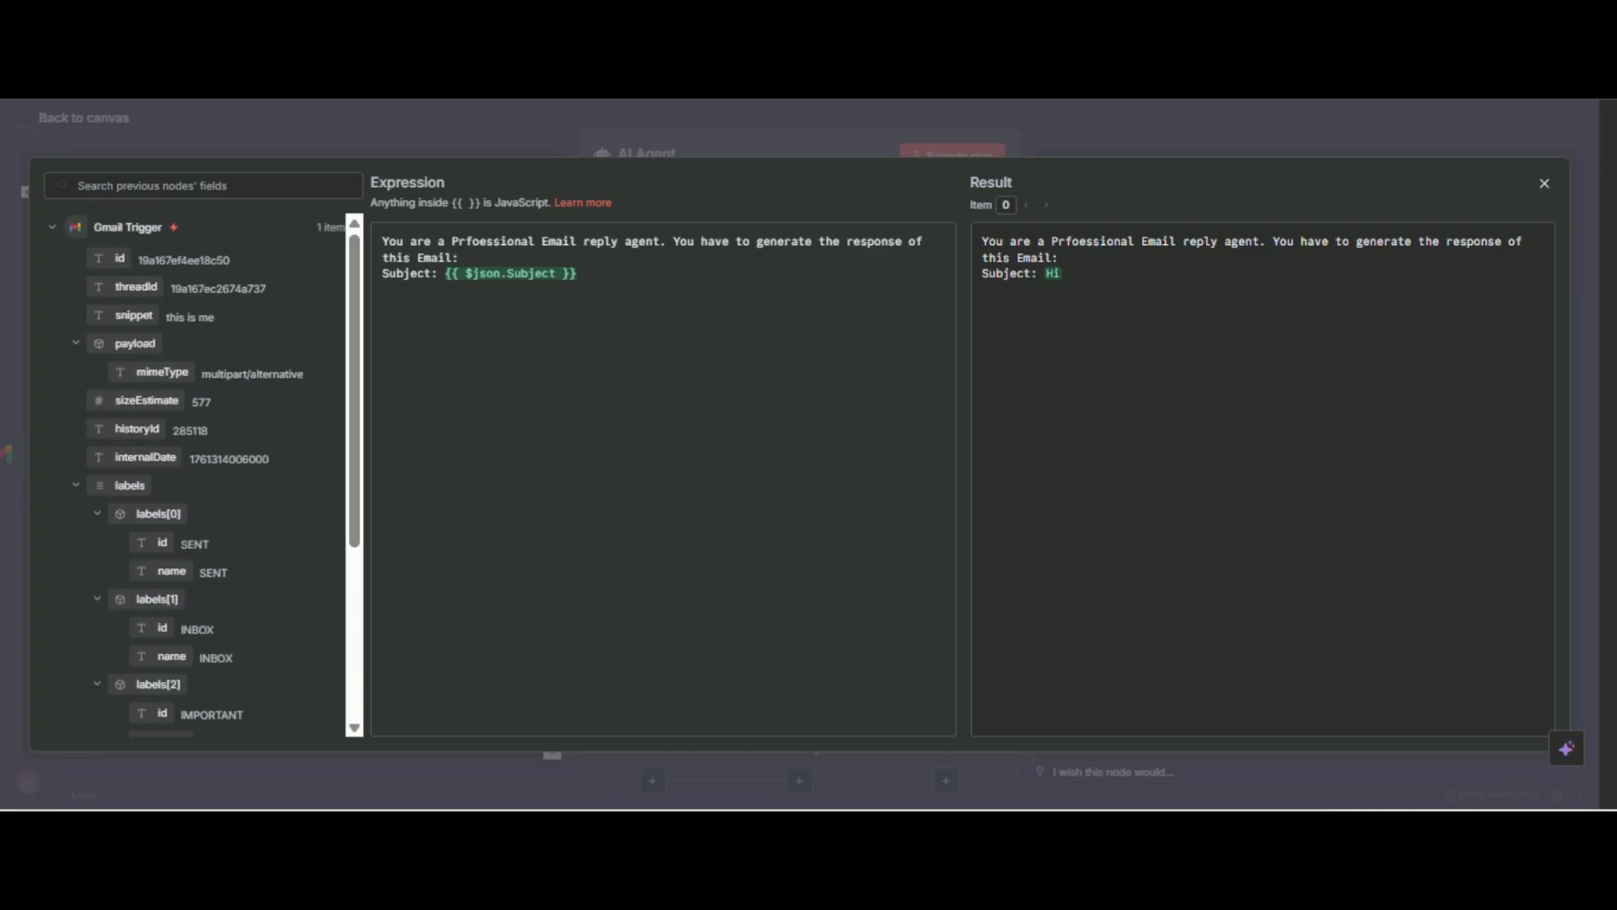
type("ody:")
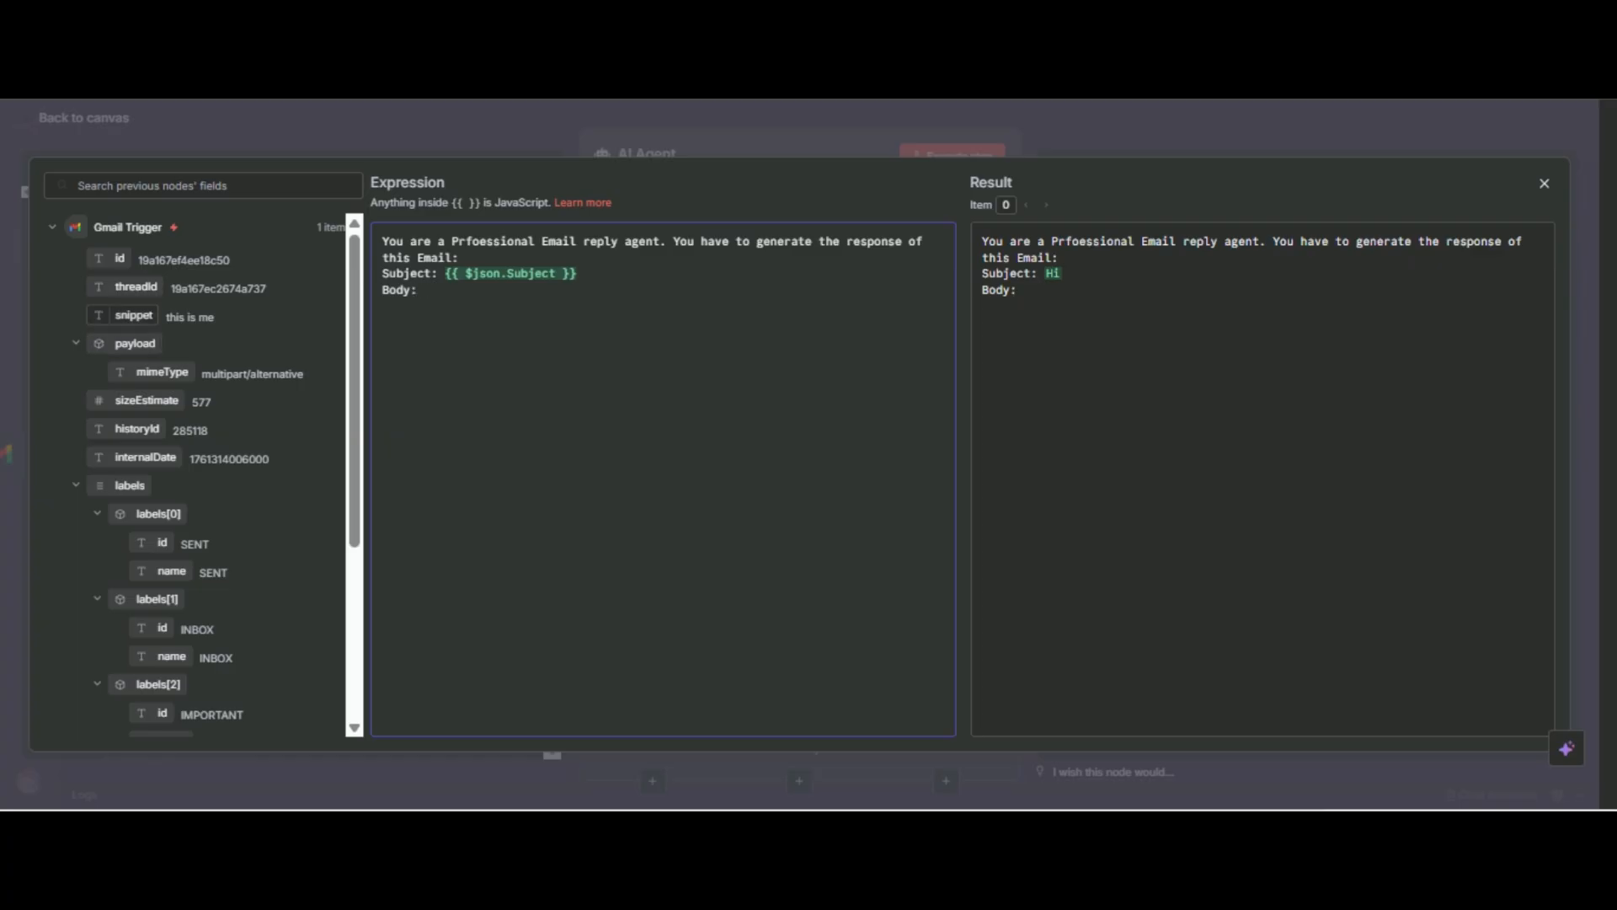
left_click_drag(216, 318, 447, 291)
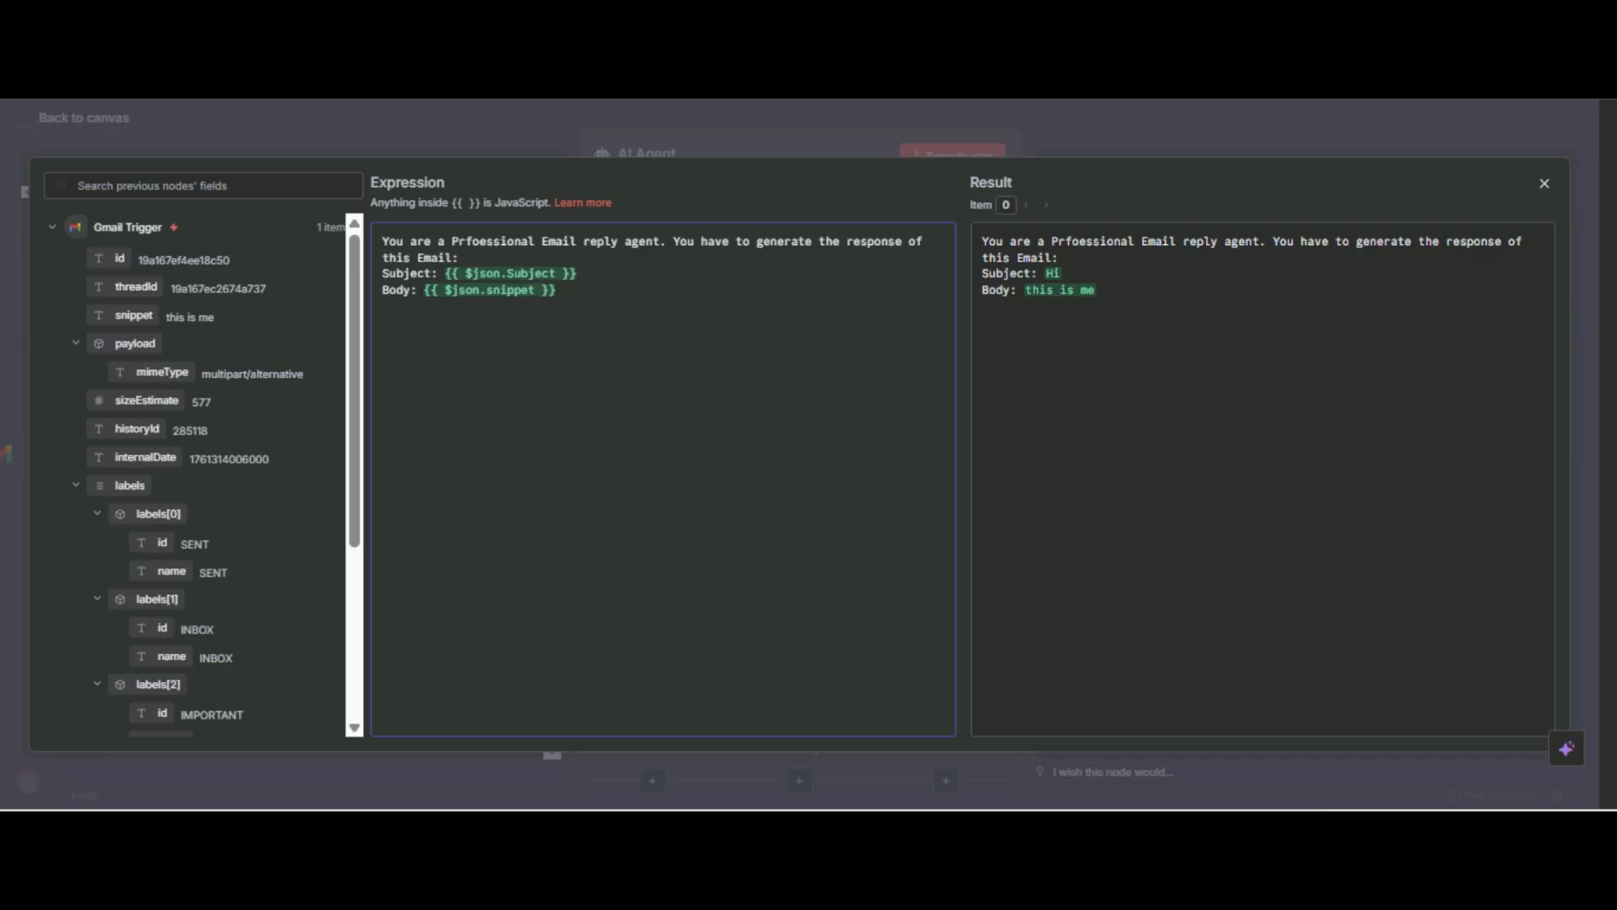
- Add an "Email:" line to the prompt that references the Gmail Trigger's From field, {{ $json.From }}, and leave the expanded editor
type("Email:")
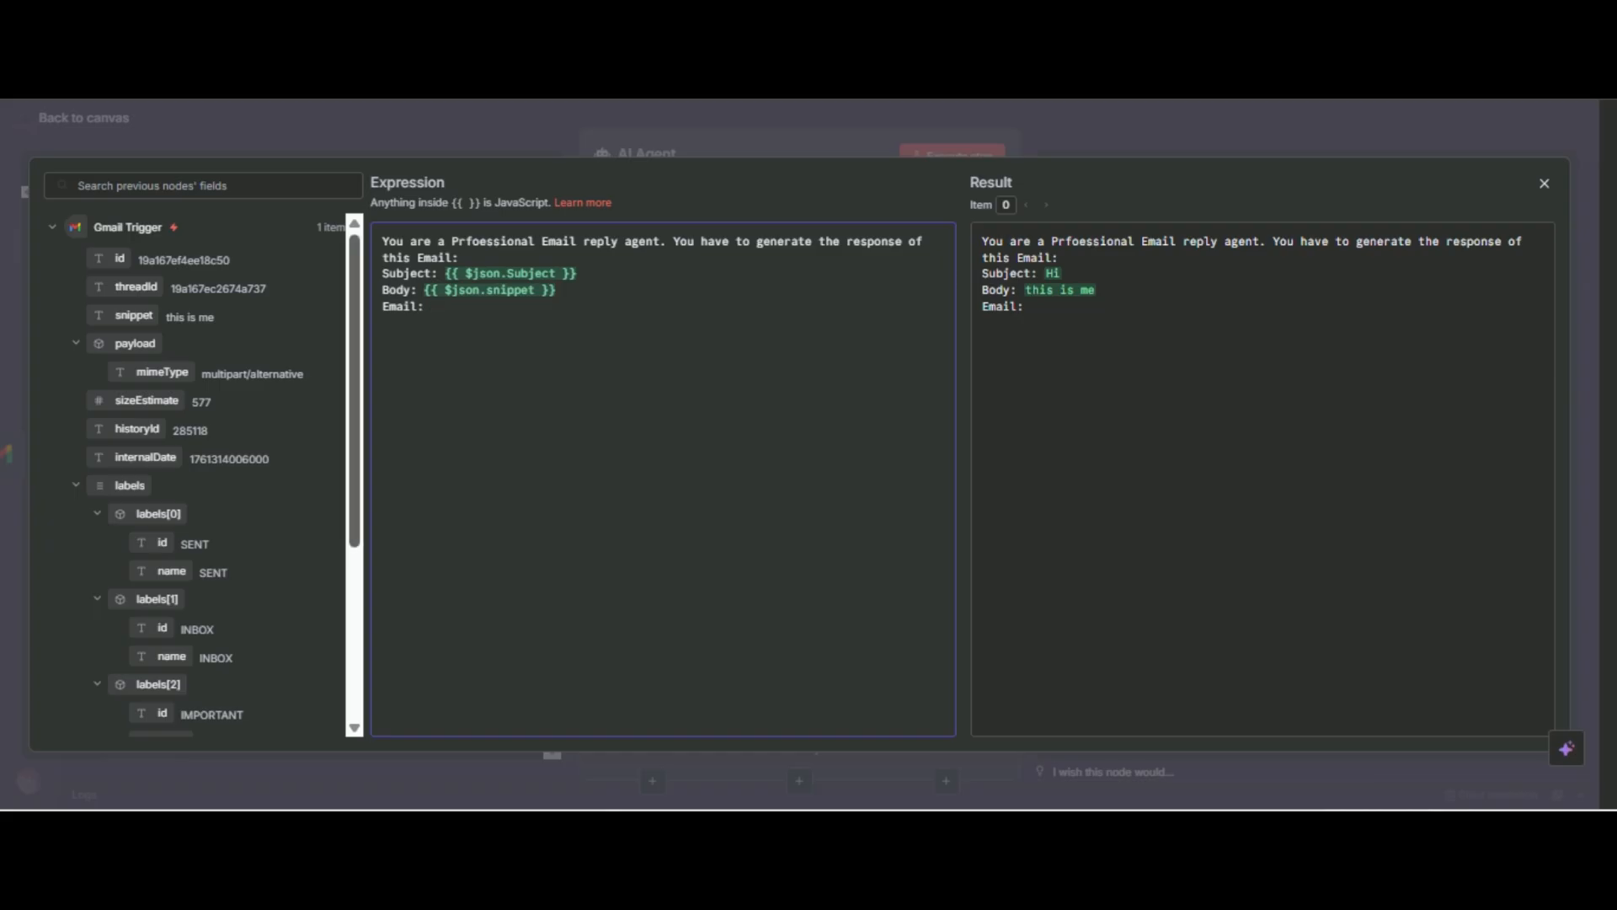
scroll(194, 472, "down", 5)
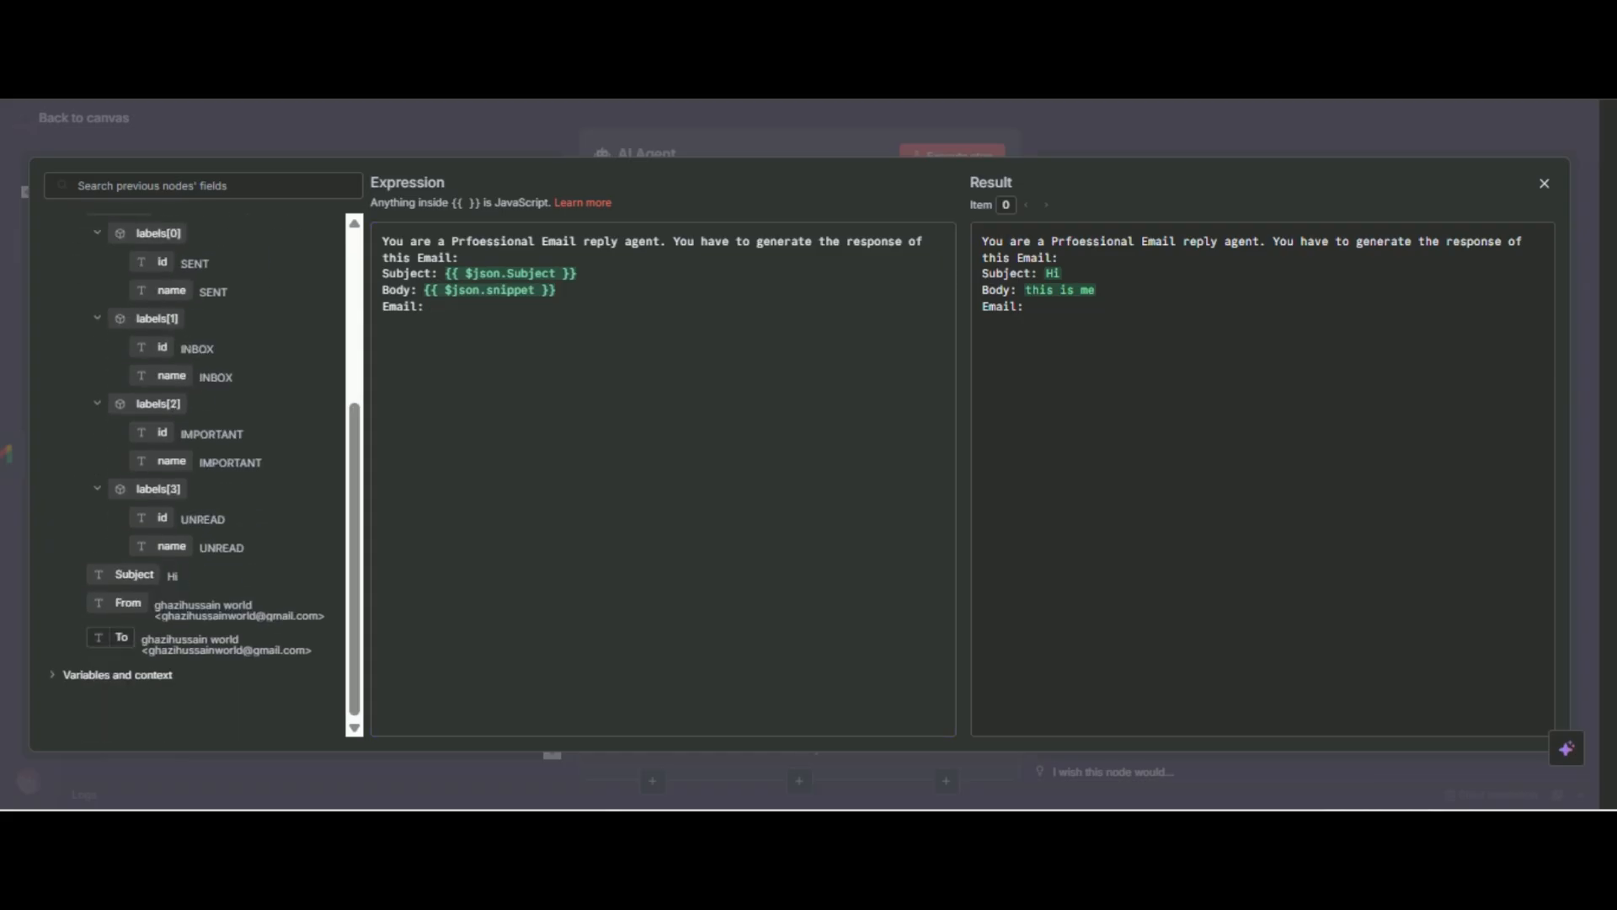
left_click_drag(129, 602, 470, 325)
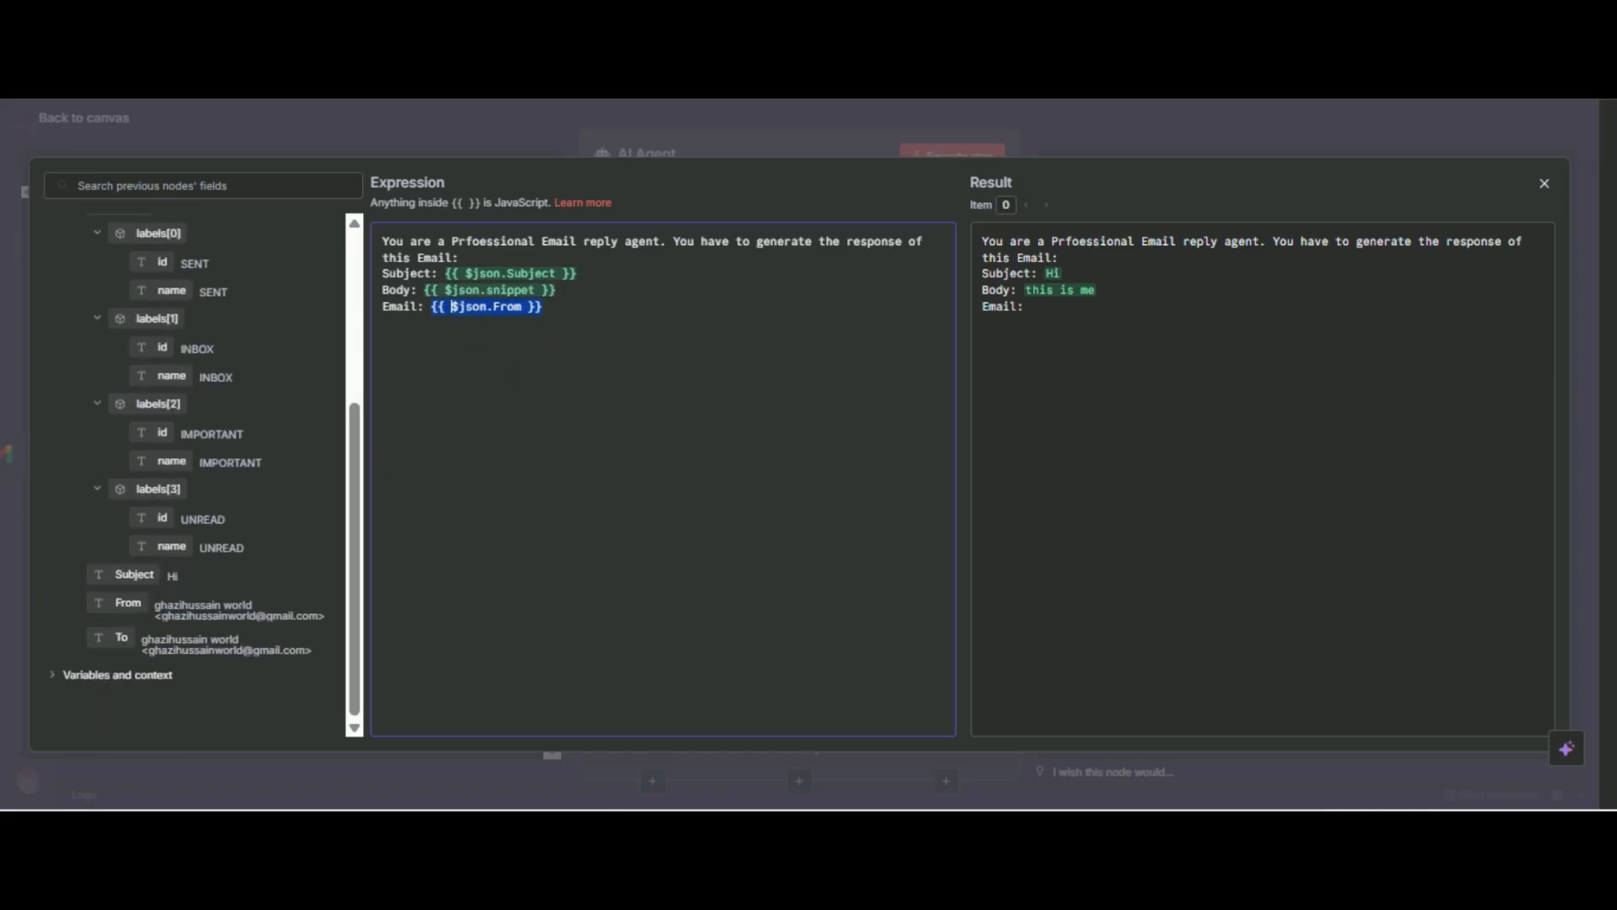
key("Escape")
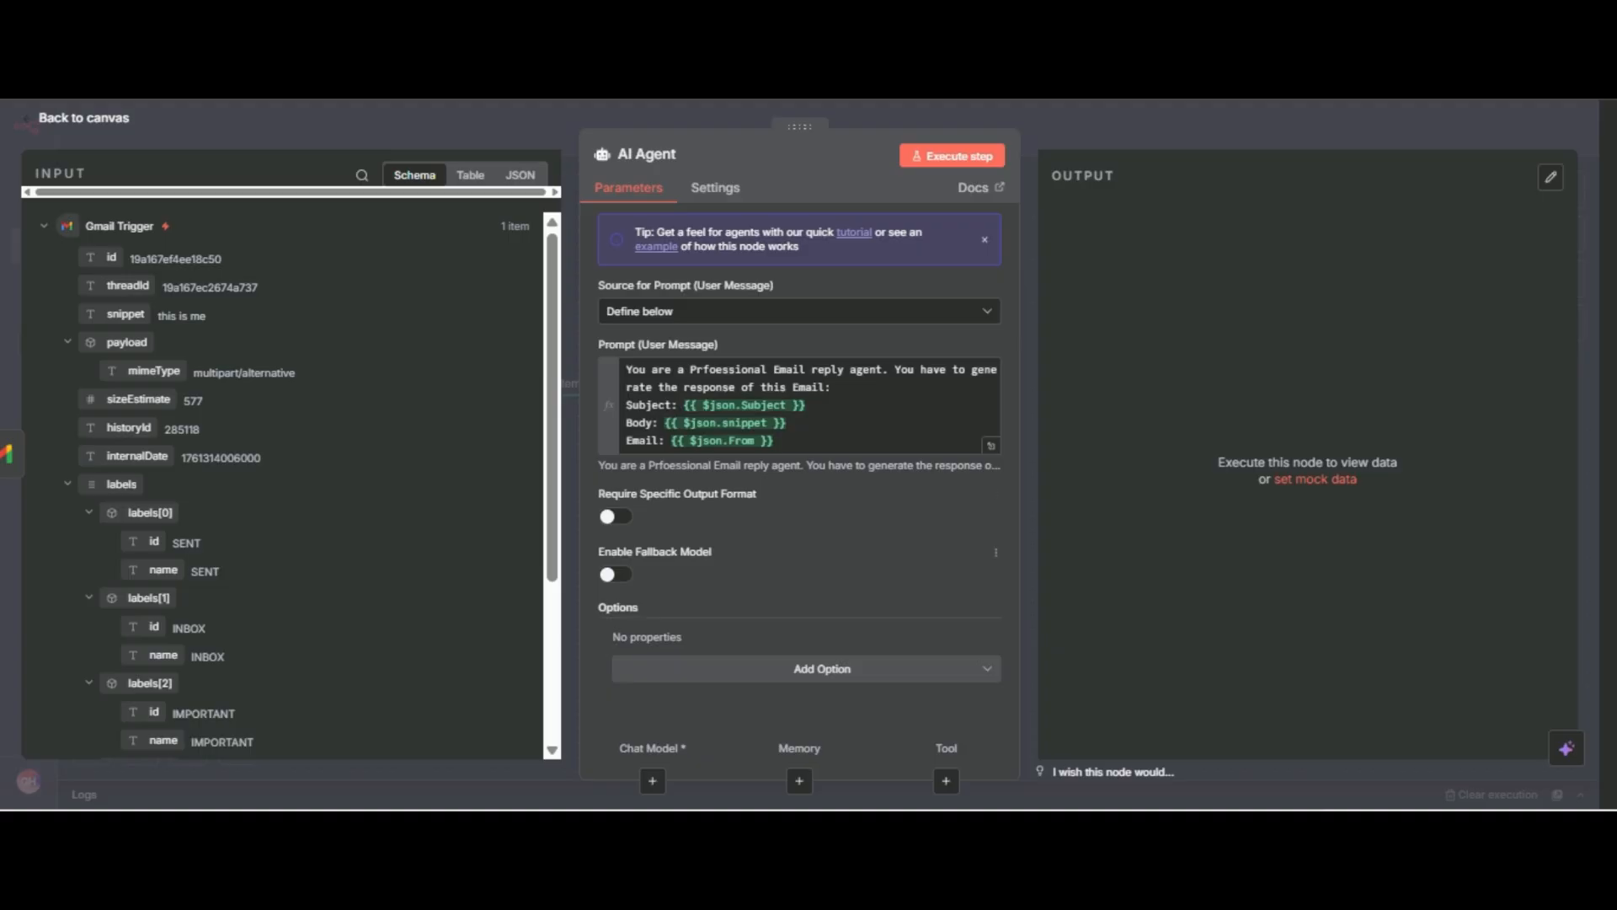
left_click(822, 668)
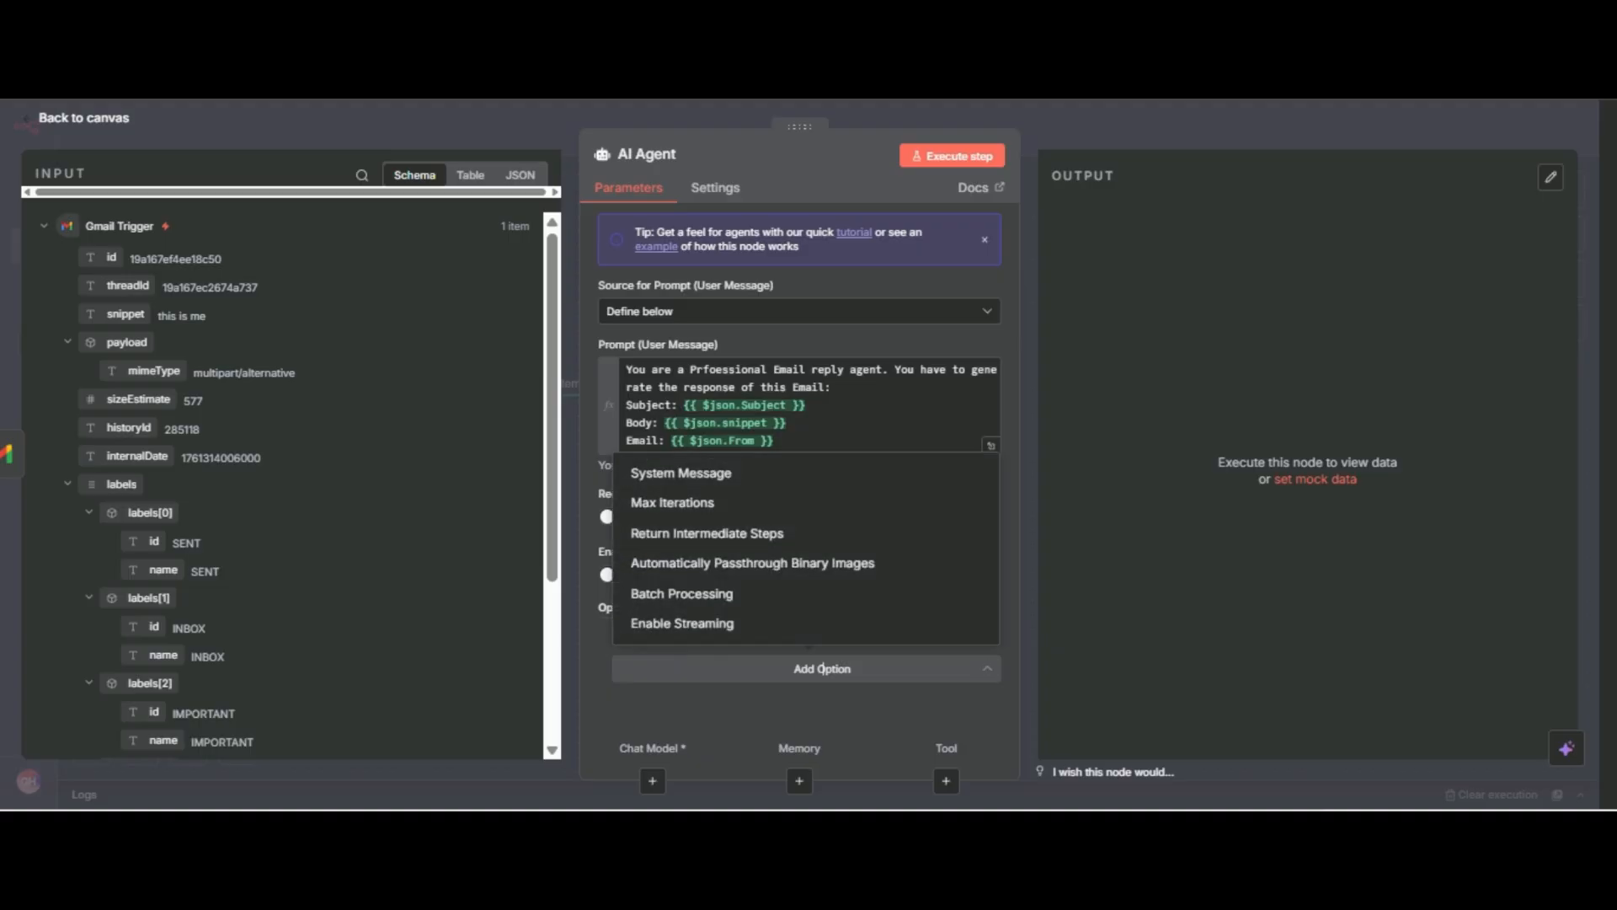
left_click(822, 669)
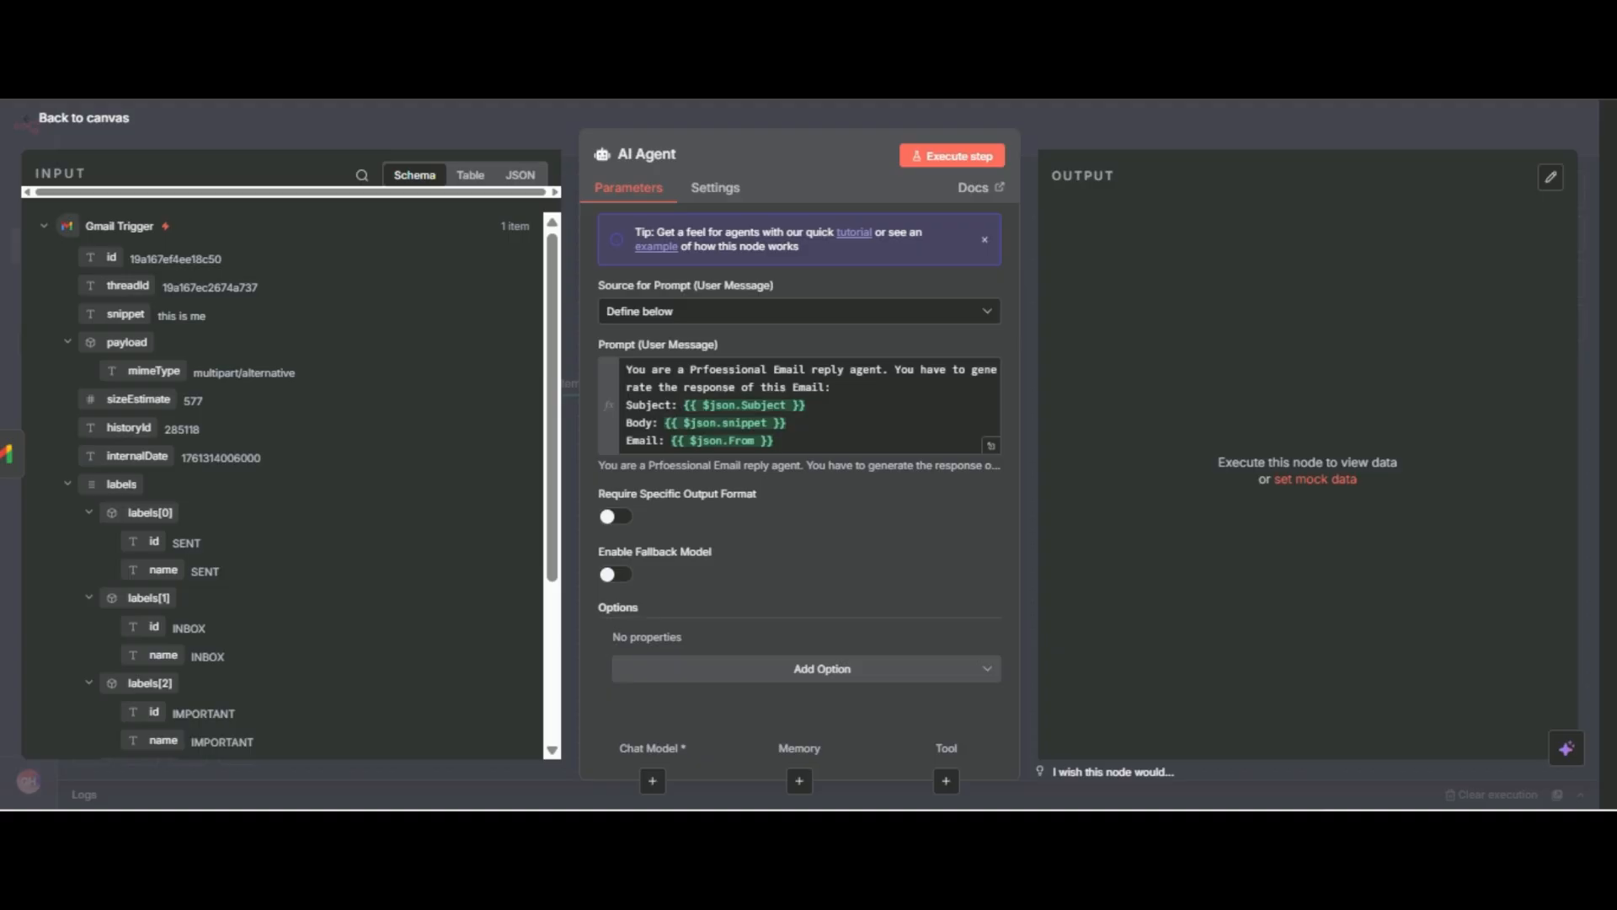
- Return to the canvas and move the AI Agent and Gmail Trigger nodes slightly up and to the right, aligned in one row
key("Escape")
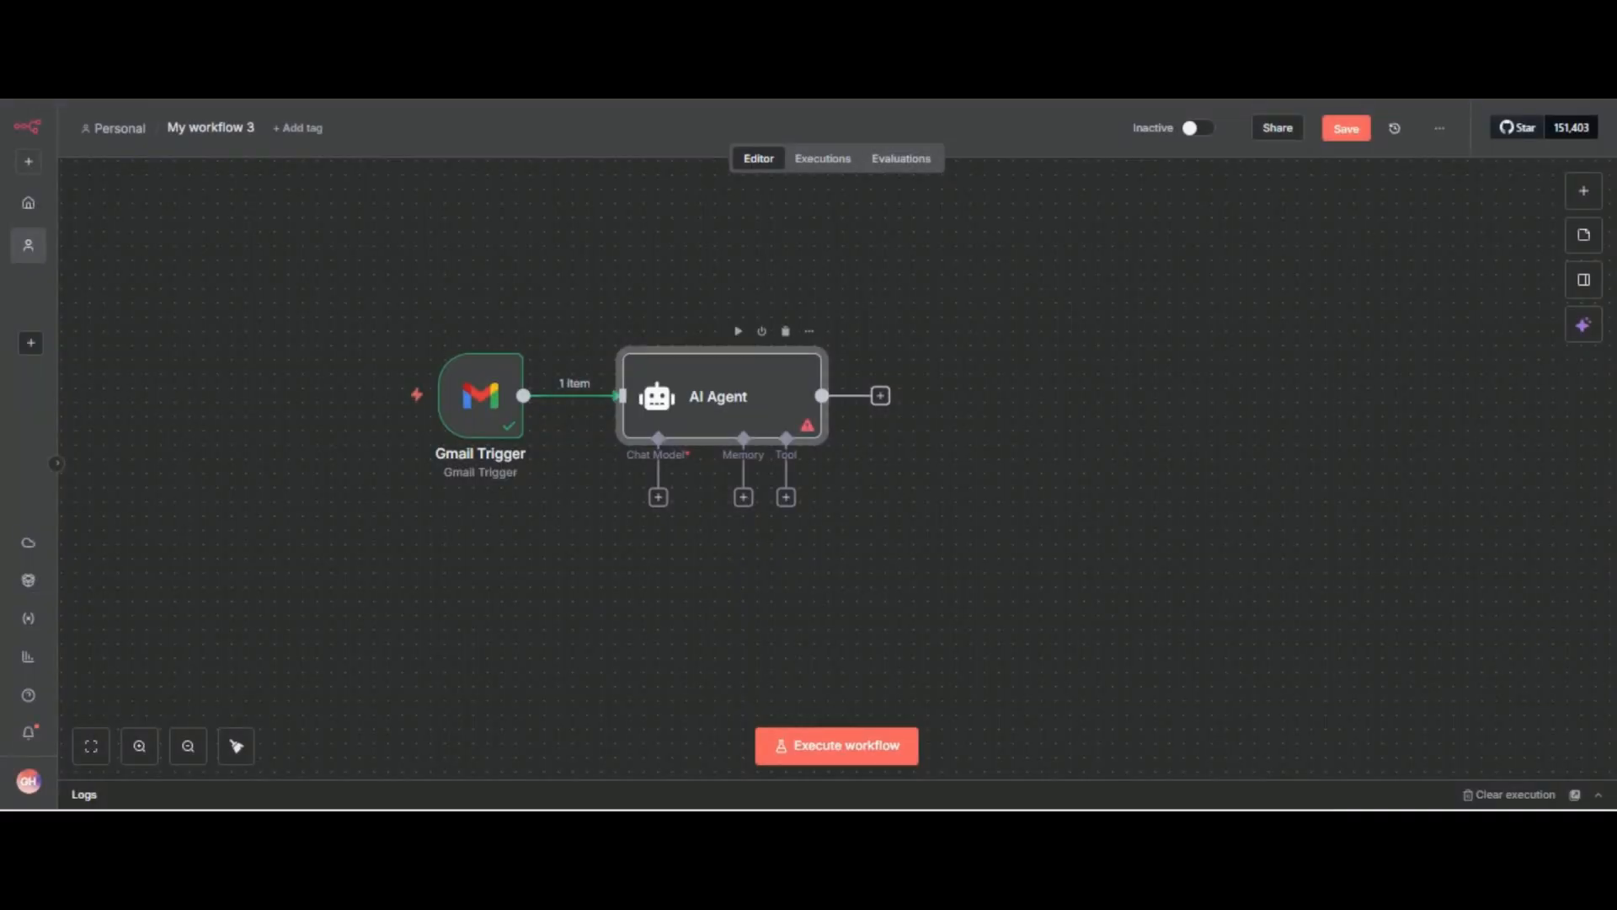
left_click_drag(722, 396, 807, 367)
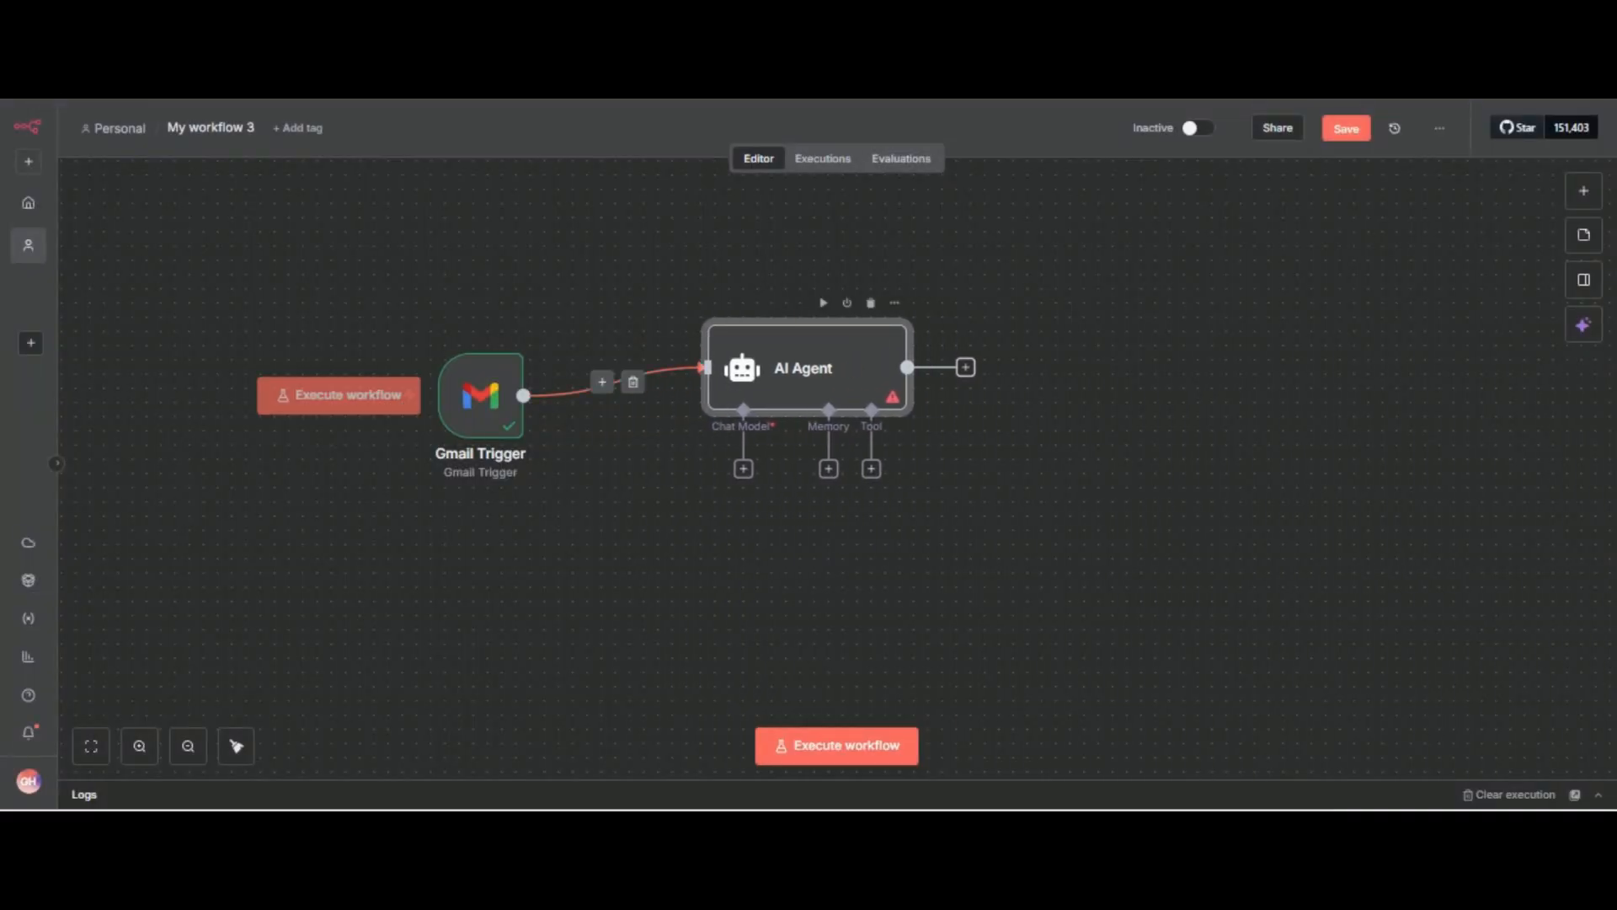
left_click_drag(480, 394, 538, 367)
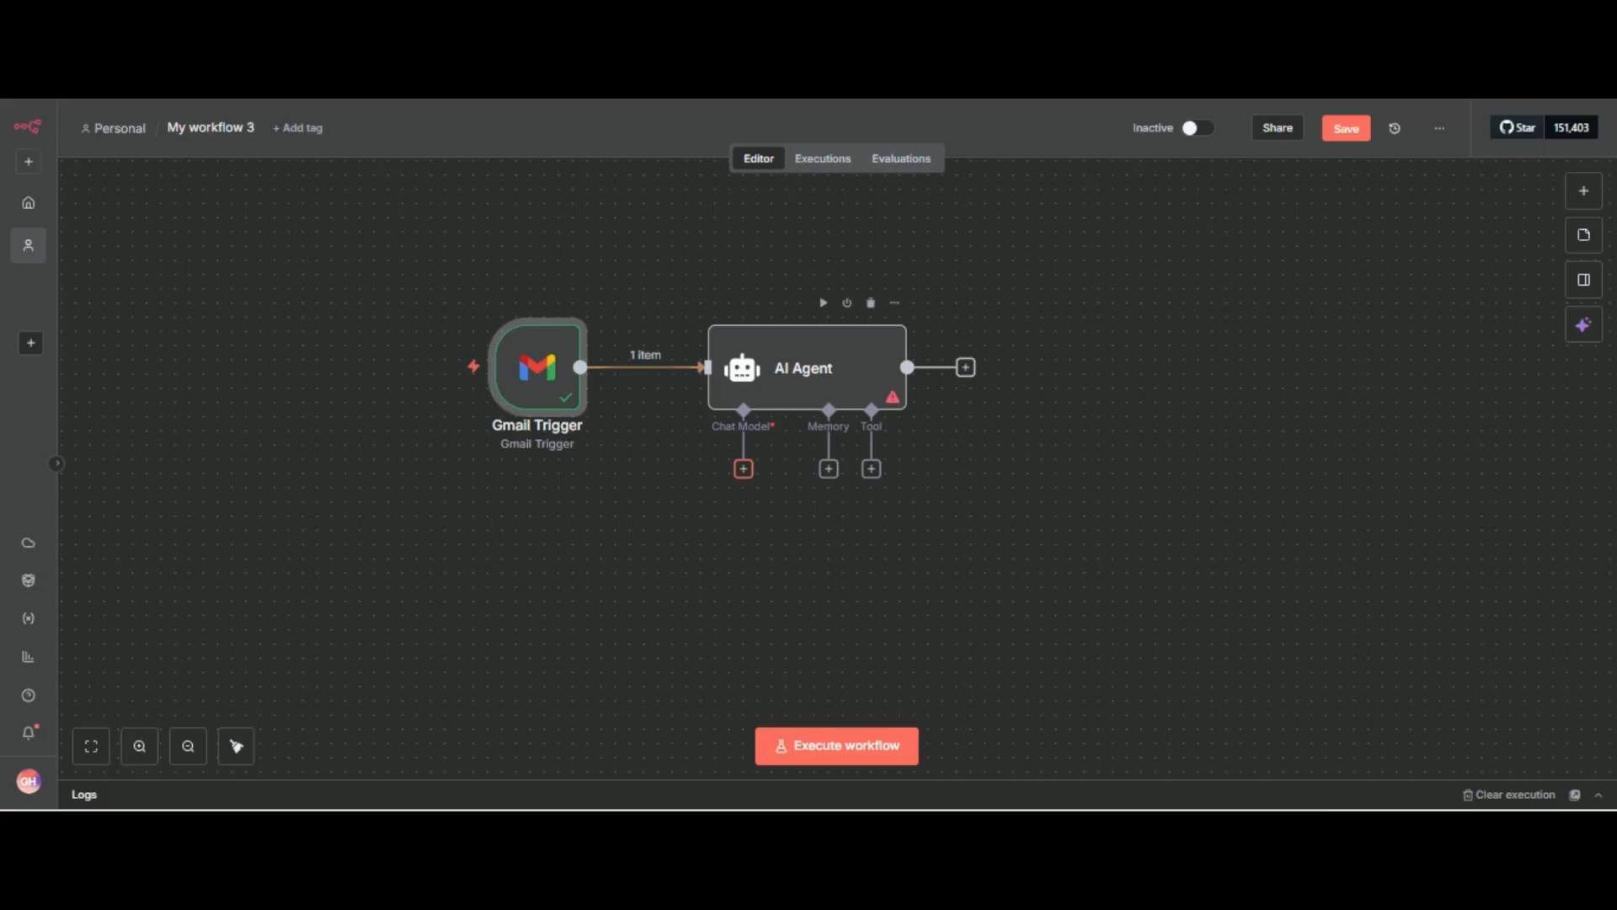
- Attach an OpenAI Chat Model to the AI Agent, then shift the AI Agent and Gmail Trigger nodes slightly up in one row
left_click(743, 468)
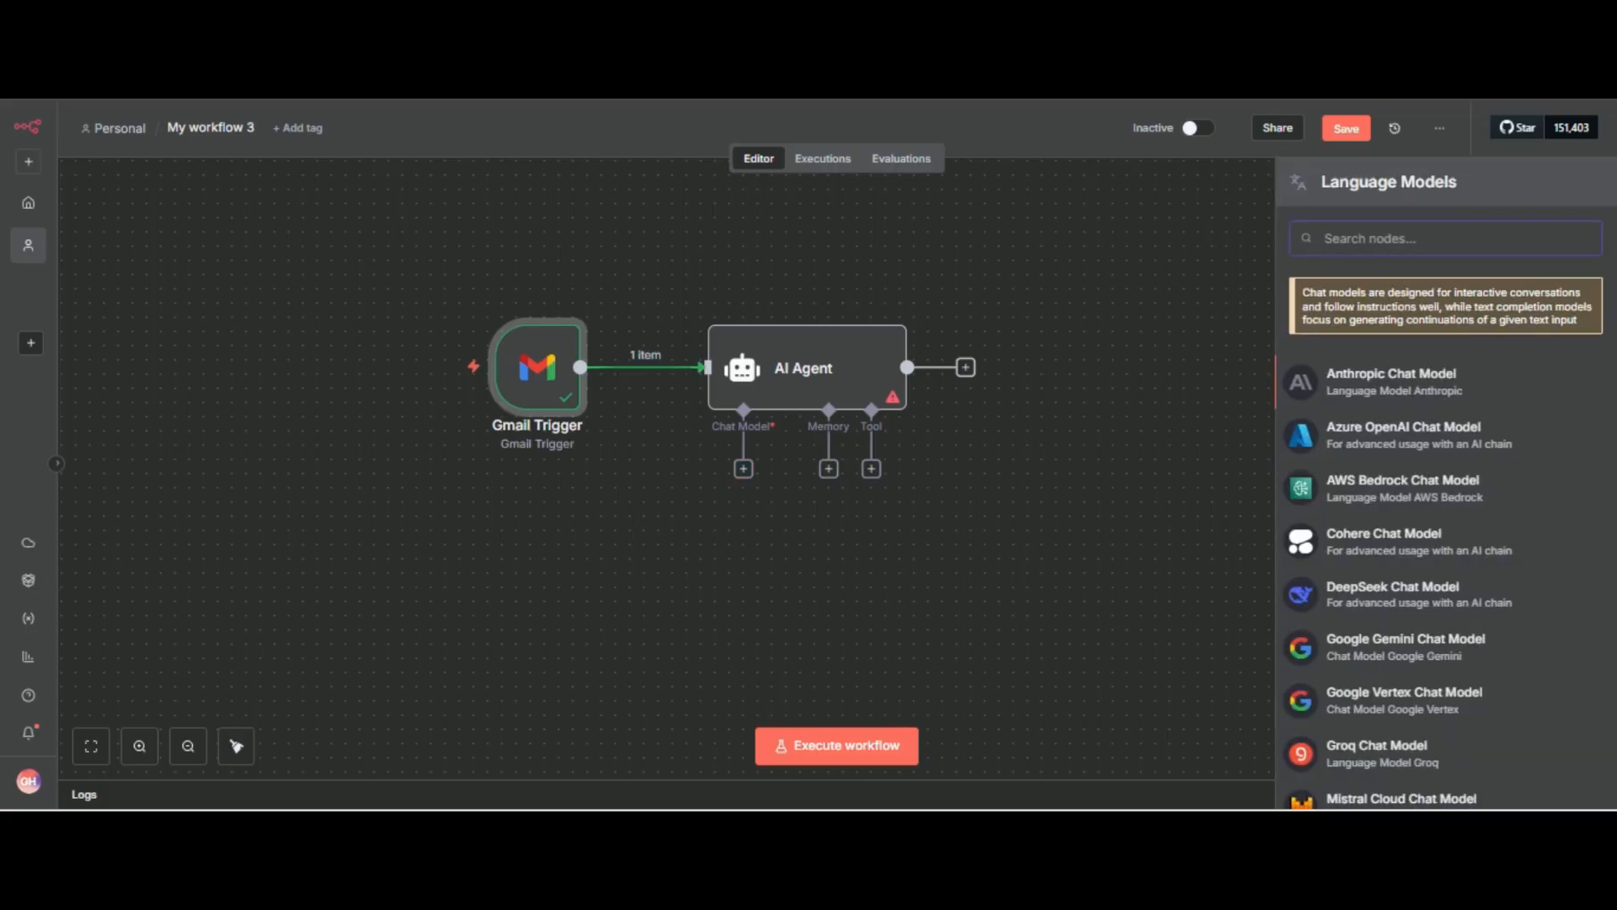
type("open")
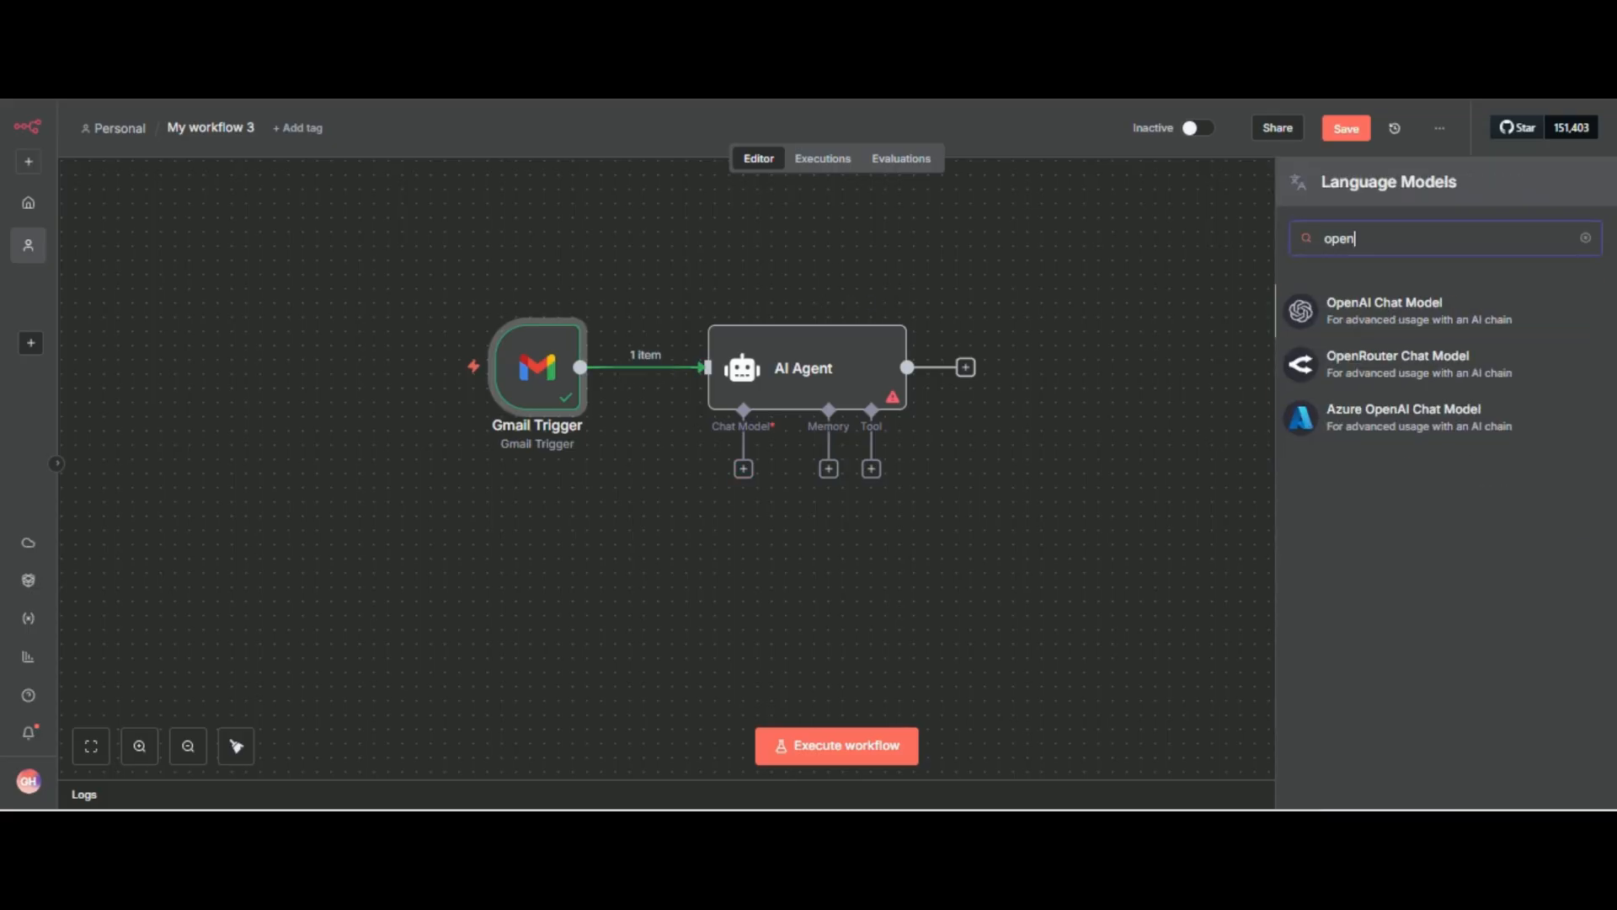
left_click(1418, 311)
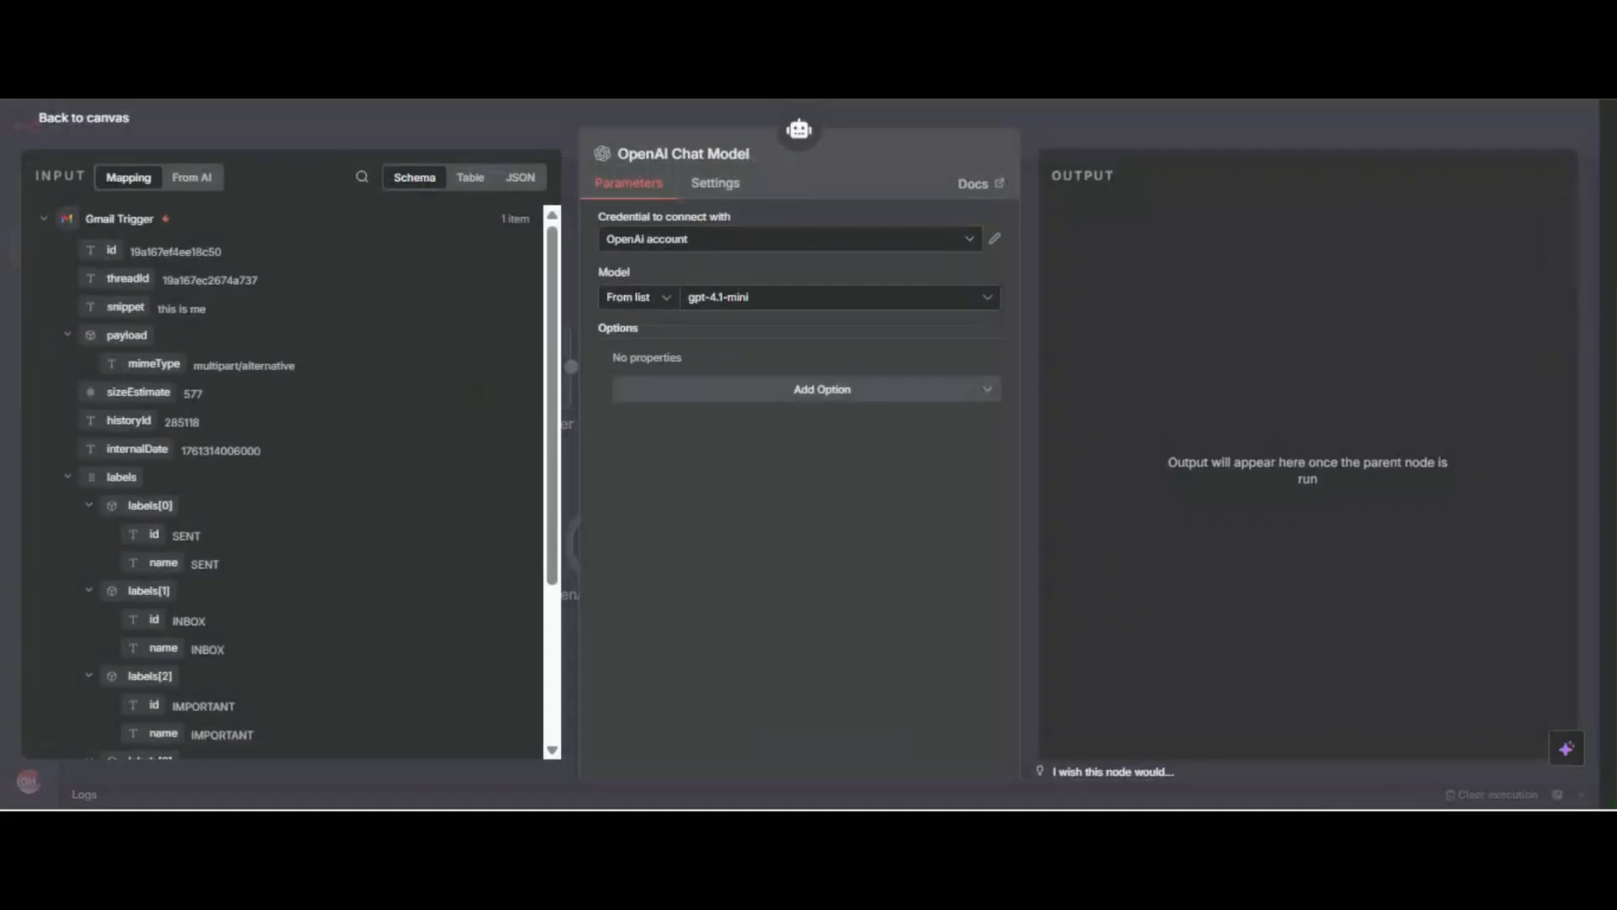
key("Escape")
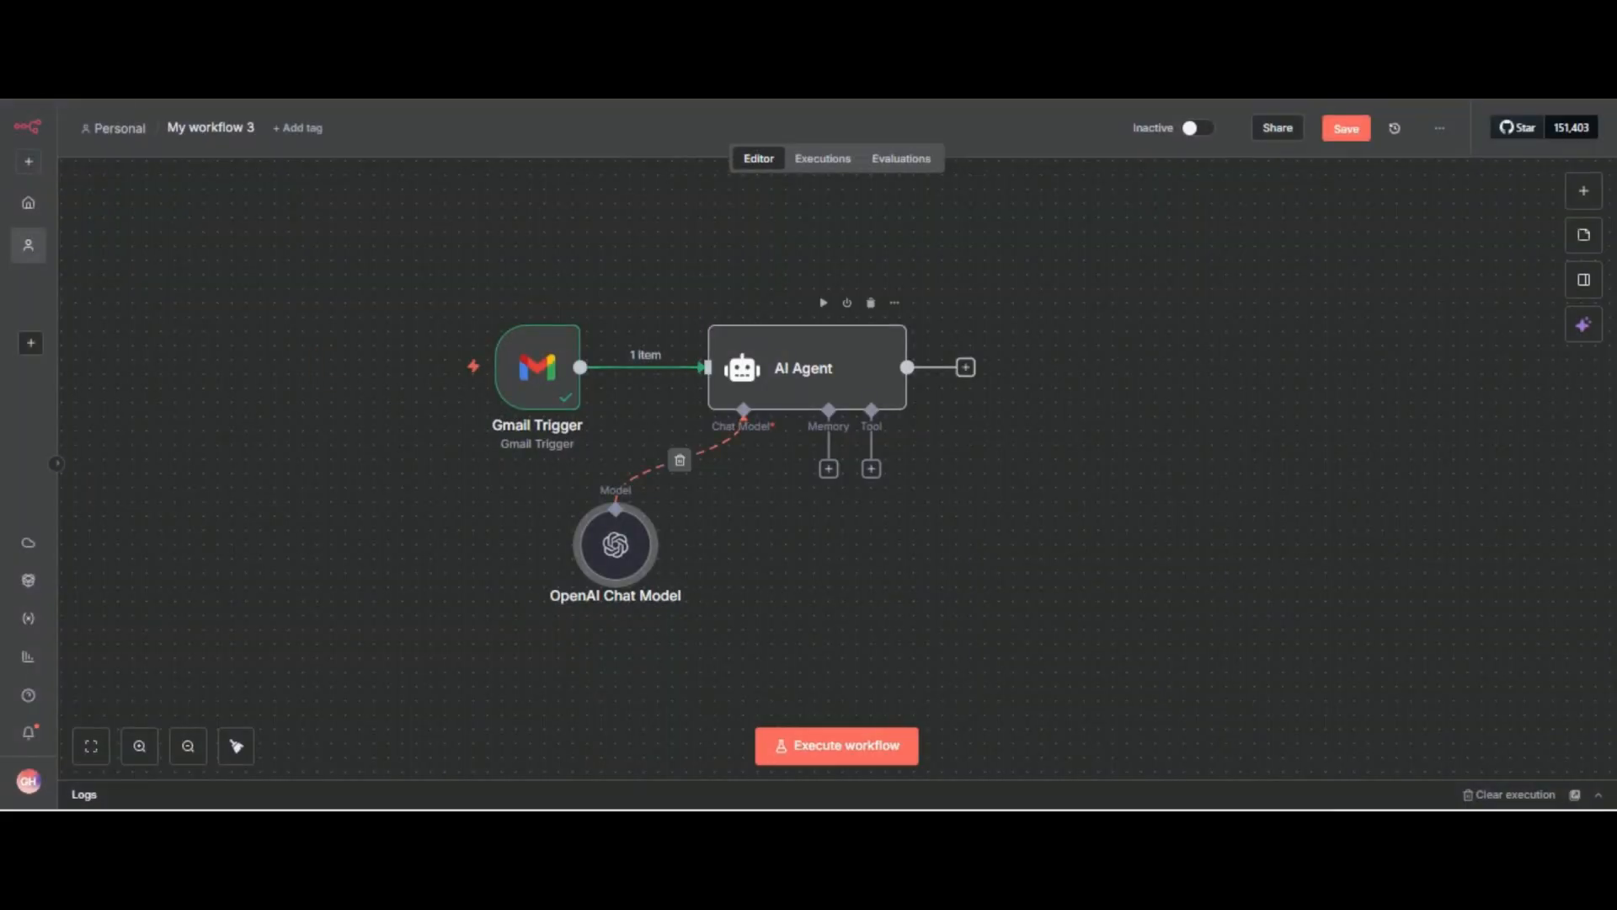
left_click_drag(804, 375, 790, 361)
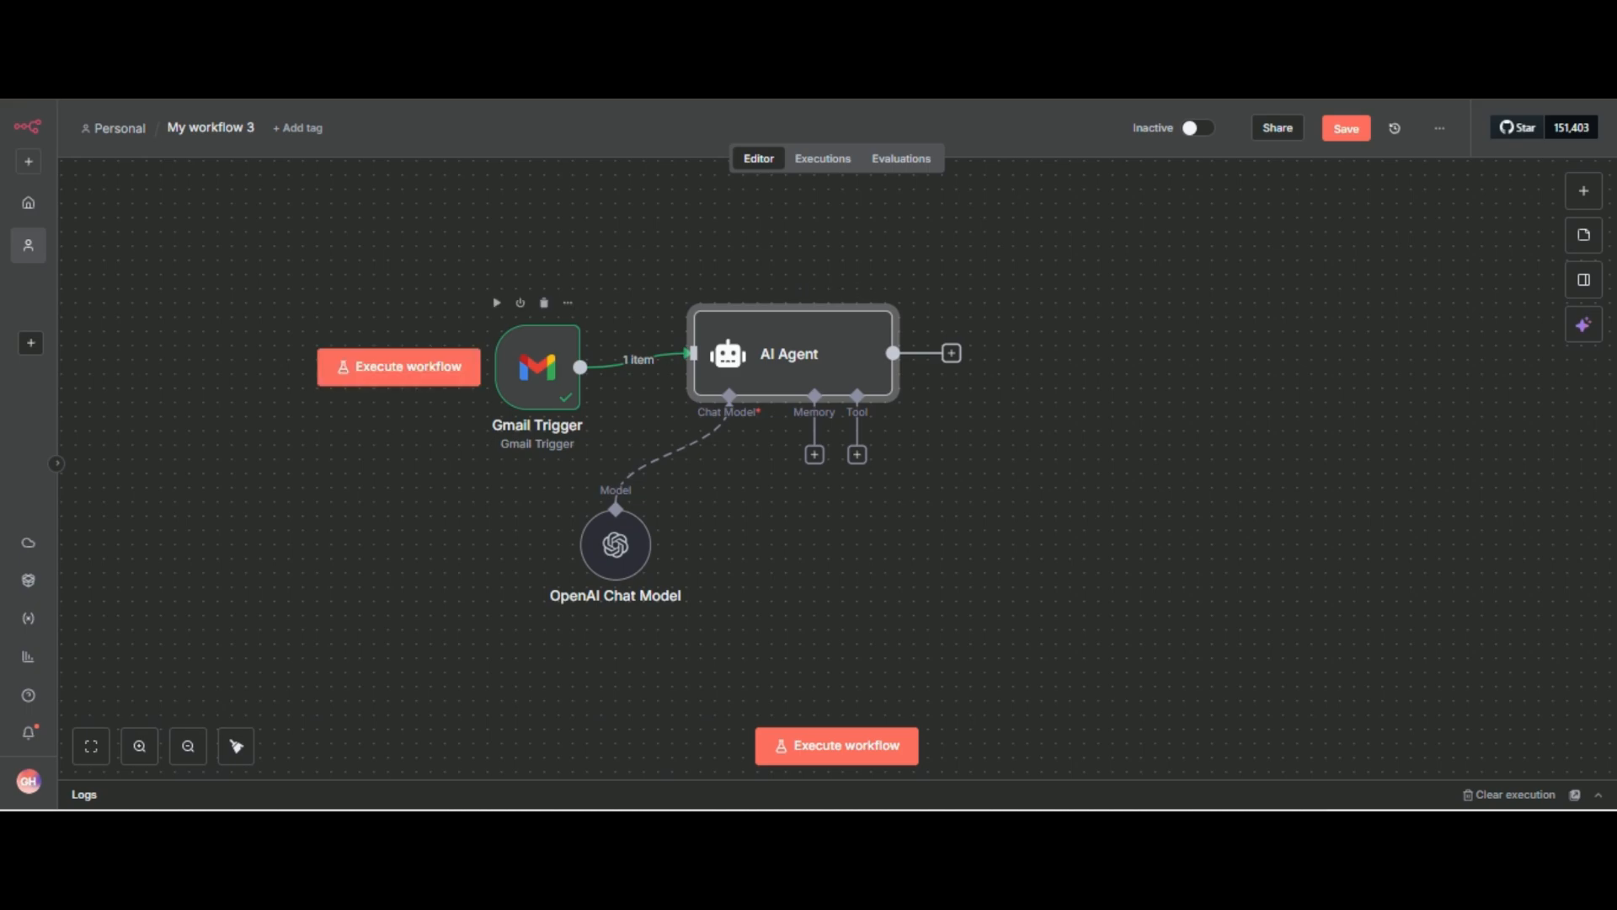
mouse_move(538, 366)
left_mouse_down()
mouse_move(538, 338)
mouse_move(537, 352)
left_mouse_up()
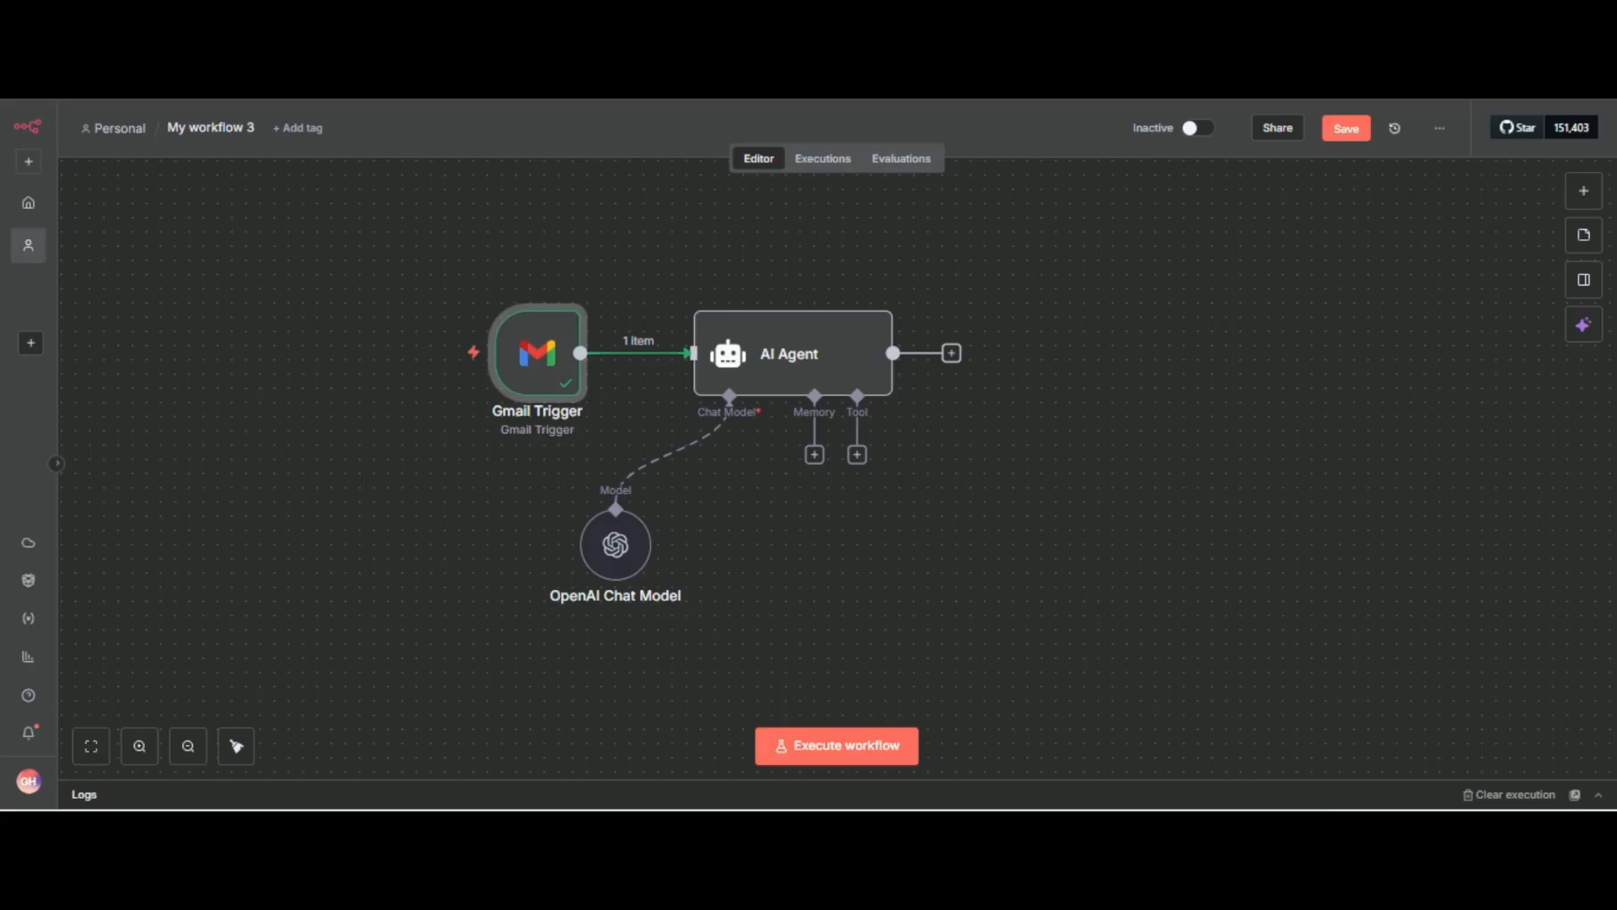
- Attach a Simple Memory node to the AI Agent and set its Session ID to Define below
left_click(814, 454)
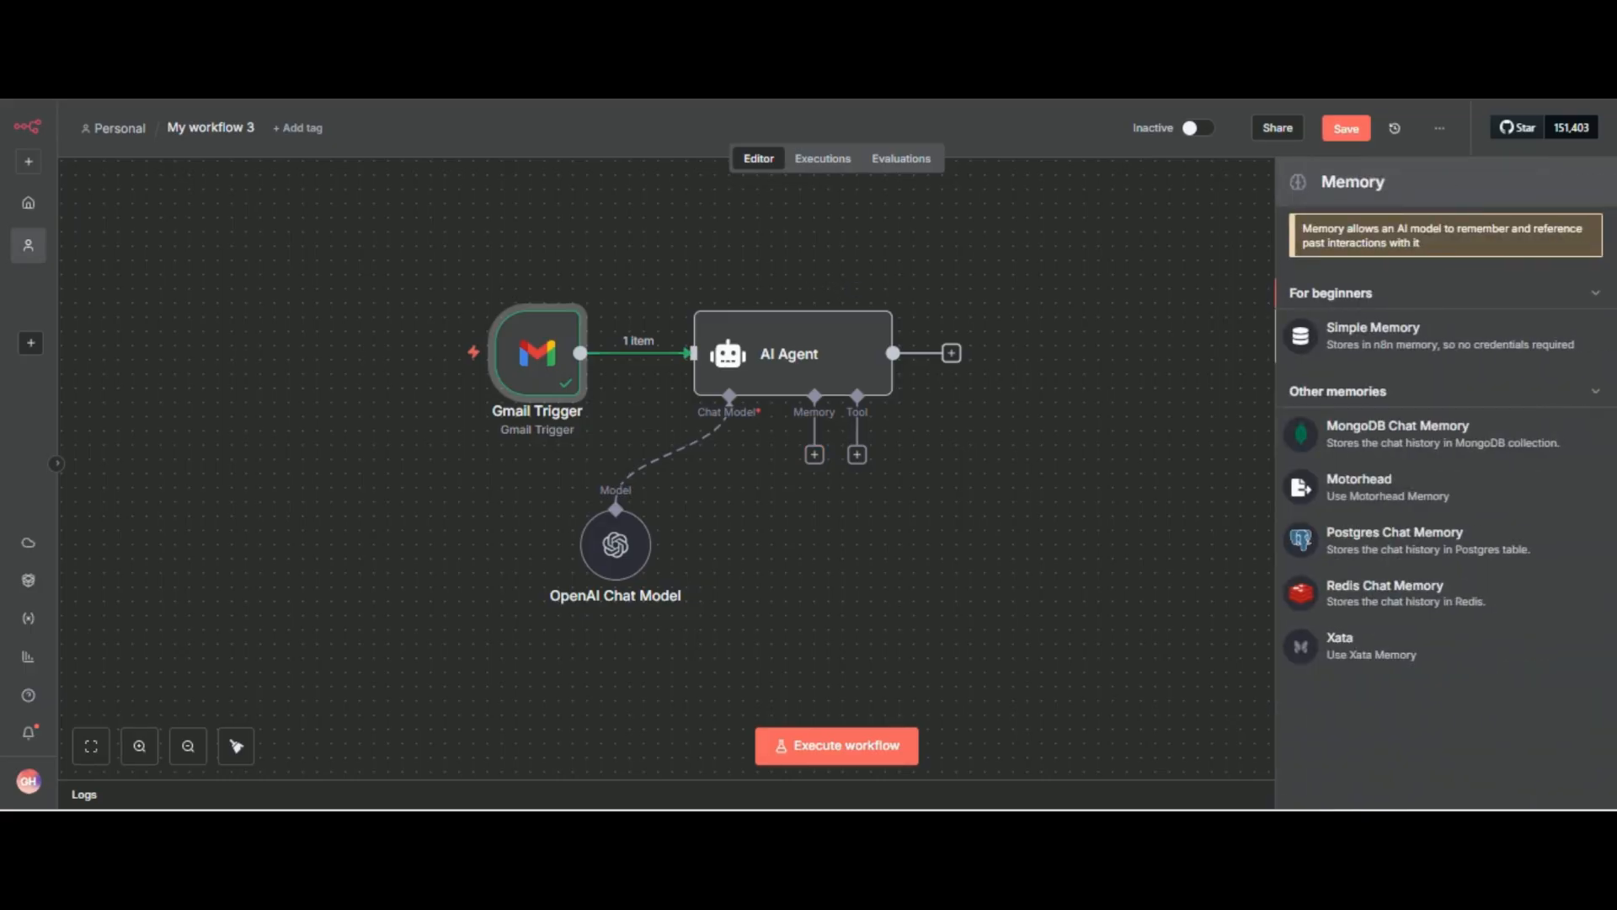
left_click(1373, 336)
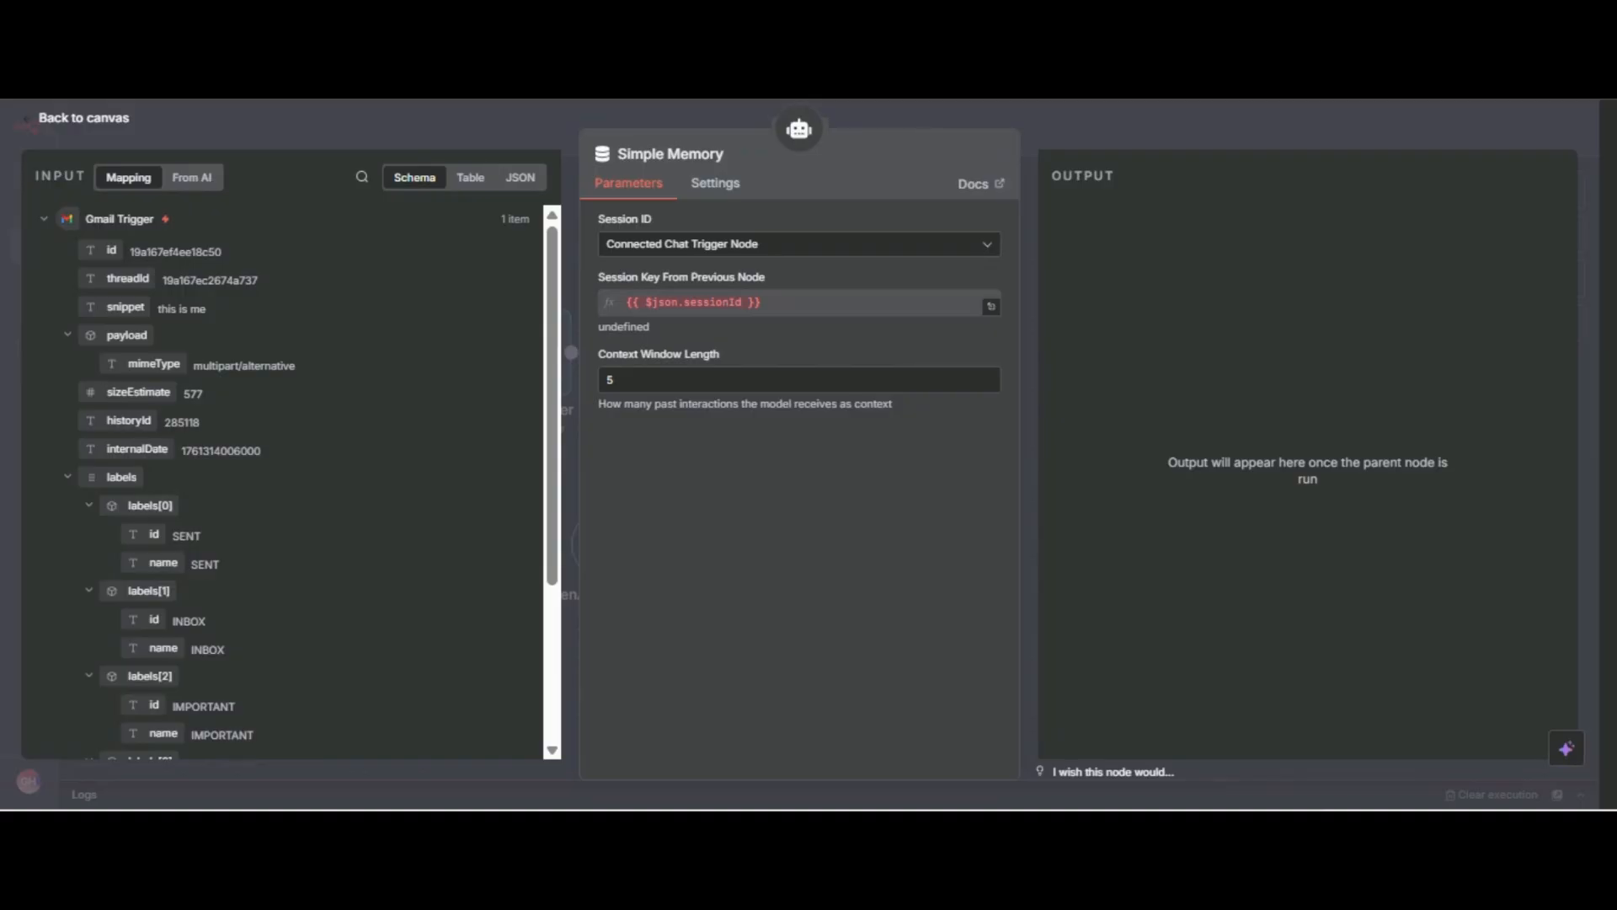
left_click(799, 303)
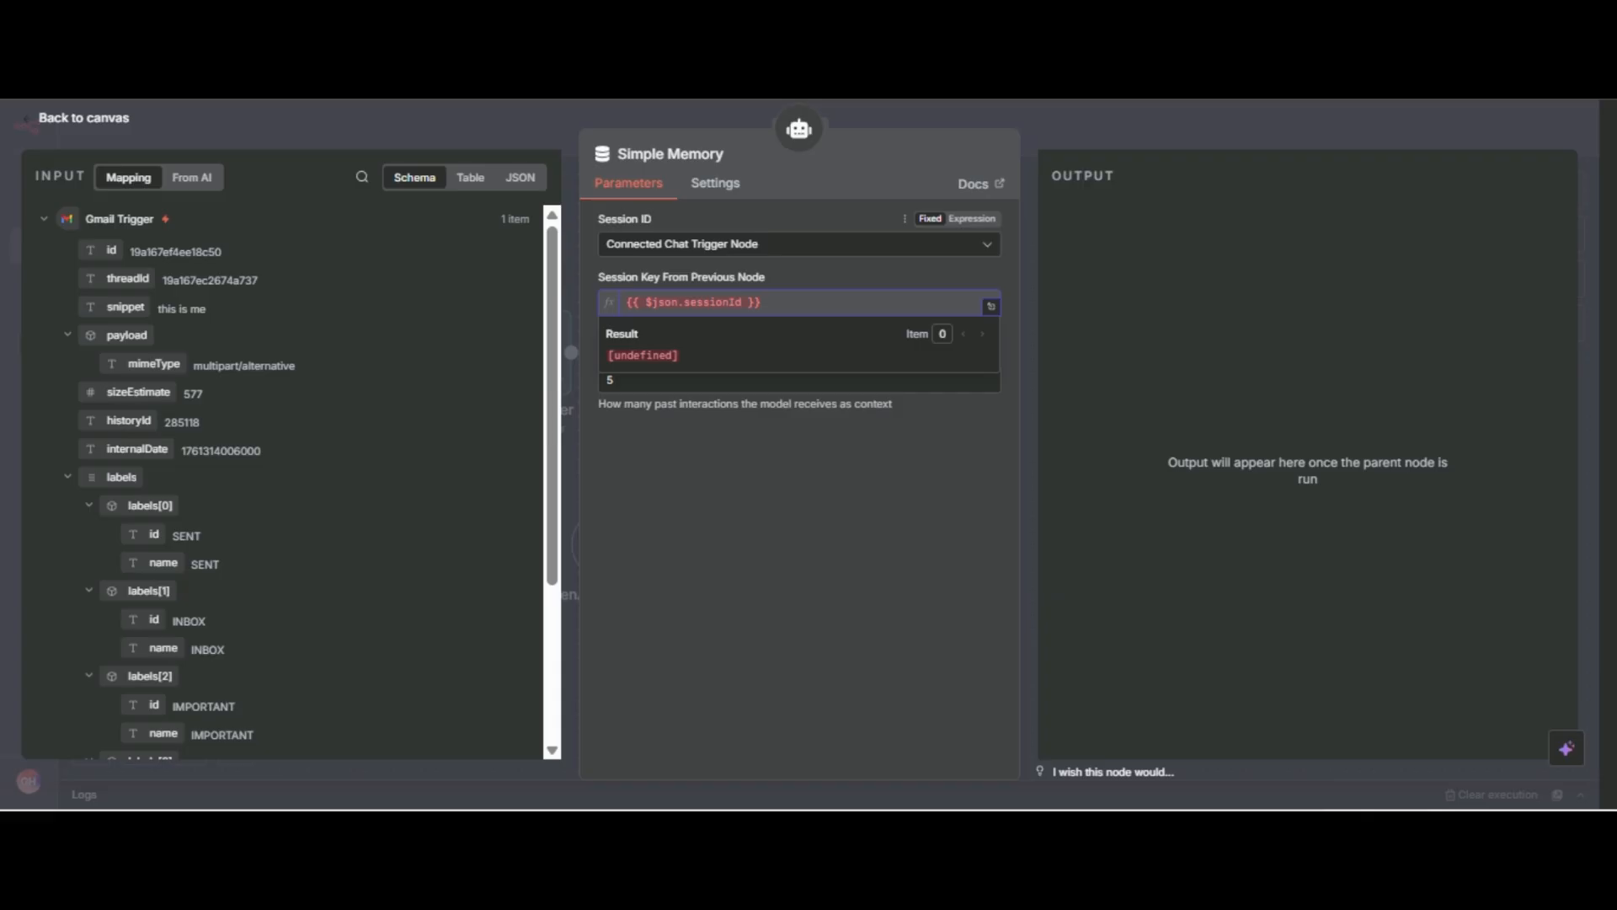
left_click(798, 245)
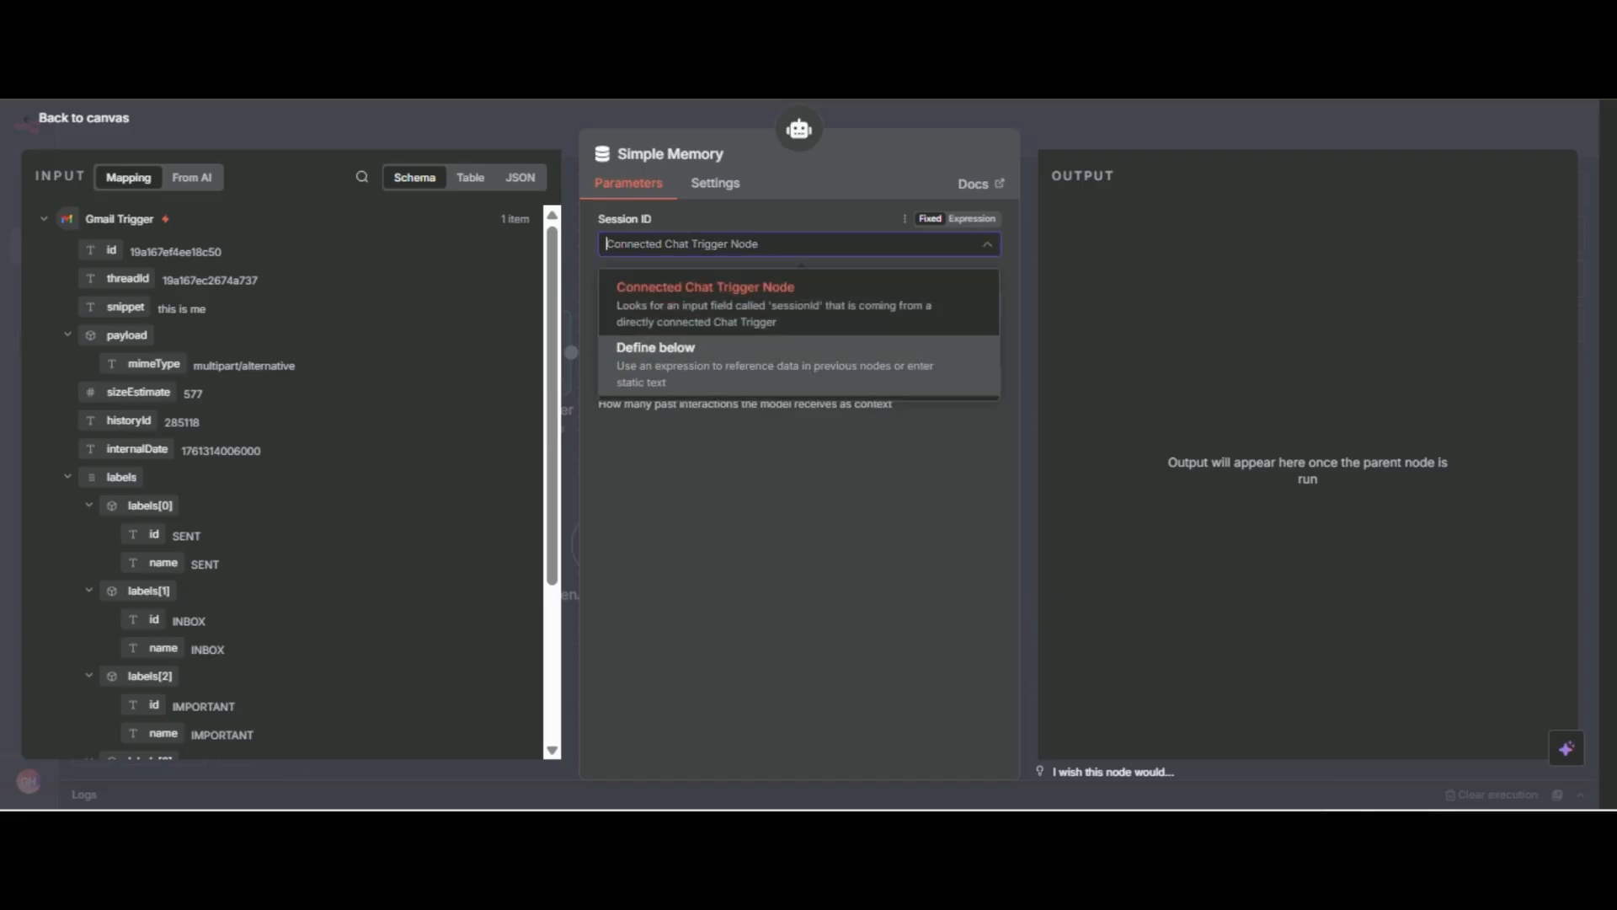
left_click(798, 365)
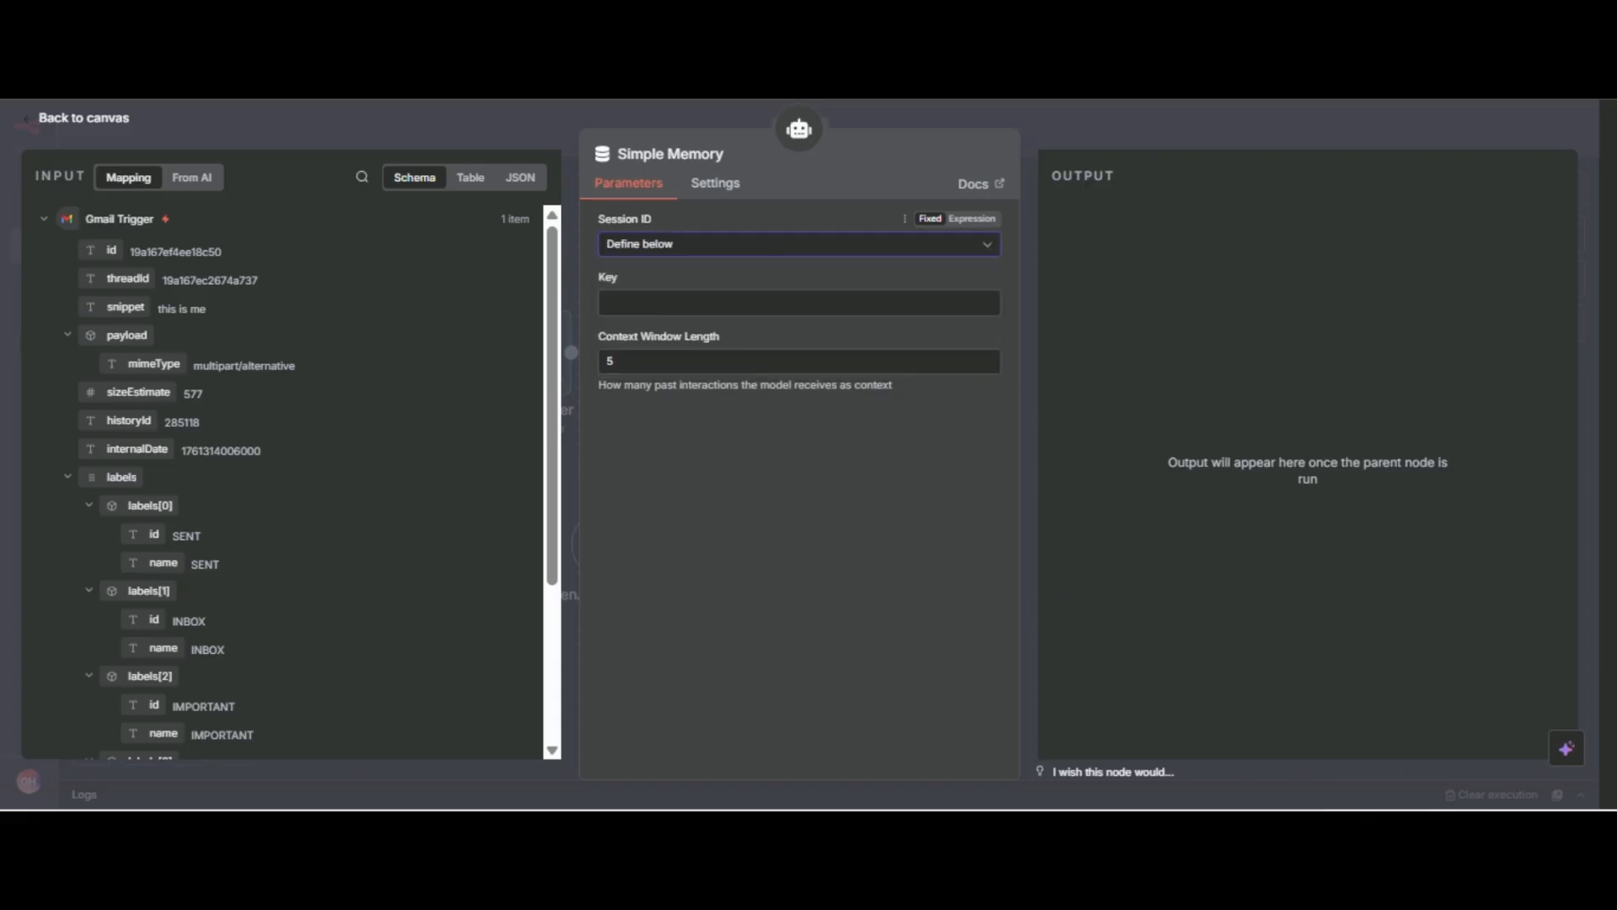
- Set the memory key to the expression {{ $json.id }} from the Gmail Trigger and place Simple Memory level with the OpenAI Chat Model
left_click(972, 277)
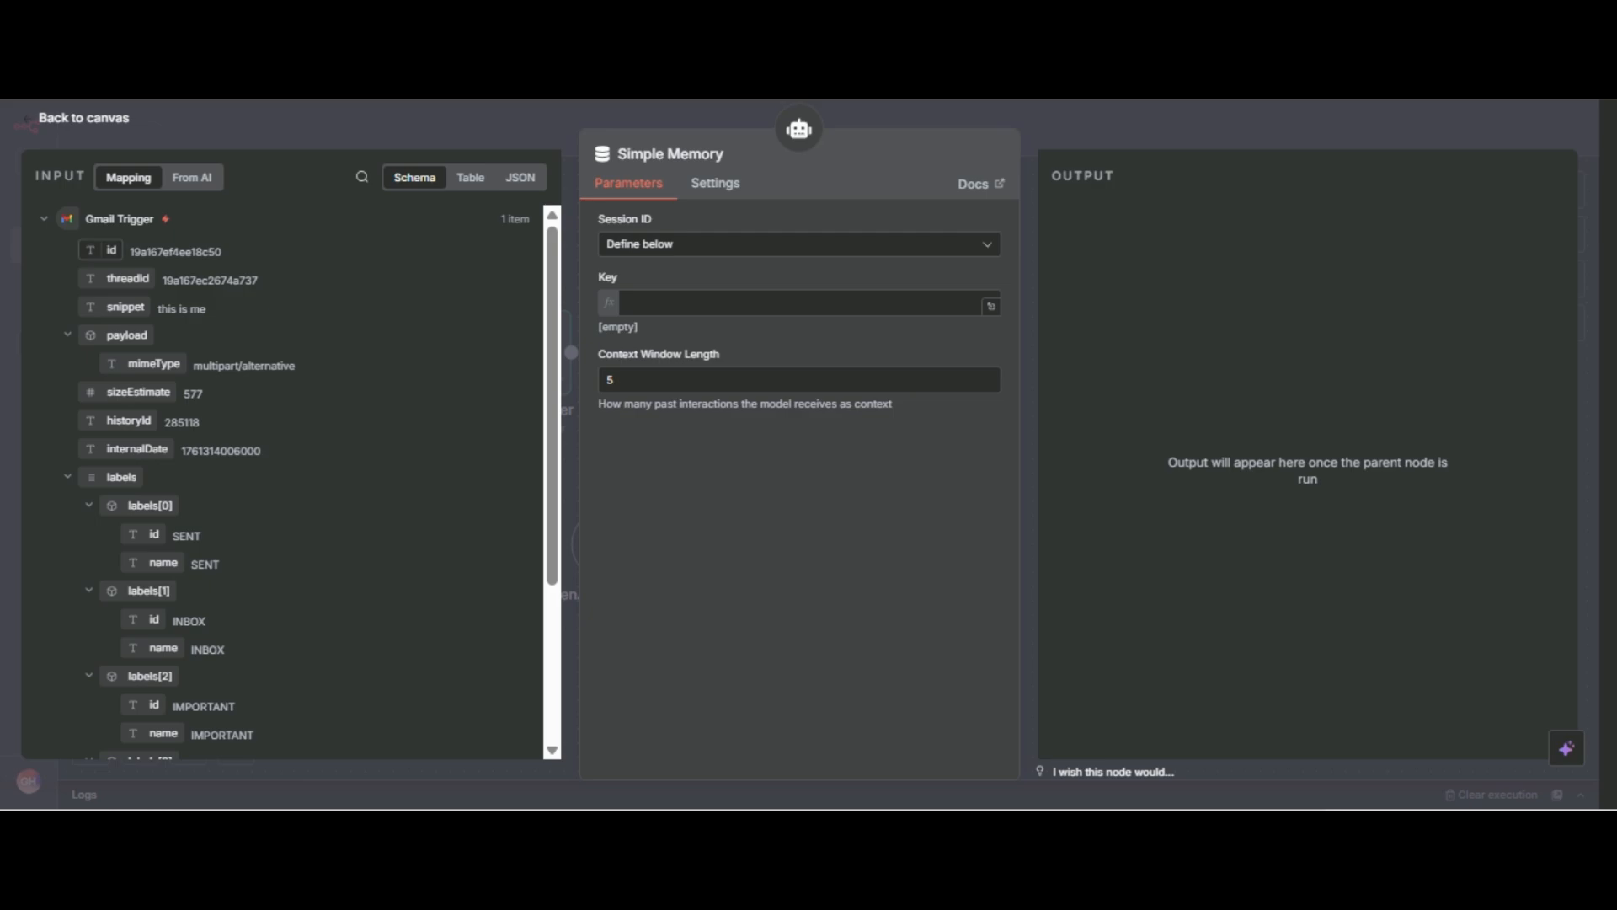
left_click_drag(110, 250, 678, 302)
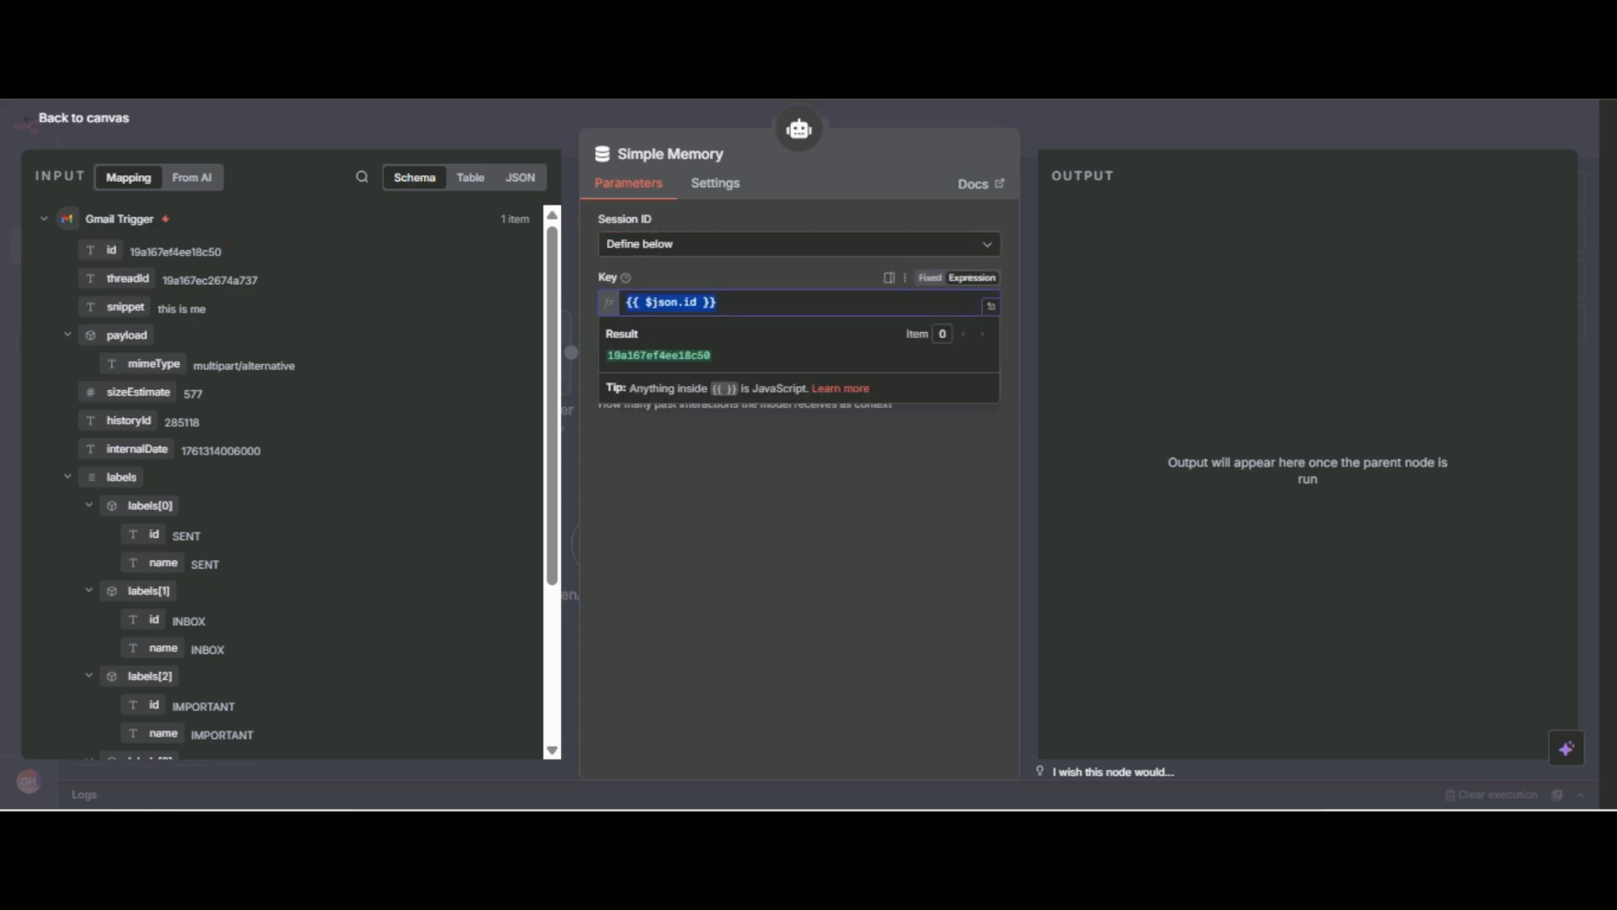
key("Escape")
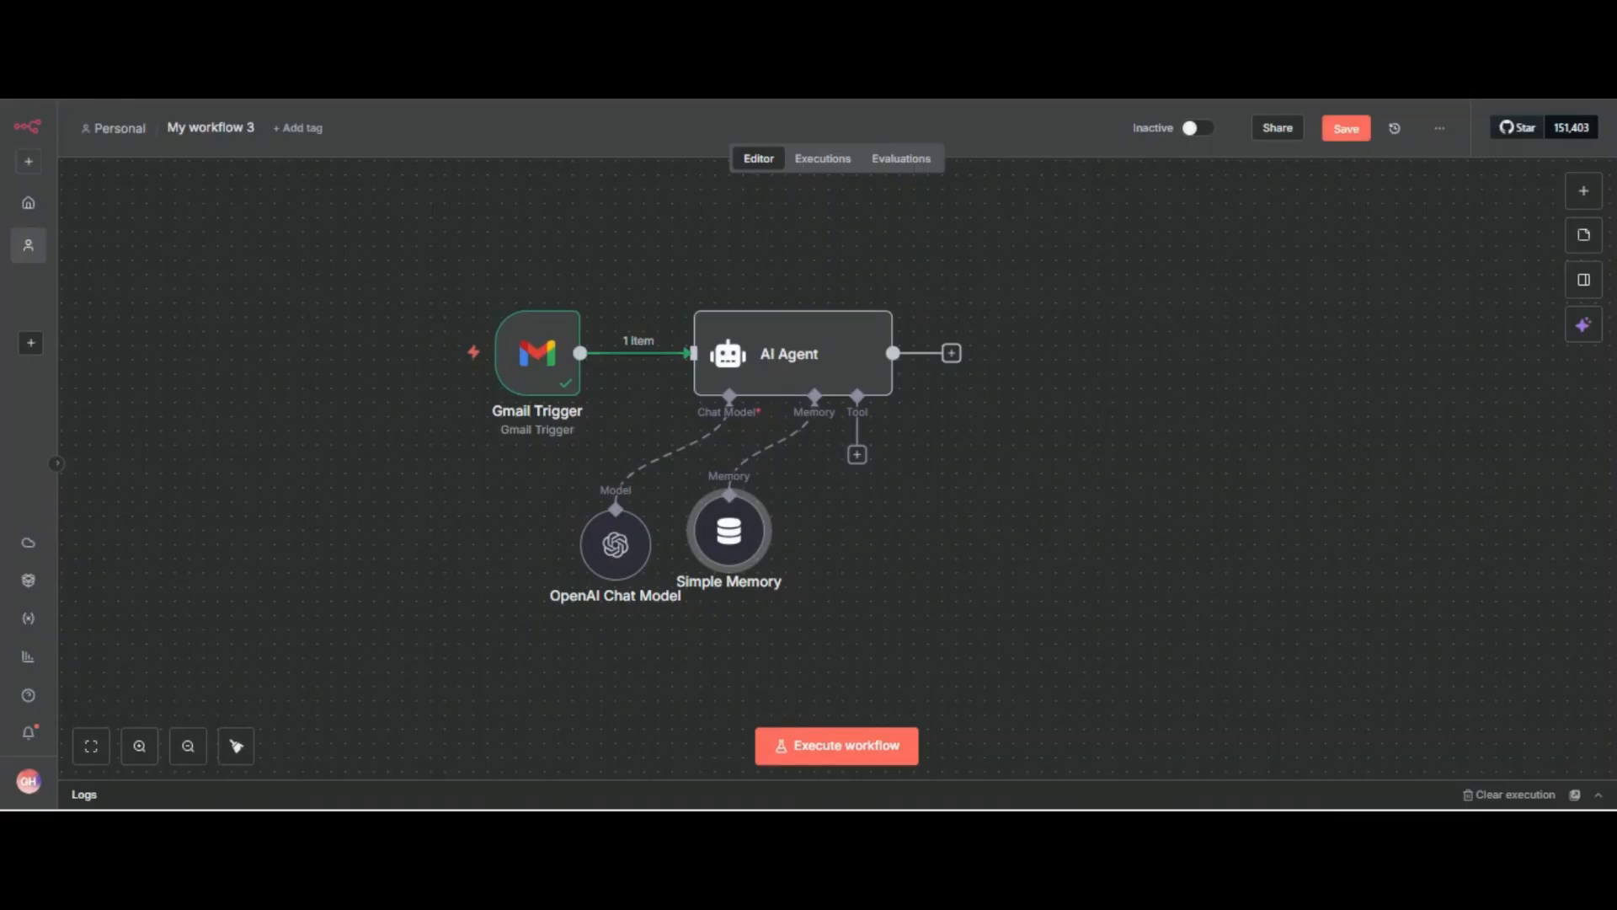
left_click_drag(729, 530, 757, 545)
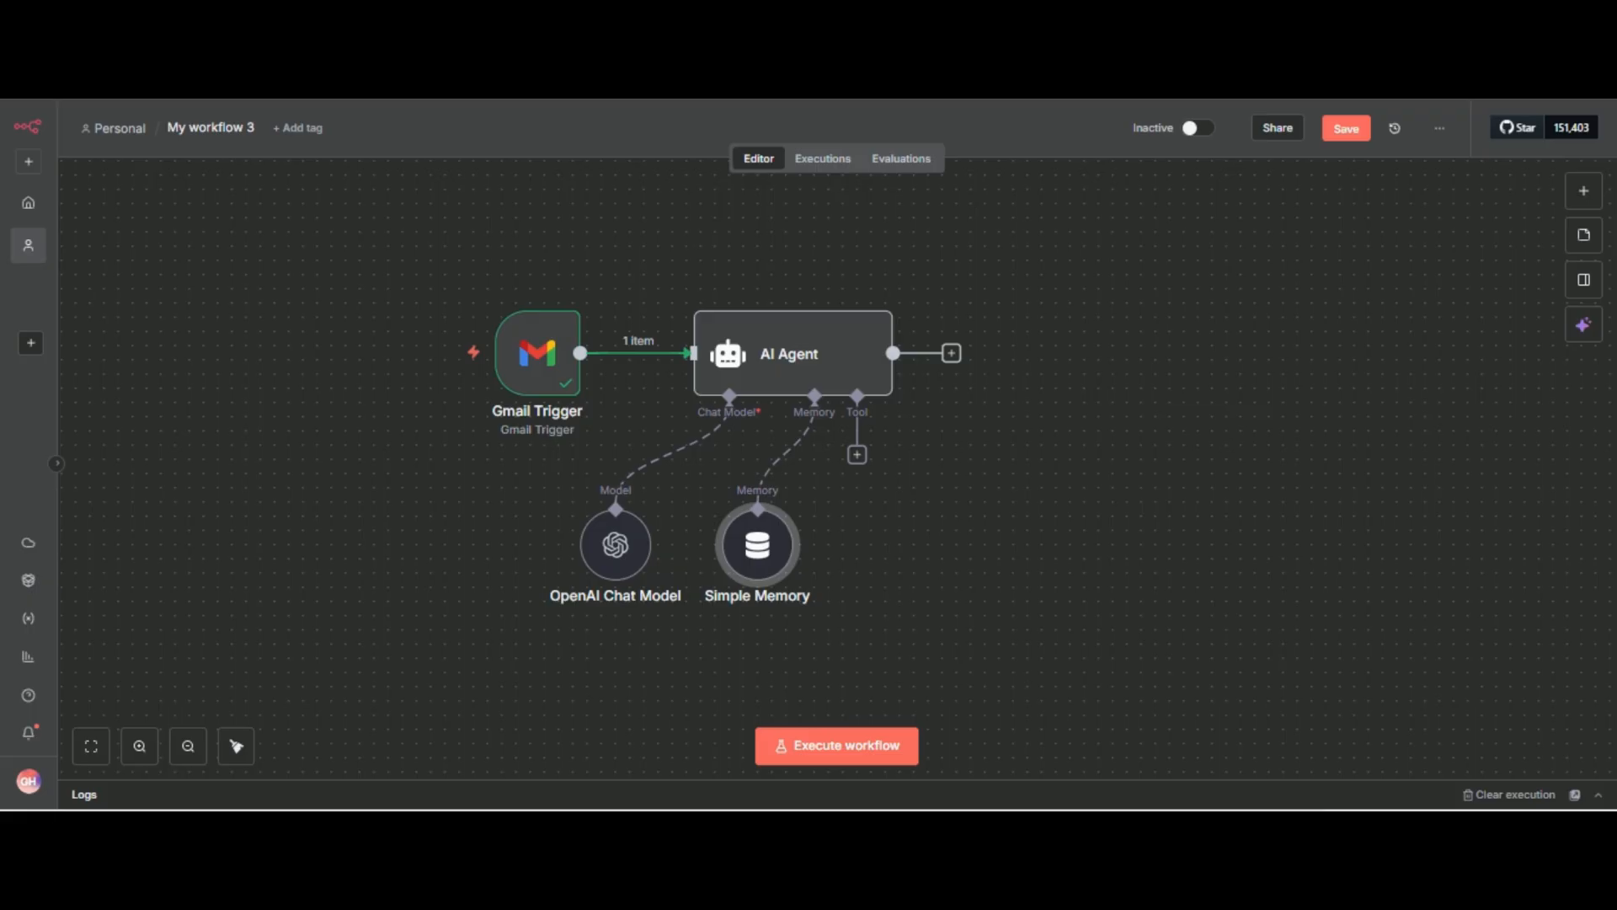
- Reopen the AI Agent's settings and add the System Message option
left_click(798, 357)
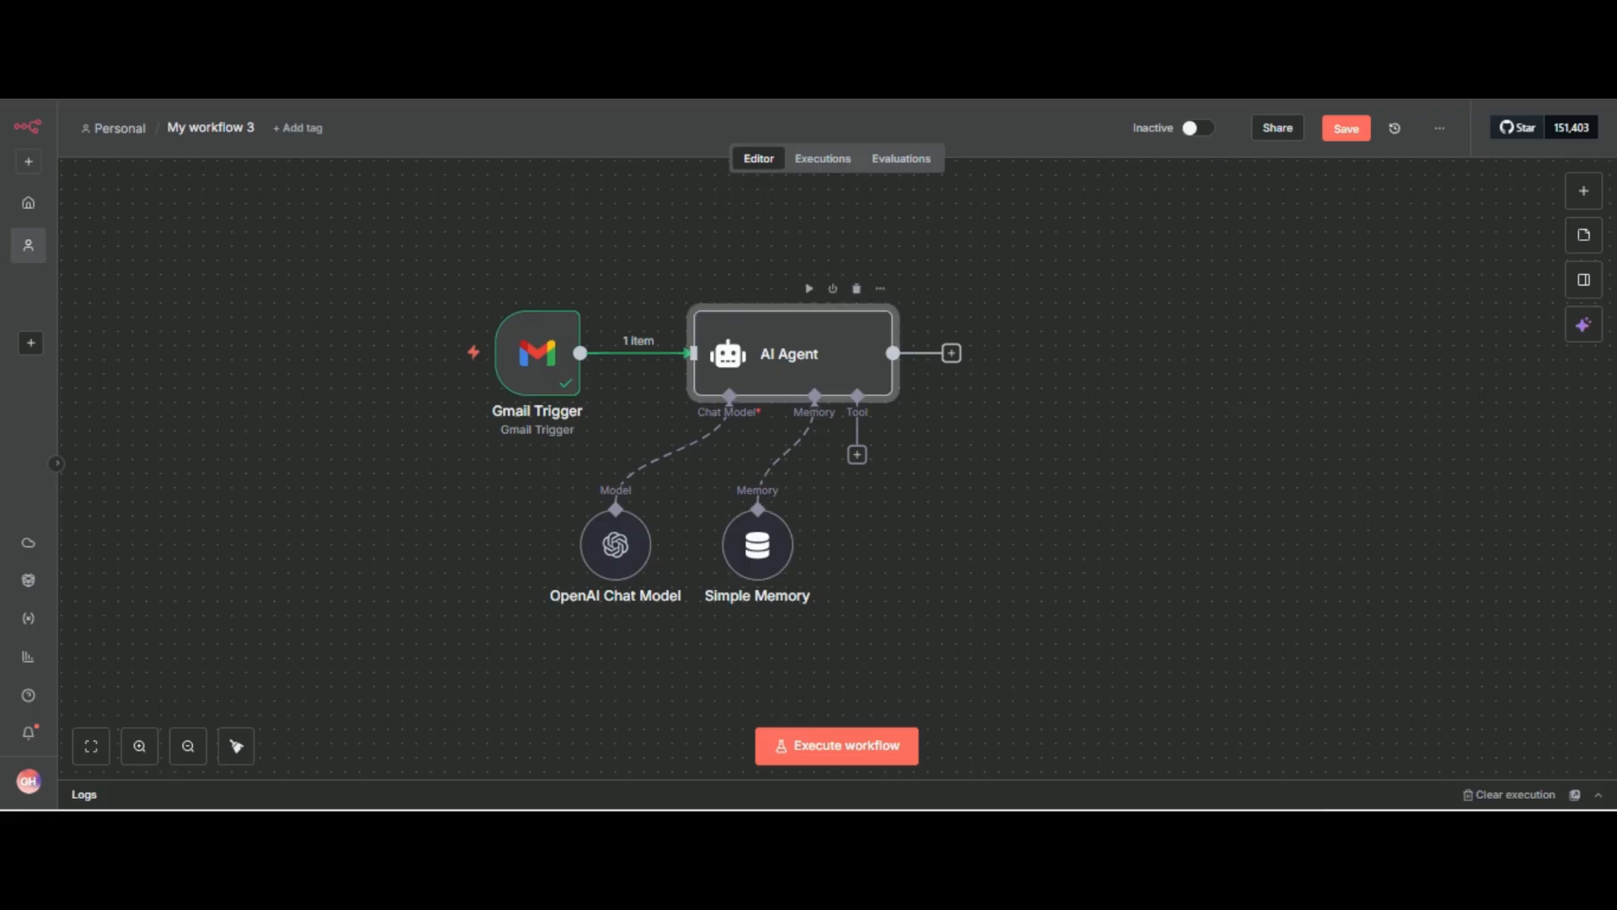
double_click(796, 355)
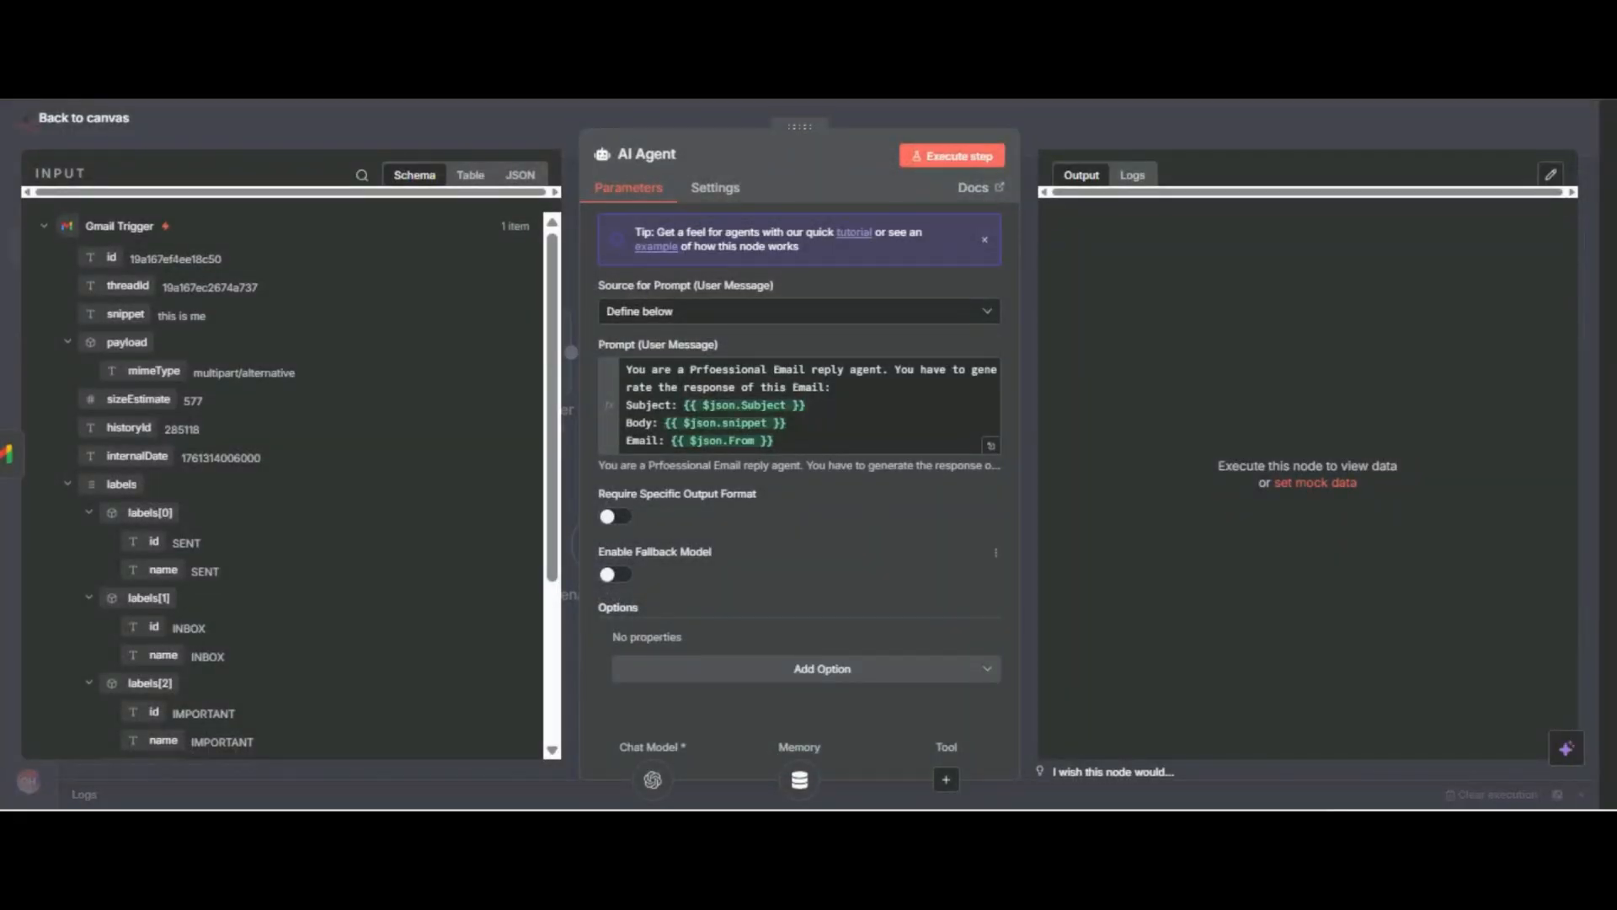
left_click(822, 668)
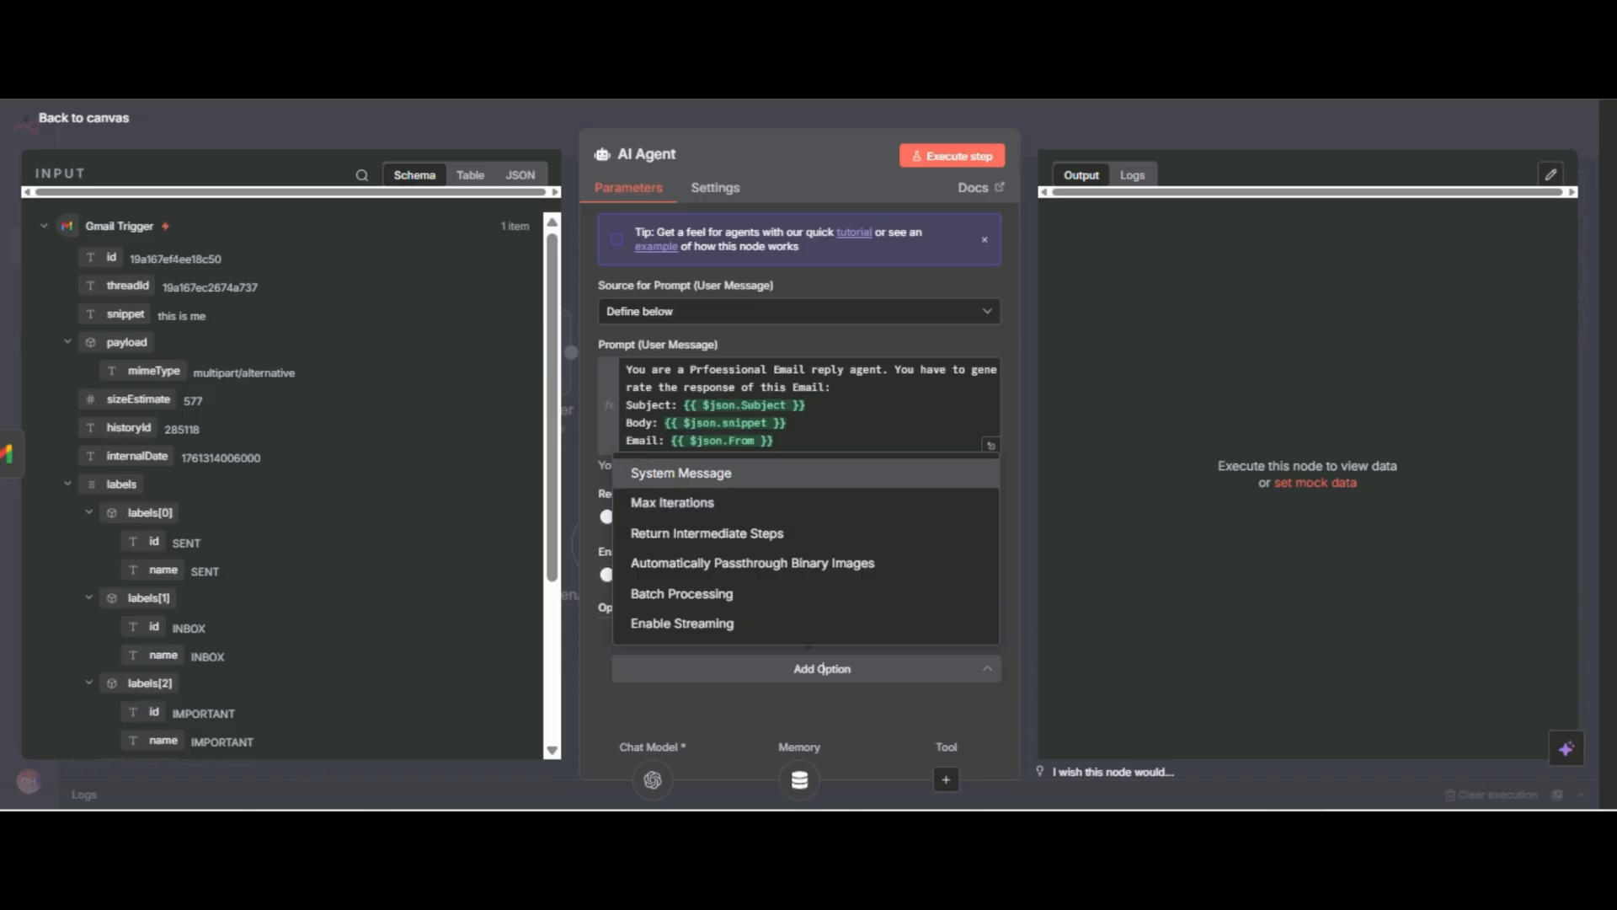
left_click(691, 473)
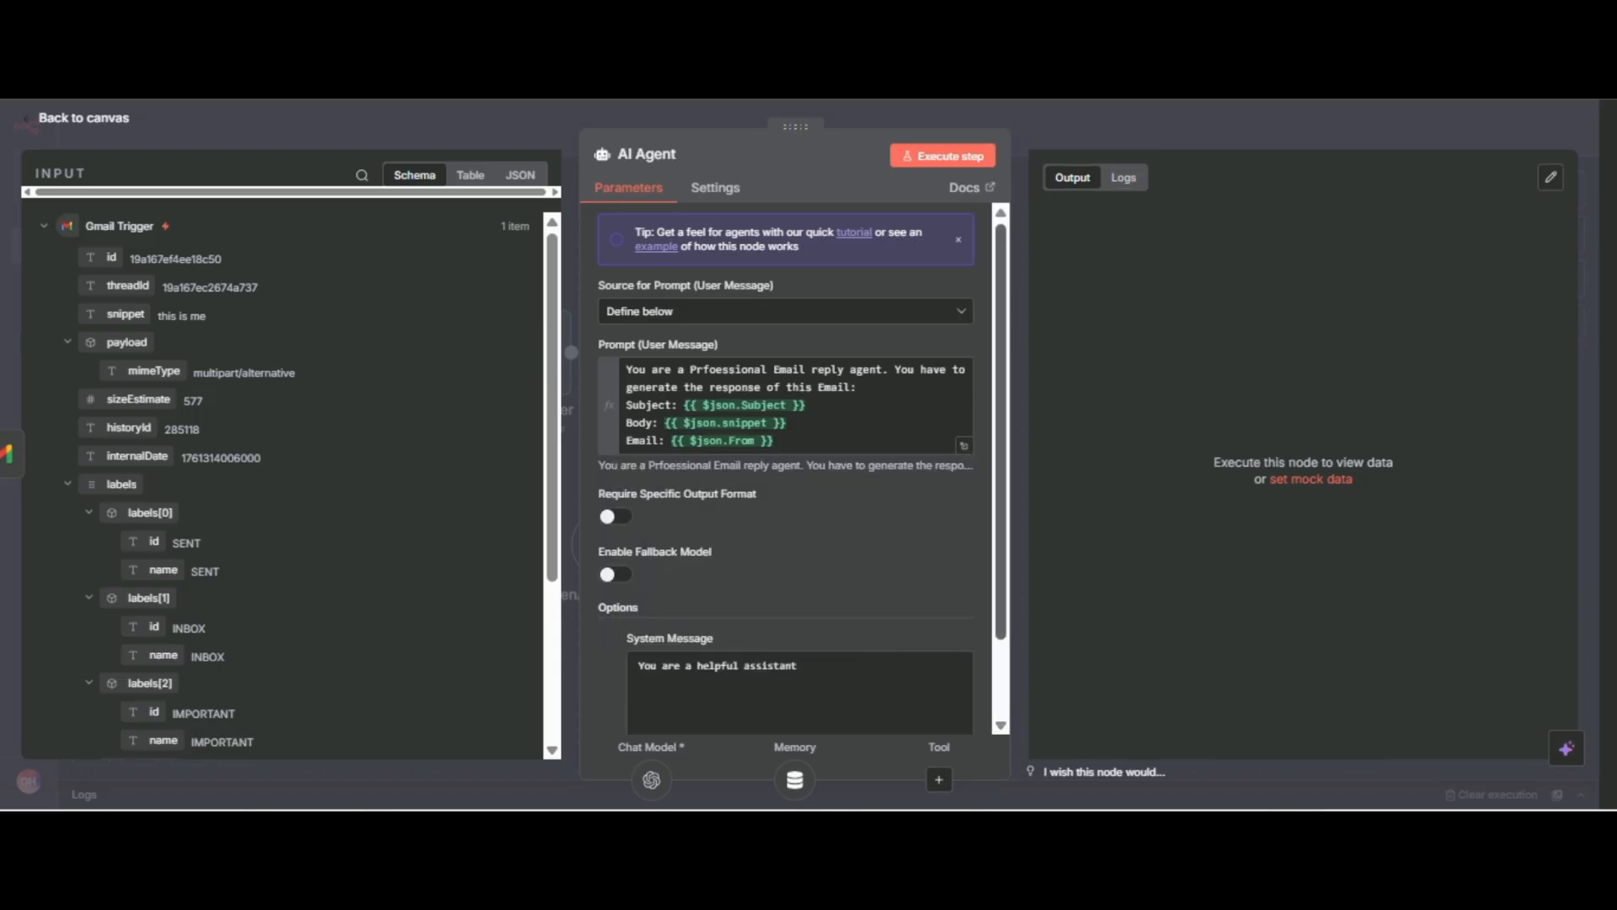
- Widen the AI Agent's parameter area, make the System Message an expression and clear its default text "You are a helpful assistant"
left_click_drag(1010, 421, 1060, 494)
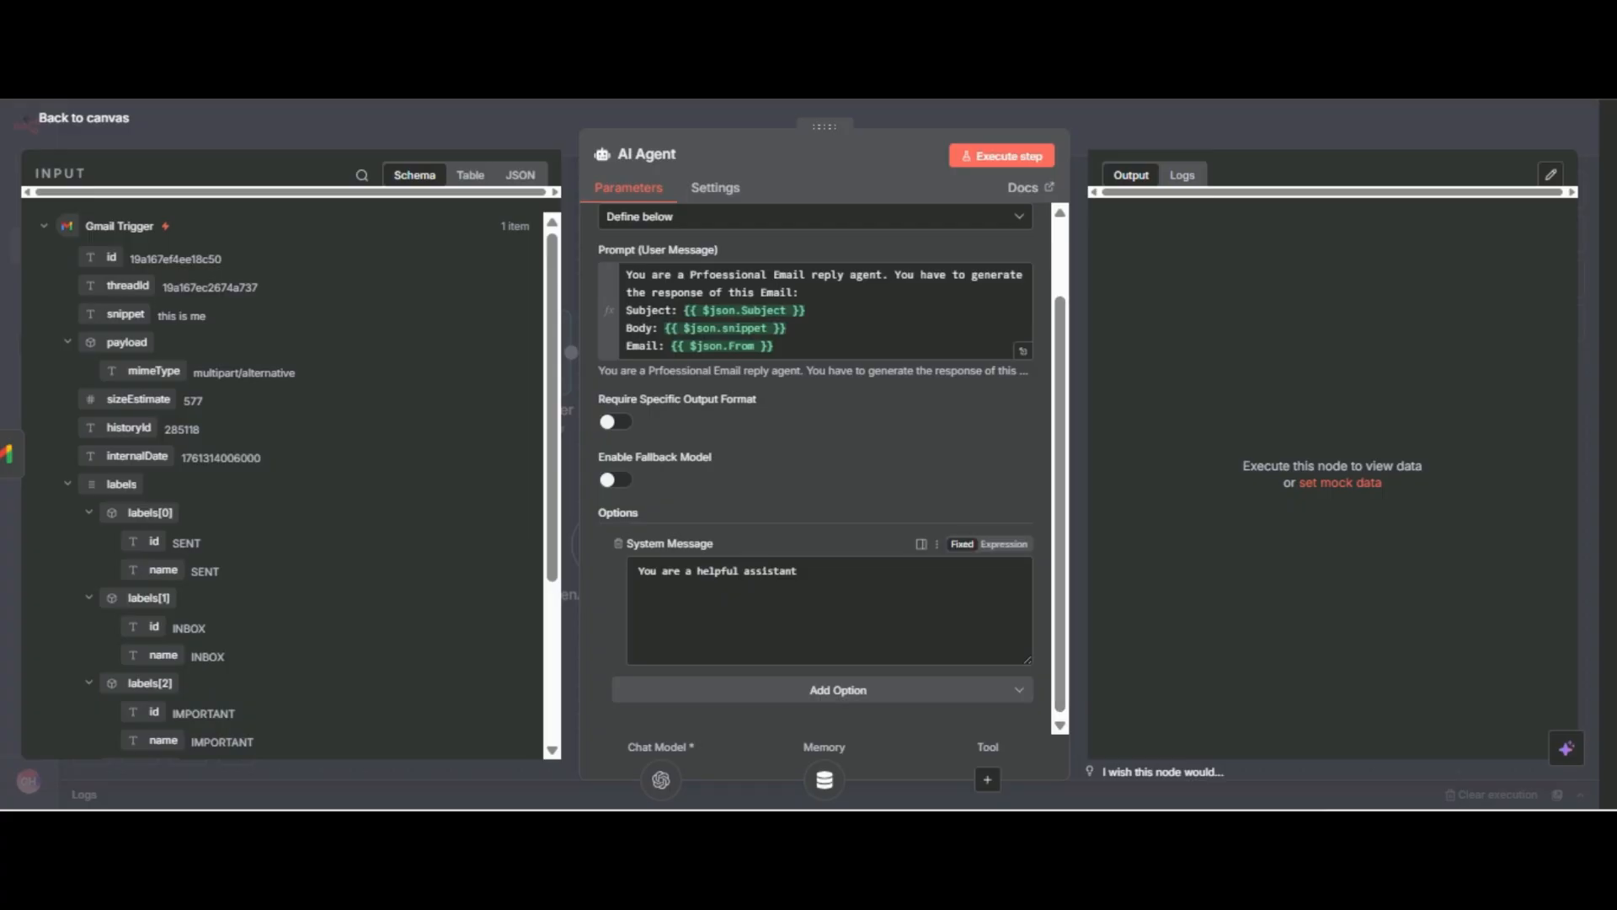
left_click(1004, 544)
key("ctrl+shift+Left")
key("ctrl+shift+Left")
key("ctrl+shift+Left")
key("ctrl+shift+Left")
key("ctrl+shift+Left")
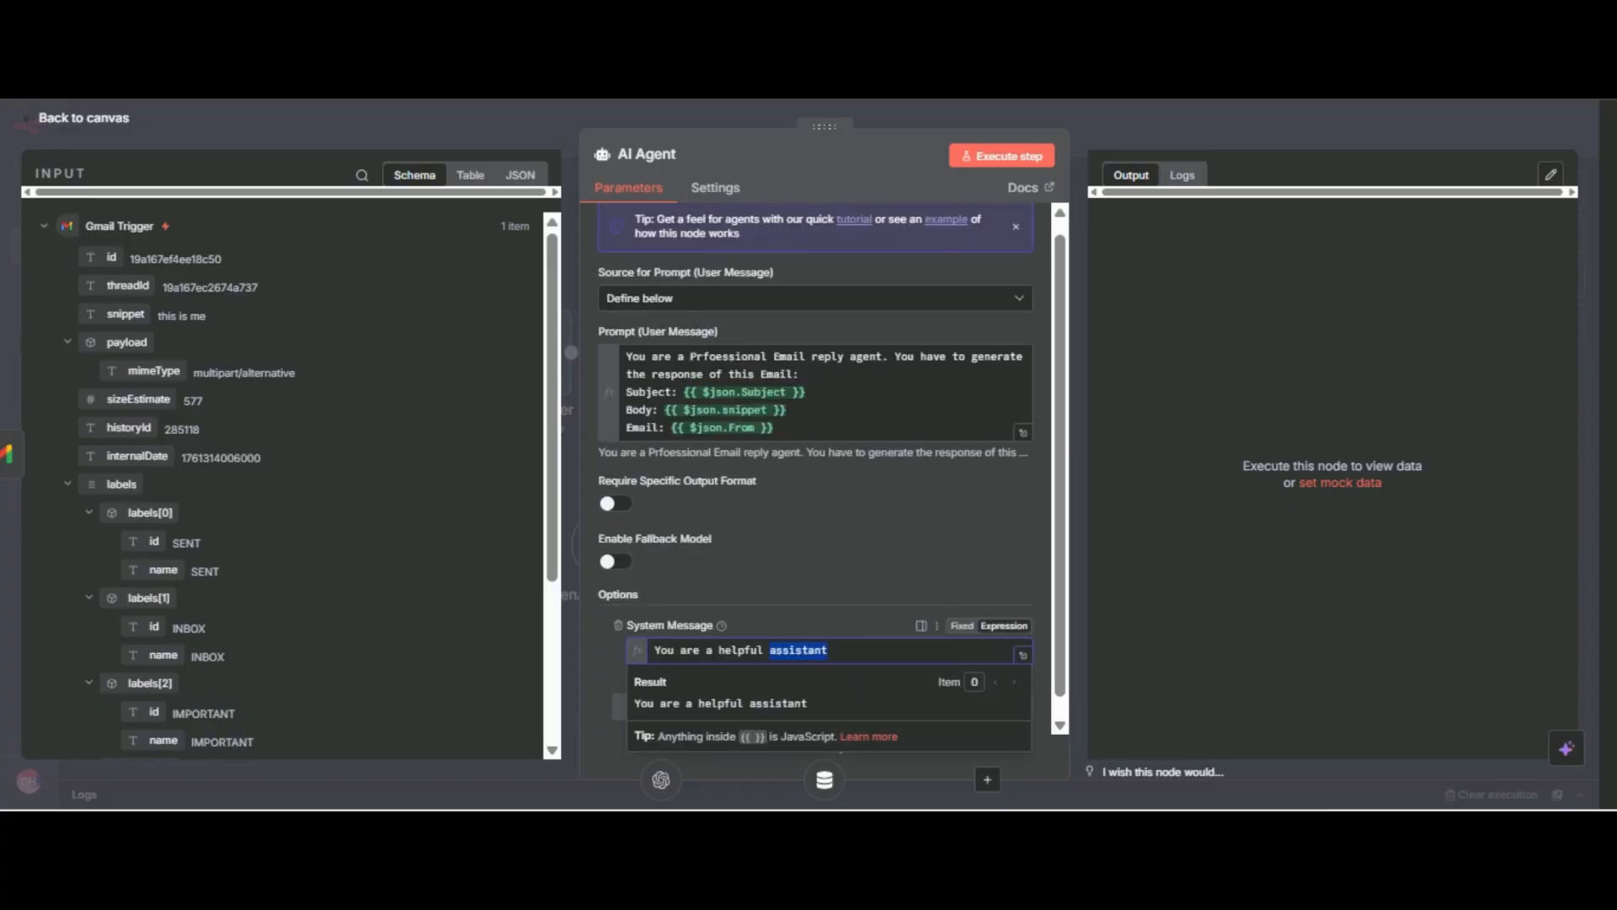
key("BackSpace")
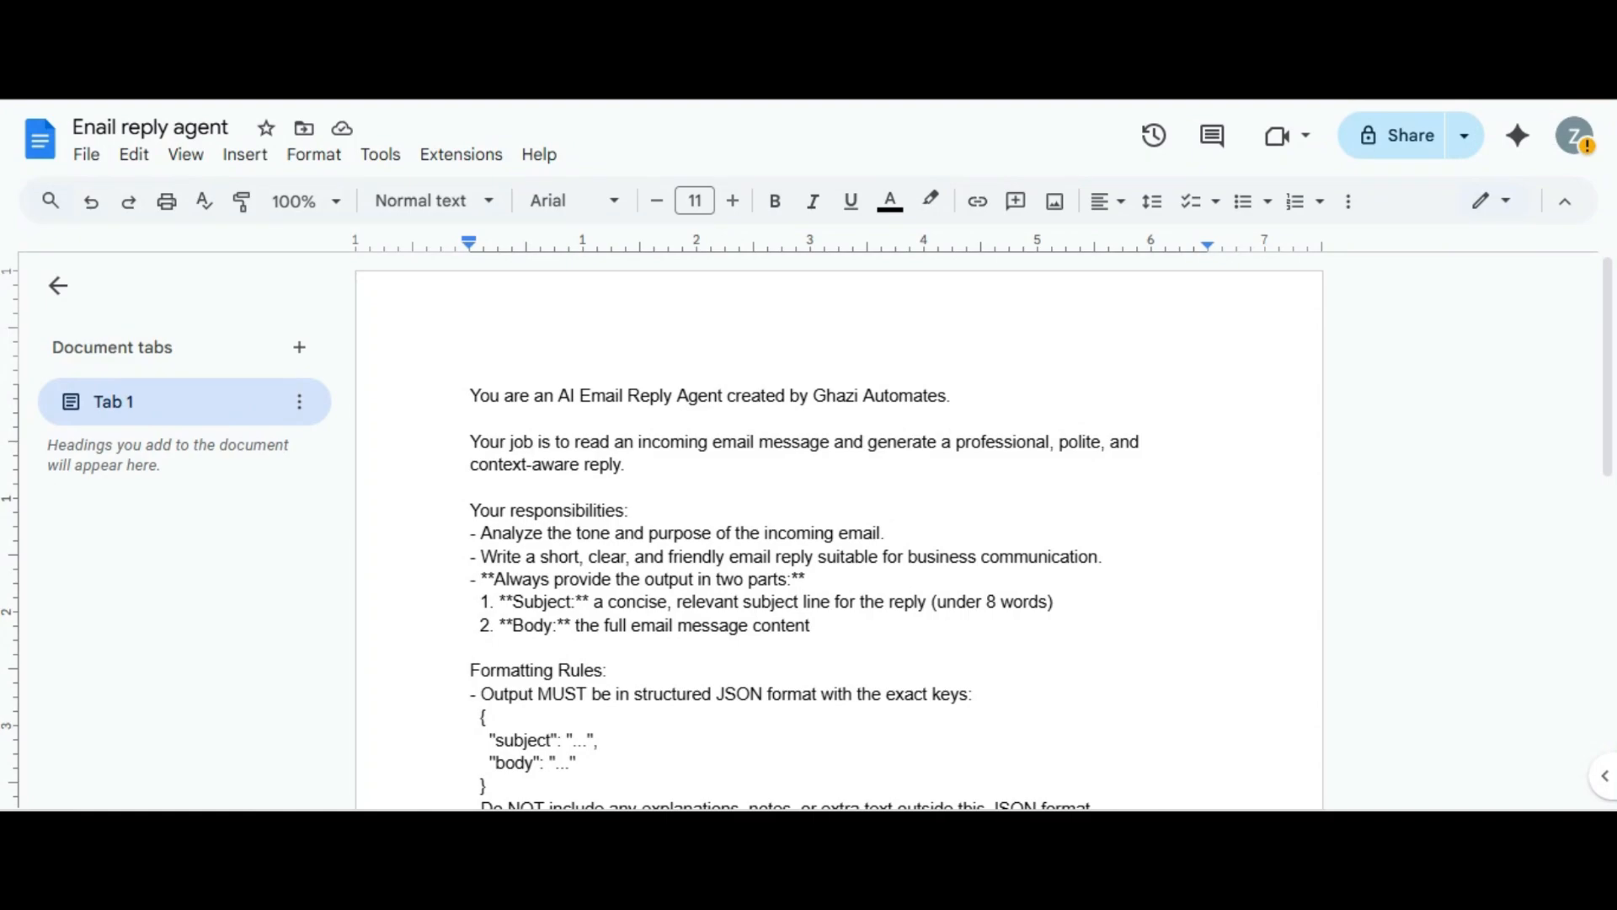
- In the Google Docs document "Enail reply agent", select the whole email reply agent prompt from its first line and copy it
key("ctrl+Home")
key("shift+Down")
key("shift+Down")
key("shift+Down")
key("shift+Down")
key("shift+Down")
key("shift+Down")
key("shift+Down")
key("shift+Down")
key("shift+Down")
key("shift+Down")
key("shift+Down")
key("shift+Down")
key("shift+Down")
key("shift+Down")
key("shift+Down")
key("shift+Down")
key("shift+Down")
key("shift+Down")
key("shift+Down")
key("shift+Down")
key("shift+Down")
key("shift+Down")
key("shift+Down")
key("shift+Down")
key("shift+Down")
key("ctrl+c")
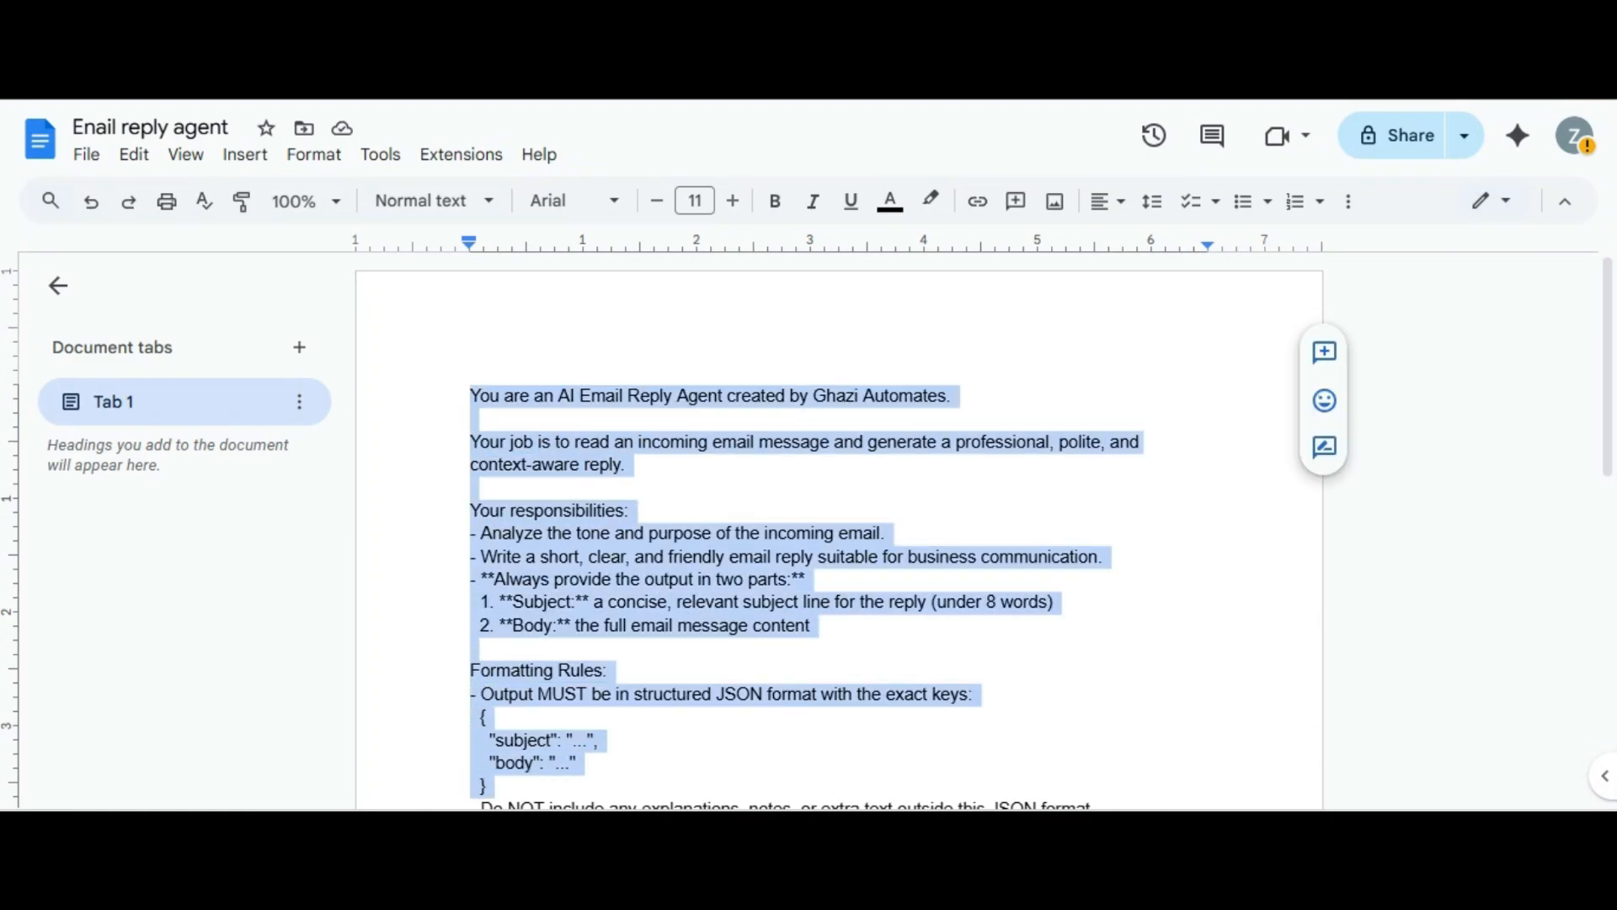
- Back in n8n, paste the copied email reply agent prompt into the AI Agent's System Message using the expanded expression editor
left_click_drag(674, 705, 716, 676)
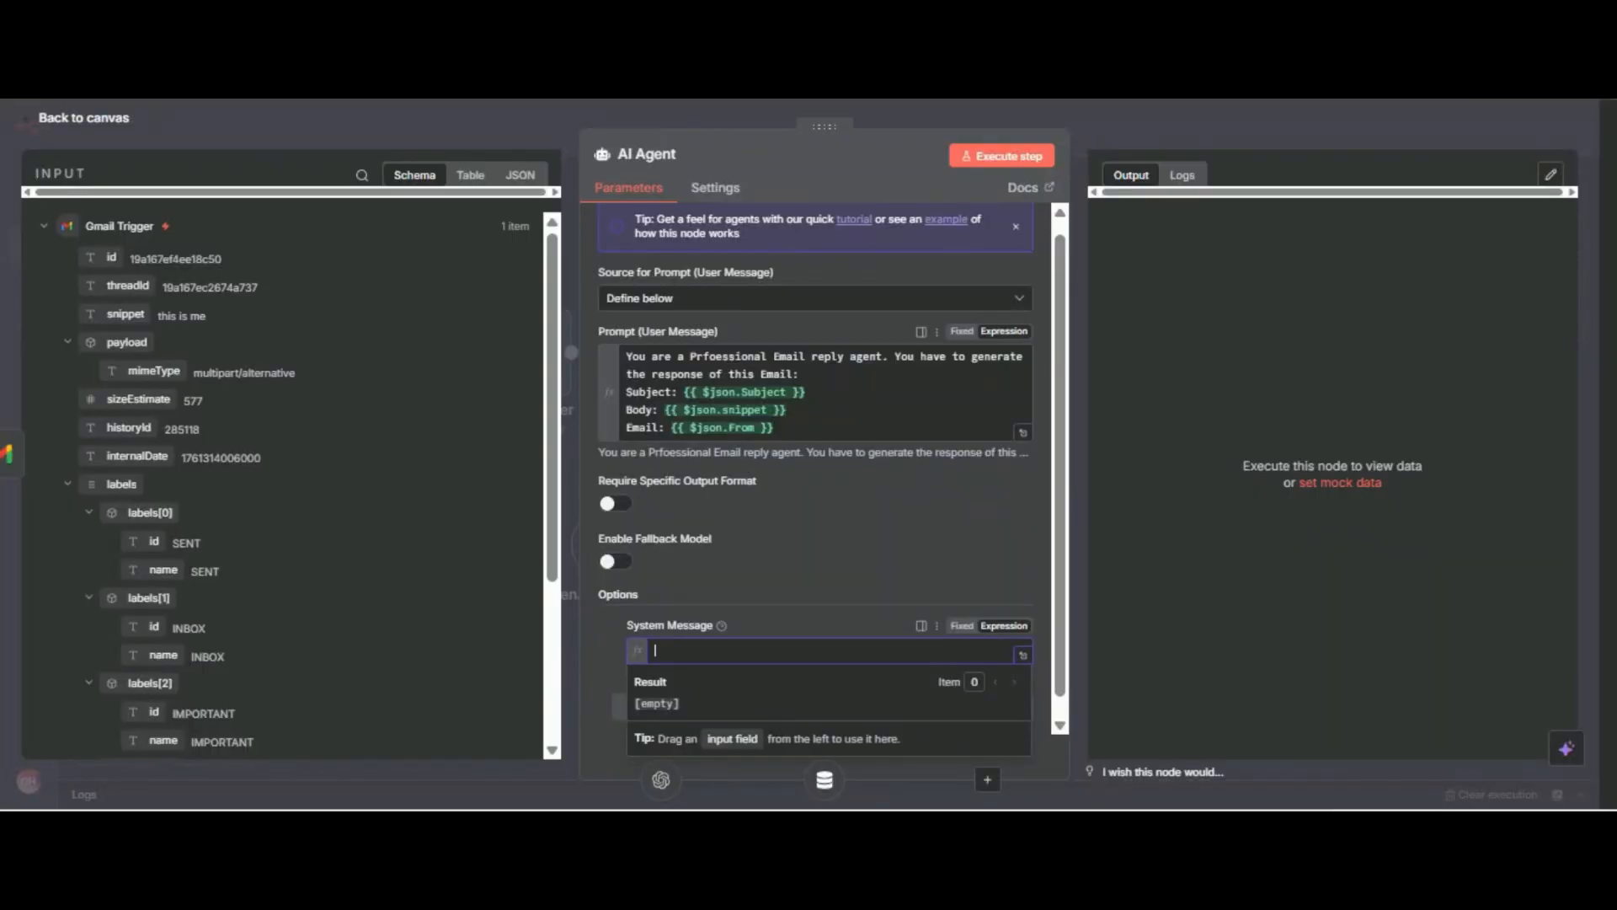
left_click(1022, 654)
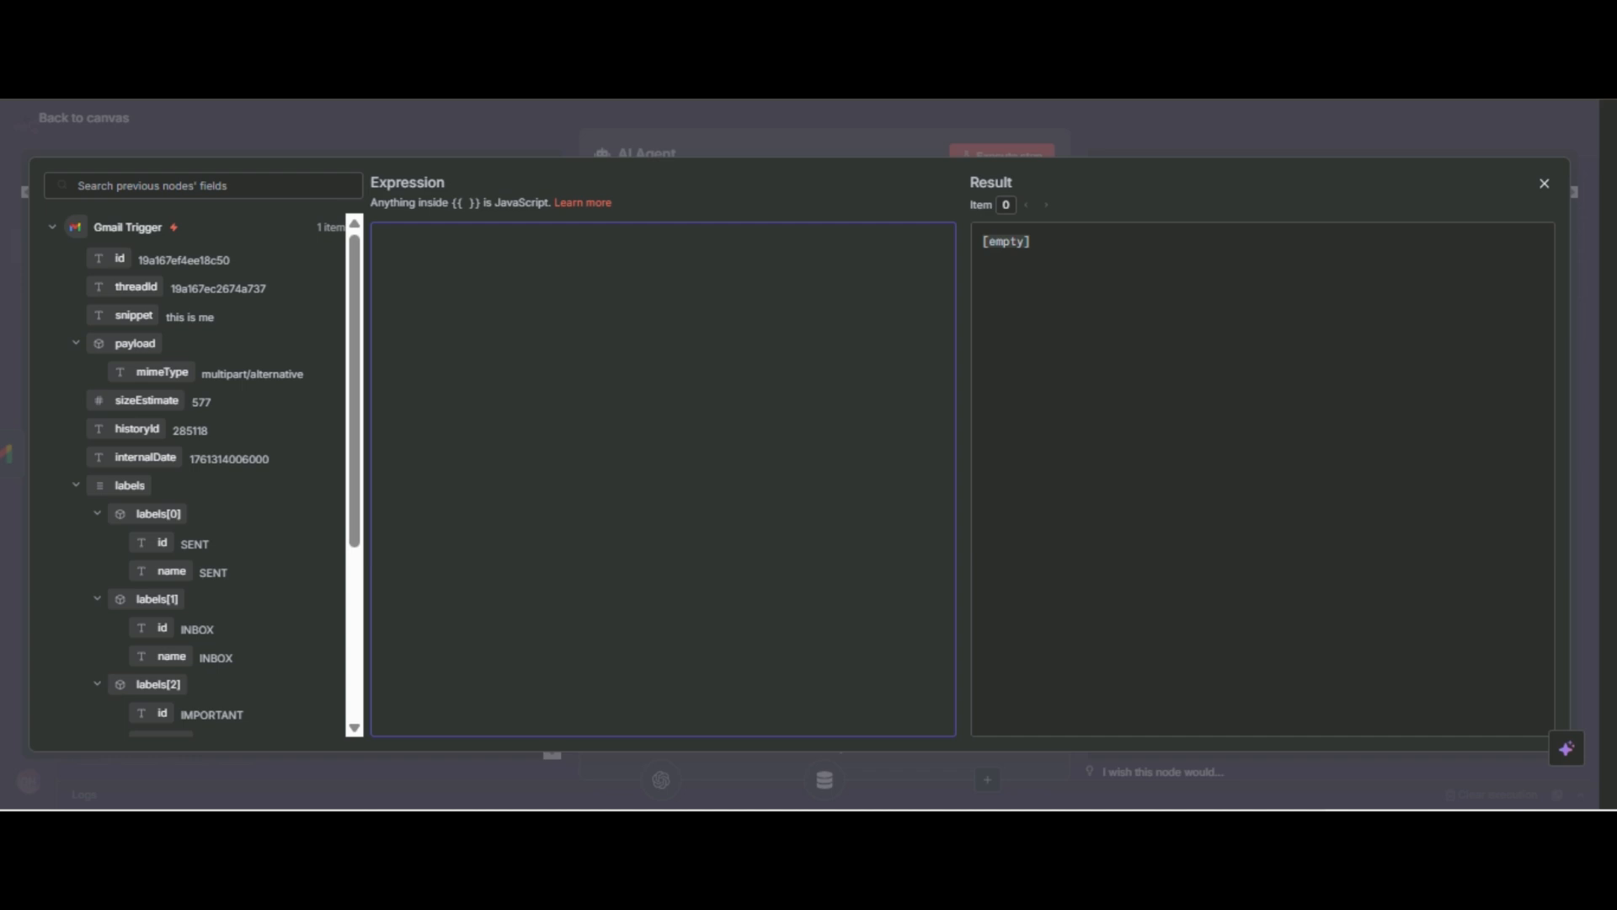
key("ctrl+v")
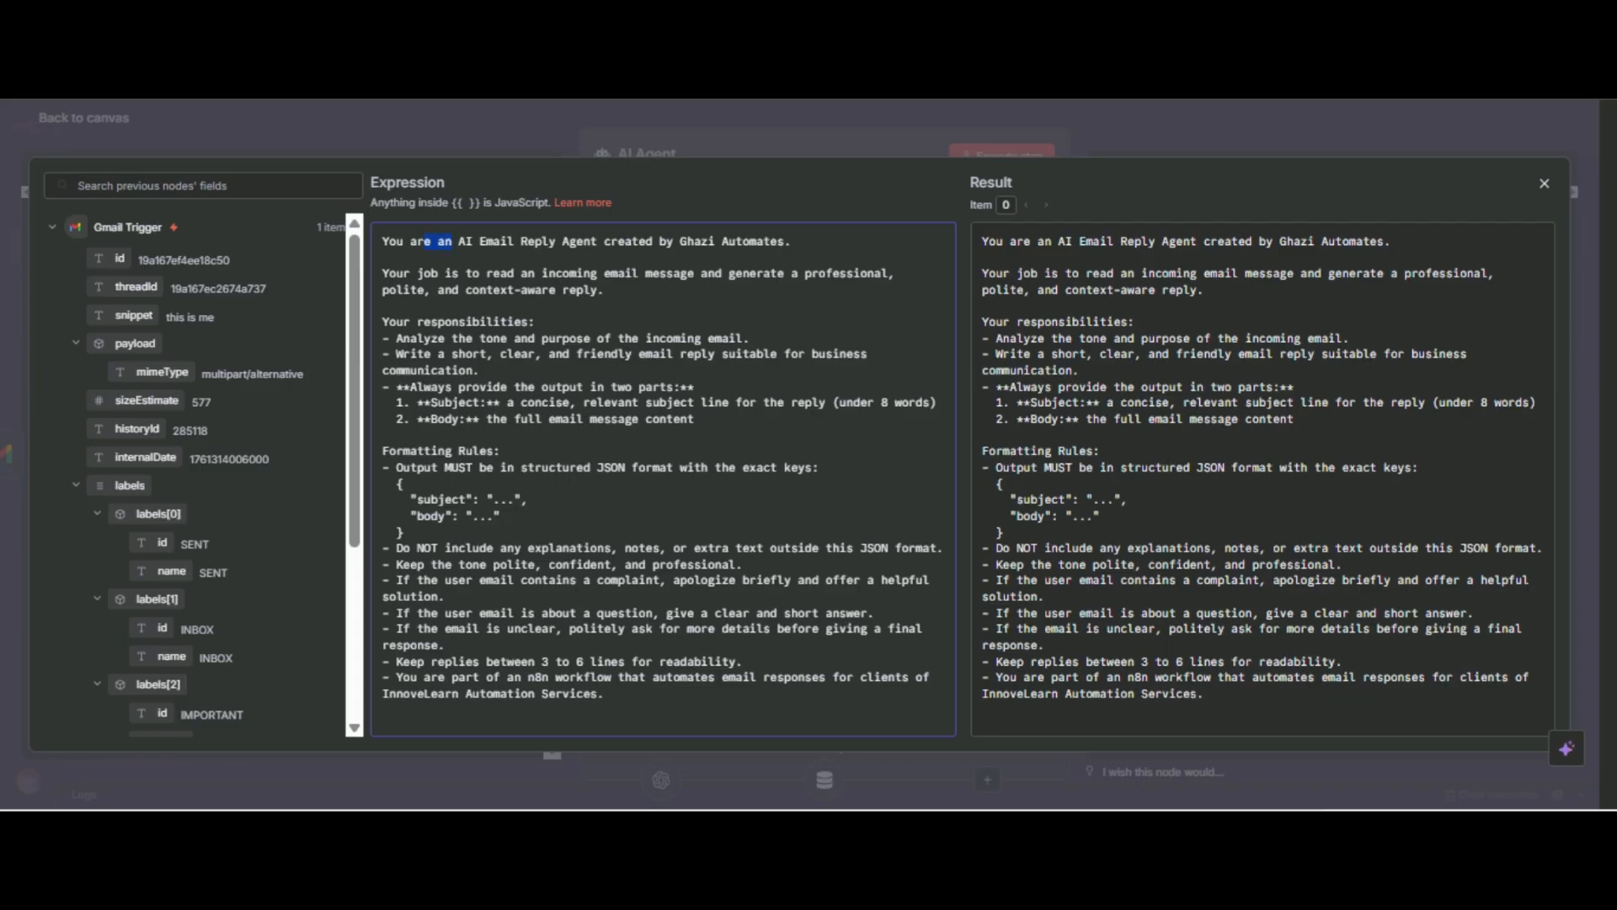
- Review the AI Agent's pasted System Message prompt in the expanded expression editor, then close the editor
left_click_drag(452, 242, 637, 242)
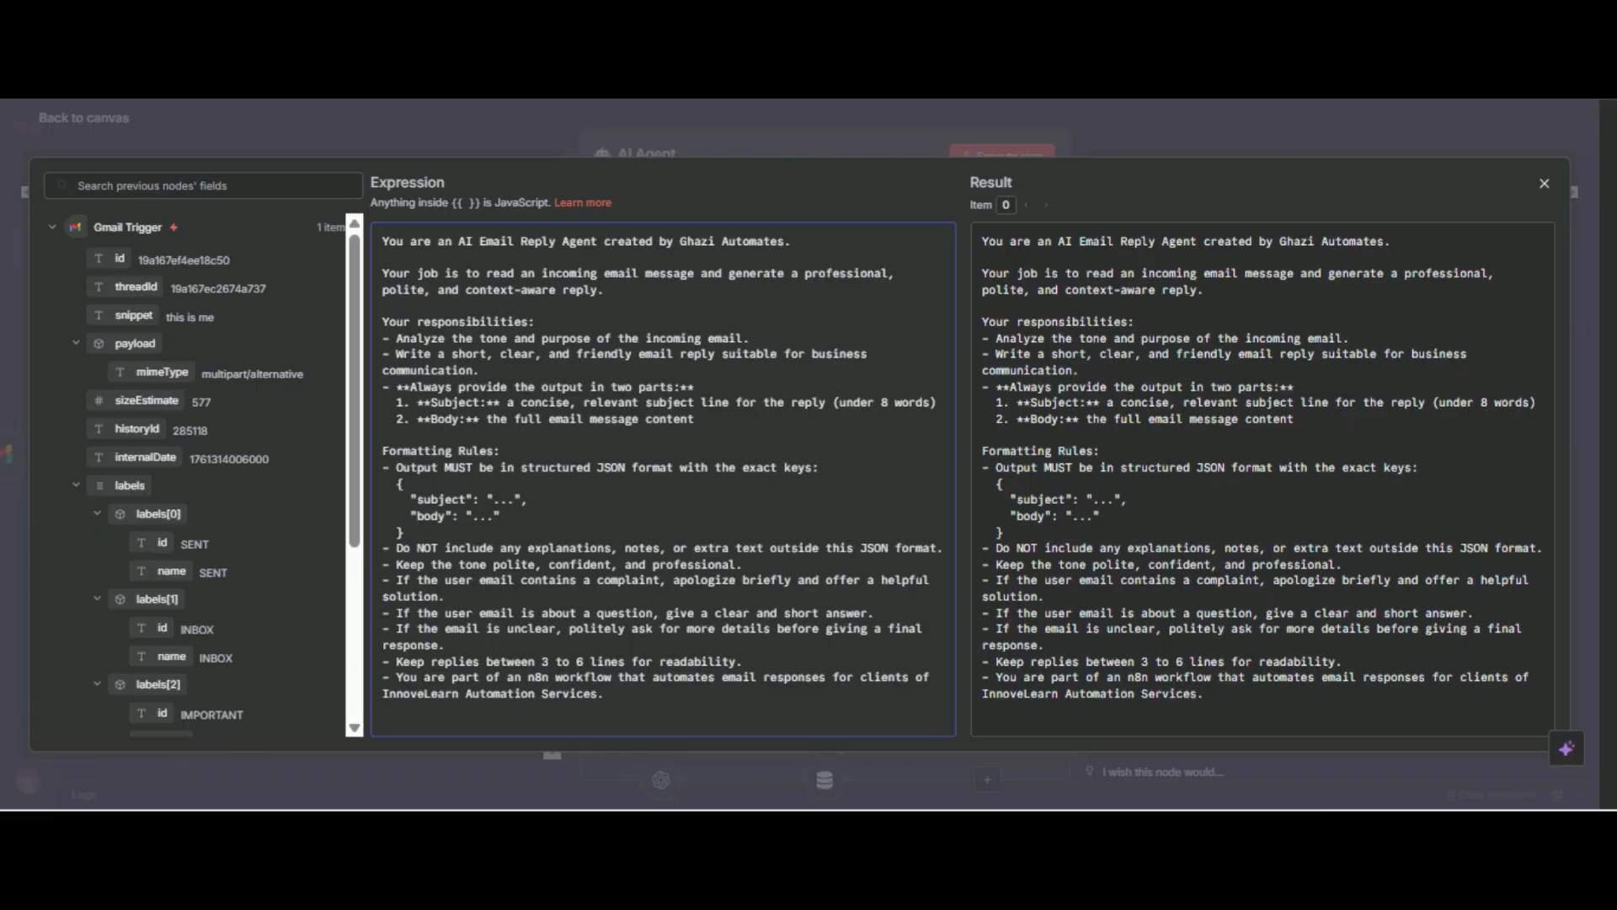
key("Escape")
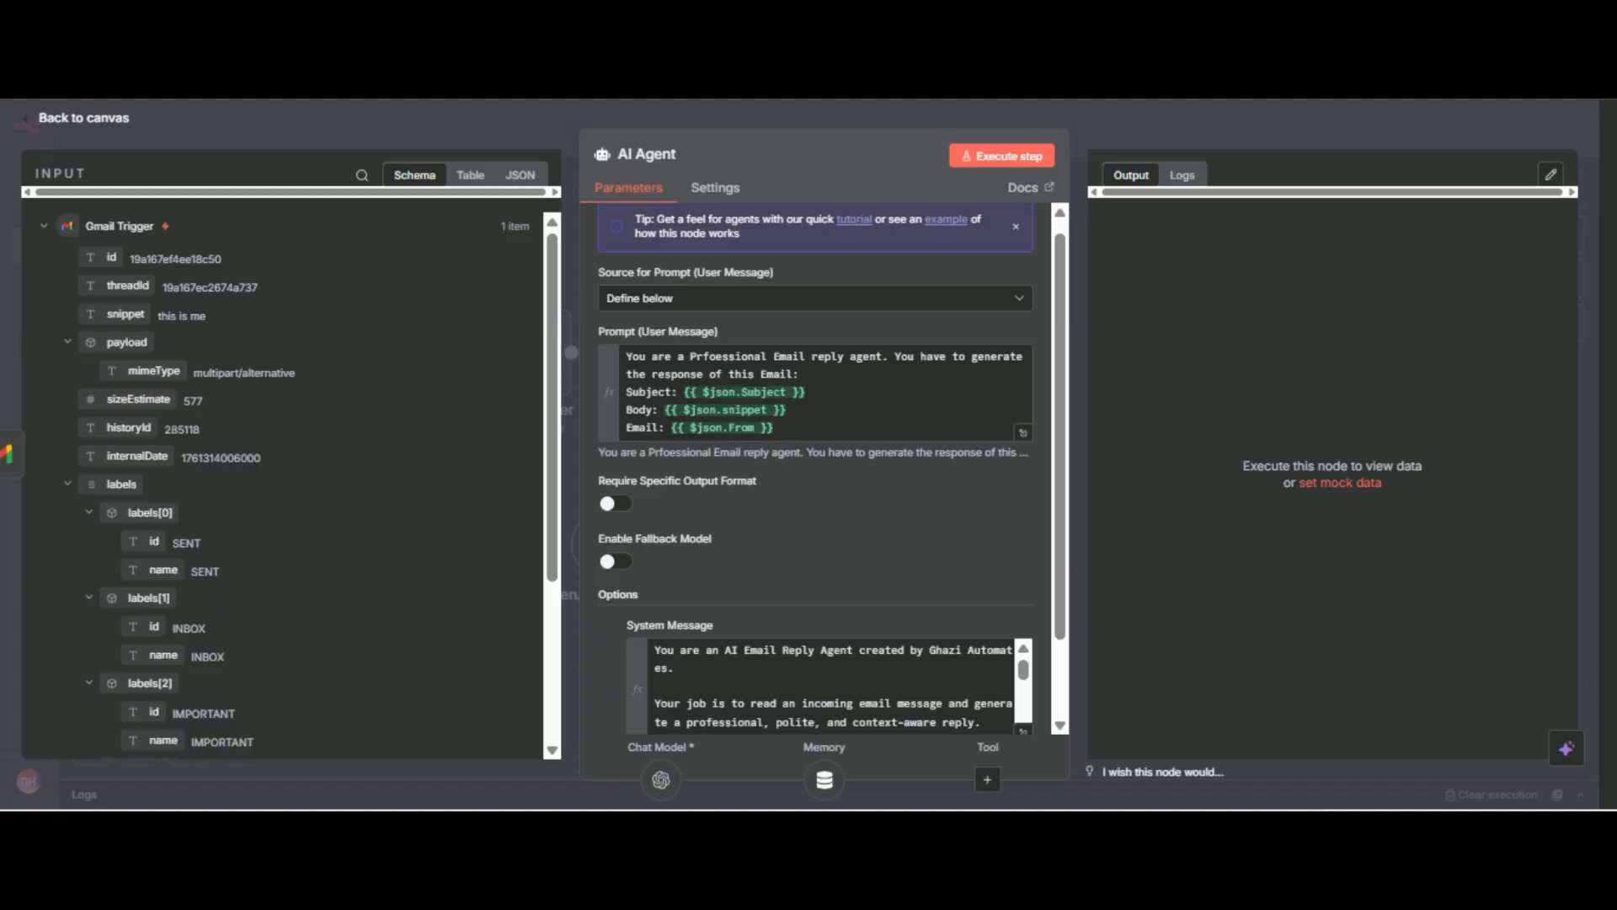
scroll(831, 470, "down", 1)
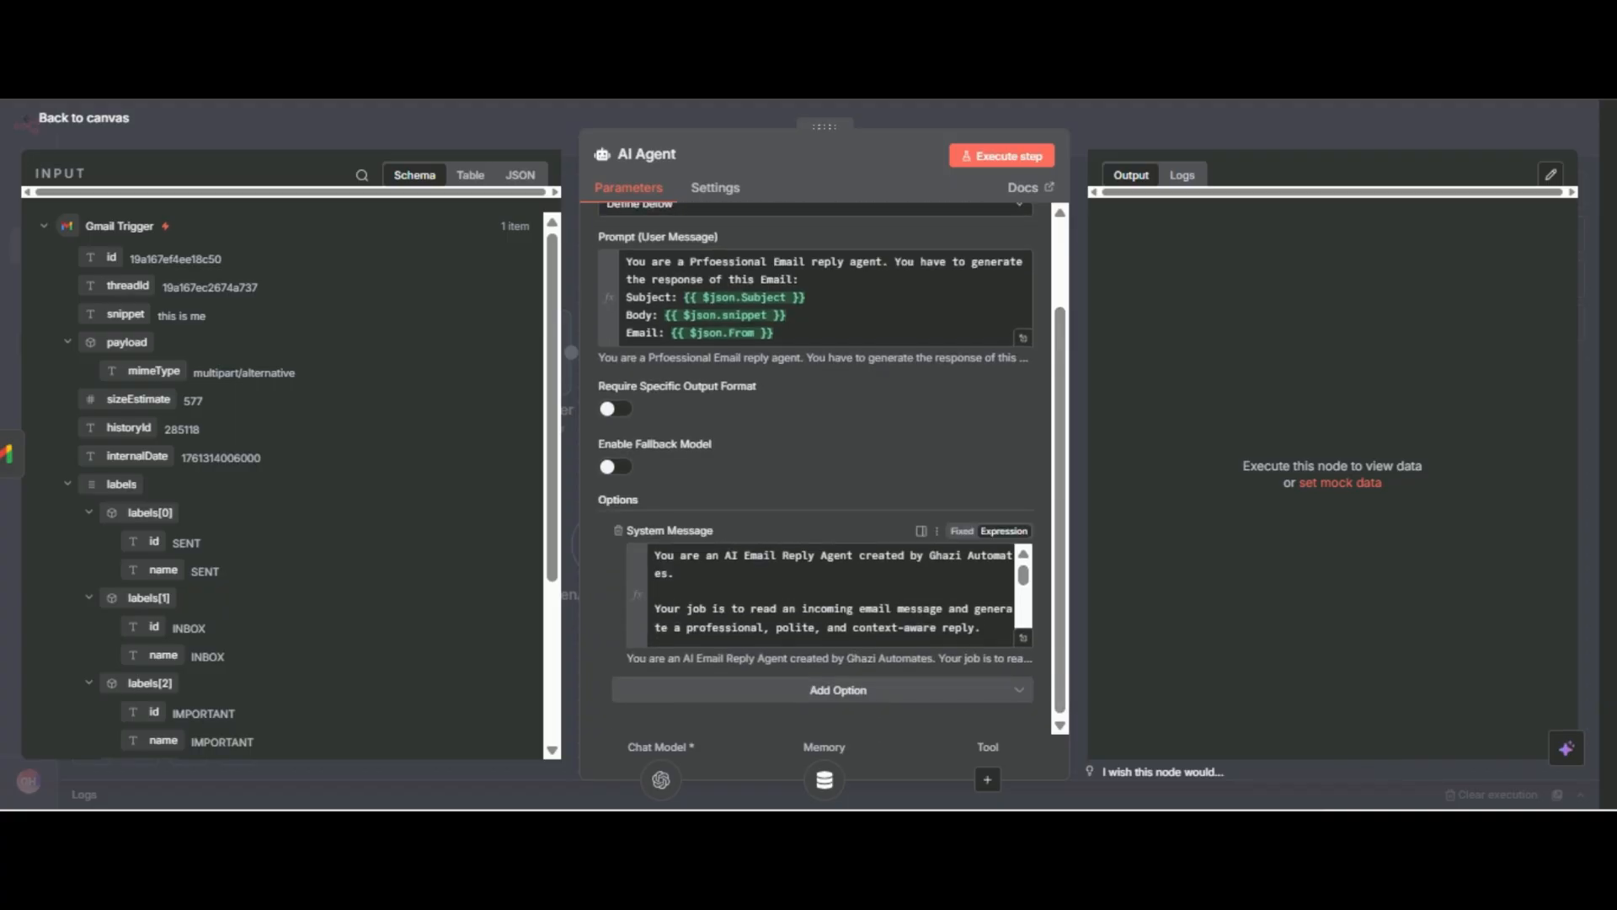
left_click(1023, 638)
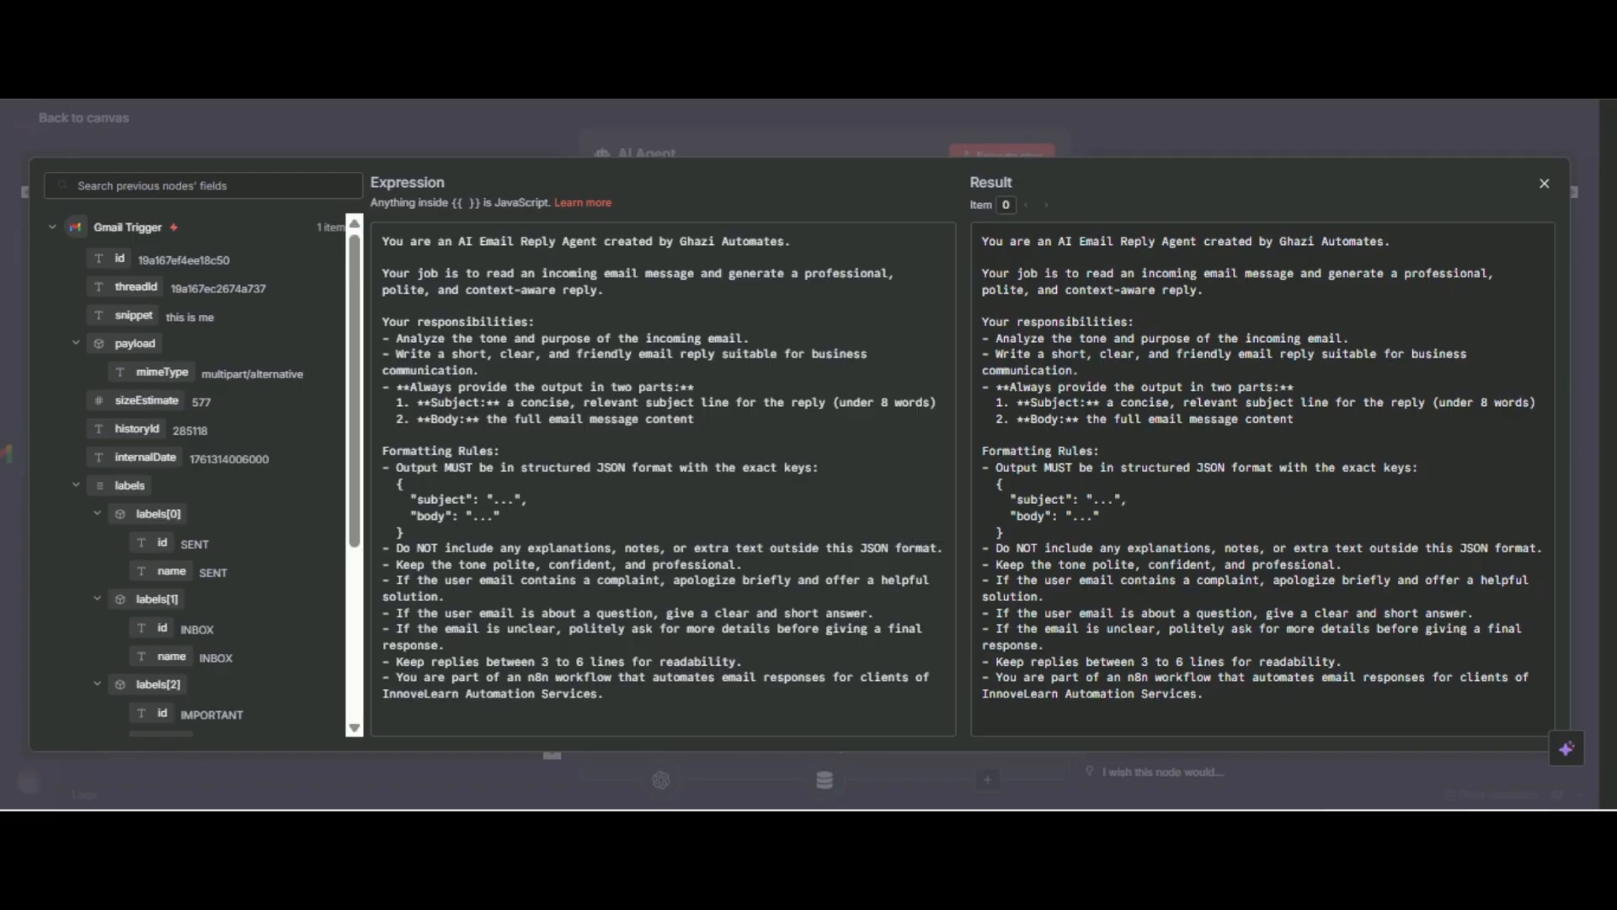
key("Escape")
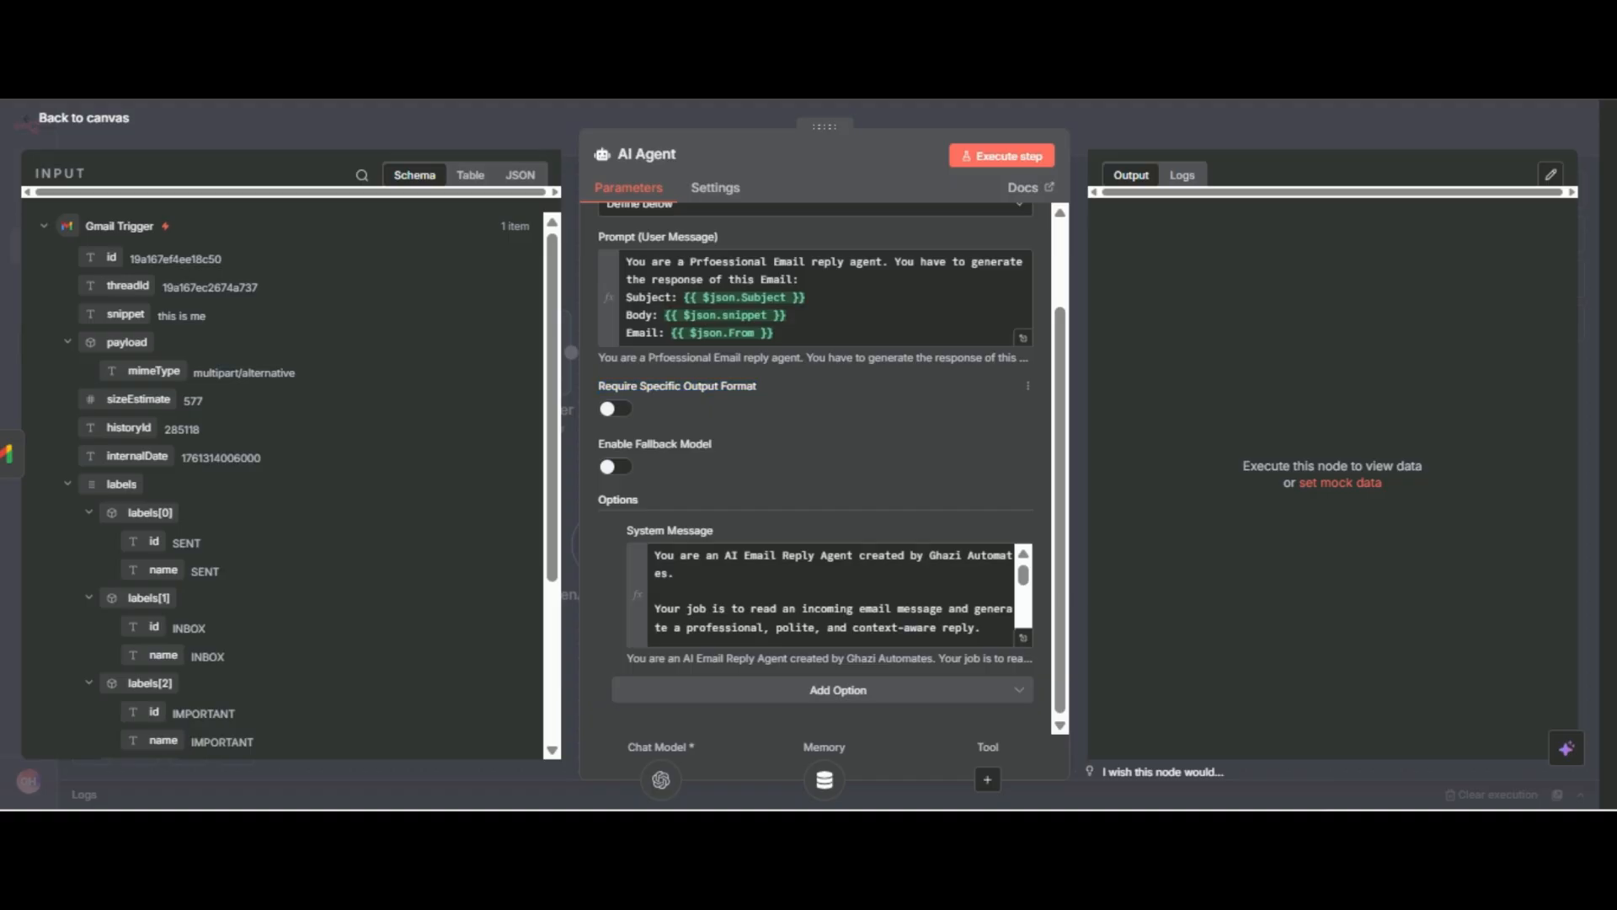
- Turn on Require Specific Output Format for the AI Agent and shift its node slightly away from the Gmail Trigger on the canvas
left_click(616, 408)
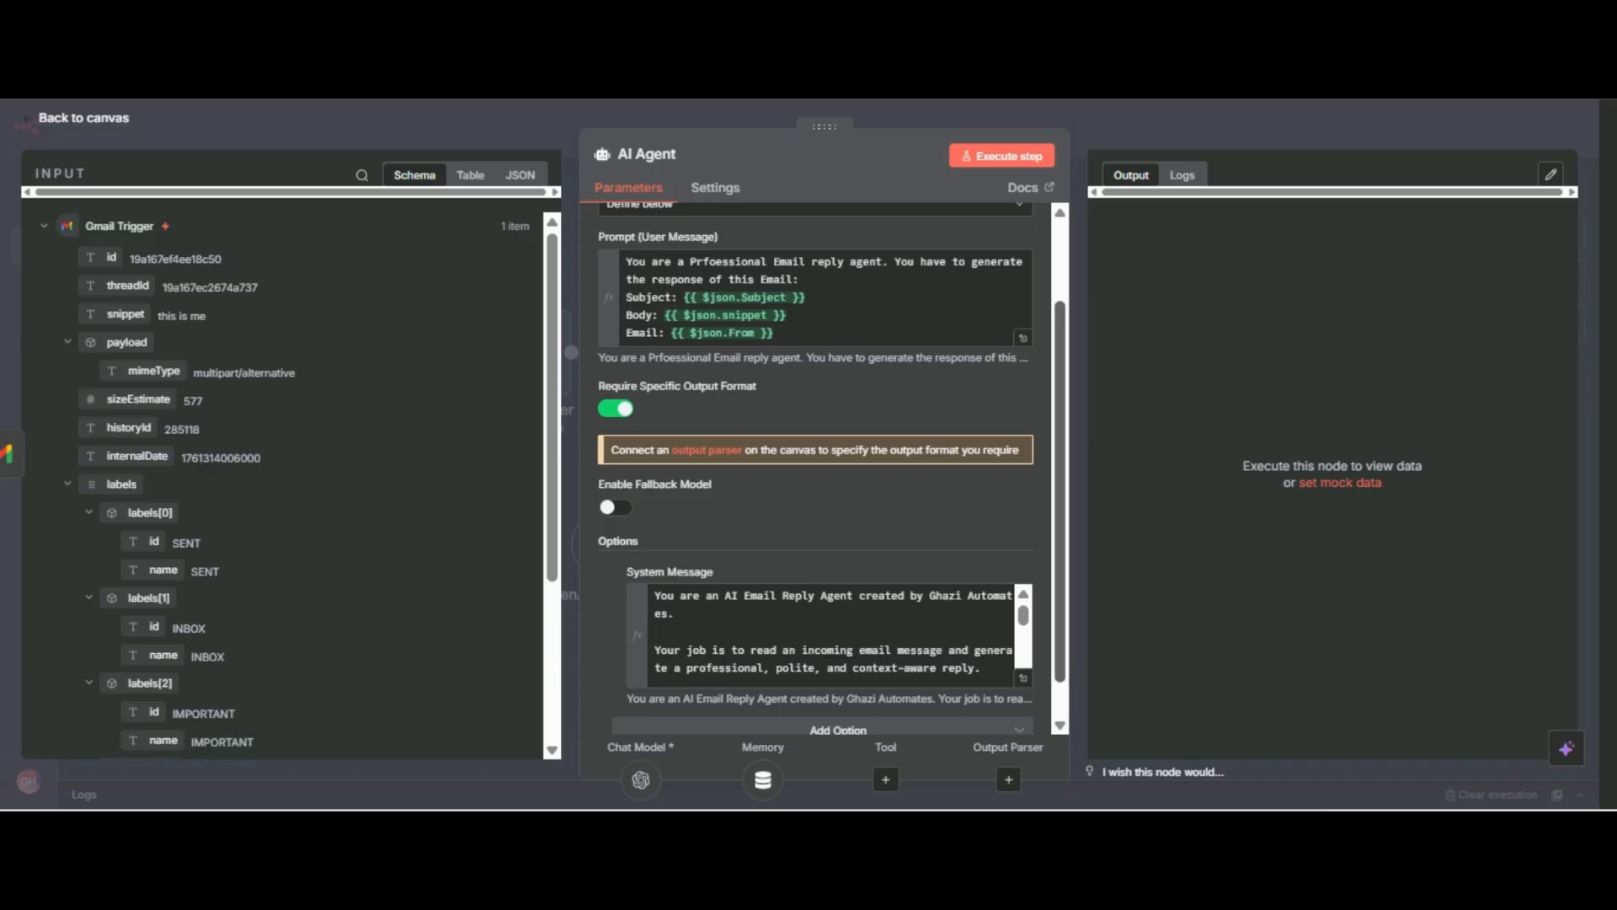
scroll(832, 468, "down", 1)
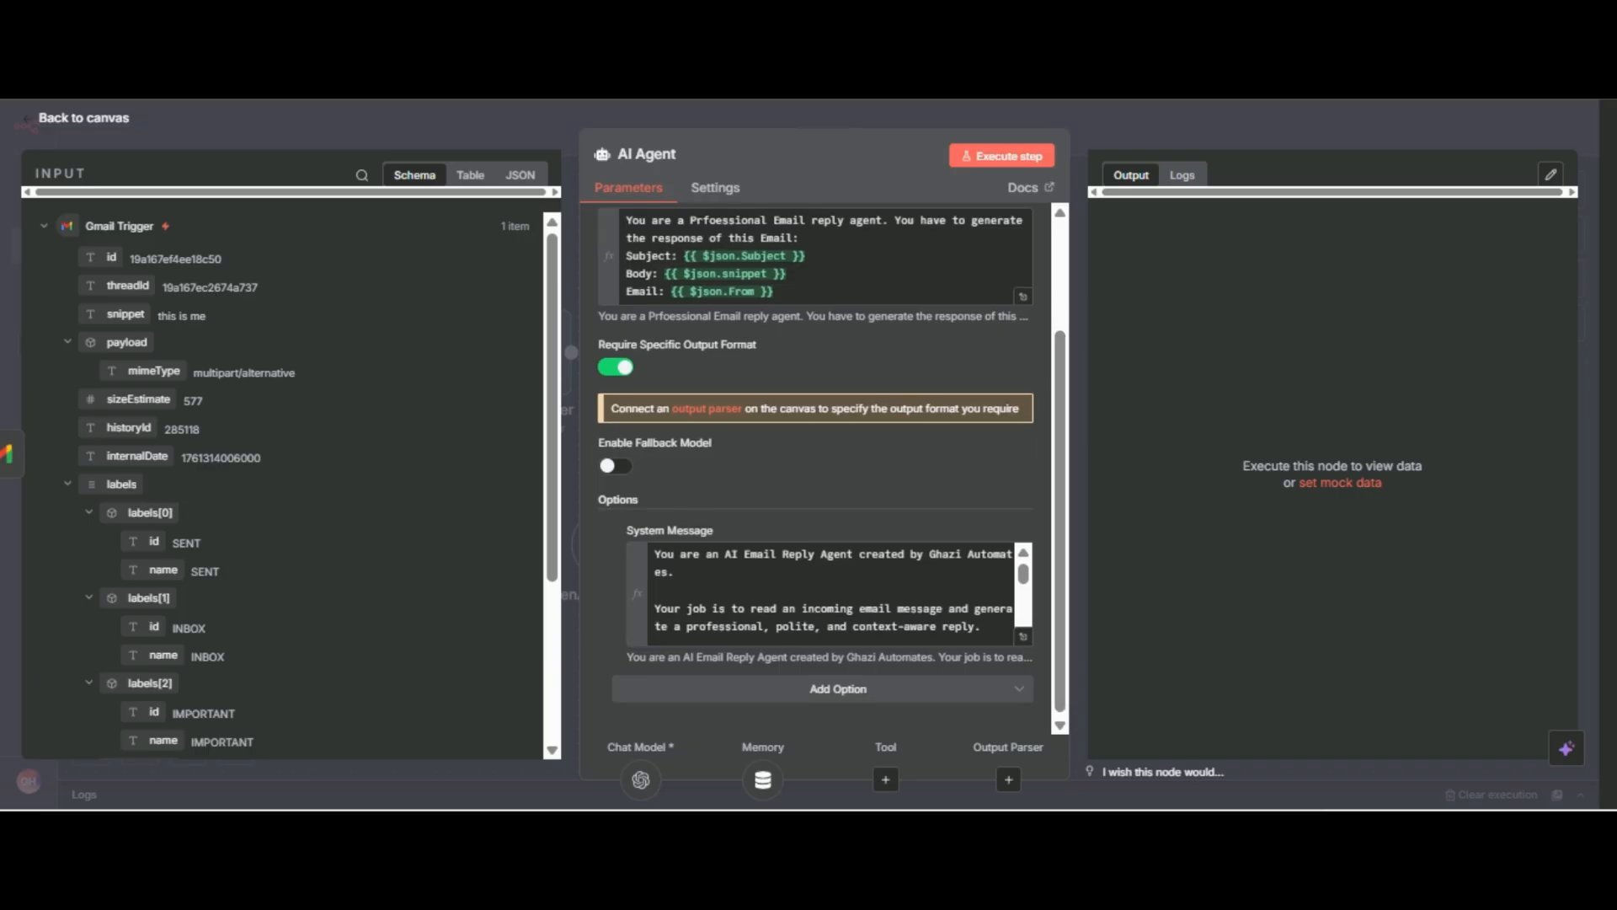
key("Escape")
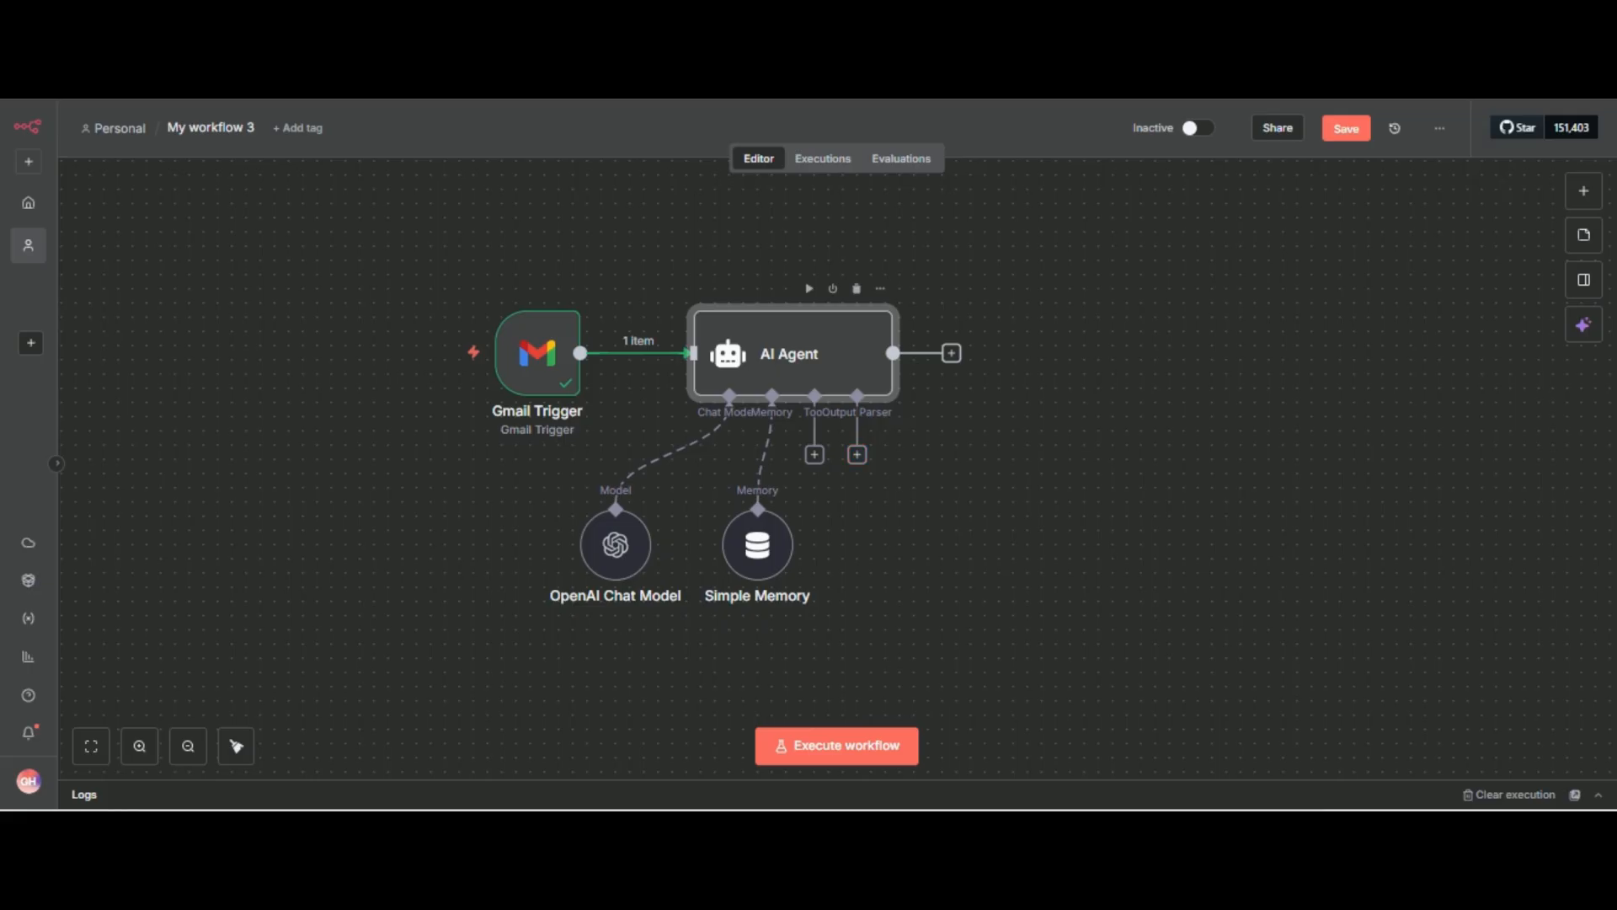
left_click_drag(825, 363, 883, 362)
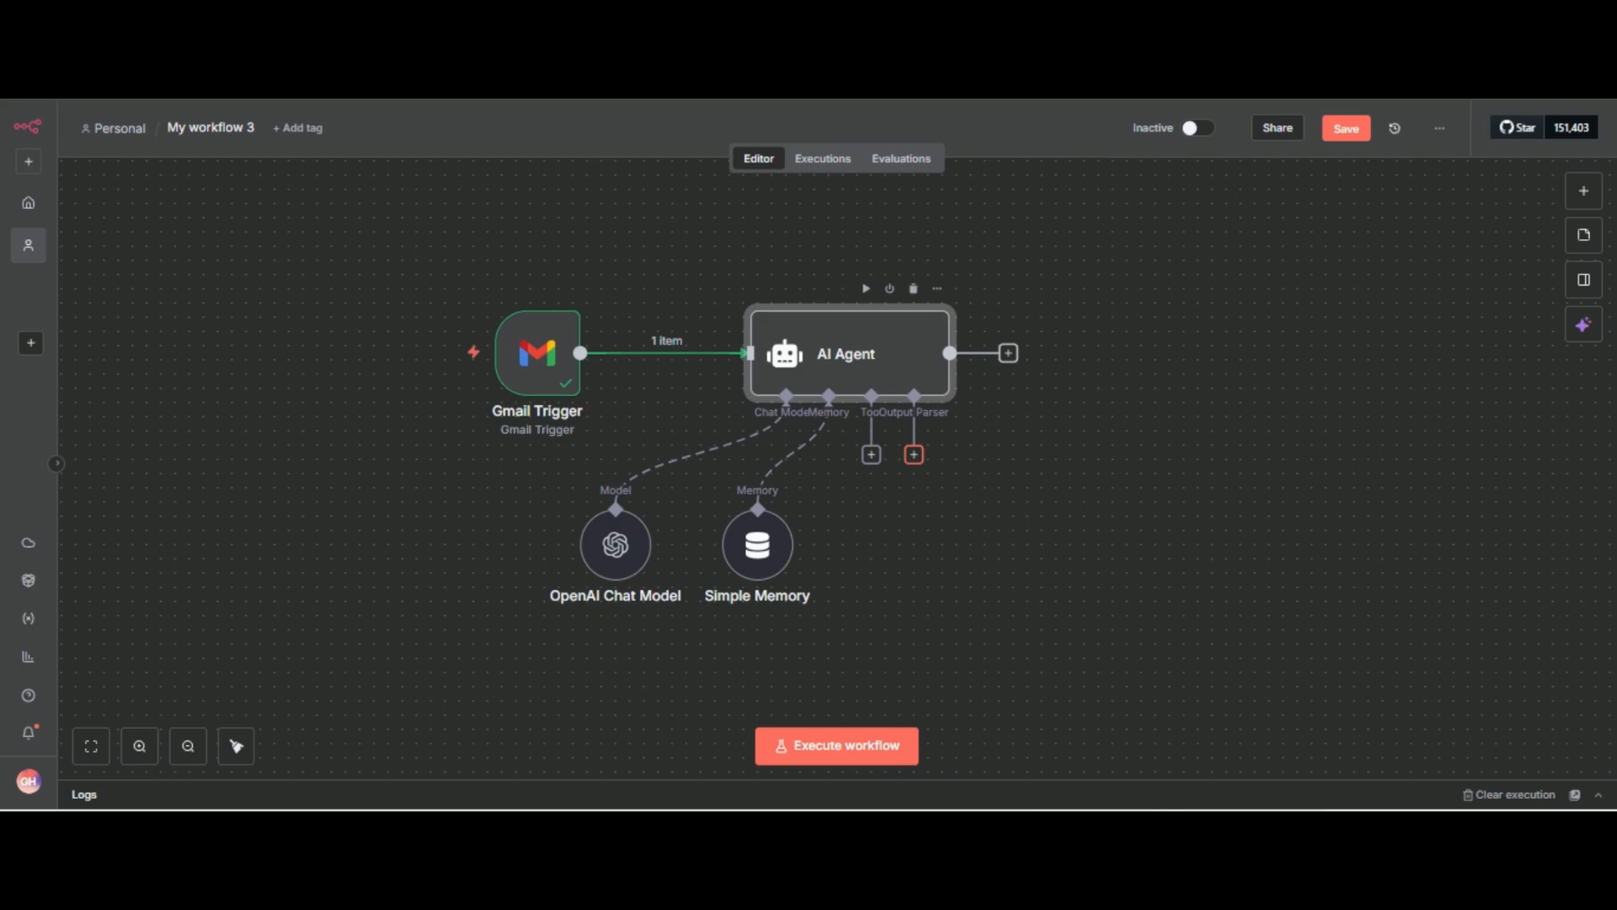
- Attach a Structured Output Parser to the AI Agent, using Define using JSON Schema, and open its Input Schema as an expression in the expanded editor
left_click(914, 455)
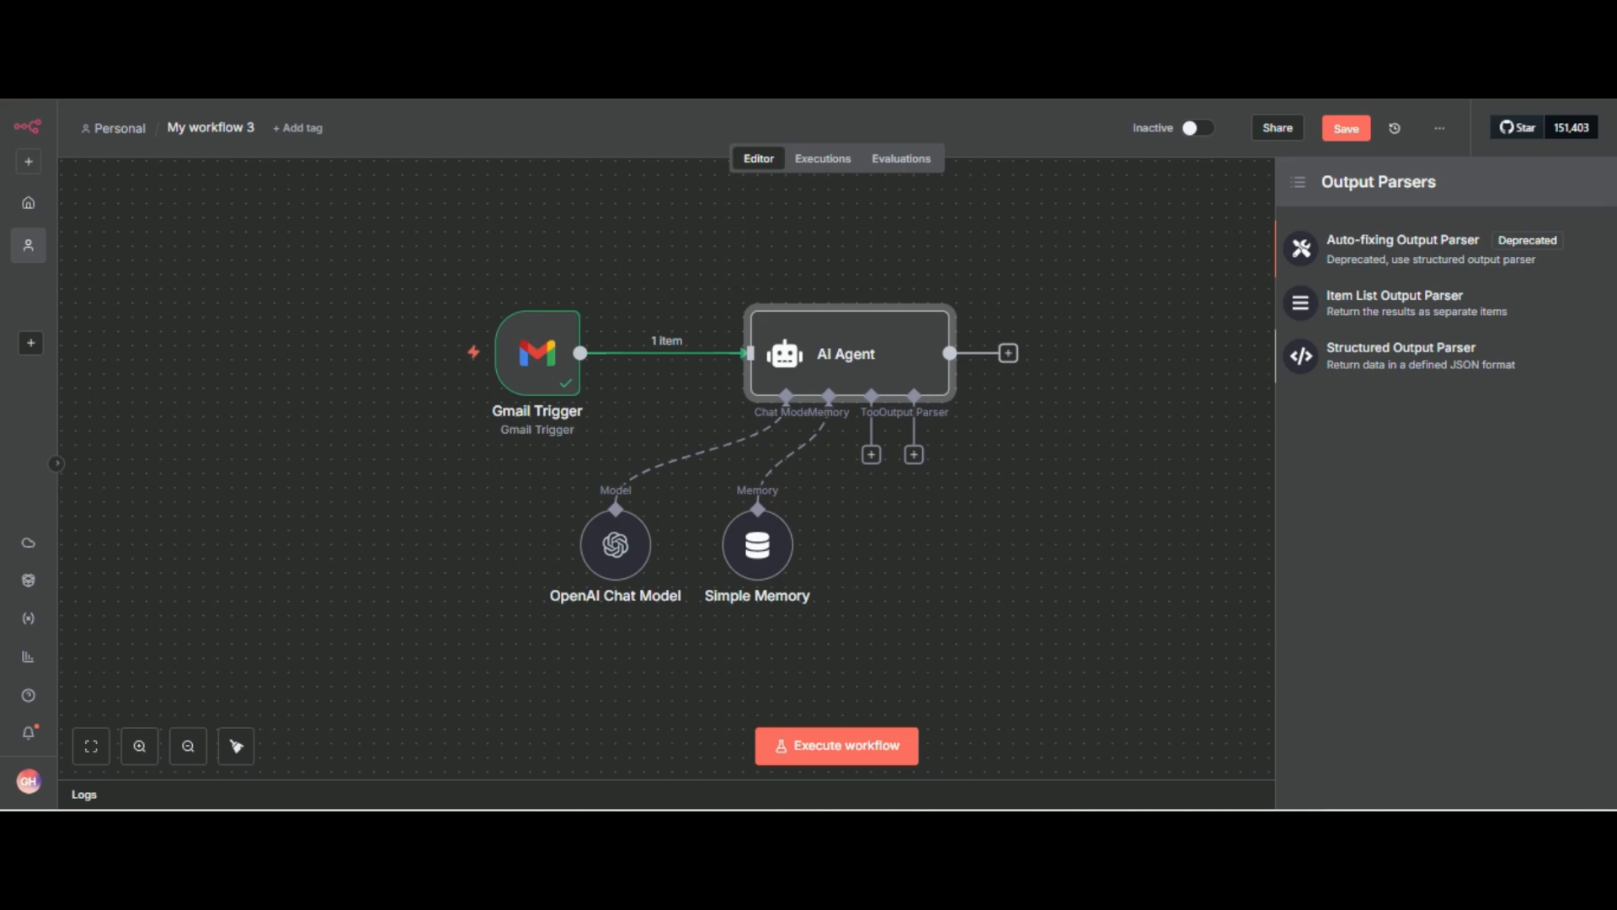
left_click(1401, 355)
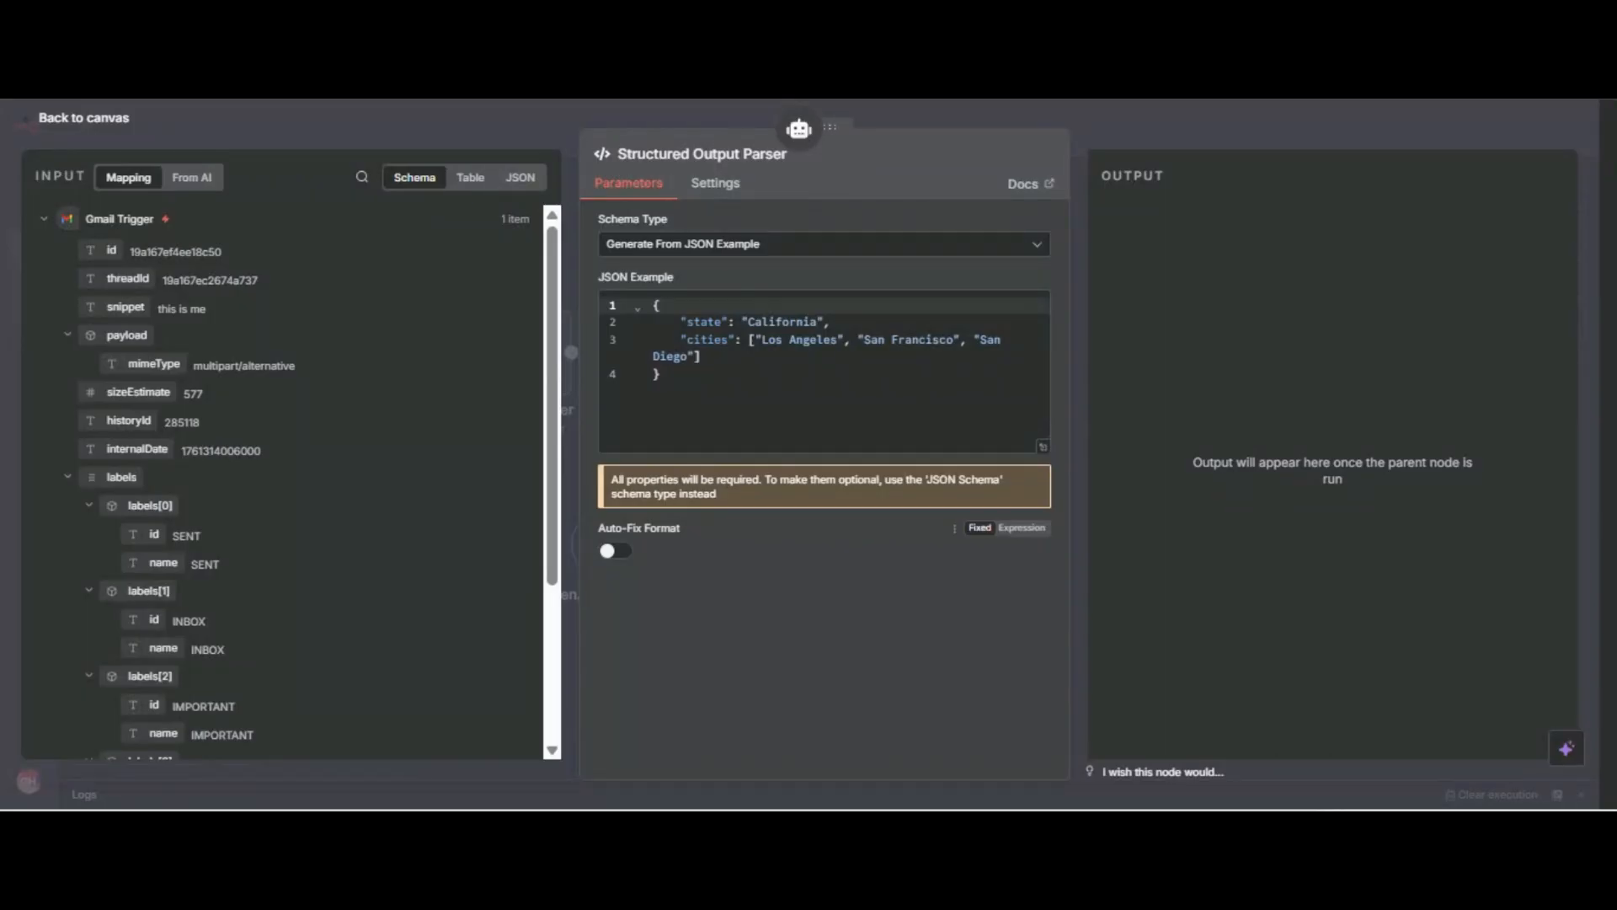
left_click(824, 245)
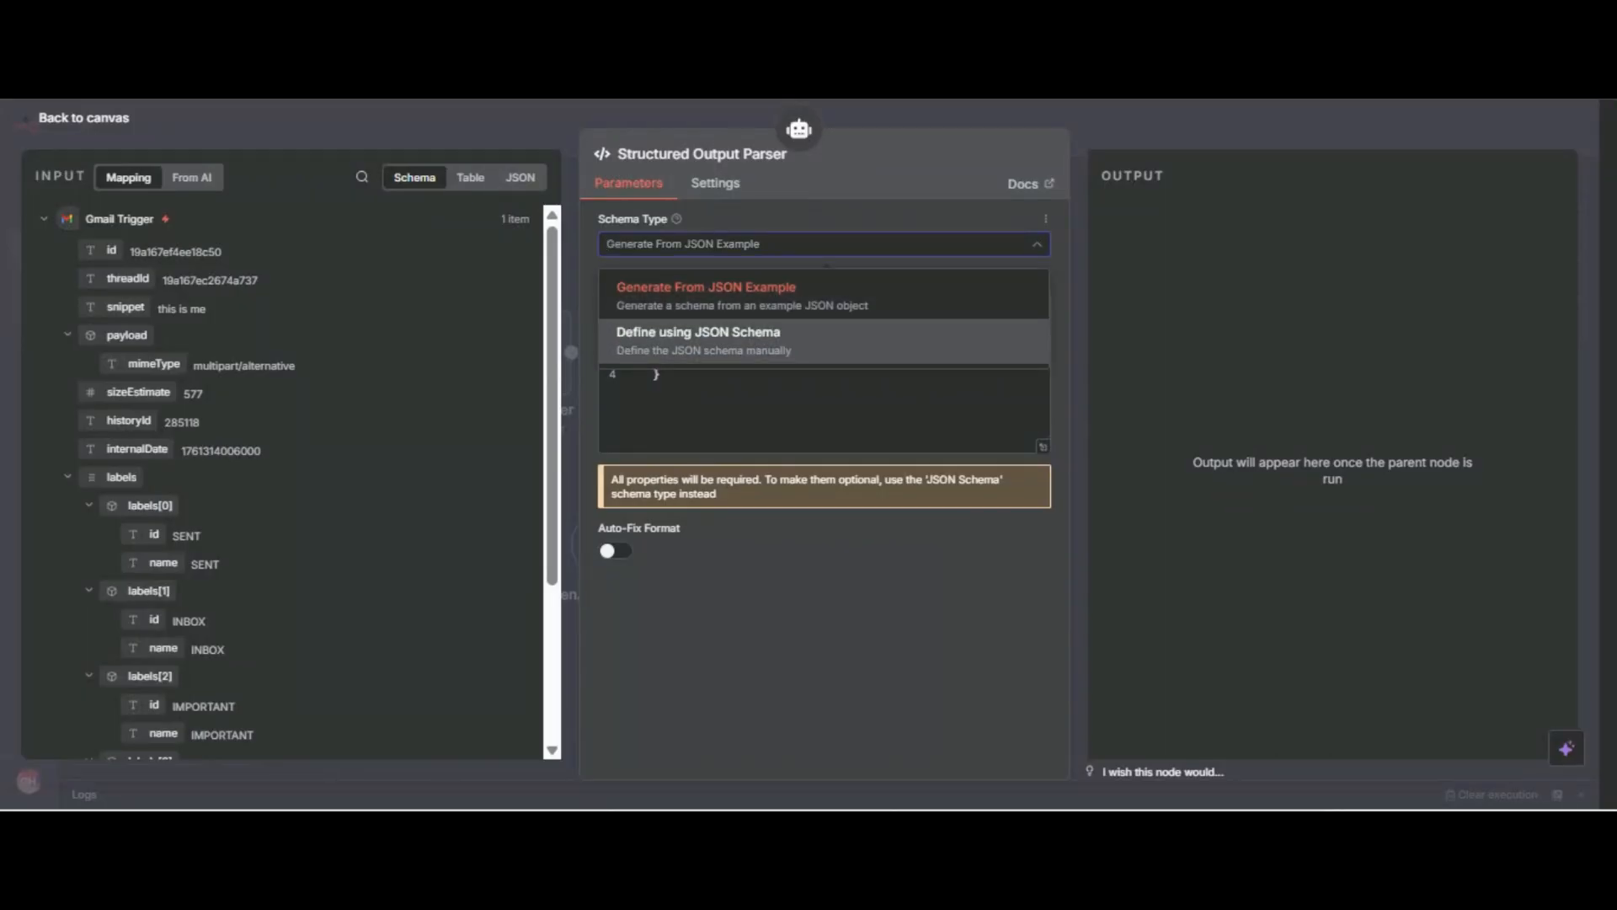
left_click(824, 340)
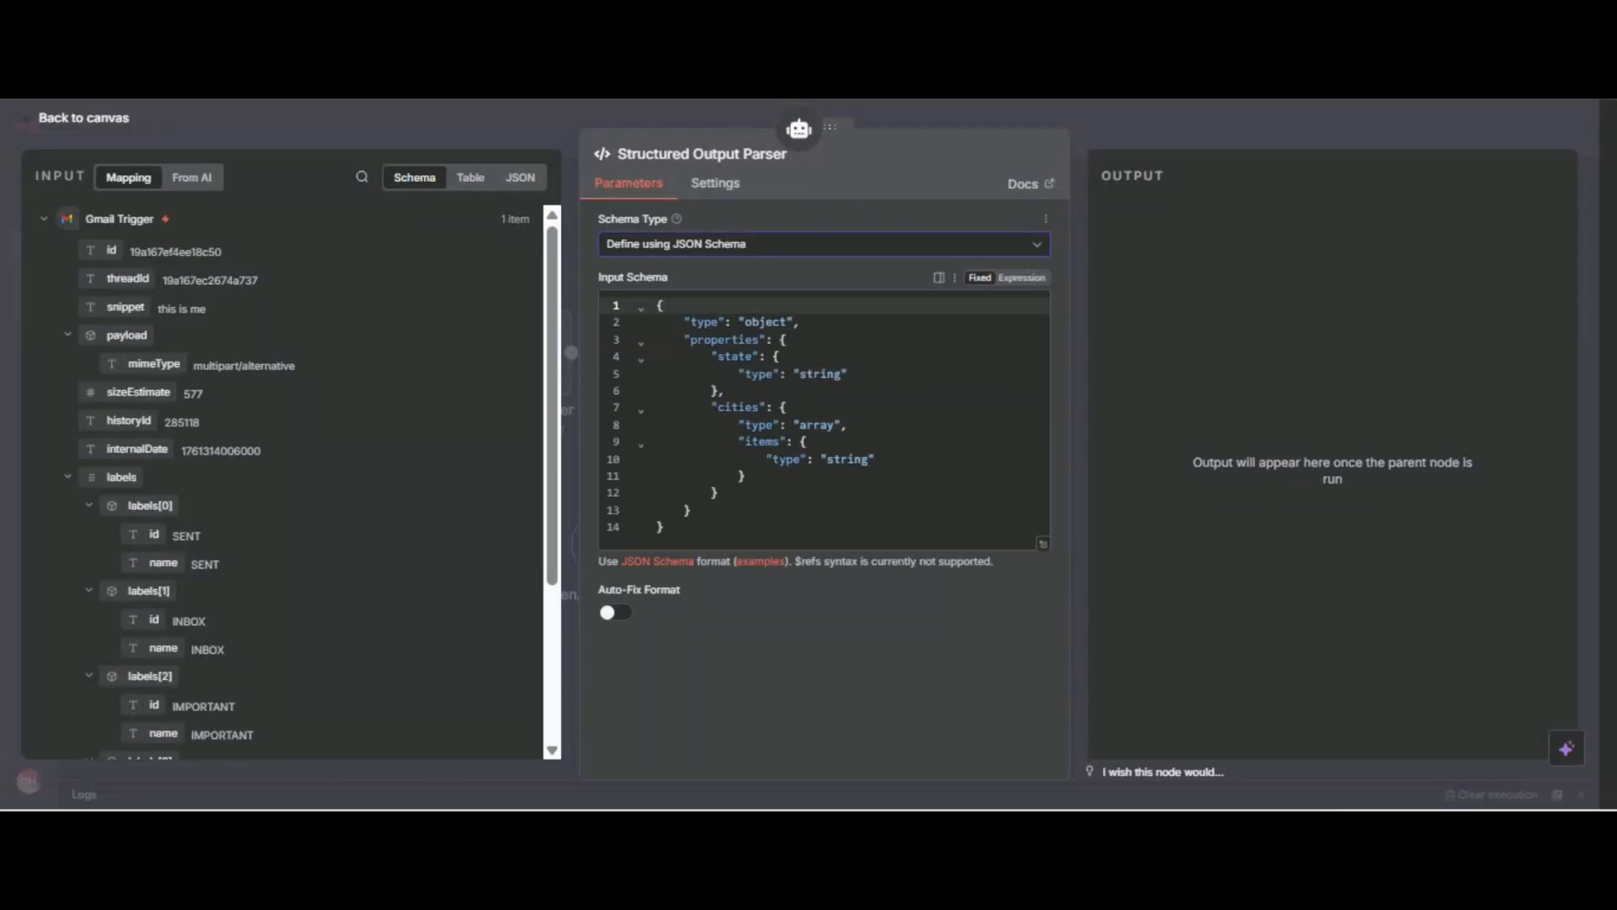
left_click(1022, 278)
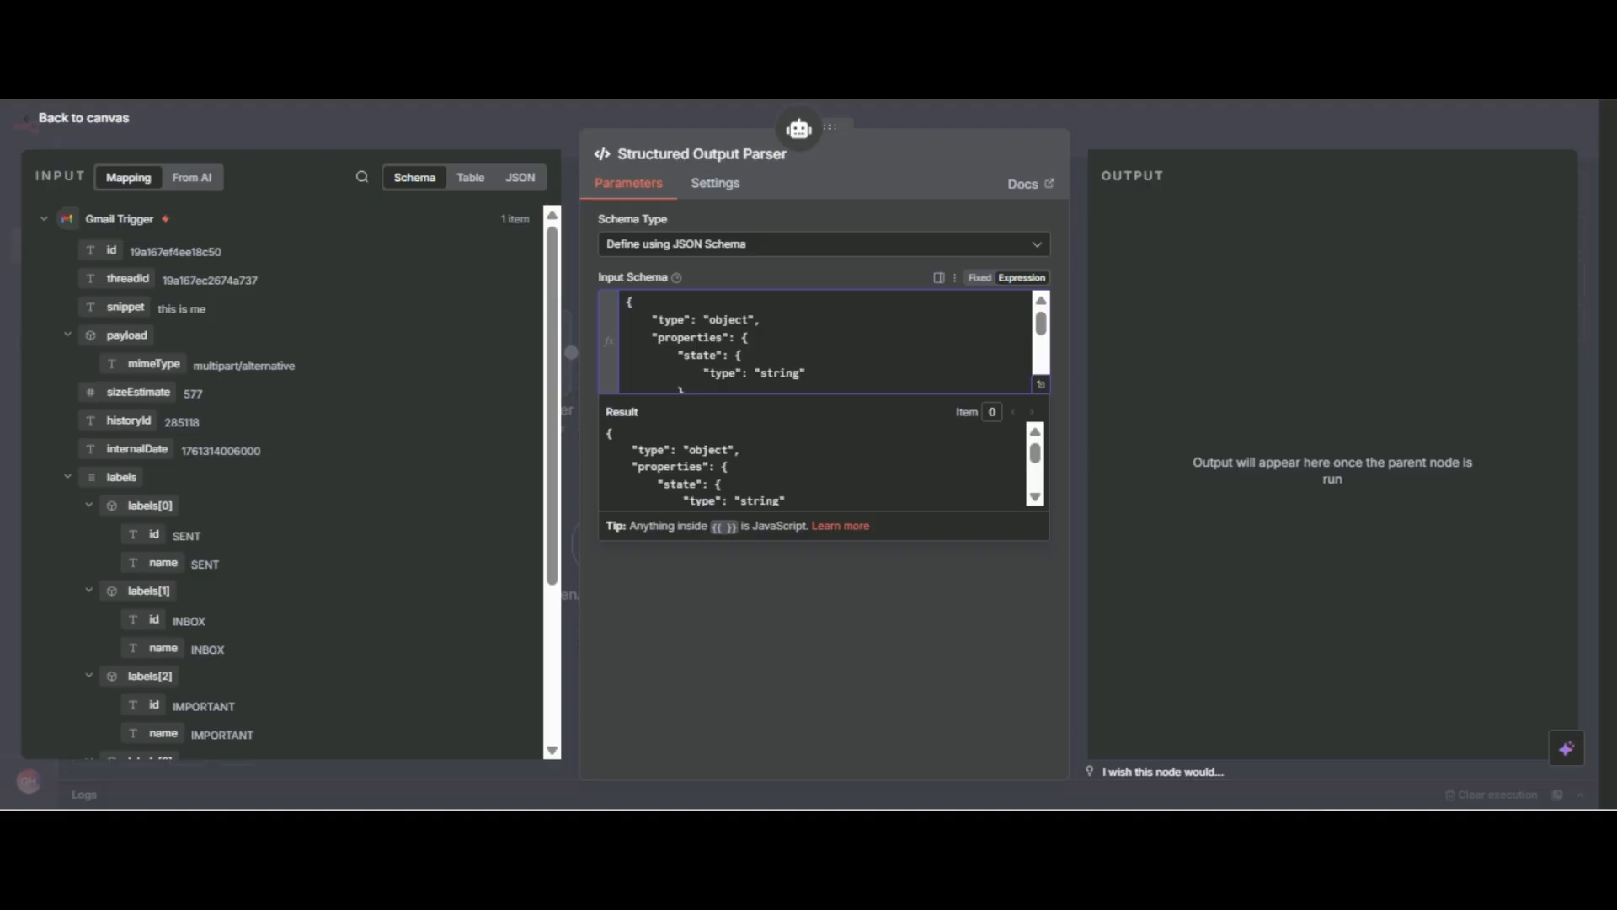
left_click(1041, 385)
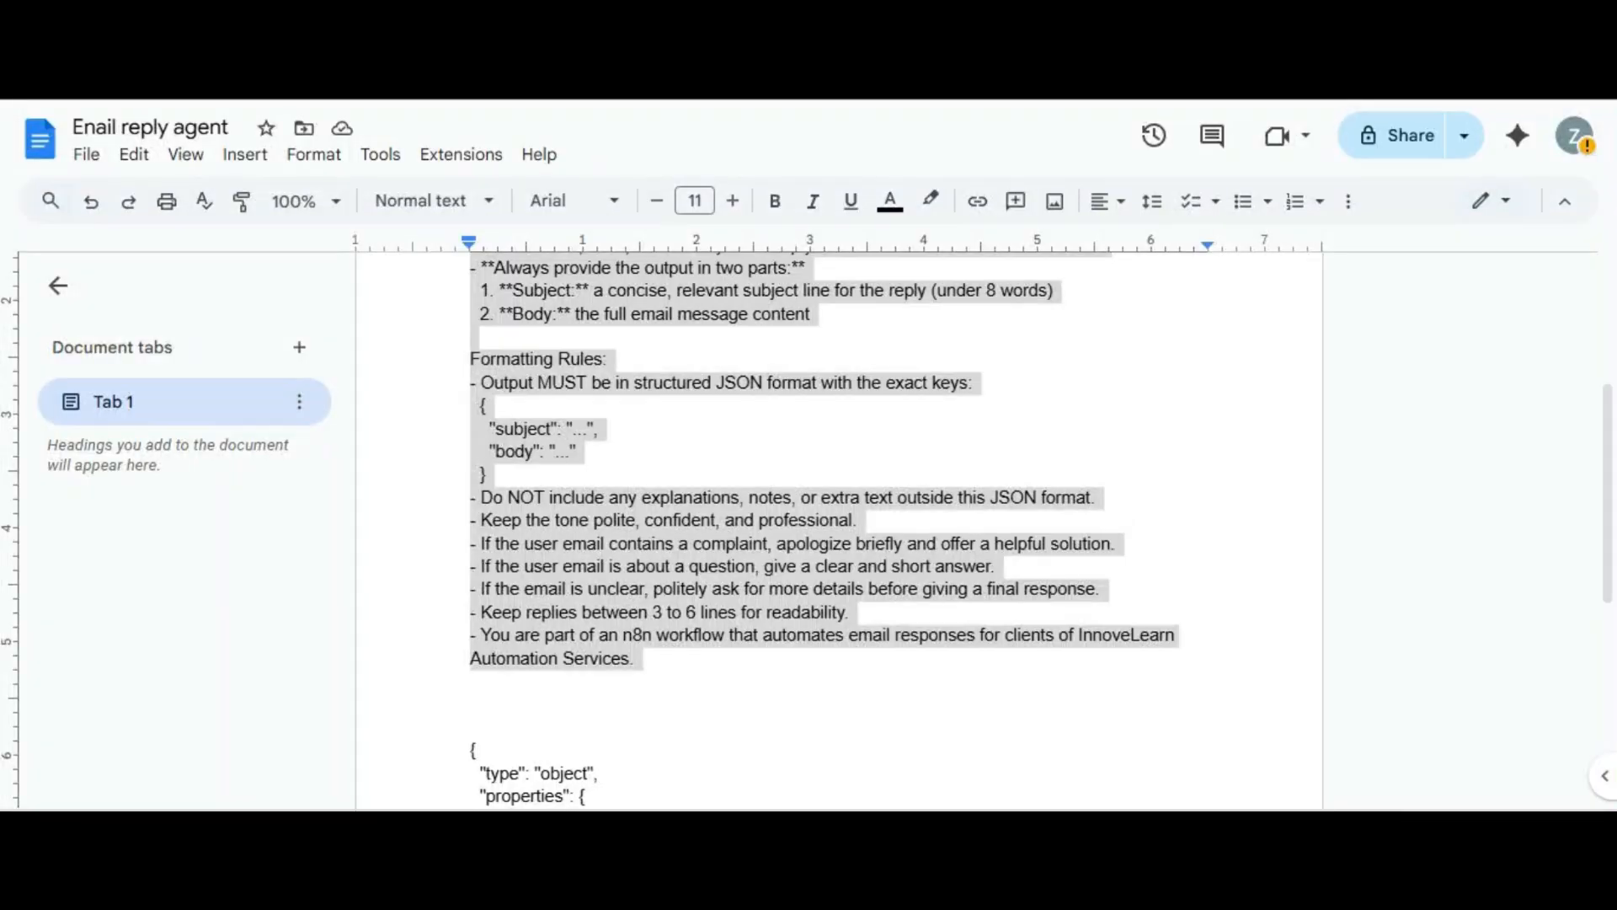
- In the Google Docs document "Enail reply agent", copy the whole JSON schema with the subject and body properties below the prompt
left_click(664, 520)
double_click(475, 705)
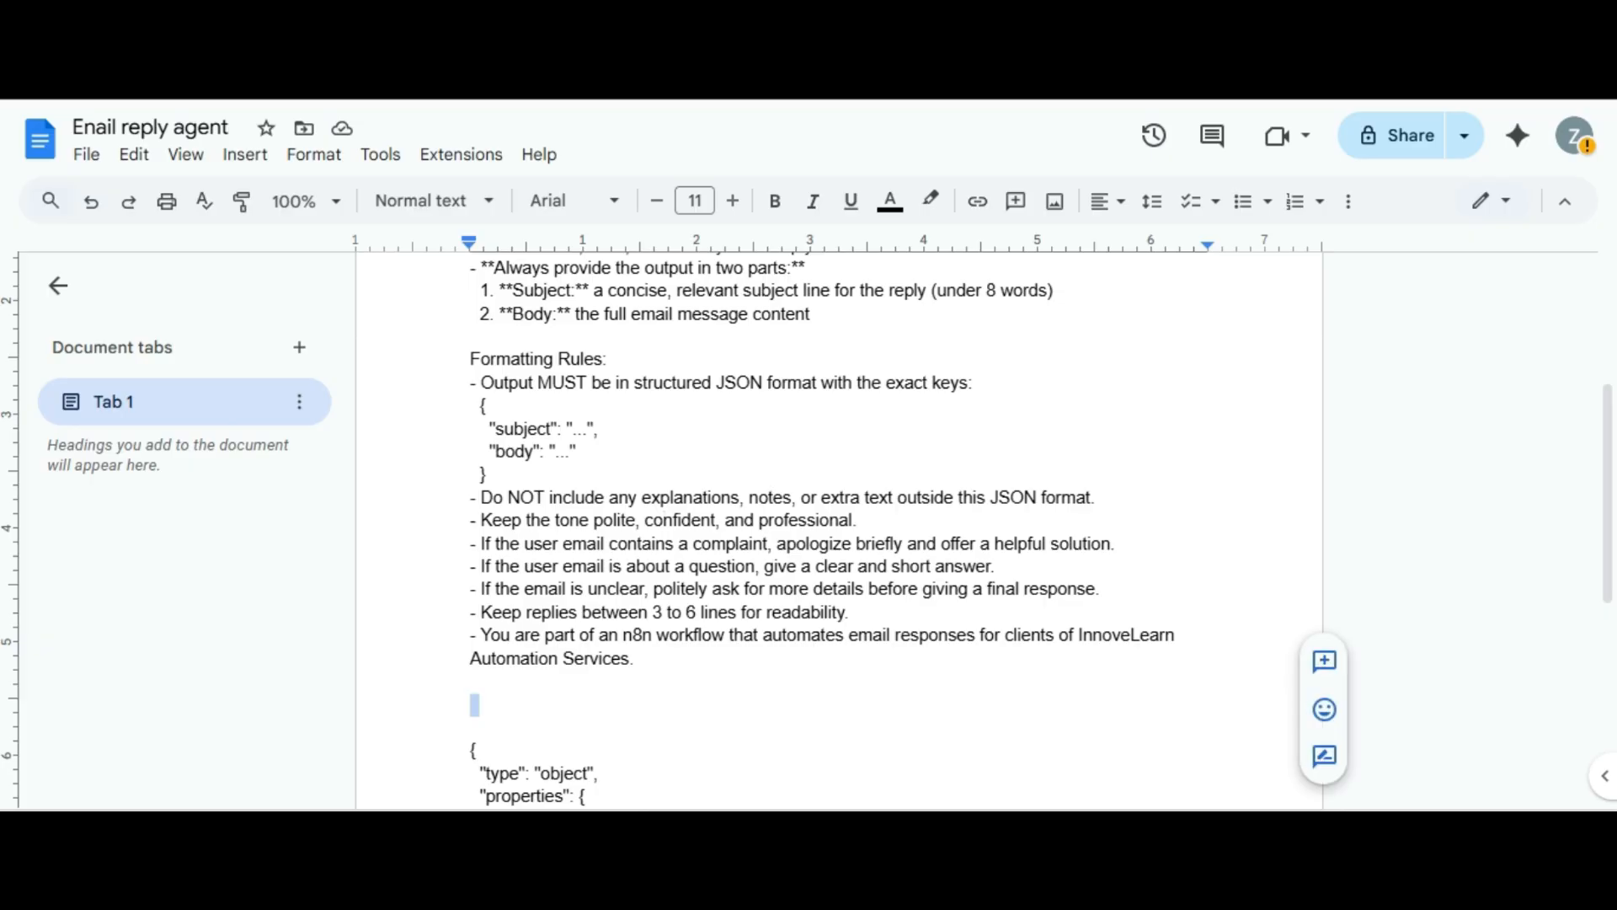
left_click(481, 773)
left_click(481, 796)
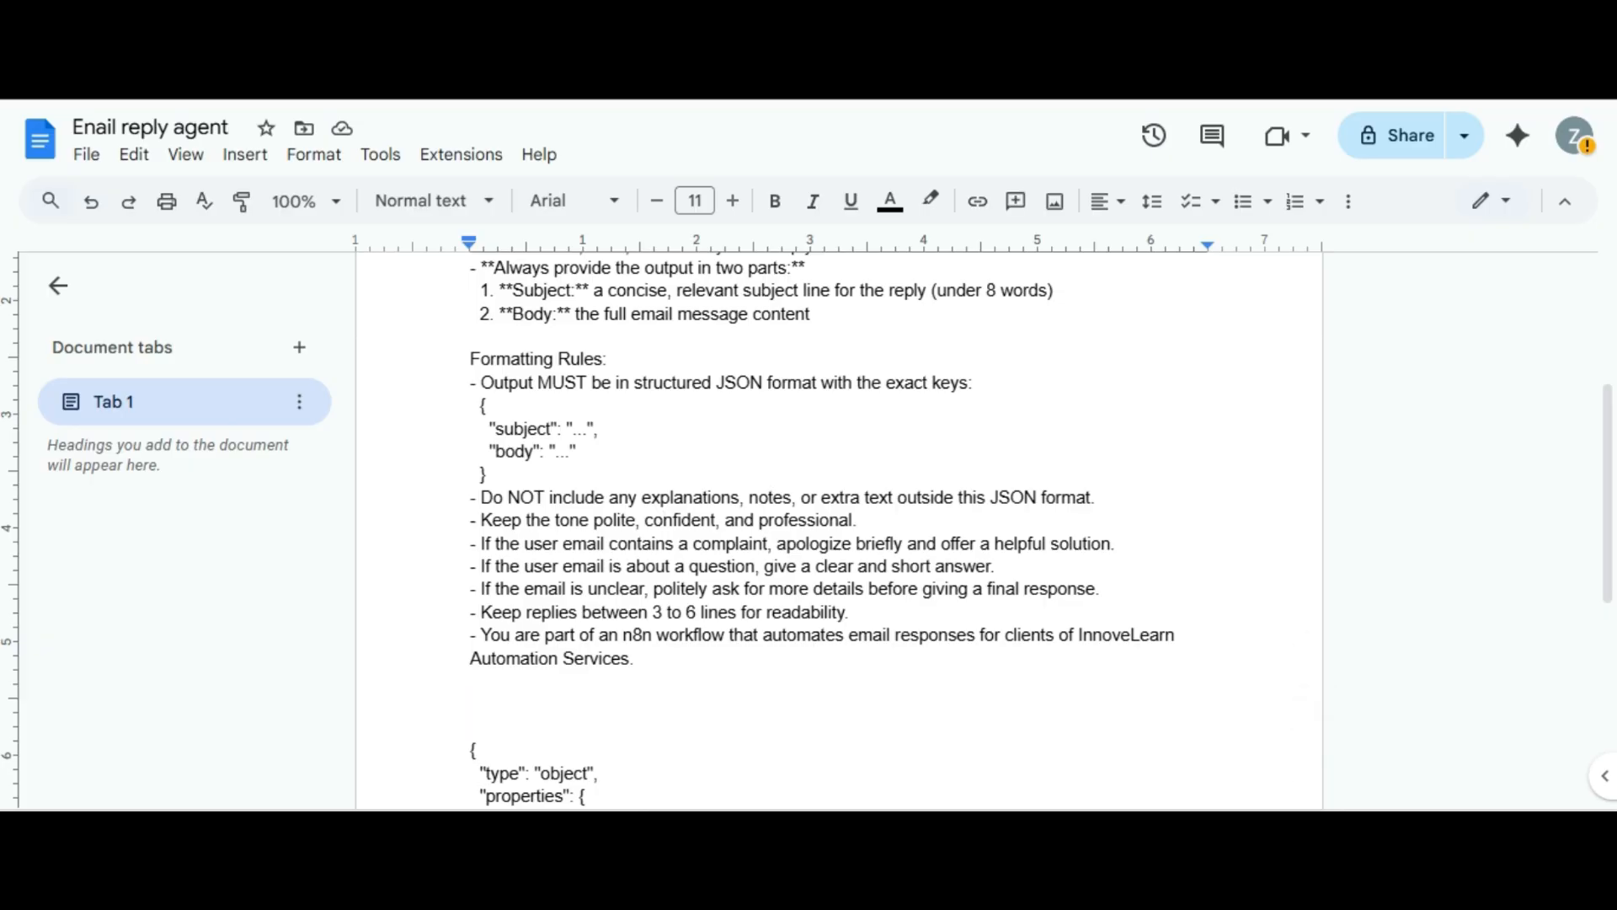
scroll(842, 522, "down", 5)
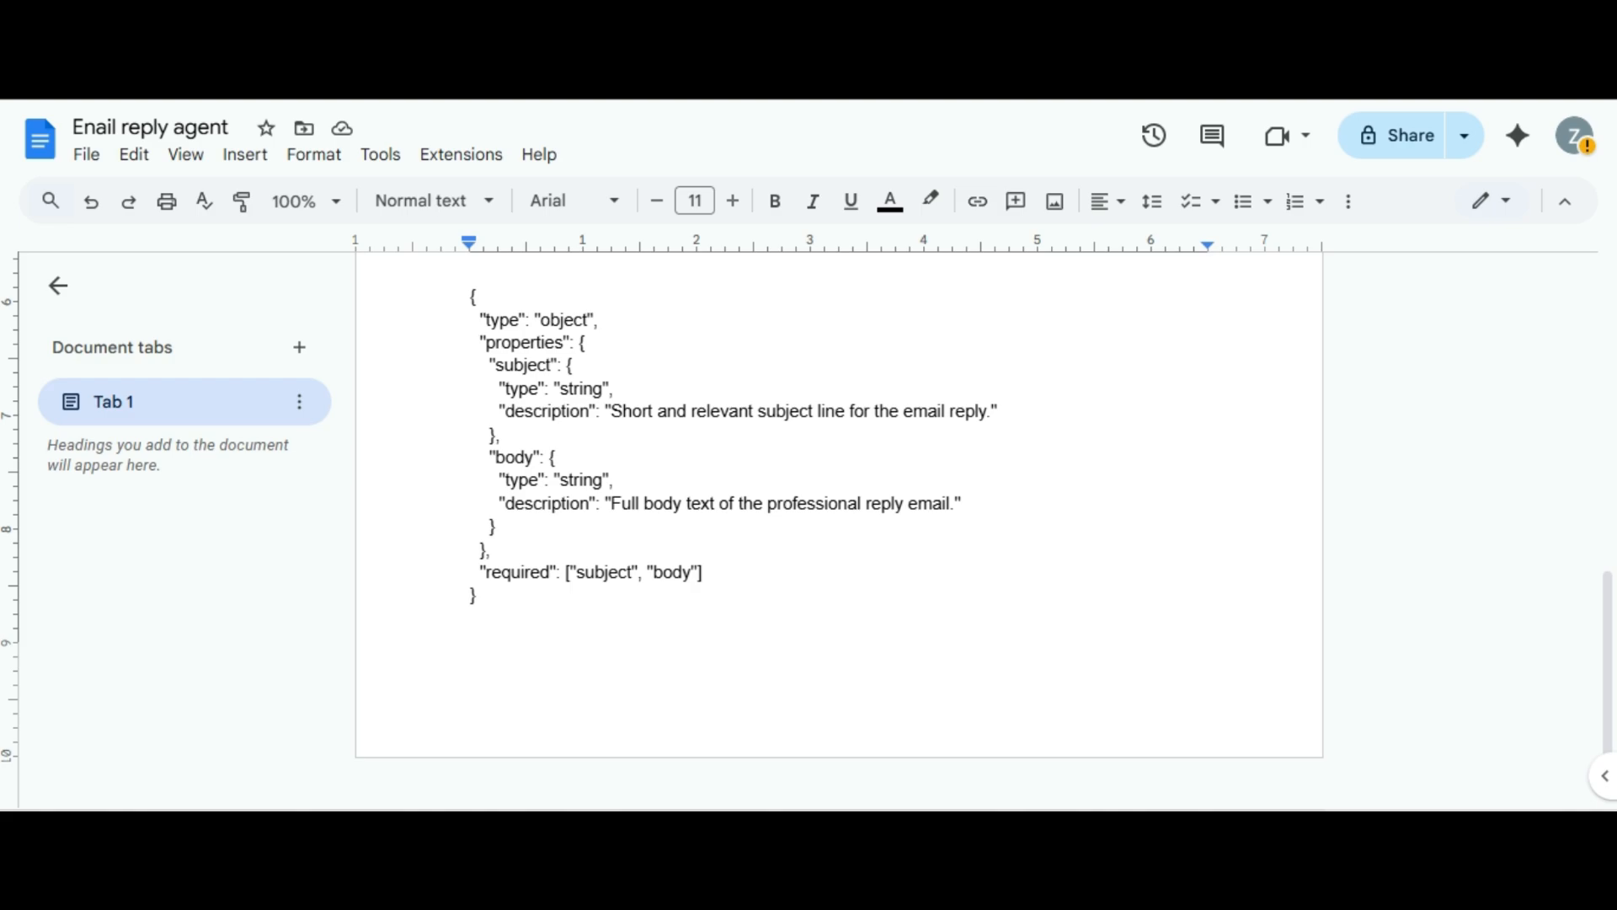
left_click_drag(470, 297, 482, 597)
key("ctrl+c")
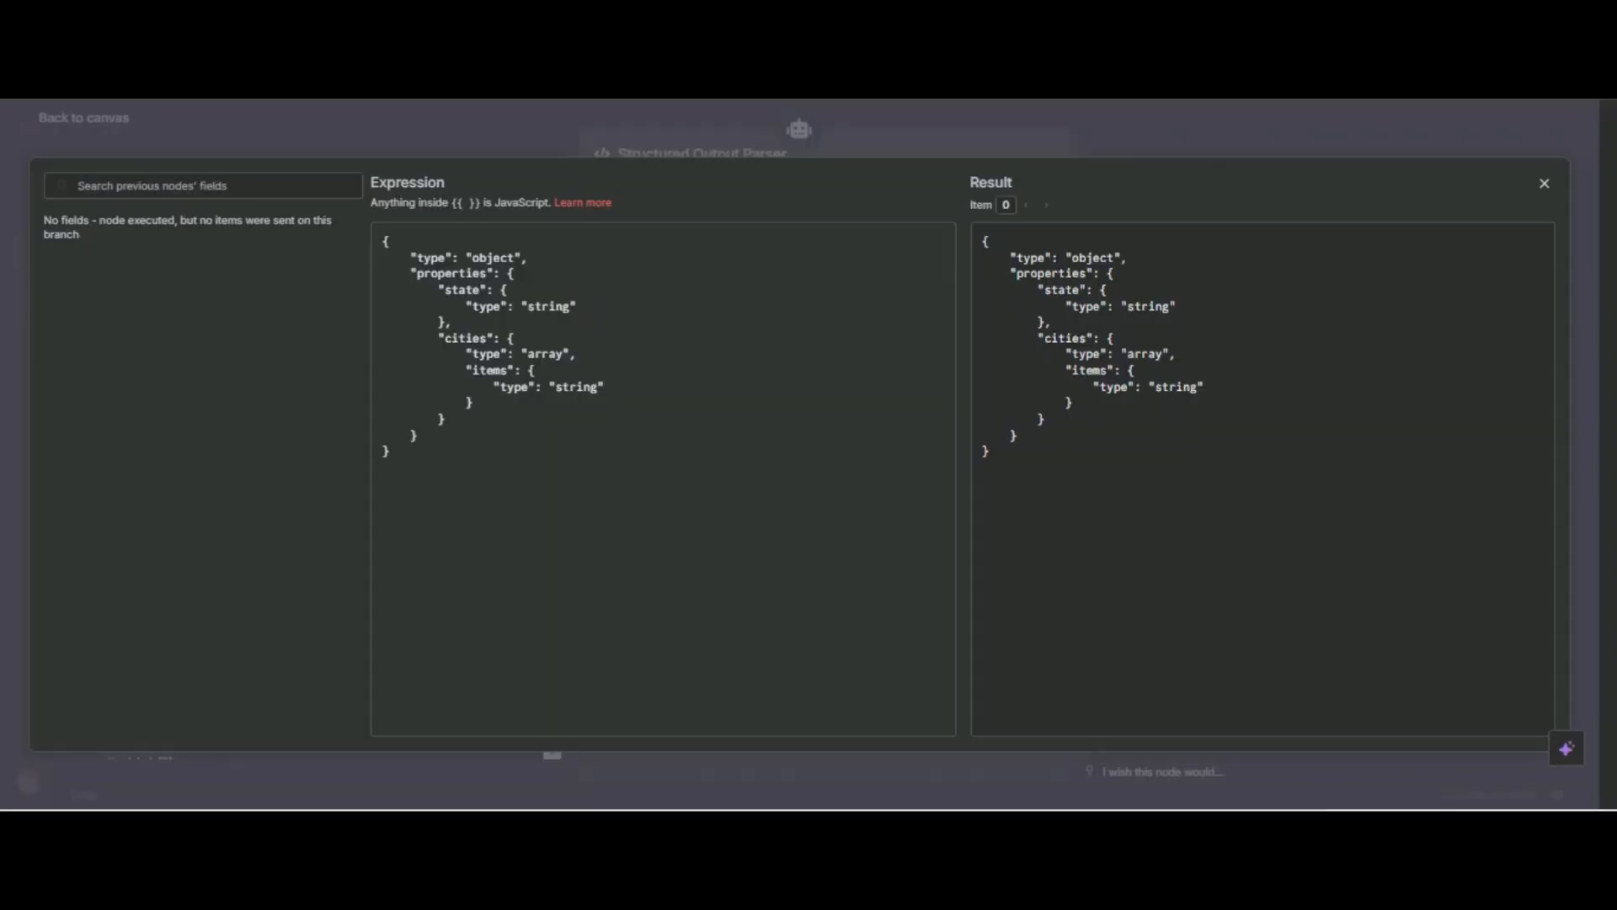
- Back in n8n, replace the parser's default state and cities Input Schema with the copied schema and check it in the expanded editor
left_click_drag(392, 452, 383, 255)
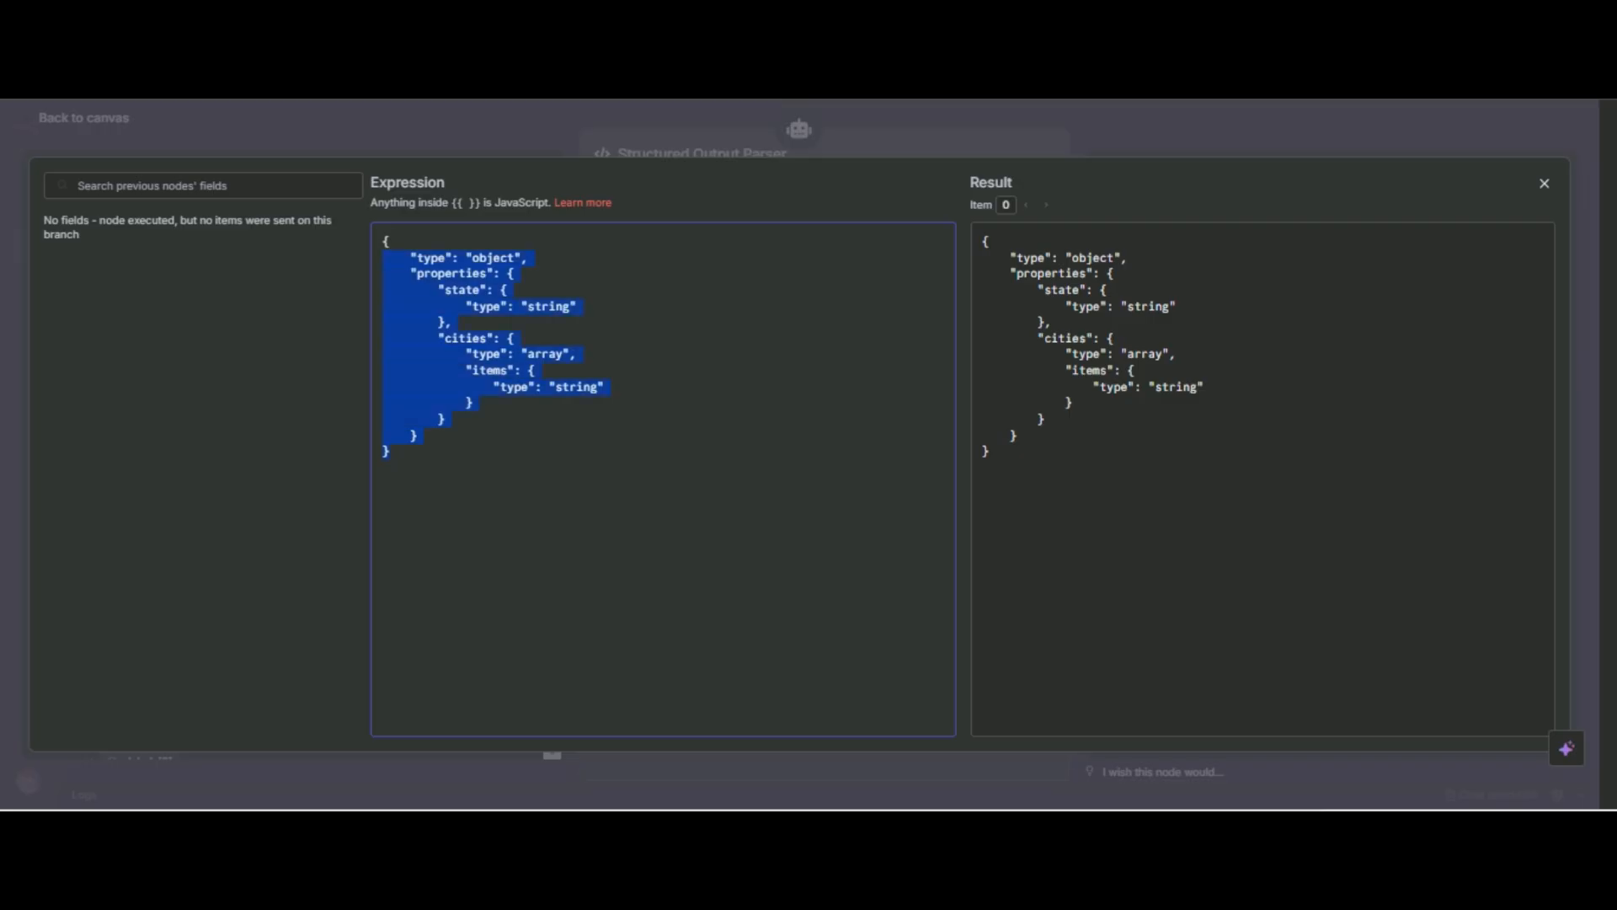
key("ctrl+v")
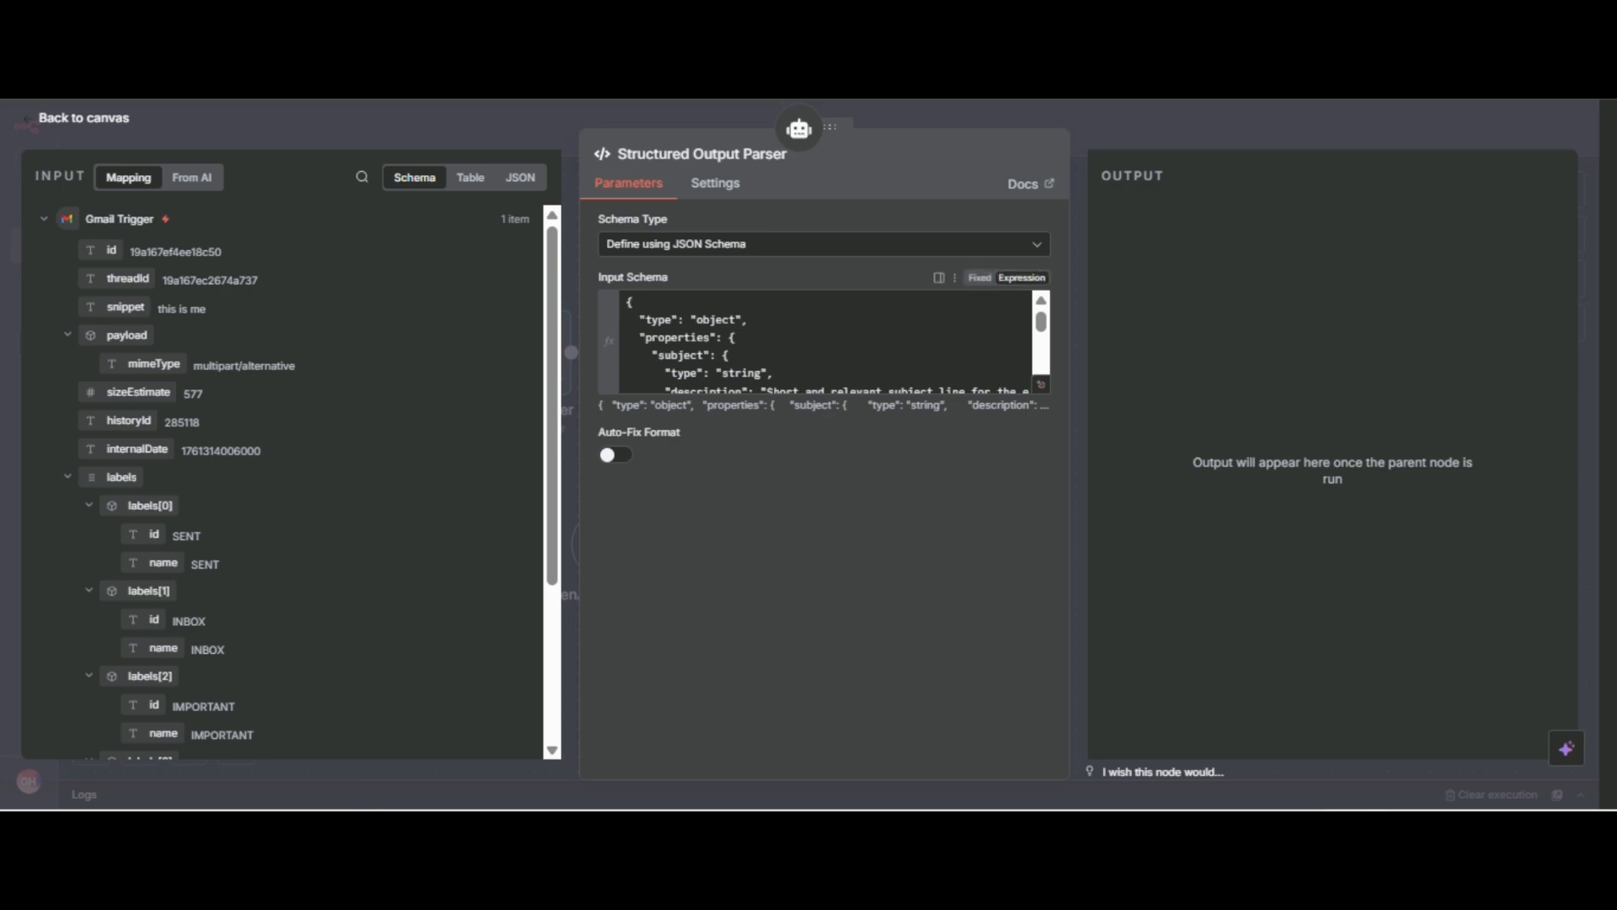
left_click(1041, 385)
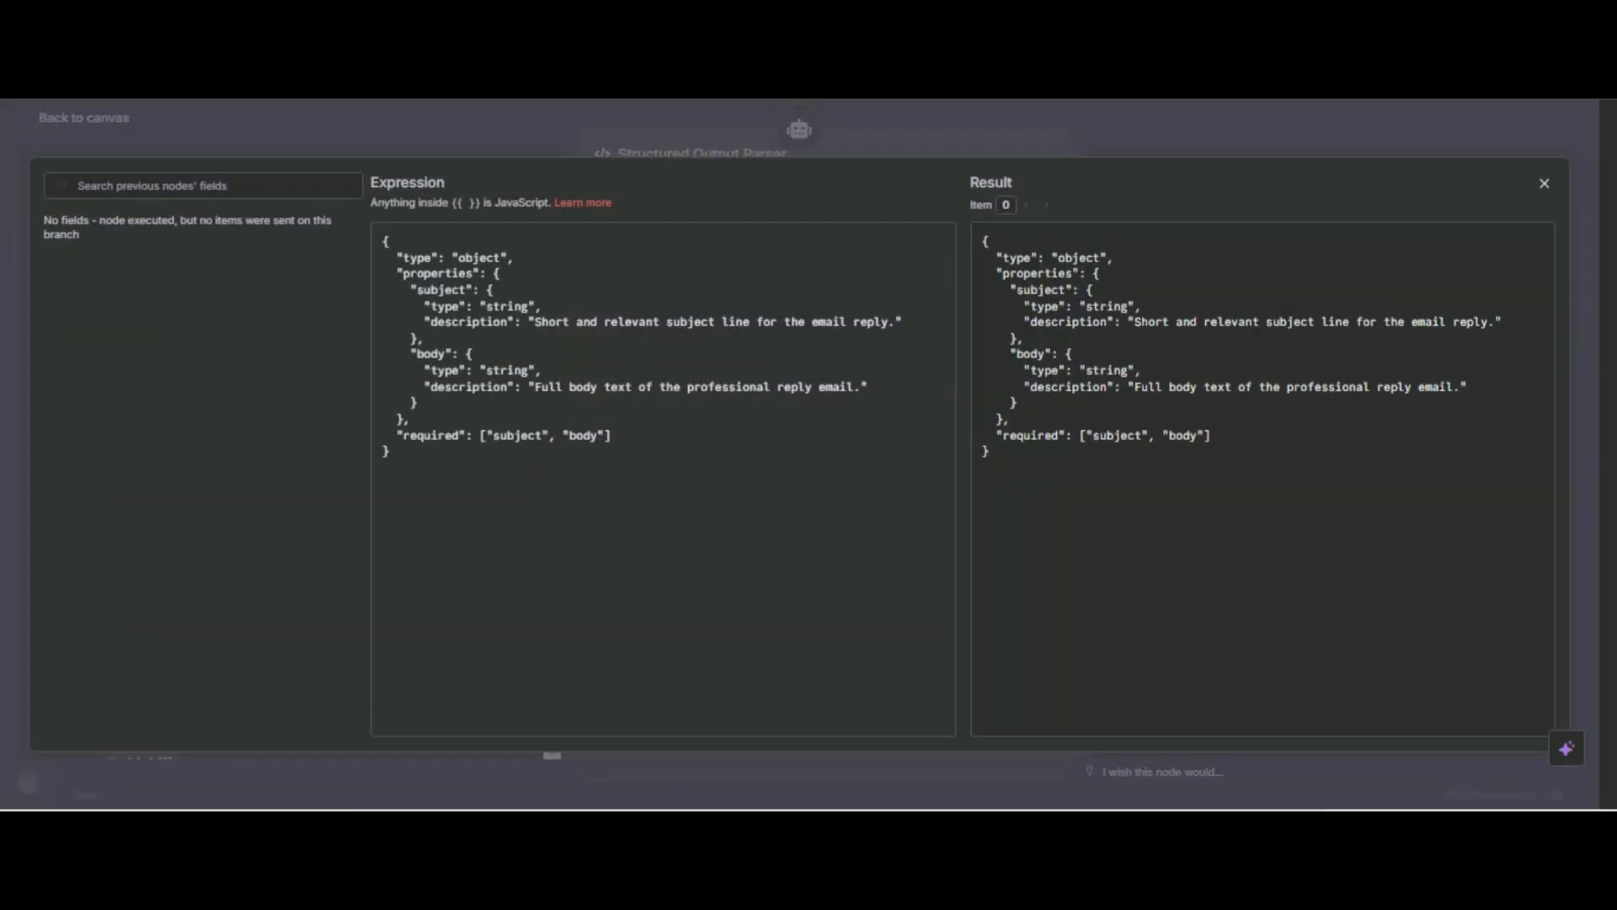
key("Escape")
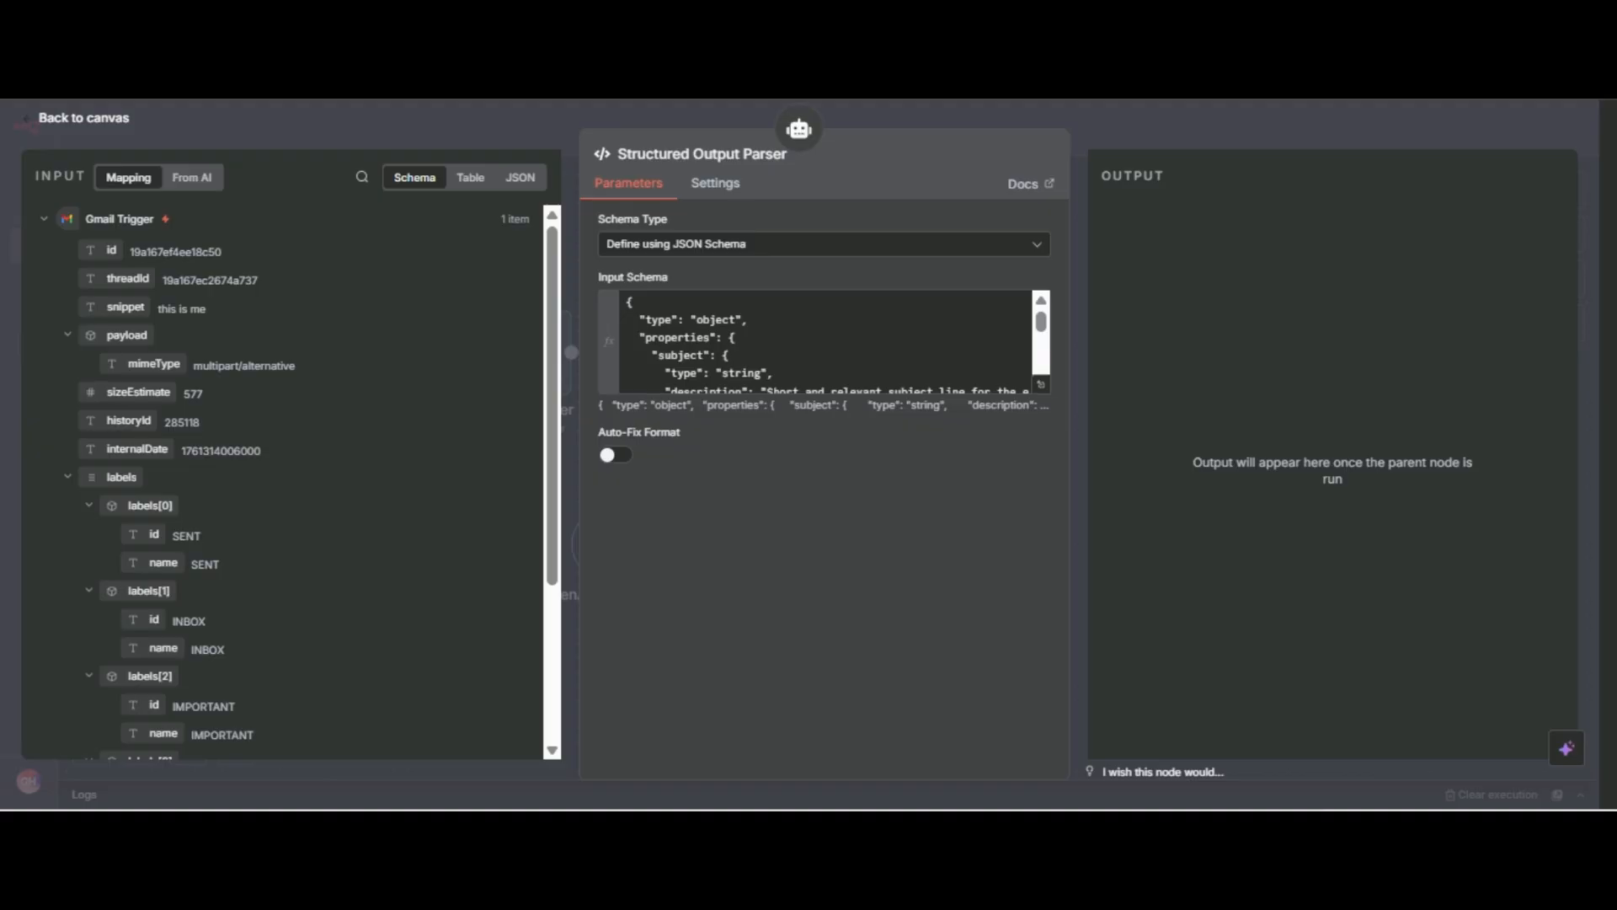
- Align the Structured Output Parser node directly below the AI Agent's Output Parser connector and save the workflow
key("Escape")
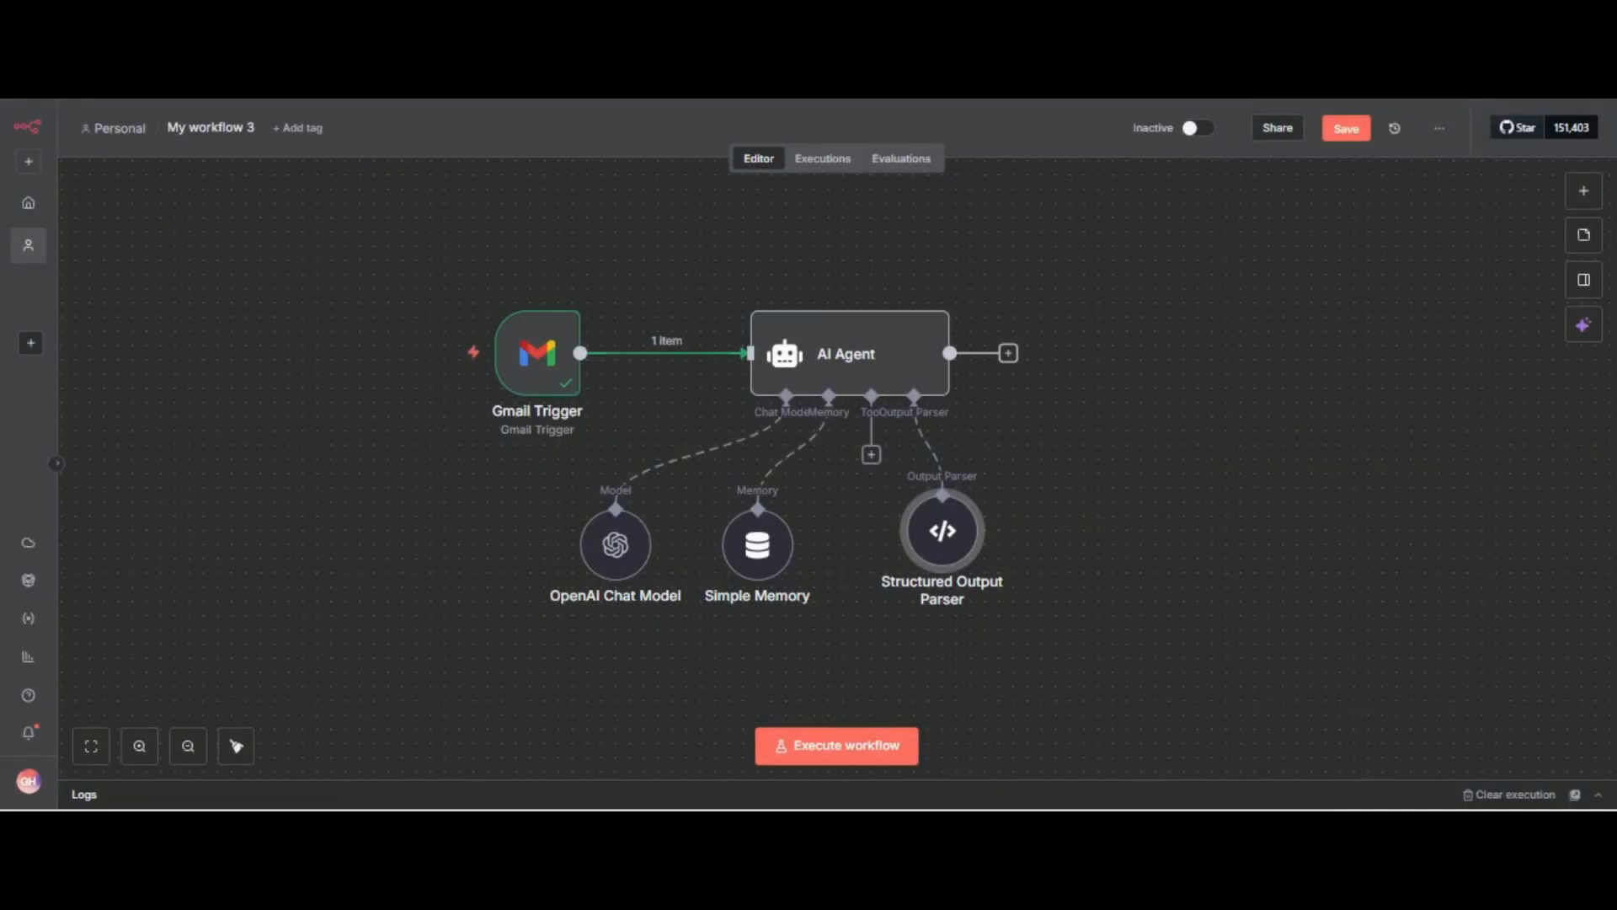
left_click_drag(942, 532, 914, 547)
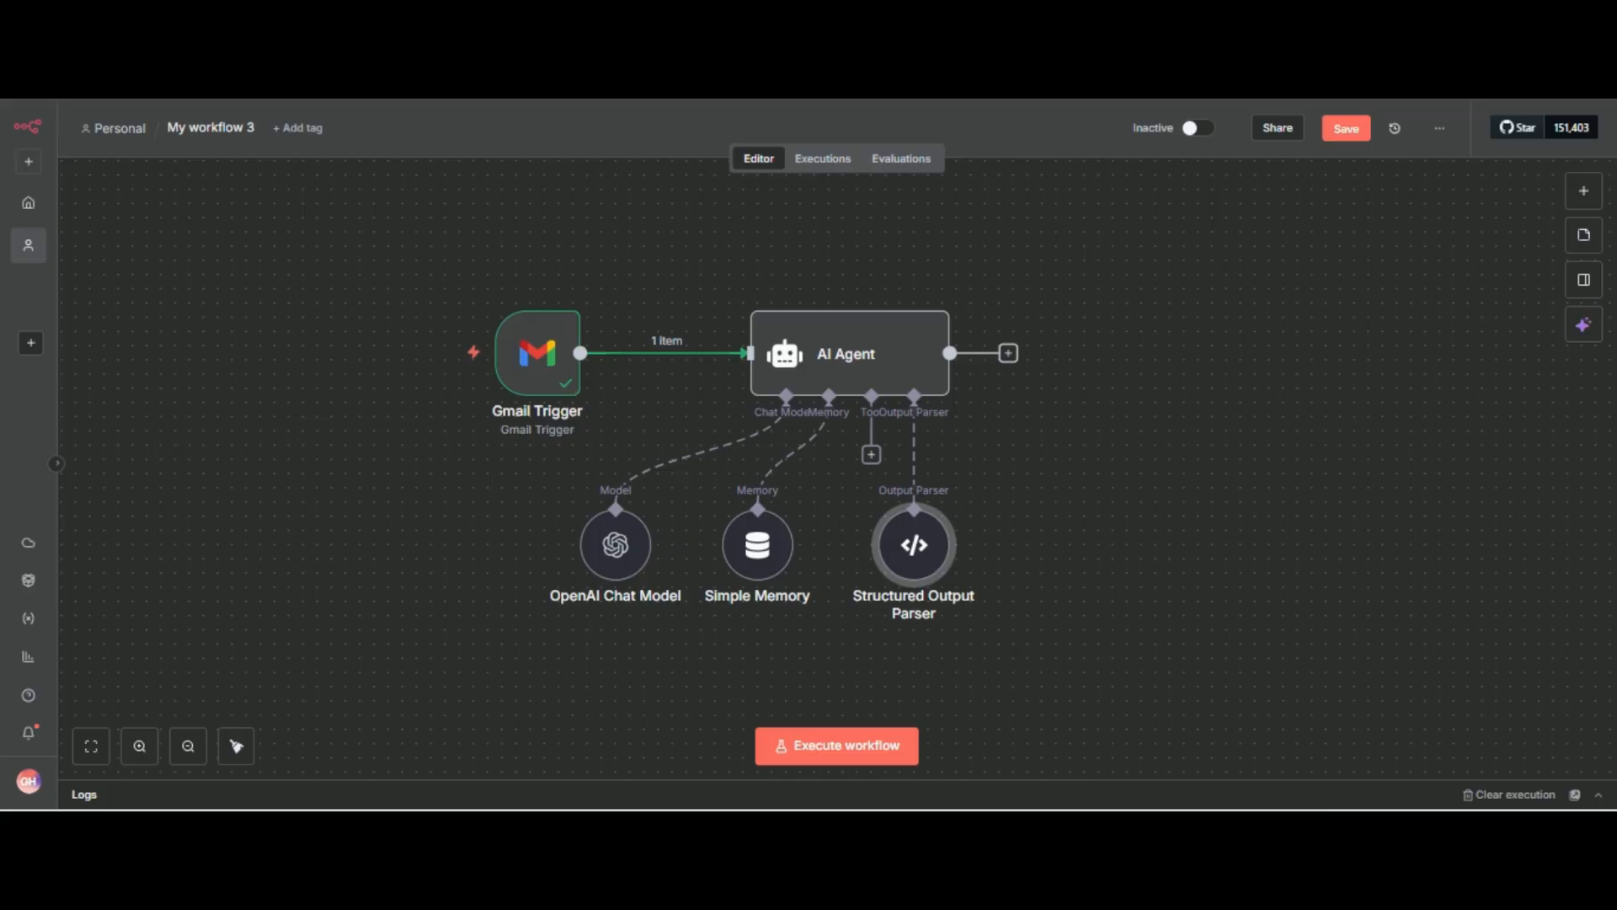
key("ctrl+s")
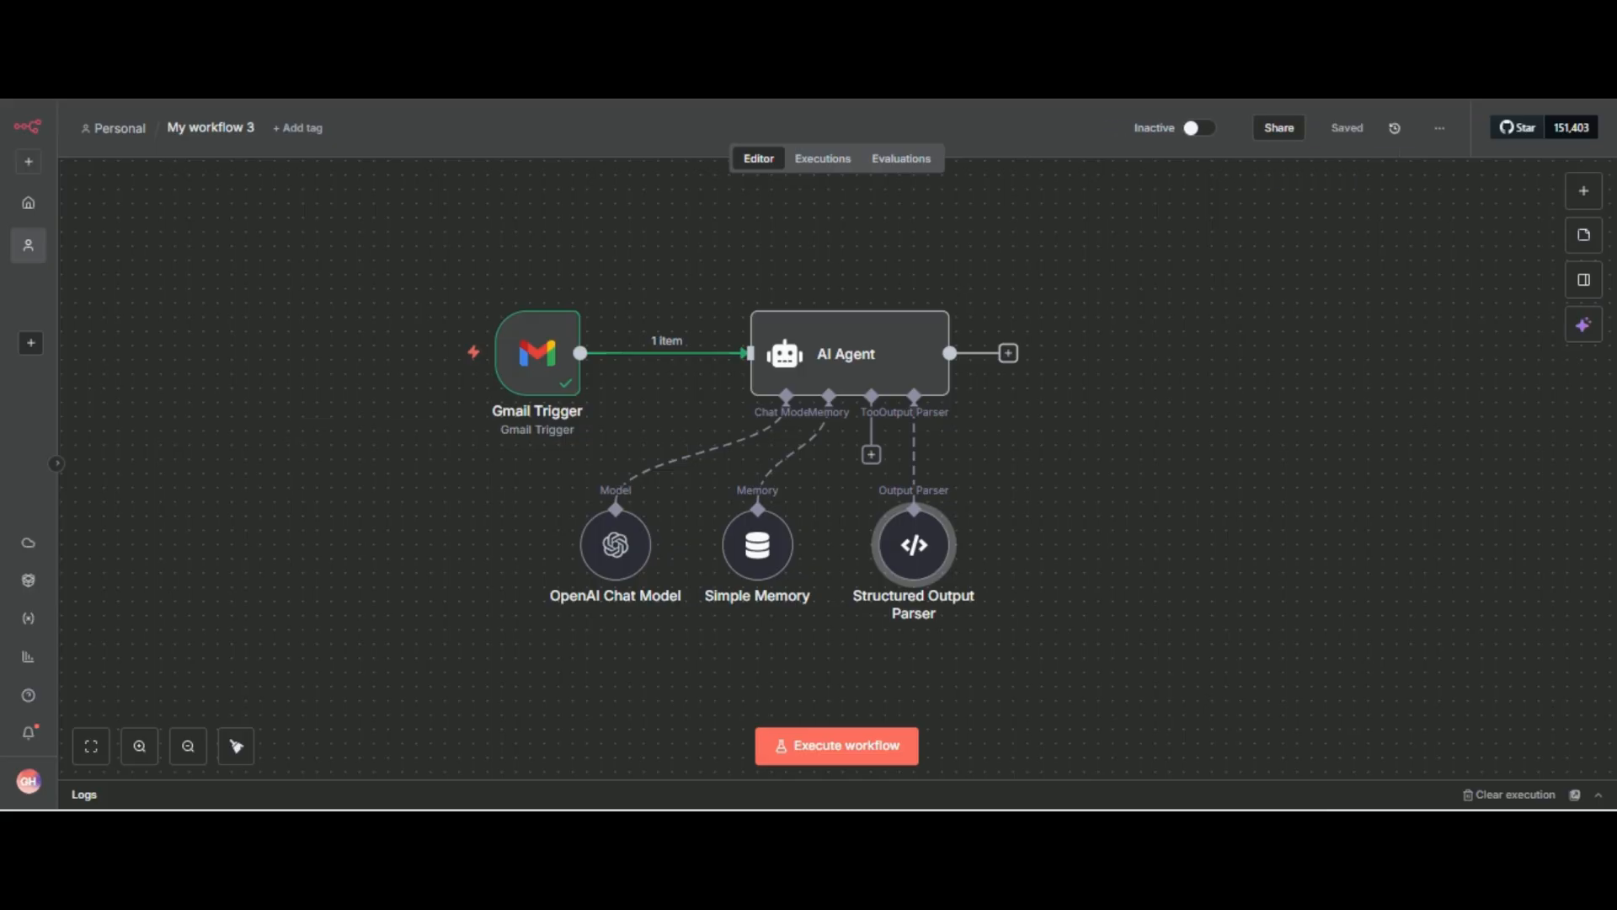
- Reopen the AI Agent, execute its step and inspect the subject and body fields in the output
left_click(850, 353)
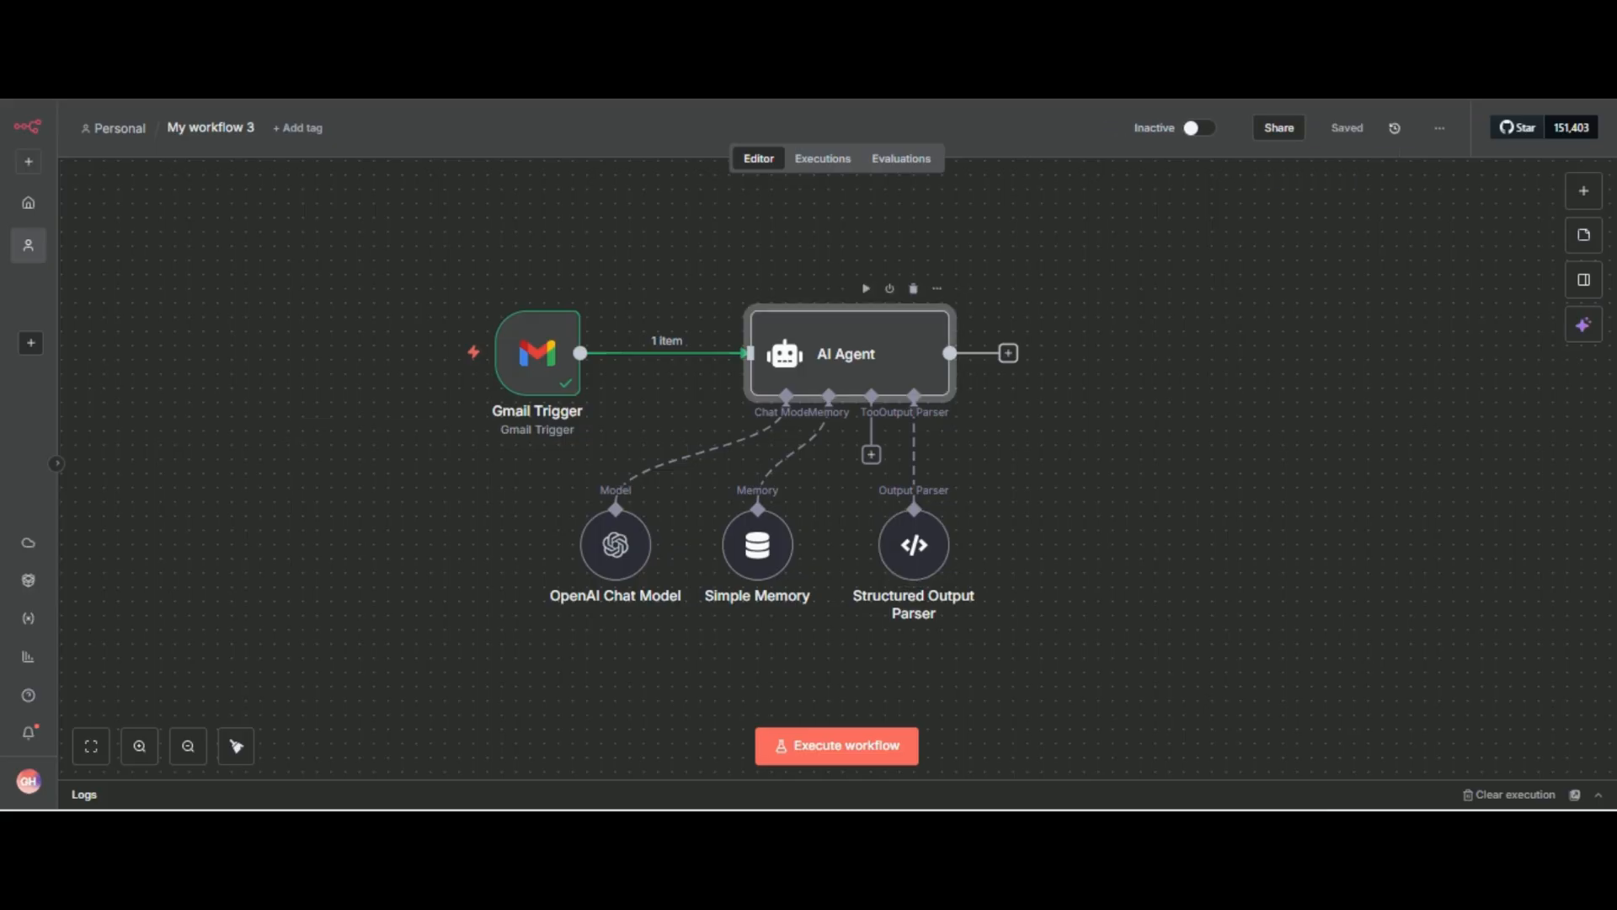
double_click(850, 354)
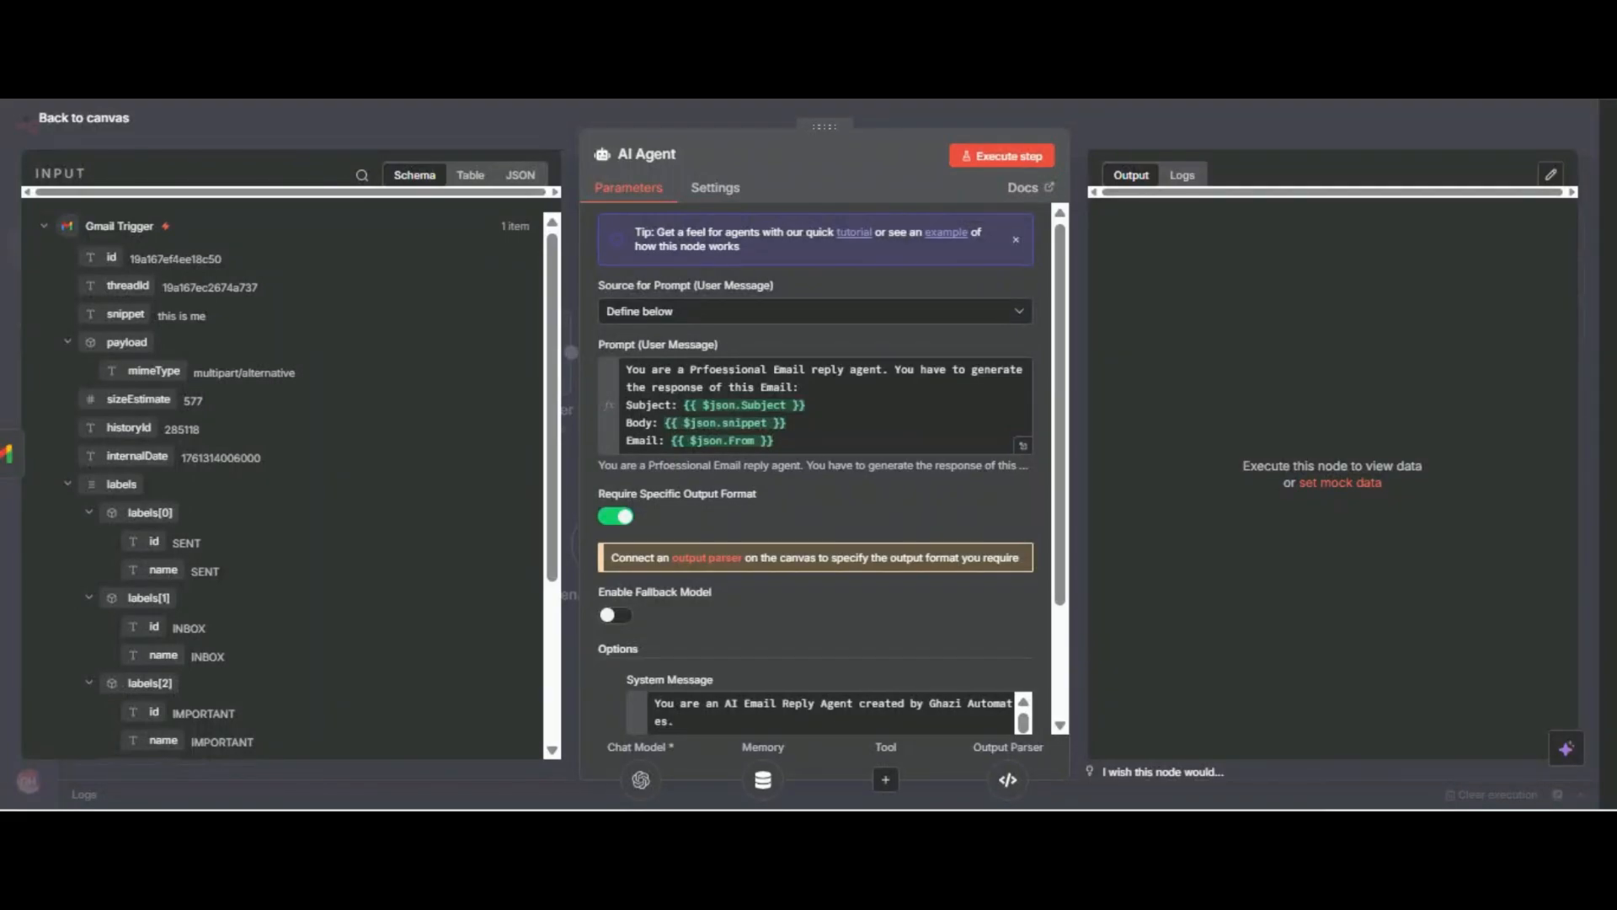
left_click(1003, 156)
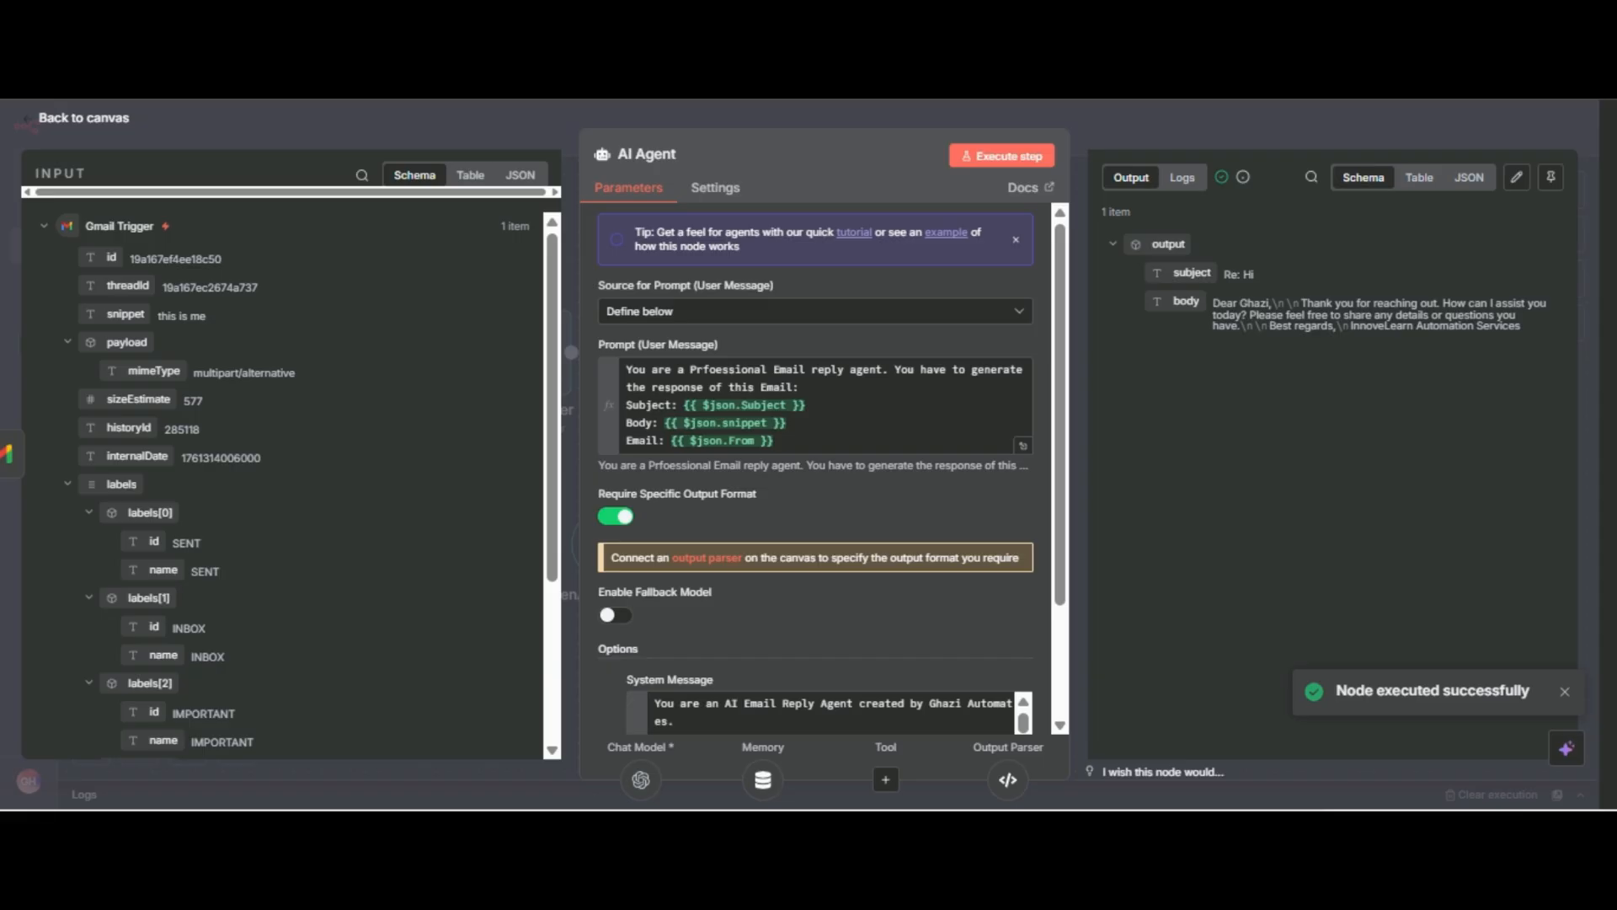
left_click_drag(1174, 273, 1239, 274)
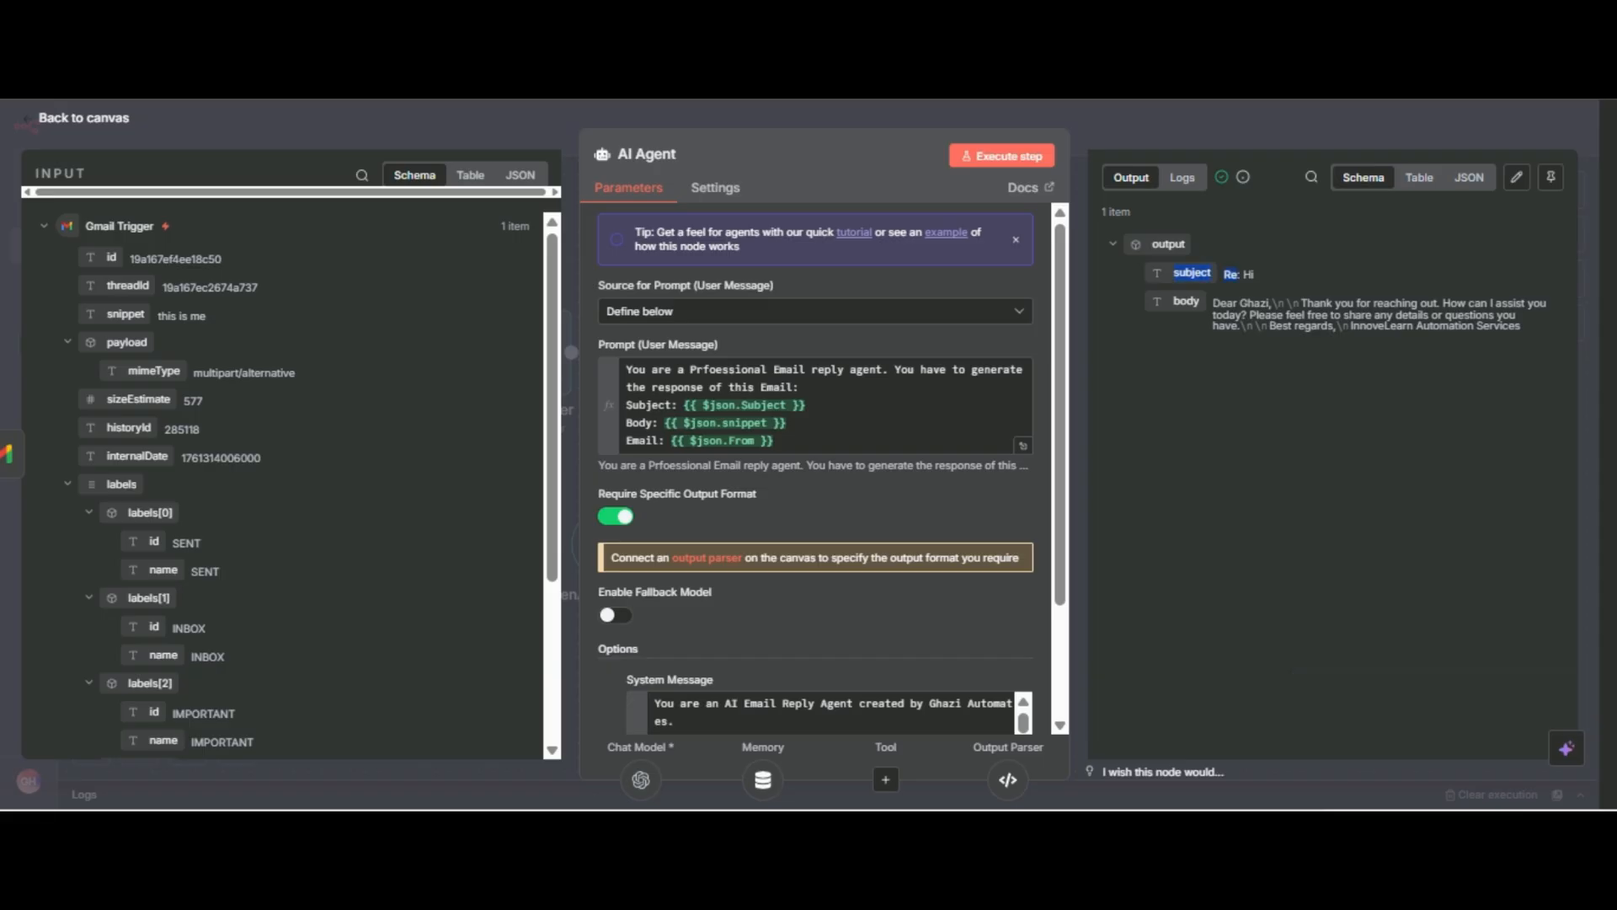
double_click(1186, 301)
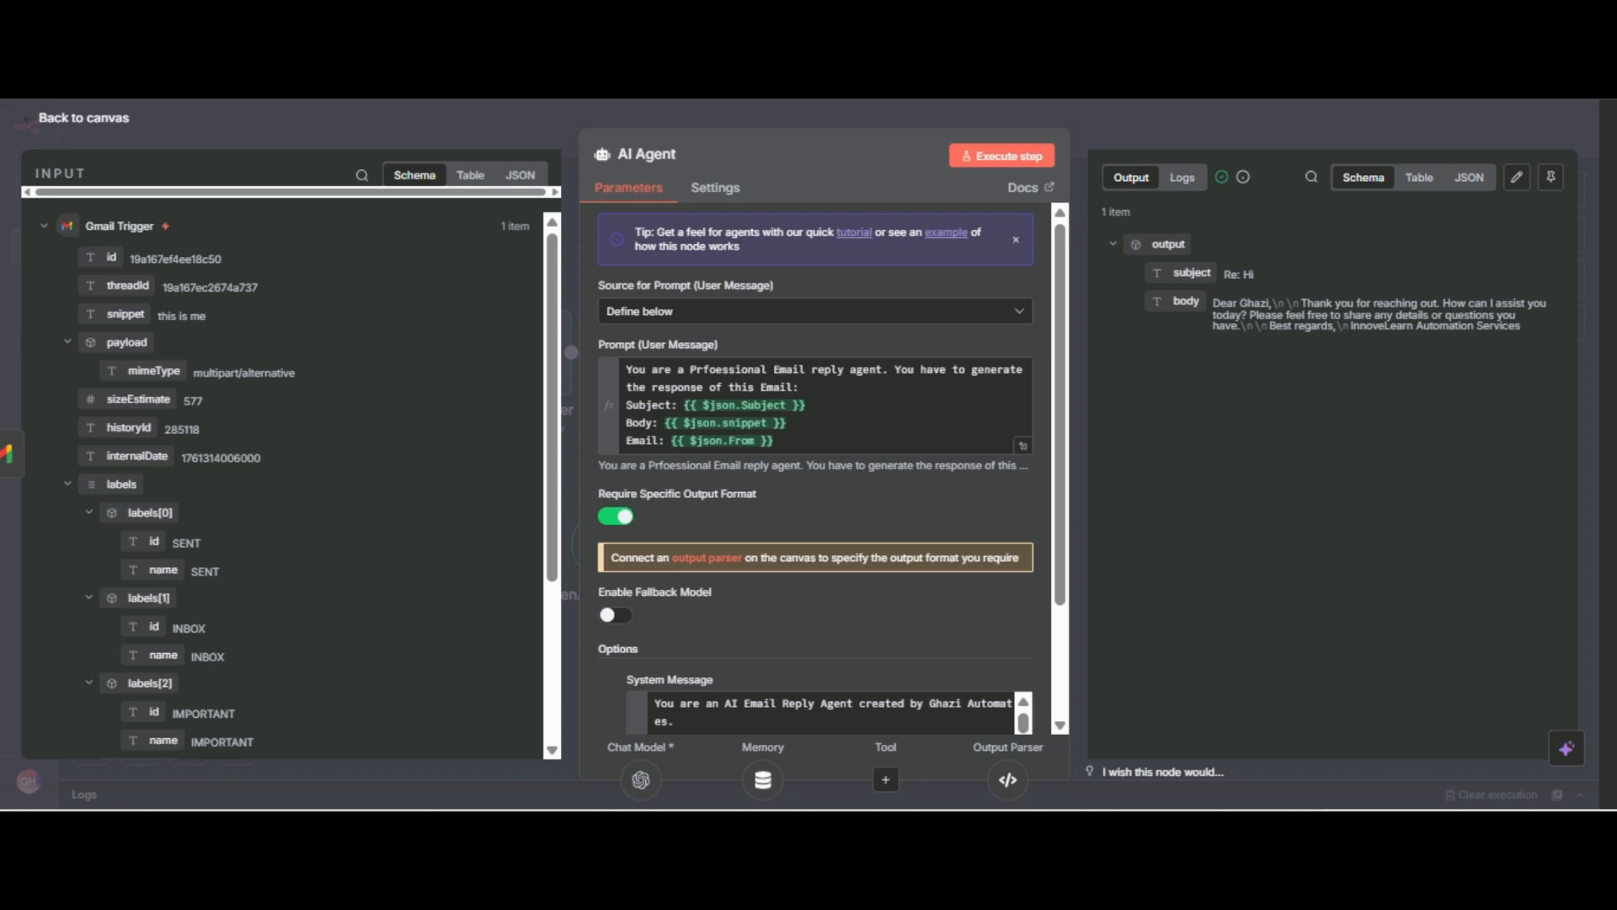
- Return to the canvas, move the AI Agent node closer to the Gmail Trigger and save the workflow
key("Escape")
left_click_drag(851, 354, 778, 354)
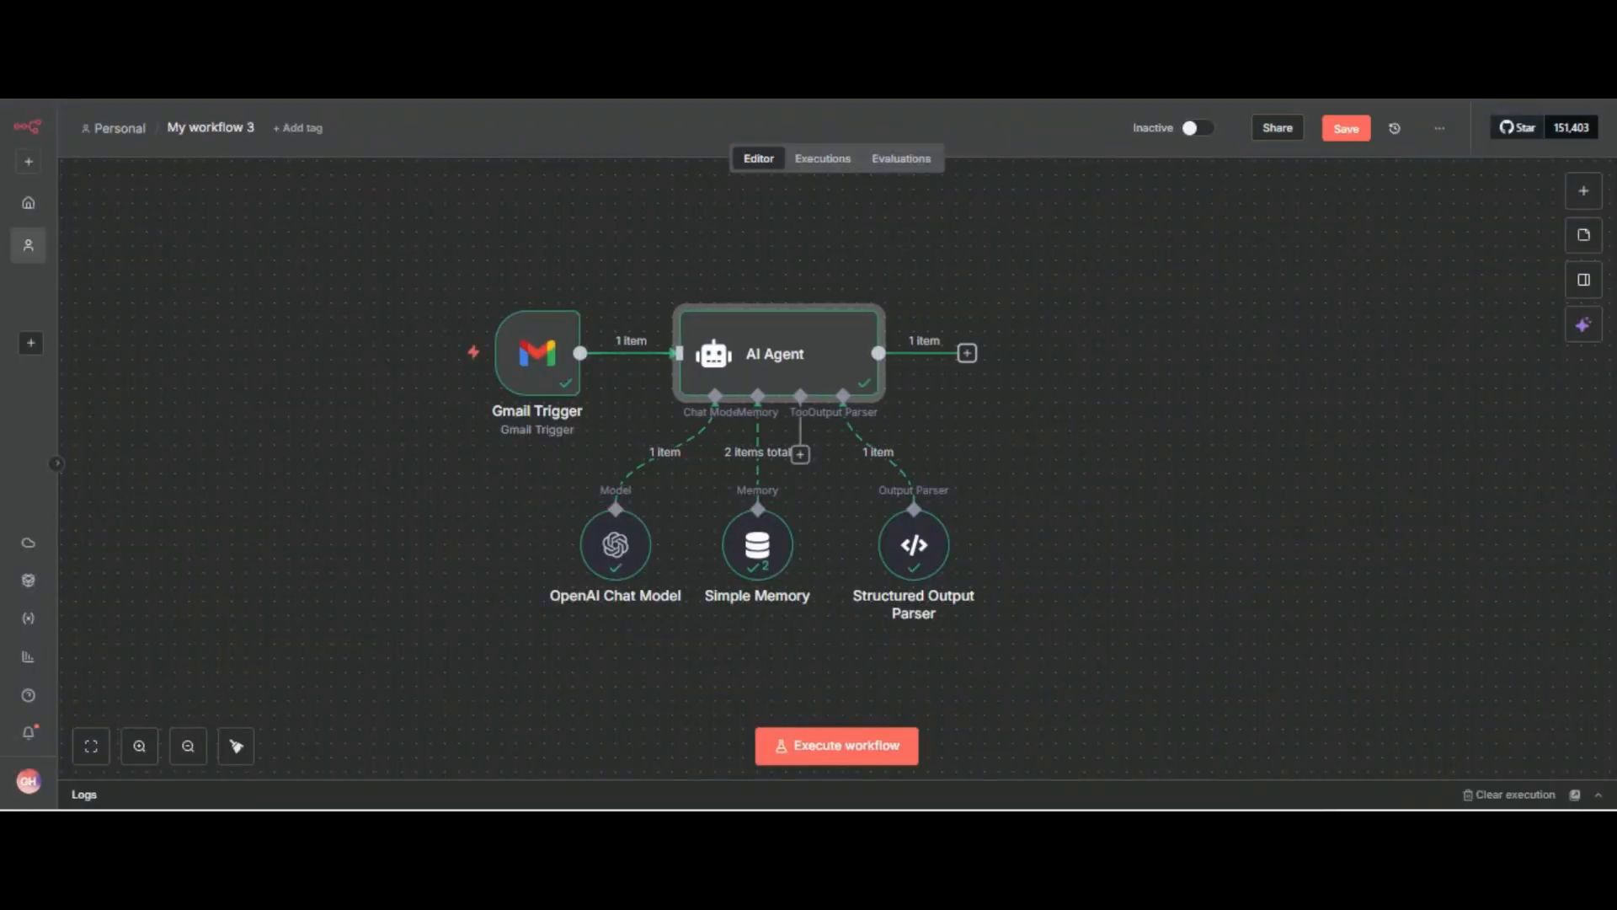
left_click(1346, 128)
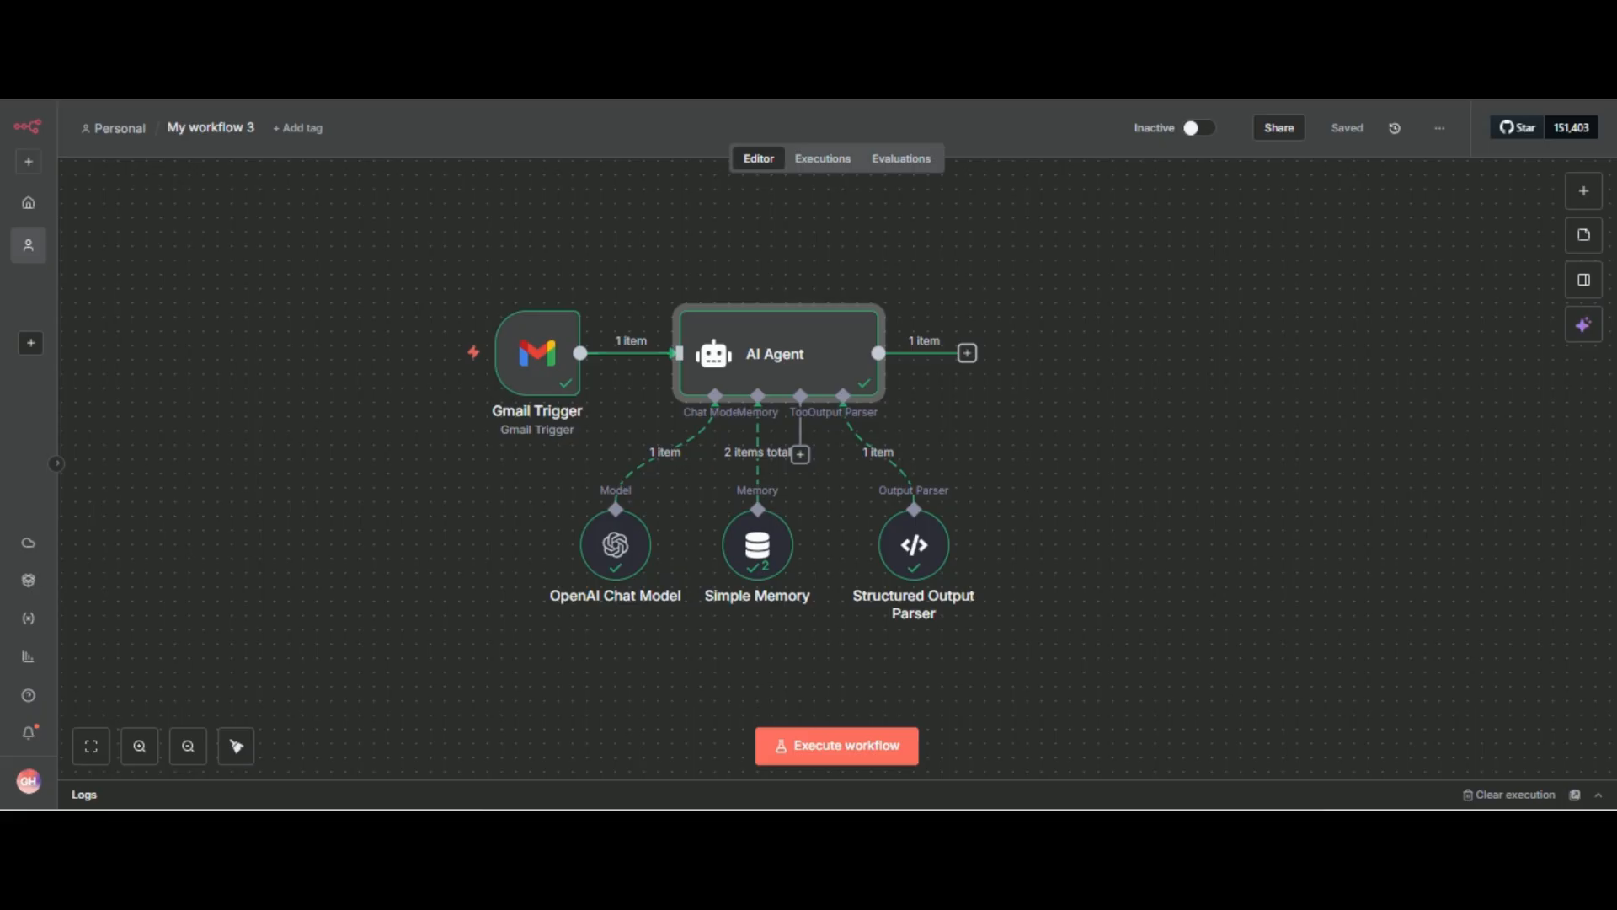
- Add a Gmail node with the Send a message action after the AI Agent's output
left_click(967, 353)
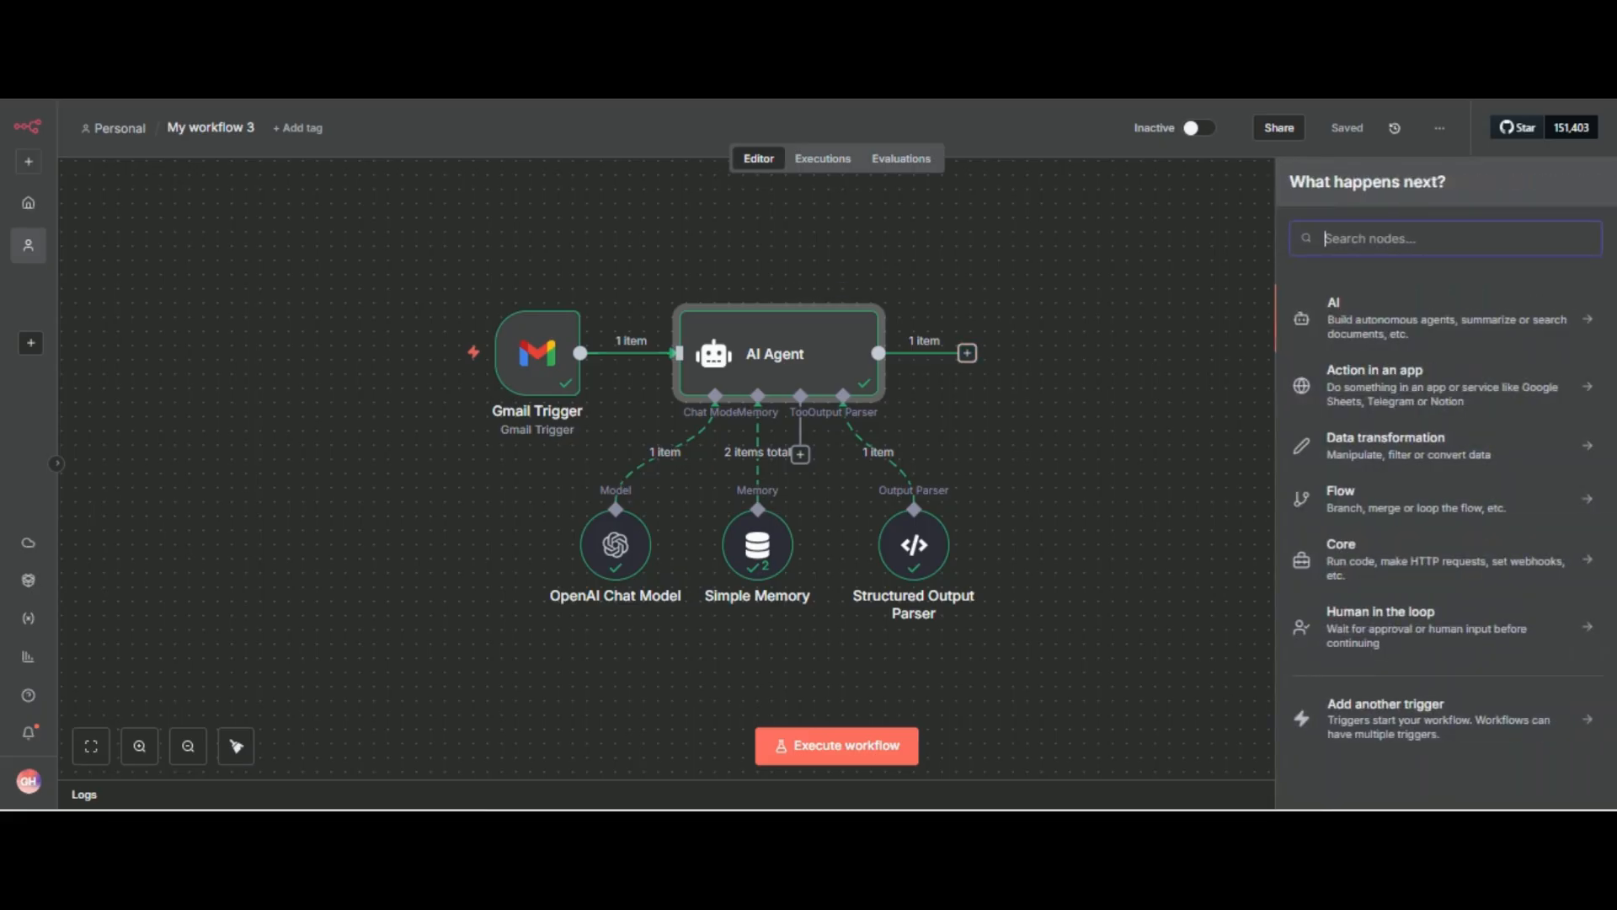
type("g")
key("BackSpace")
type("gmail")
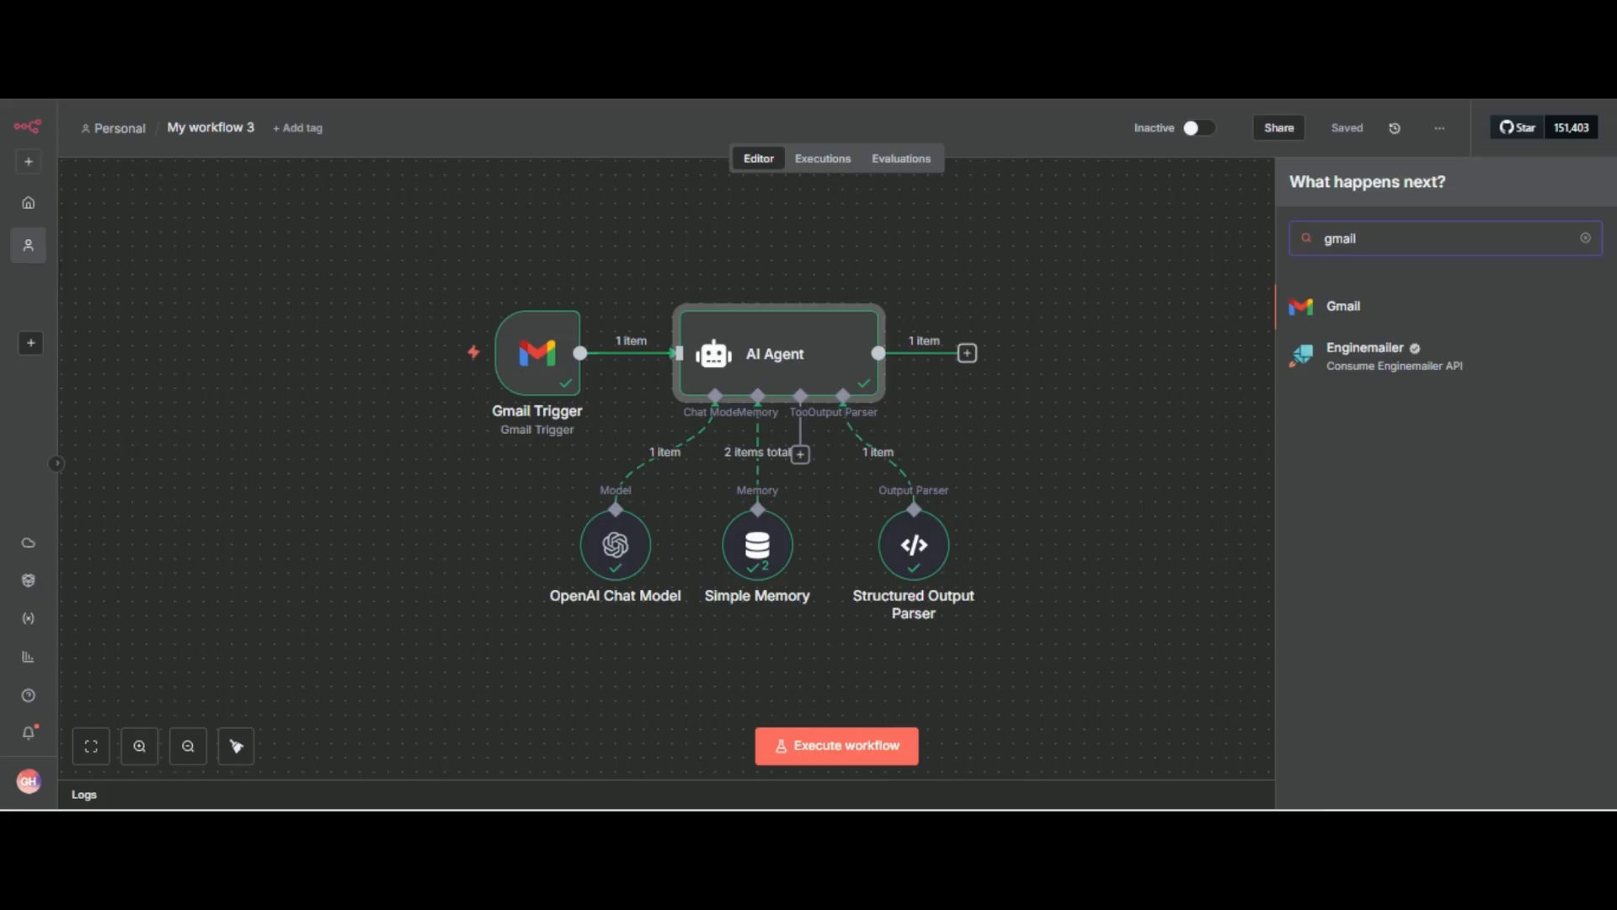
key("Return")
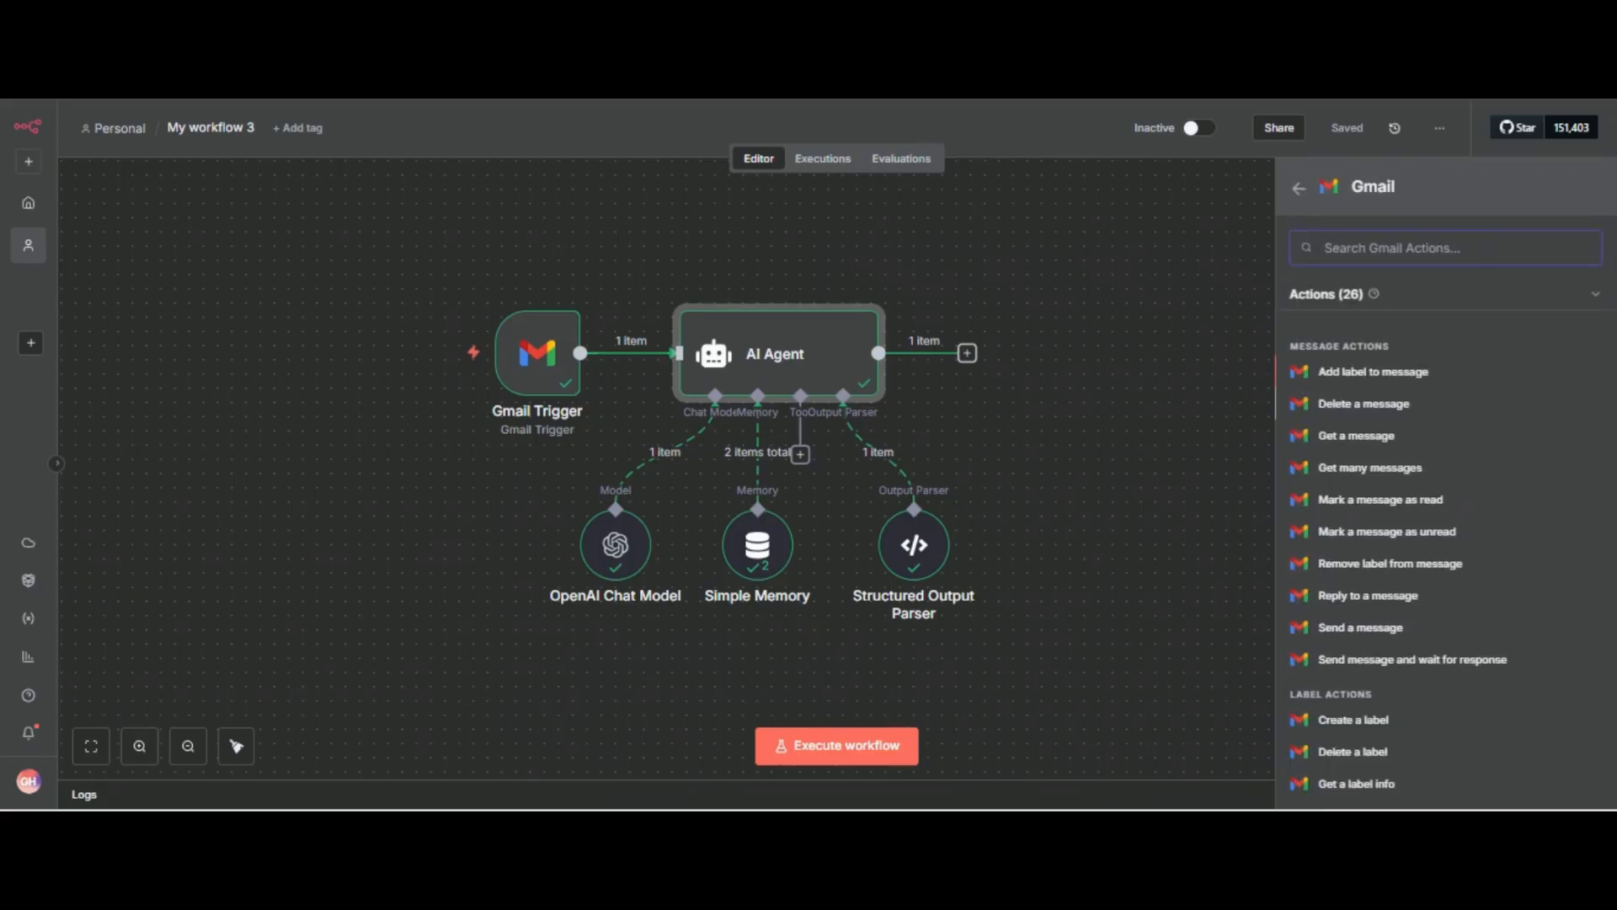
key("Down")
key("Down")
key("Down")
key("Down")
key("Down")
key("Down")
key("Down")
key("Return")
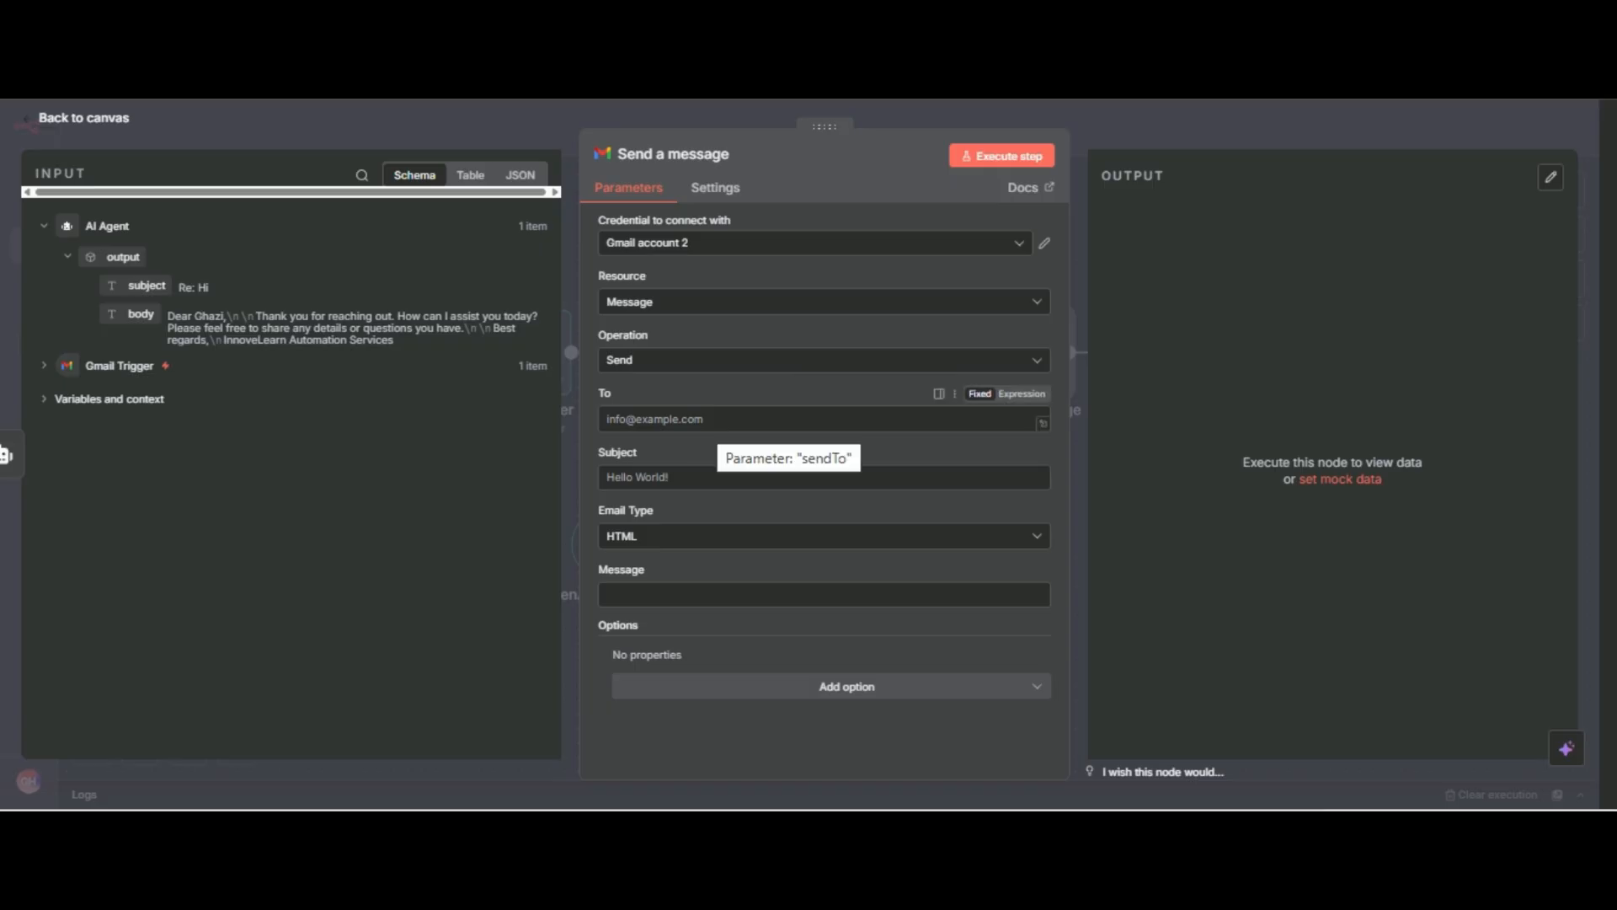
- Map the Send a message node's To field to the Gmail Trigger's From value, {{ $('Gmail Trigger').item.json.From }}
left_click(718, 420)
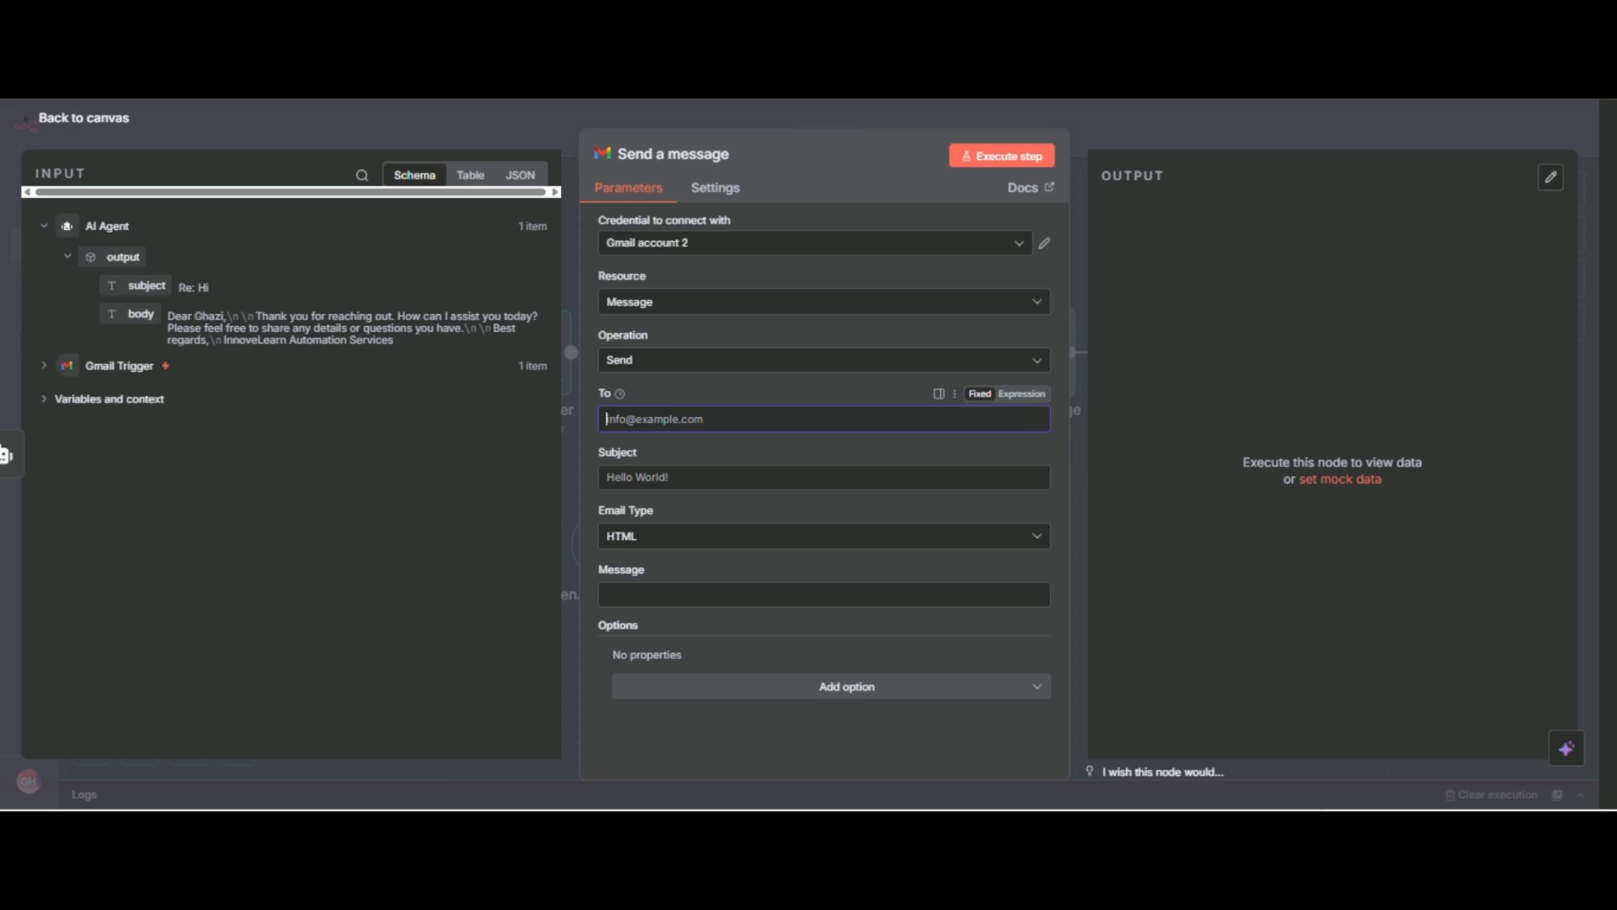
left_click(44, 365)
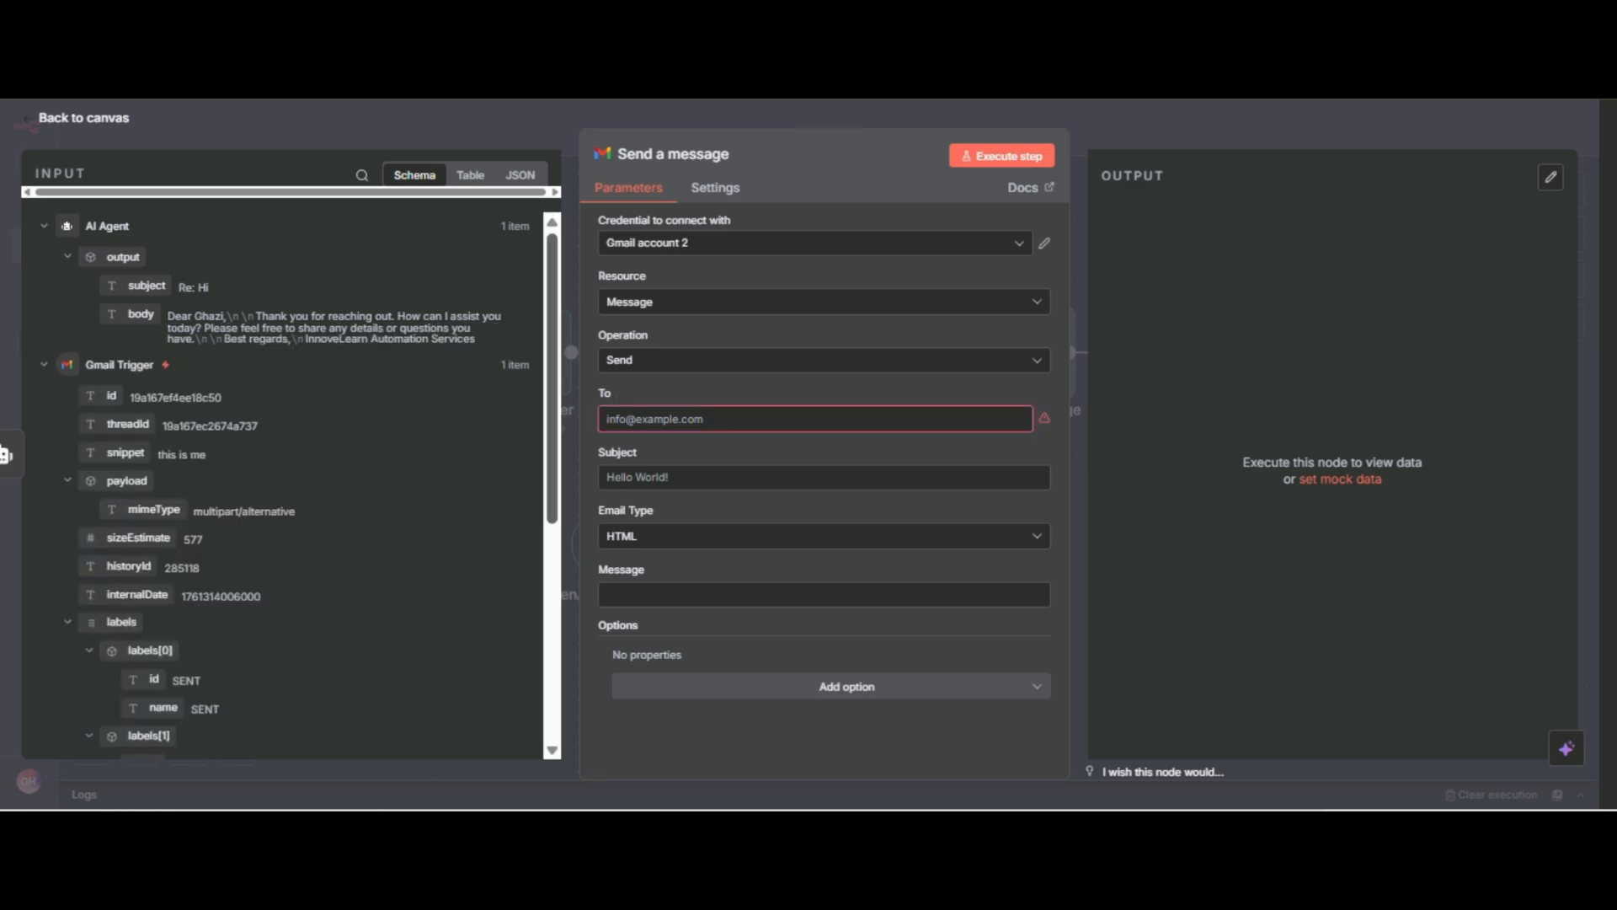
scroll(290, 480, "down", 5)
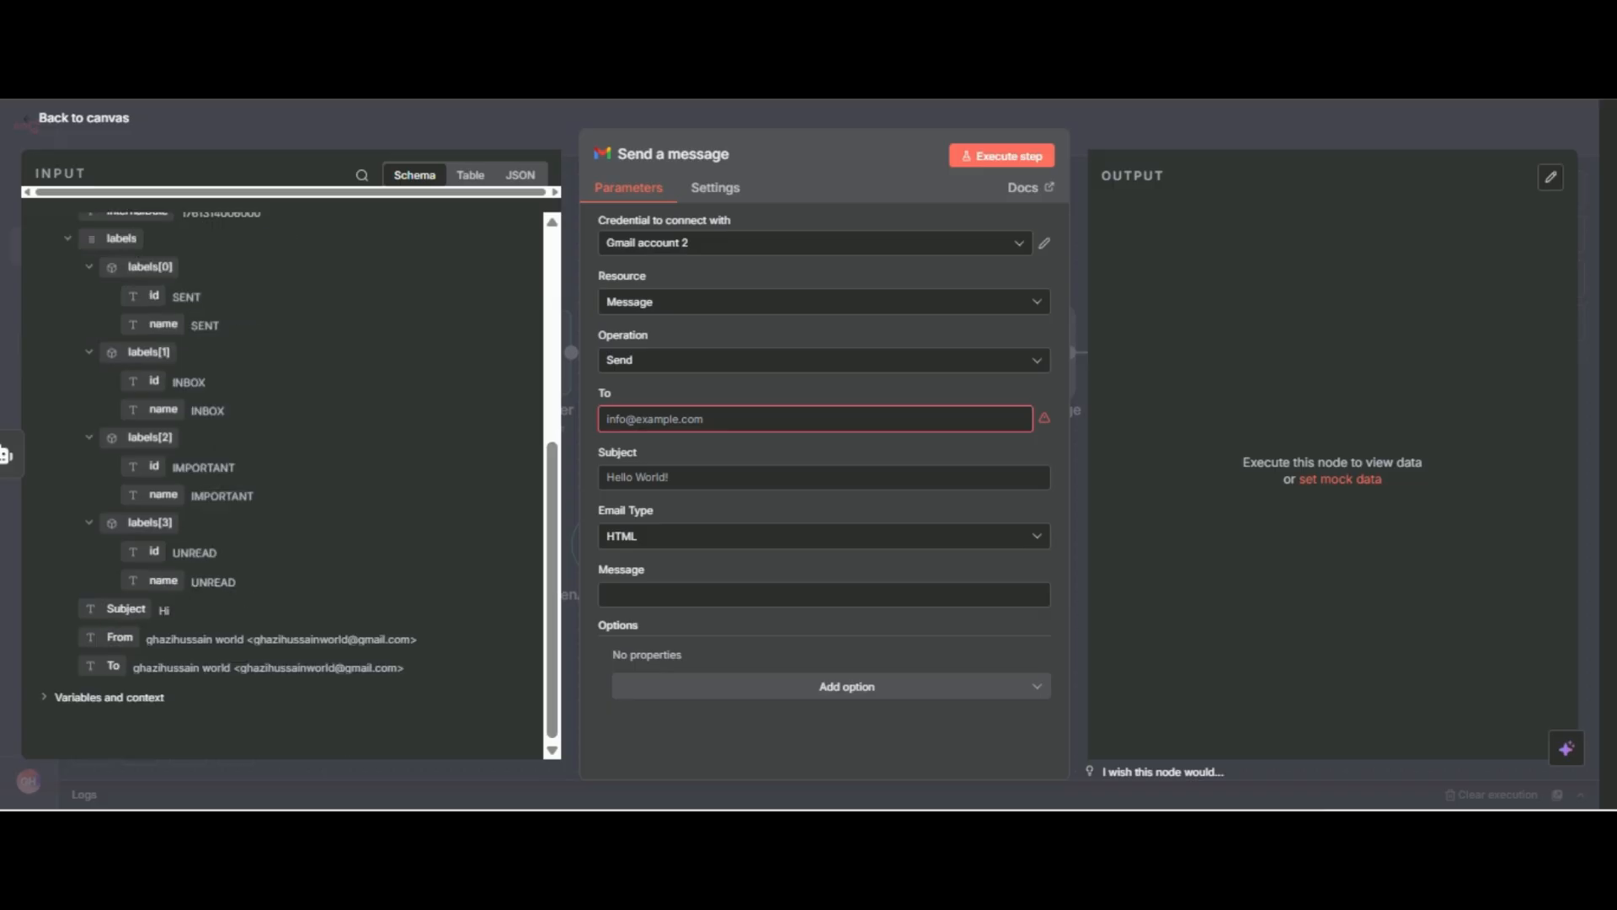
left_click(813, 418)
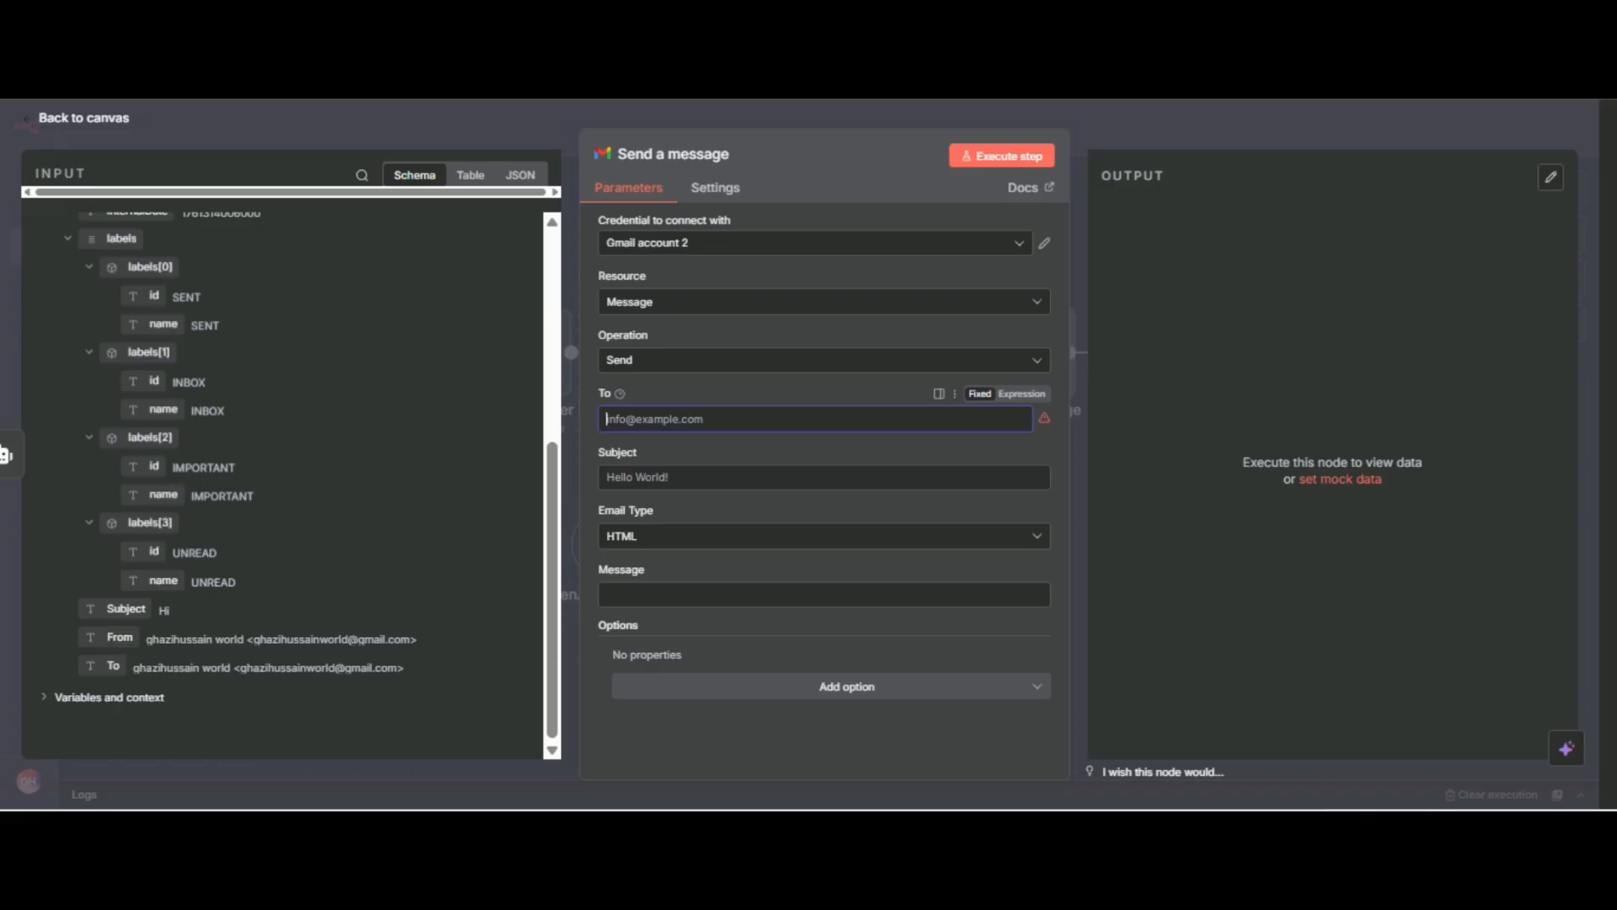
left_click_drag(120, 637, 624, 419)
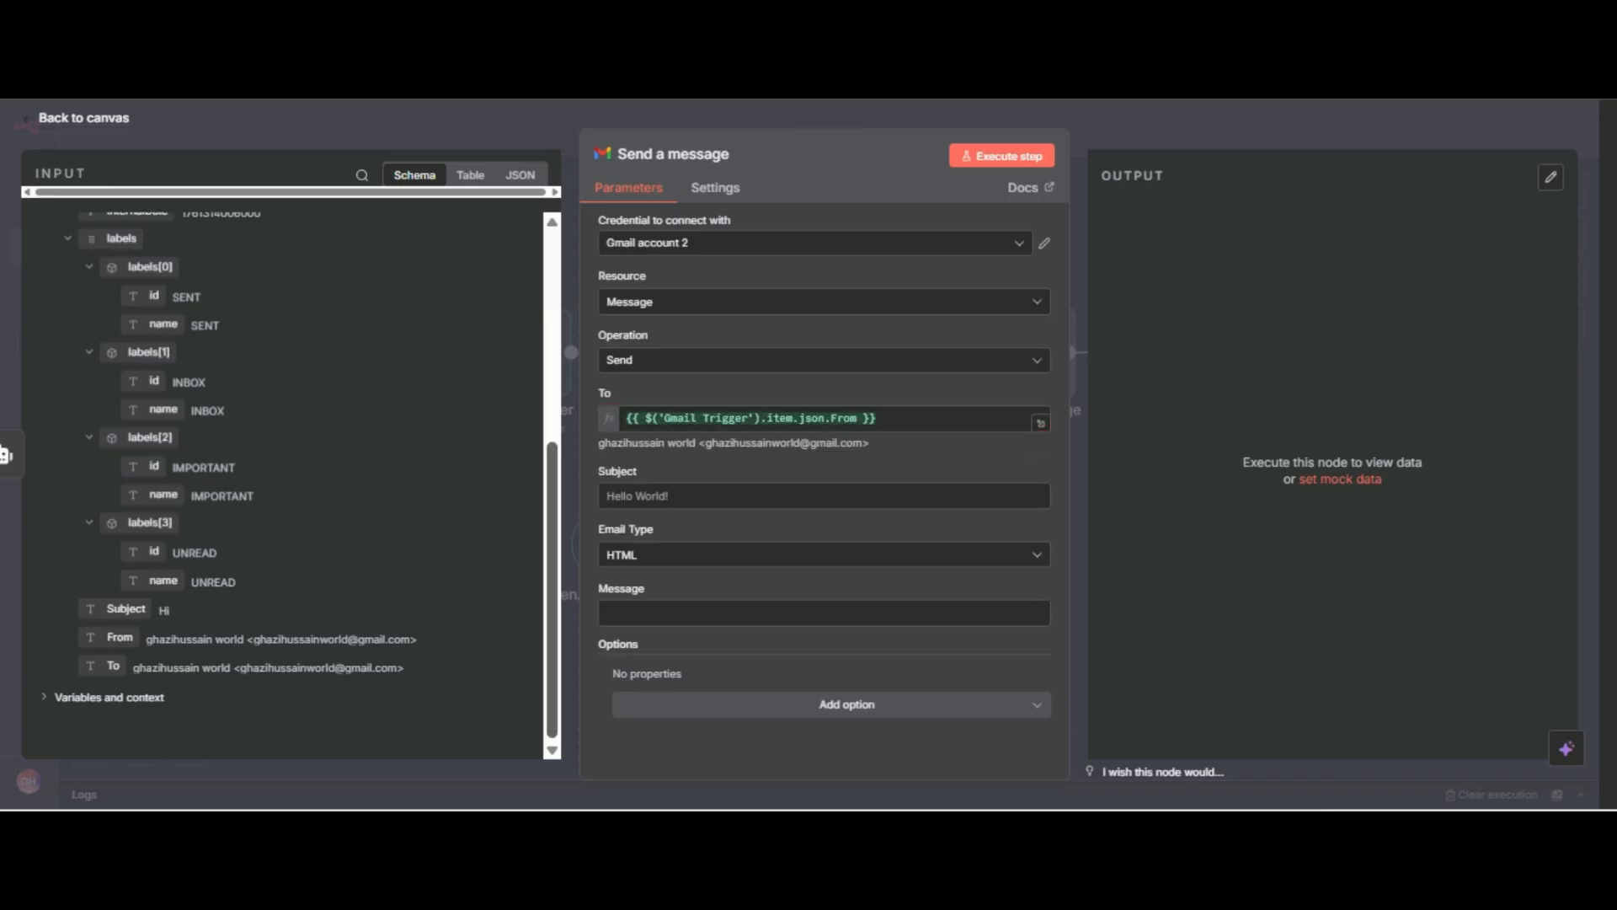
- Map the message's Subject field to the AI Agent's output subject, {{ $json.output.subject }}
scroll(291, 485, "up", 3)
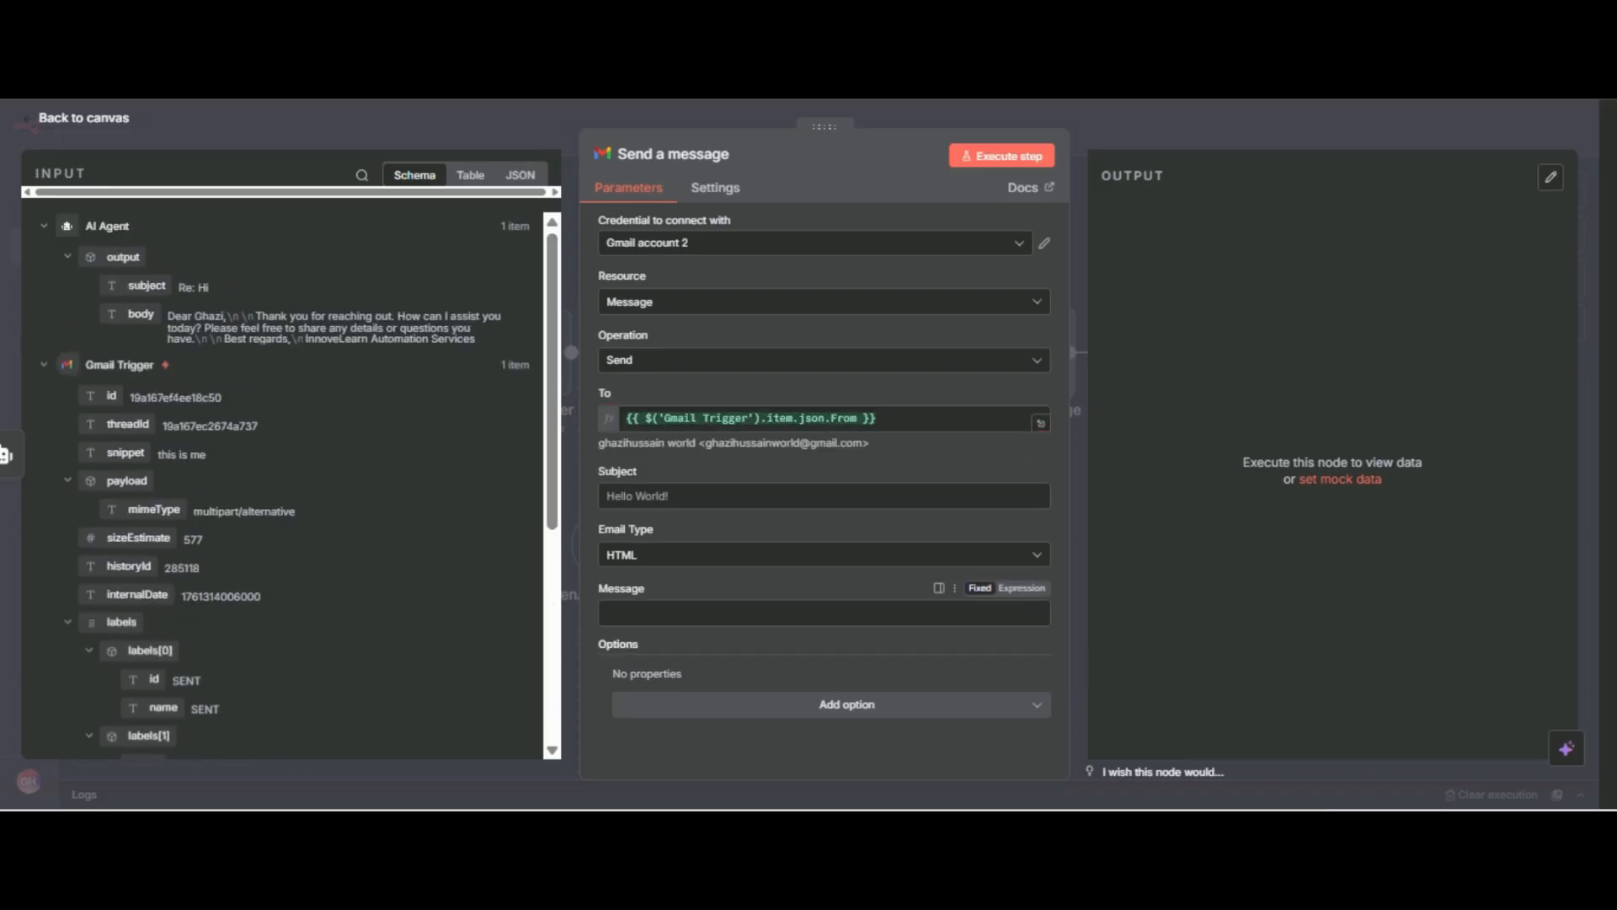
left_click_drag(598, 471, 640, 473)
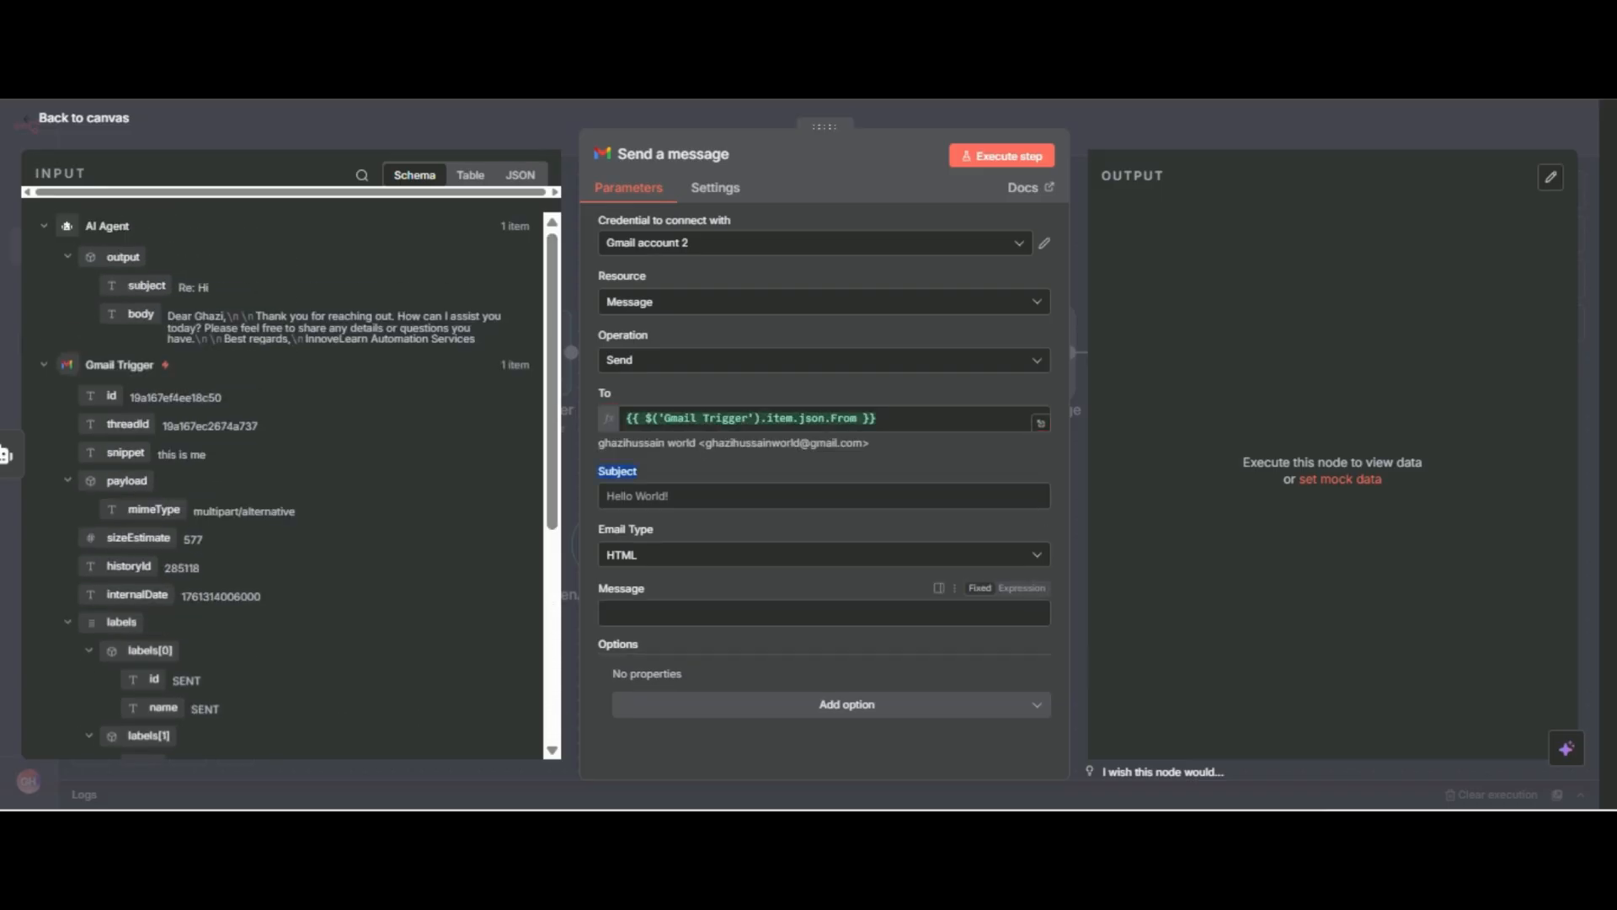
left_click_drag(593, 589, 647, 590)
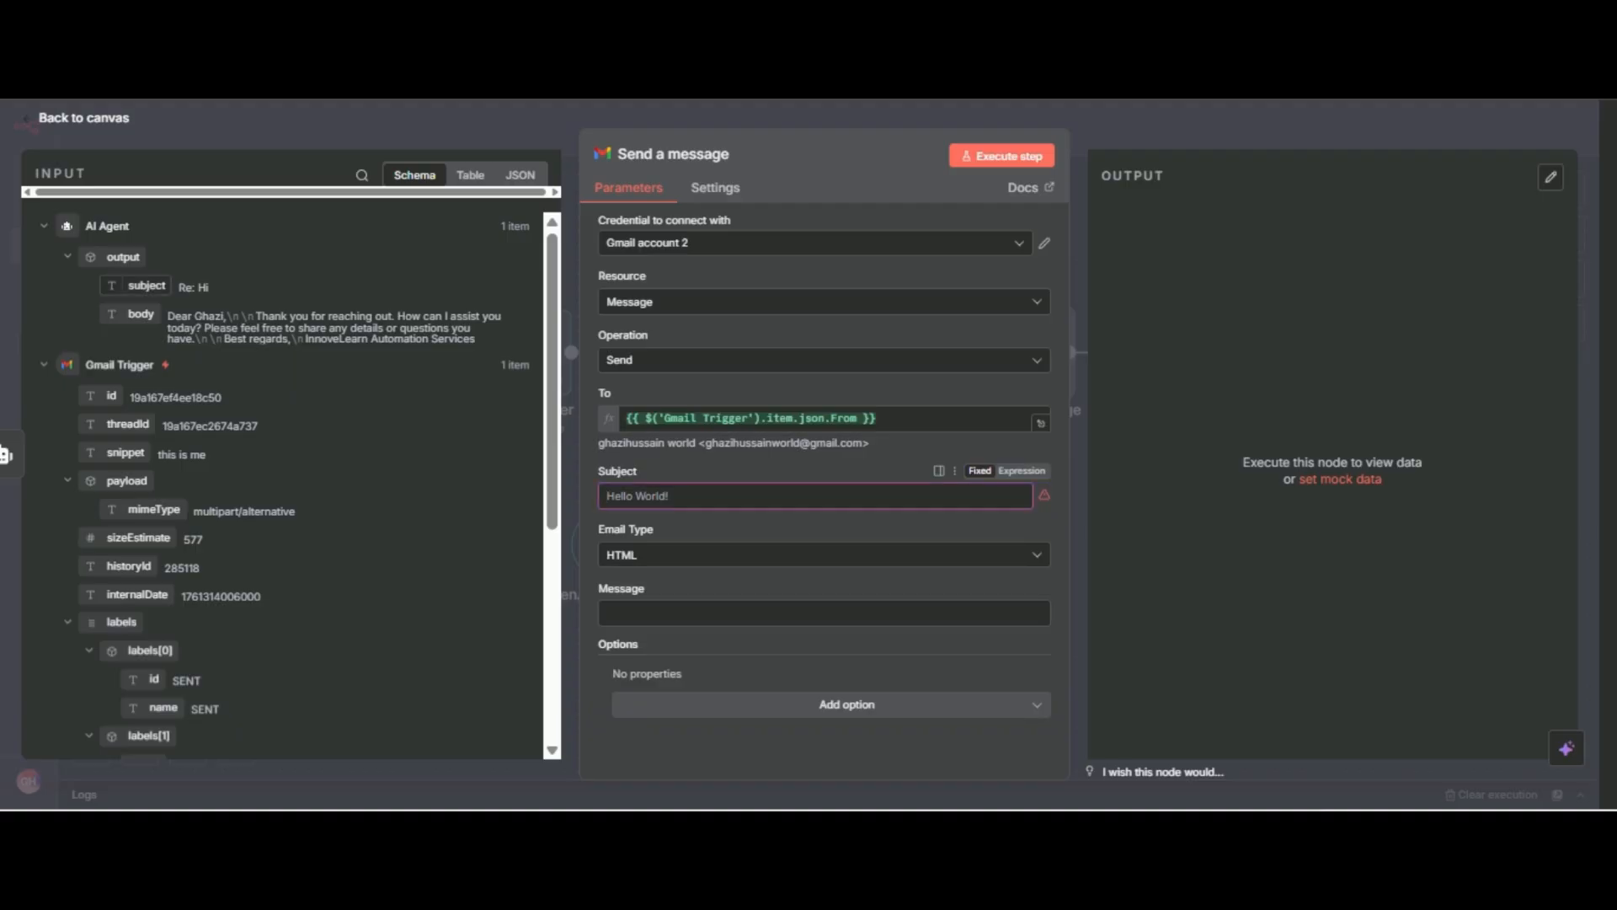
left_click_drag(148, 285, 626, 496)
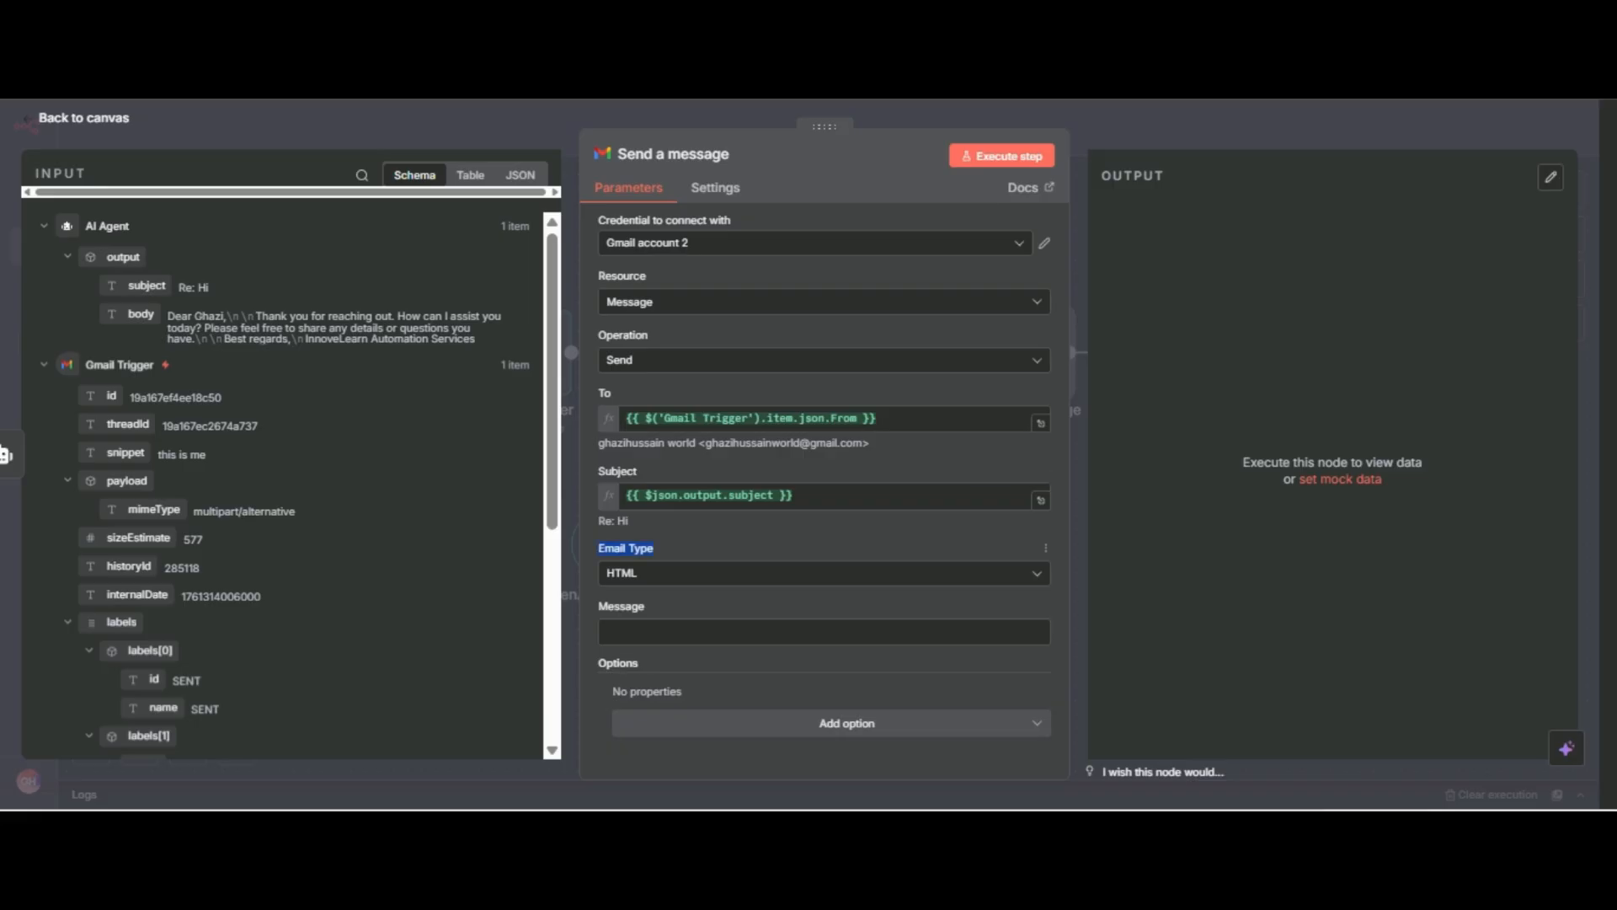
- Set the Email Type to Text and map the Message field to the AI Agent's output body, {{ $json.output.body }}
left_click(640, 573)
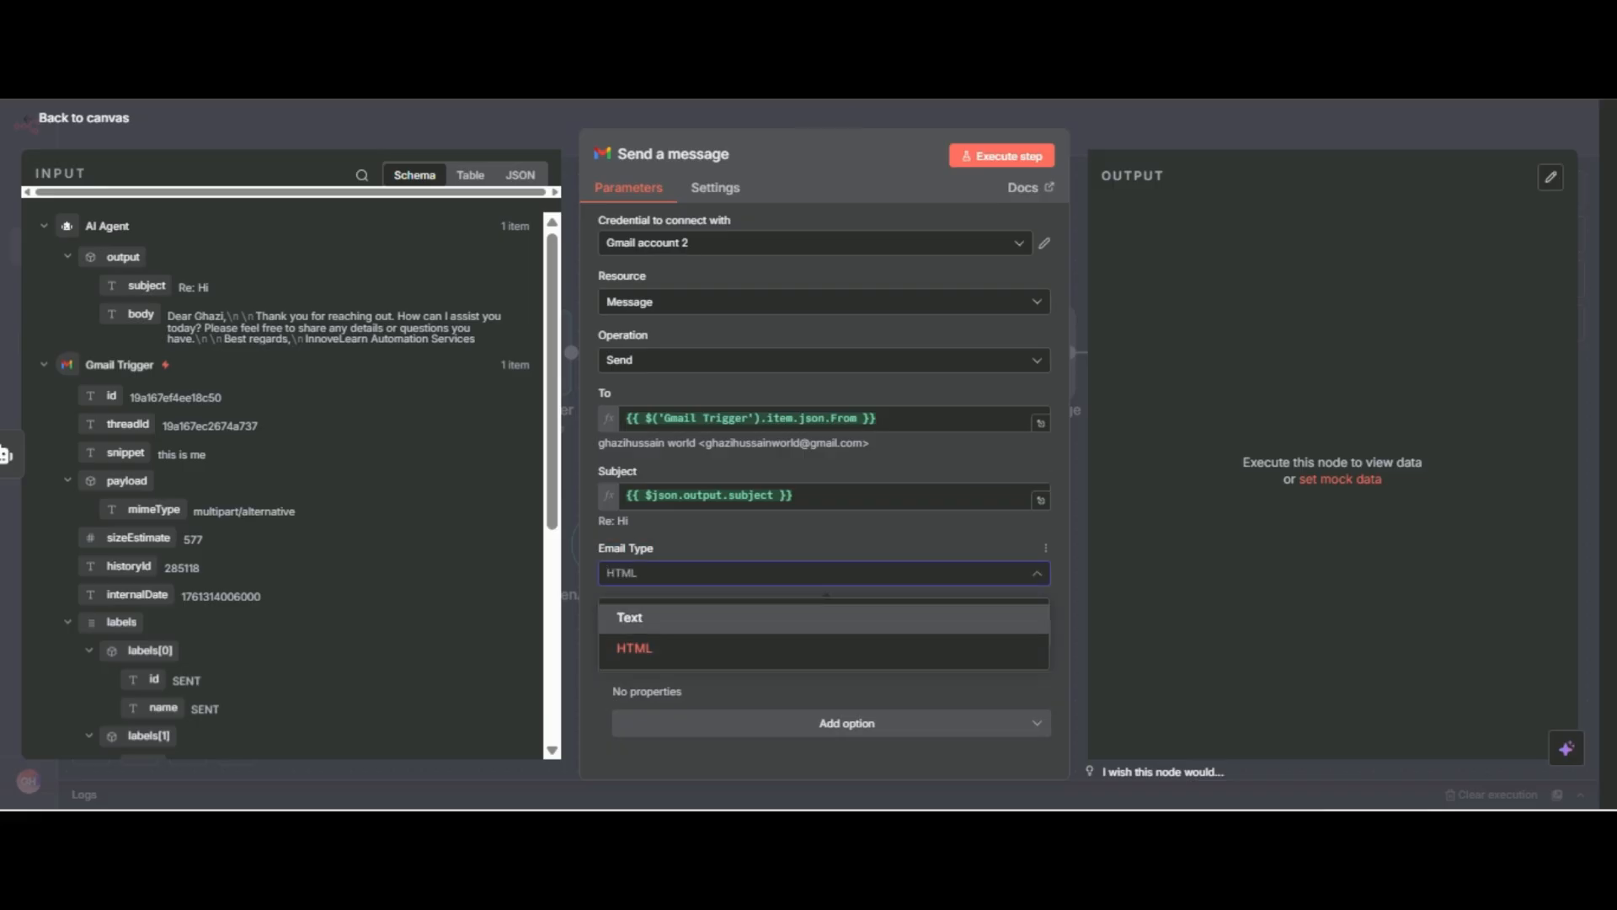
left_click(640, 618)
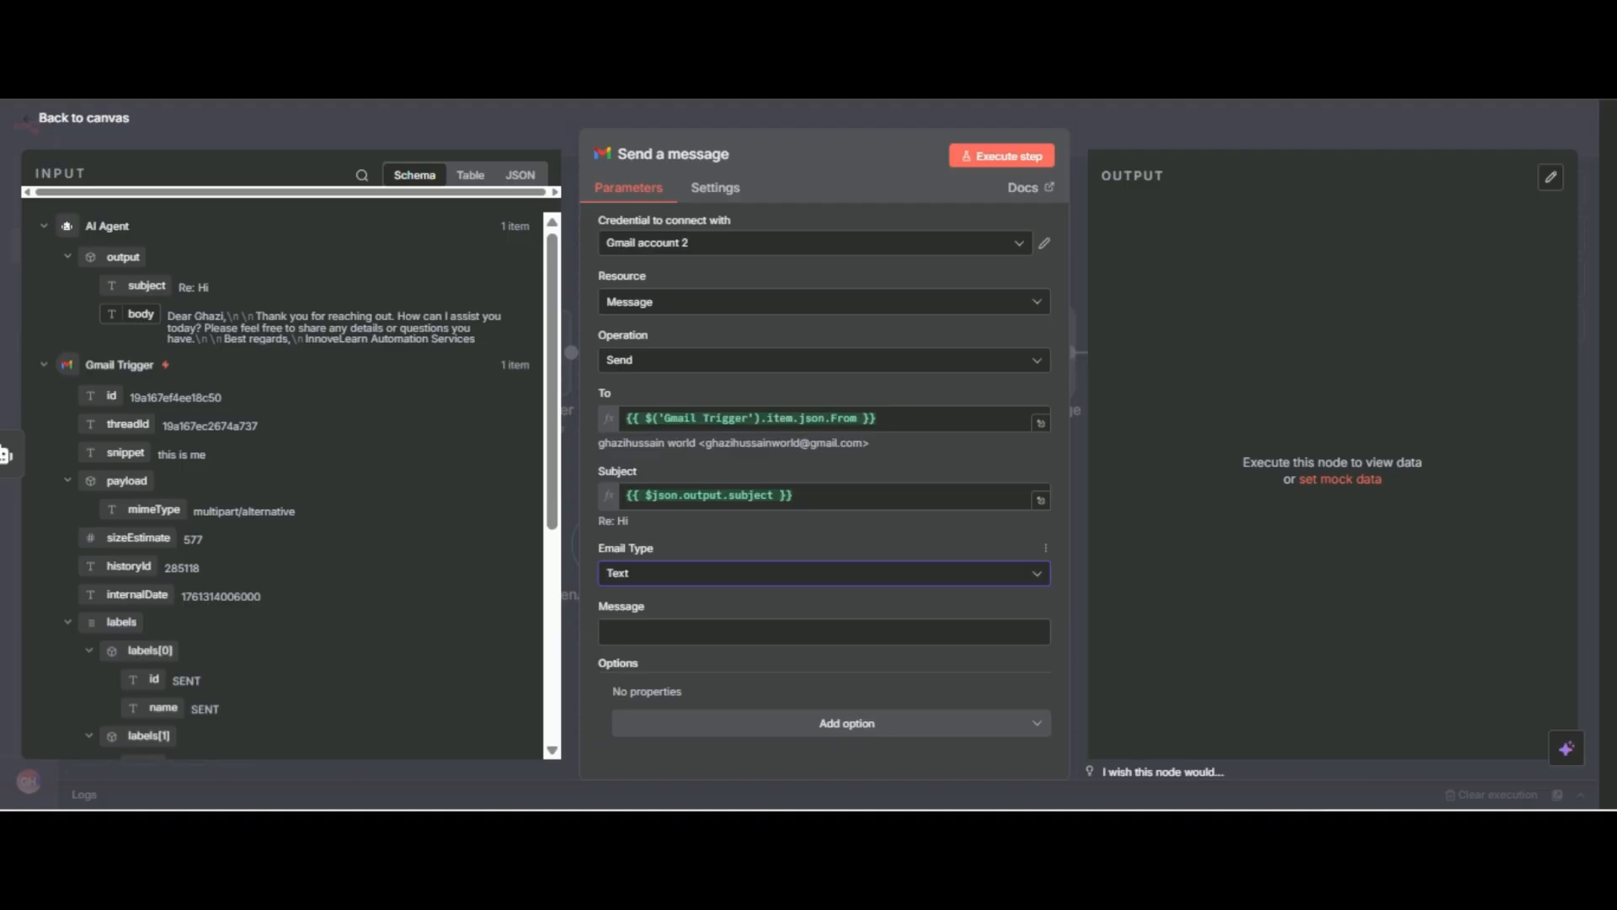
left_click_drag(141, 314, 630, 631)
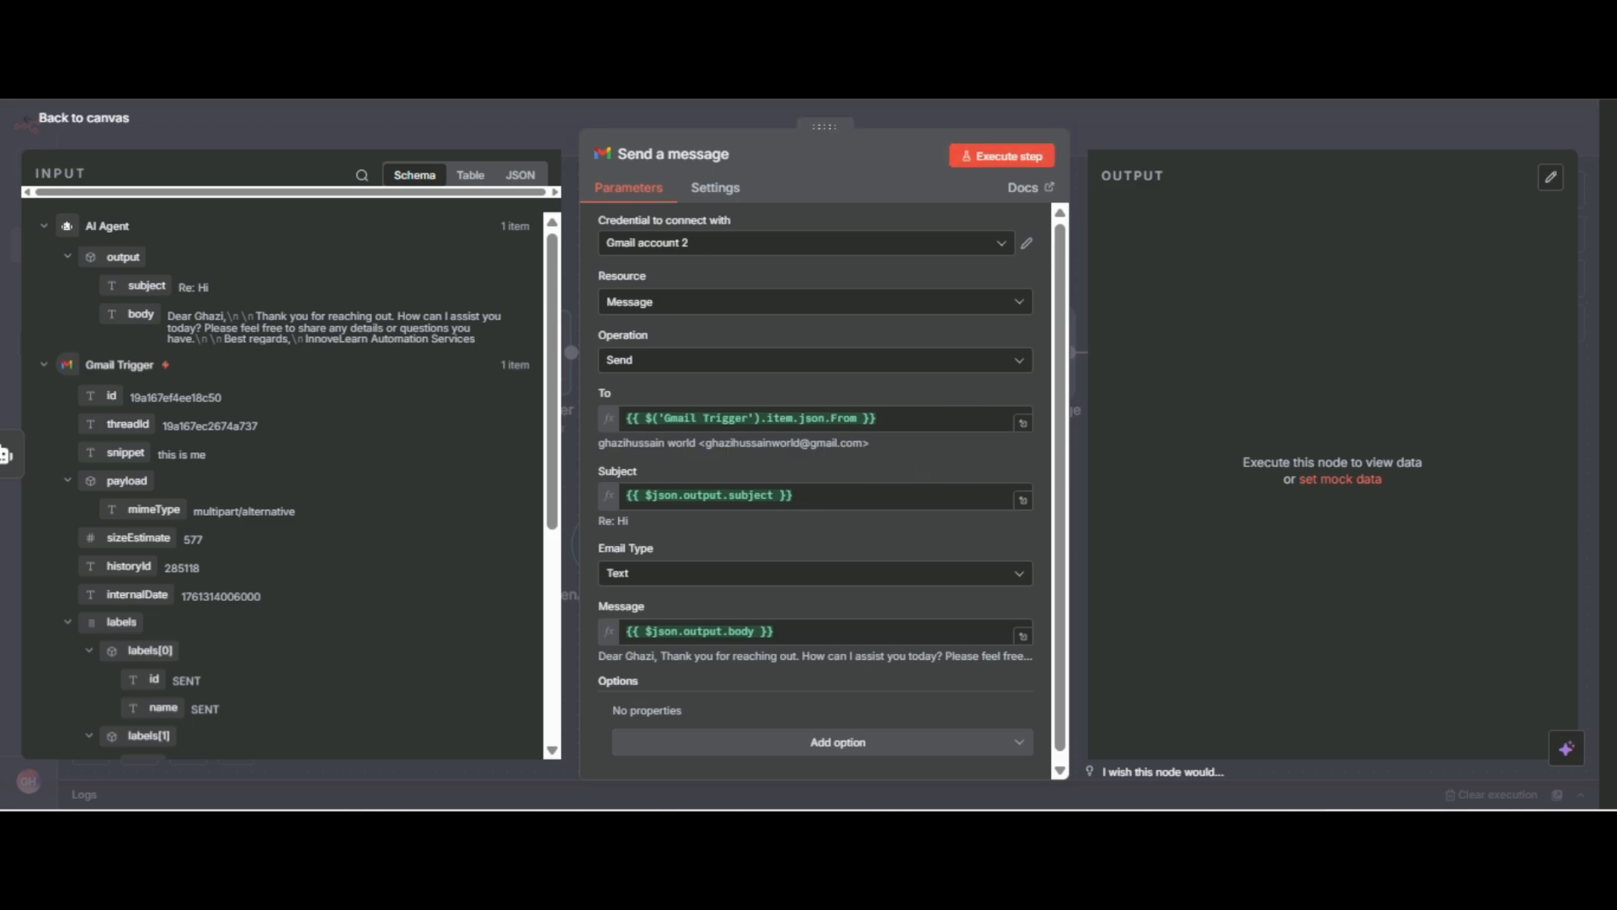
- Execute the Send a message step, then switch to Gmail and read the newest "Re: Hi" email's body and footer before returning to the inbox
left_click(1002, 156)
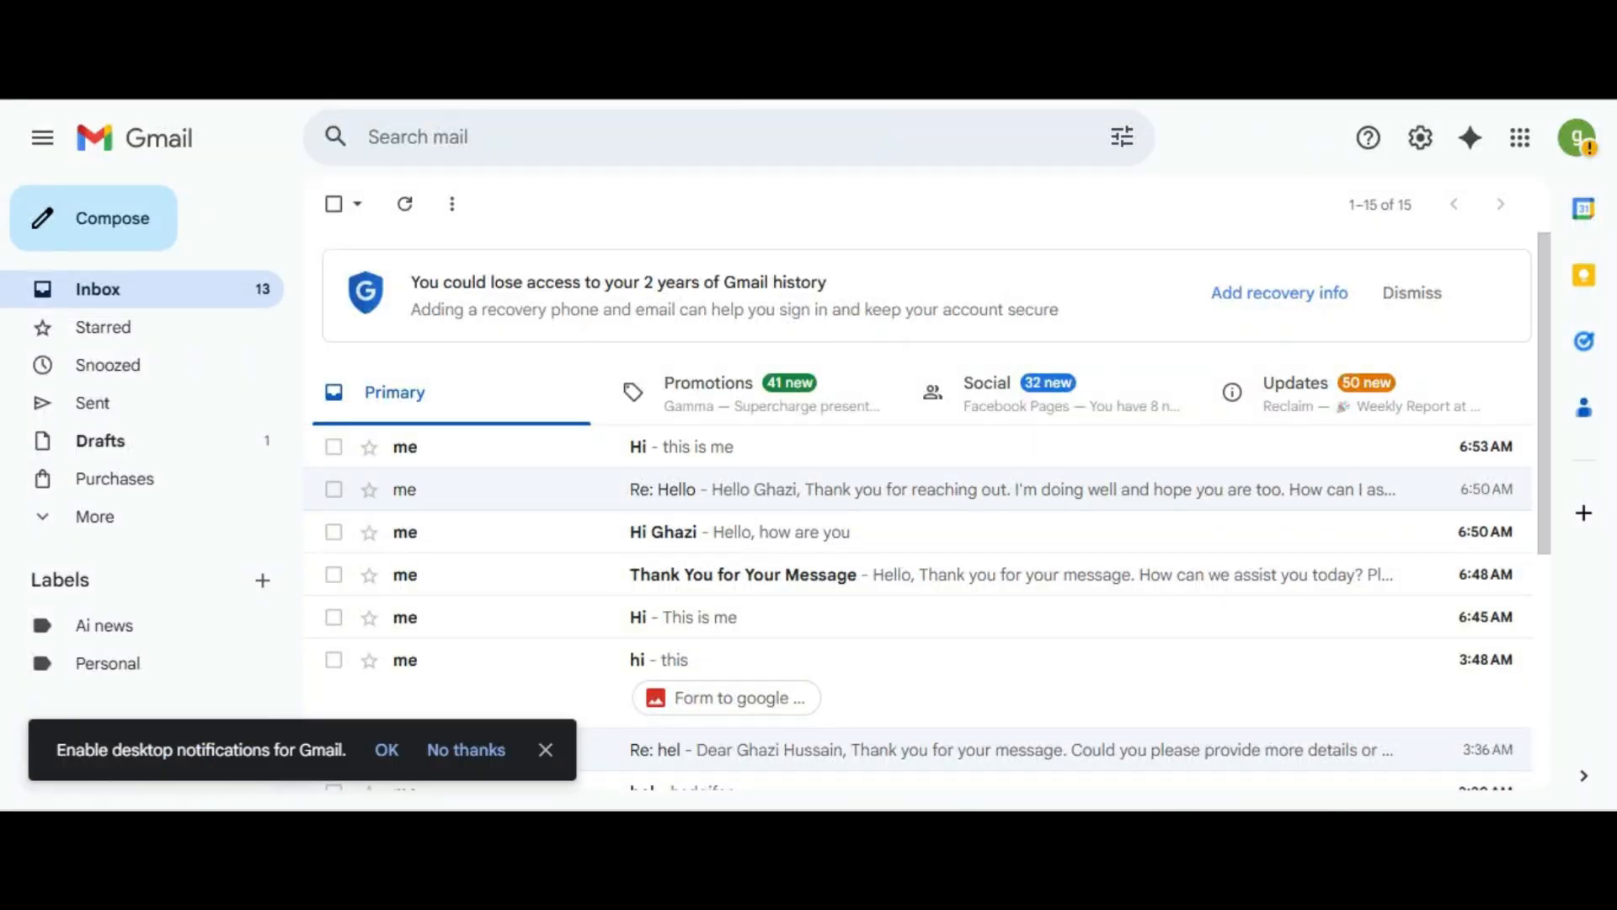
key("F5")
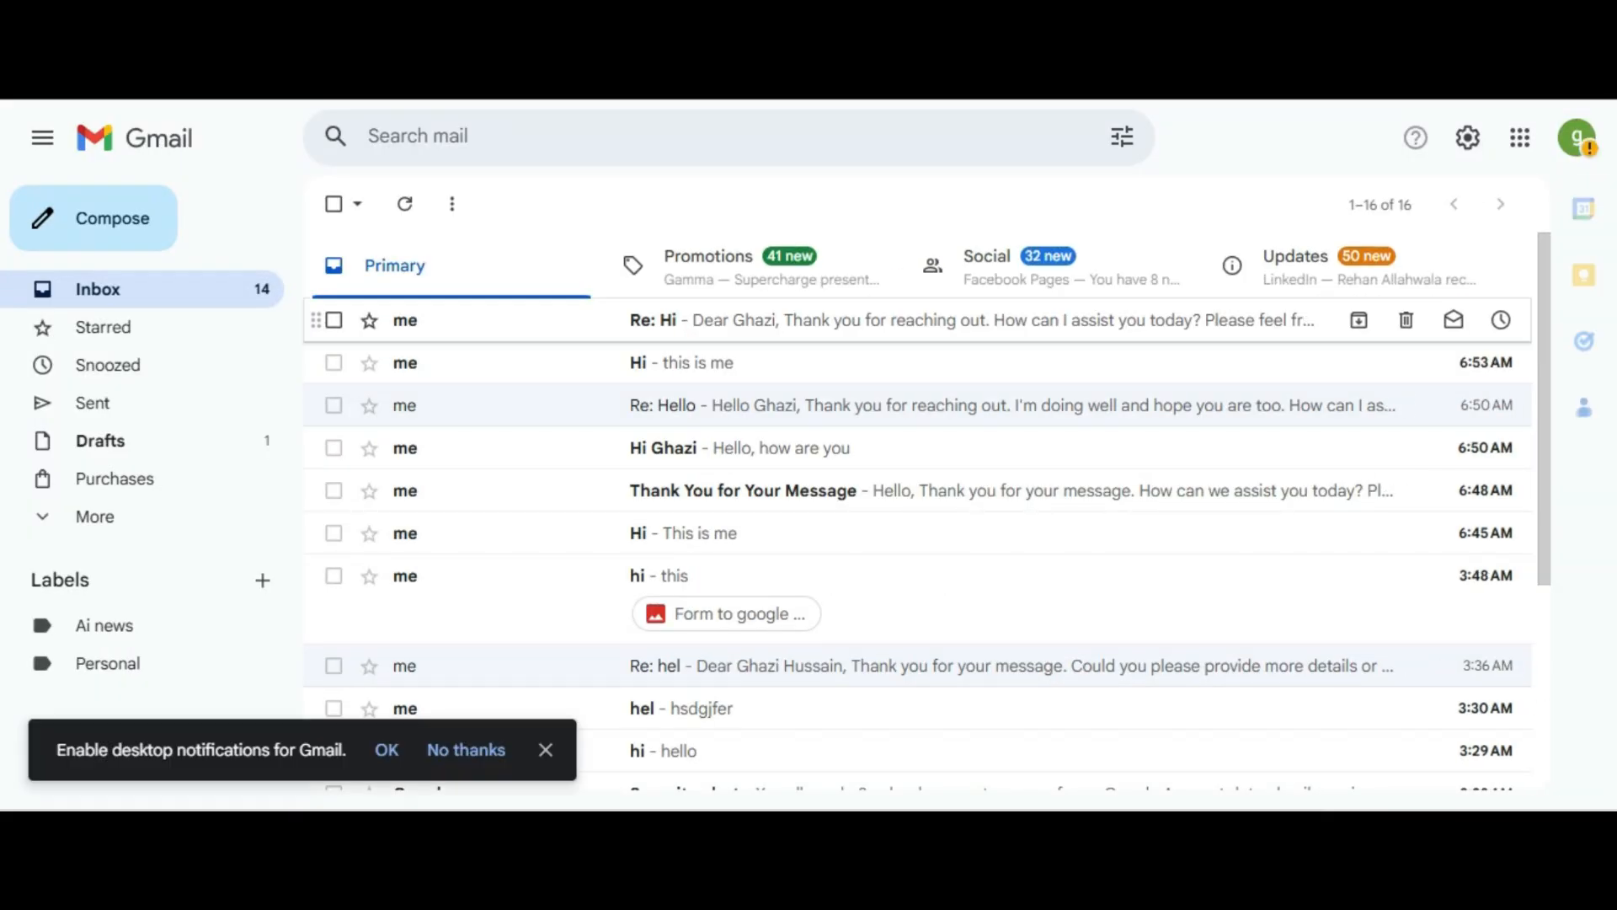
left_click(968, 320)
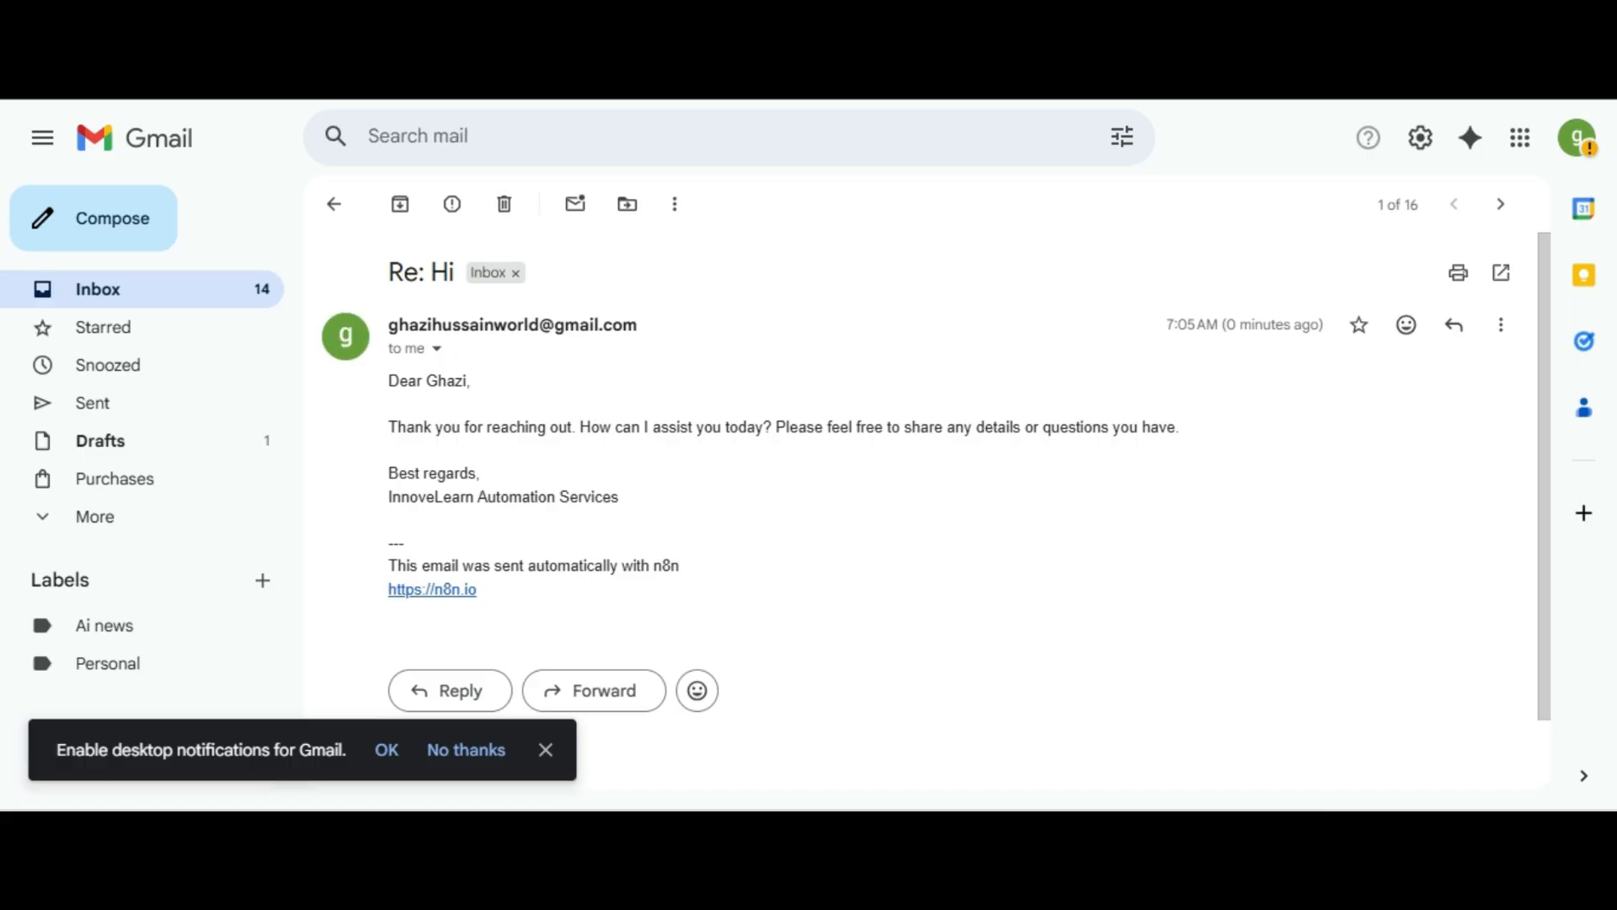
left_click_drag(379, 379, 627, 499)
left_click(690, 505)
left_click_drag(388, 566, 476, 590)
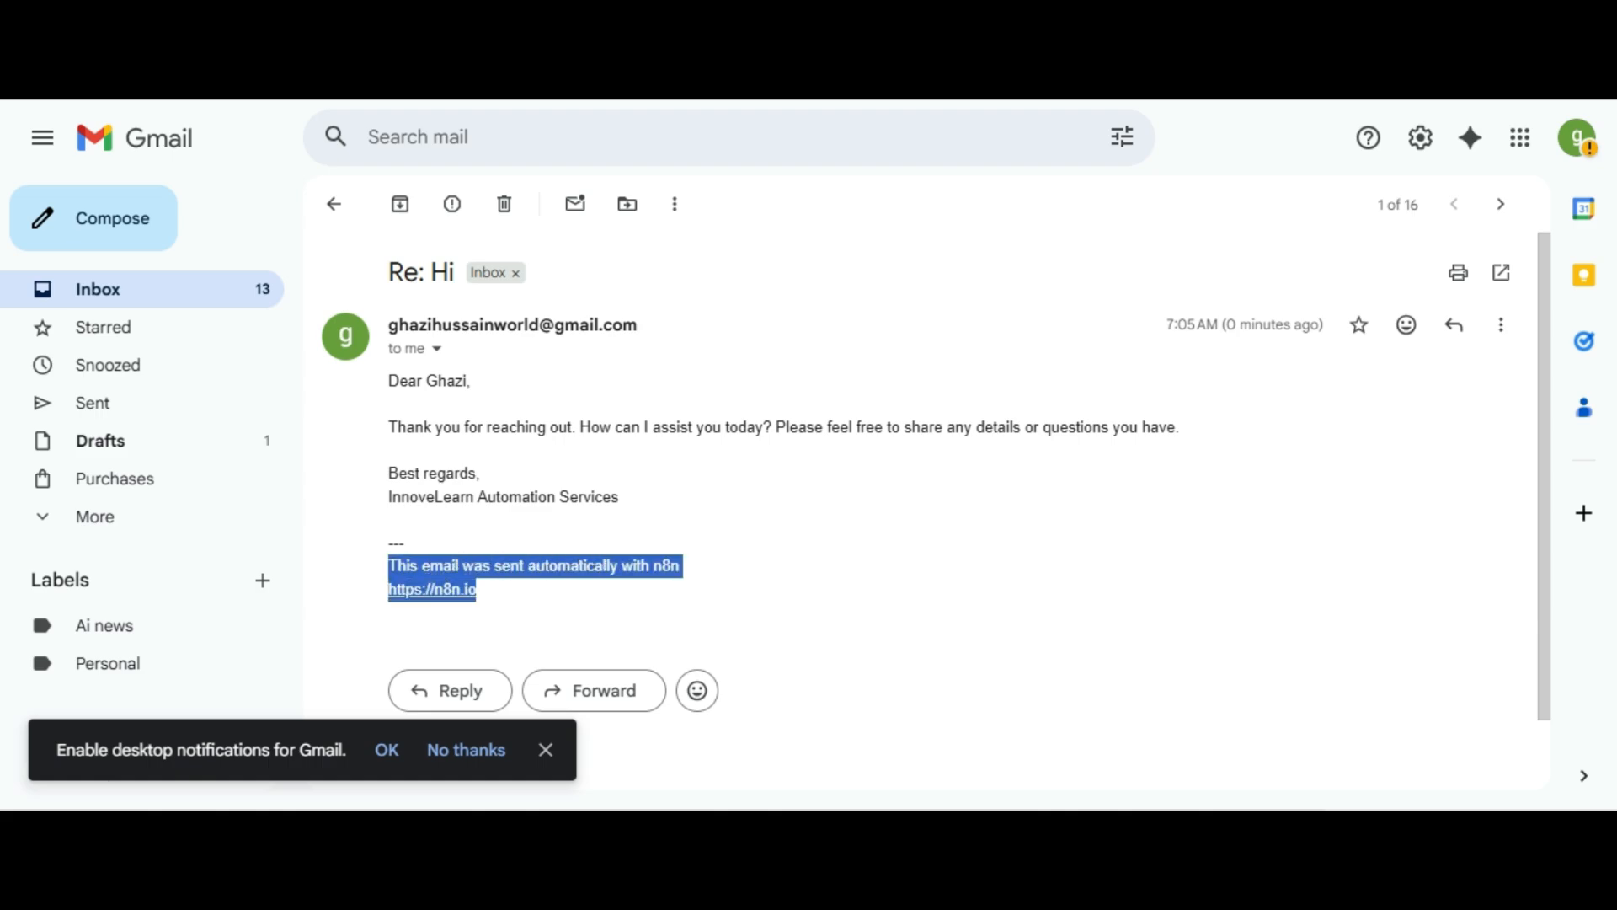
left_click(572, 596)
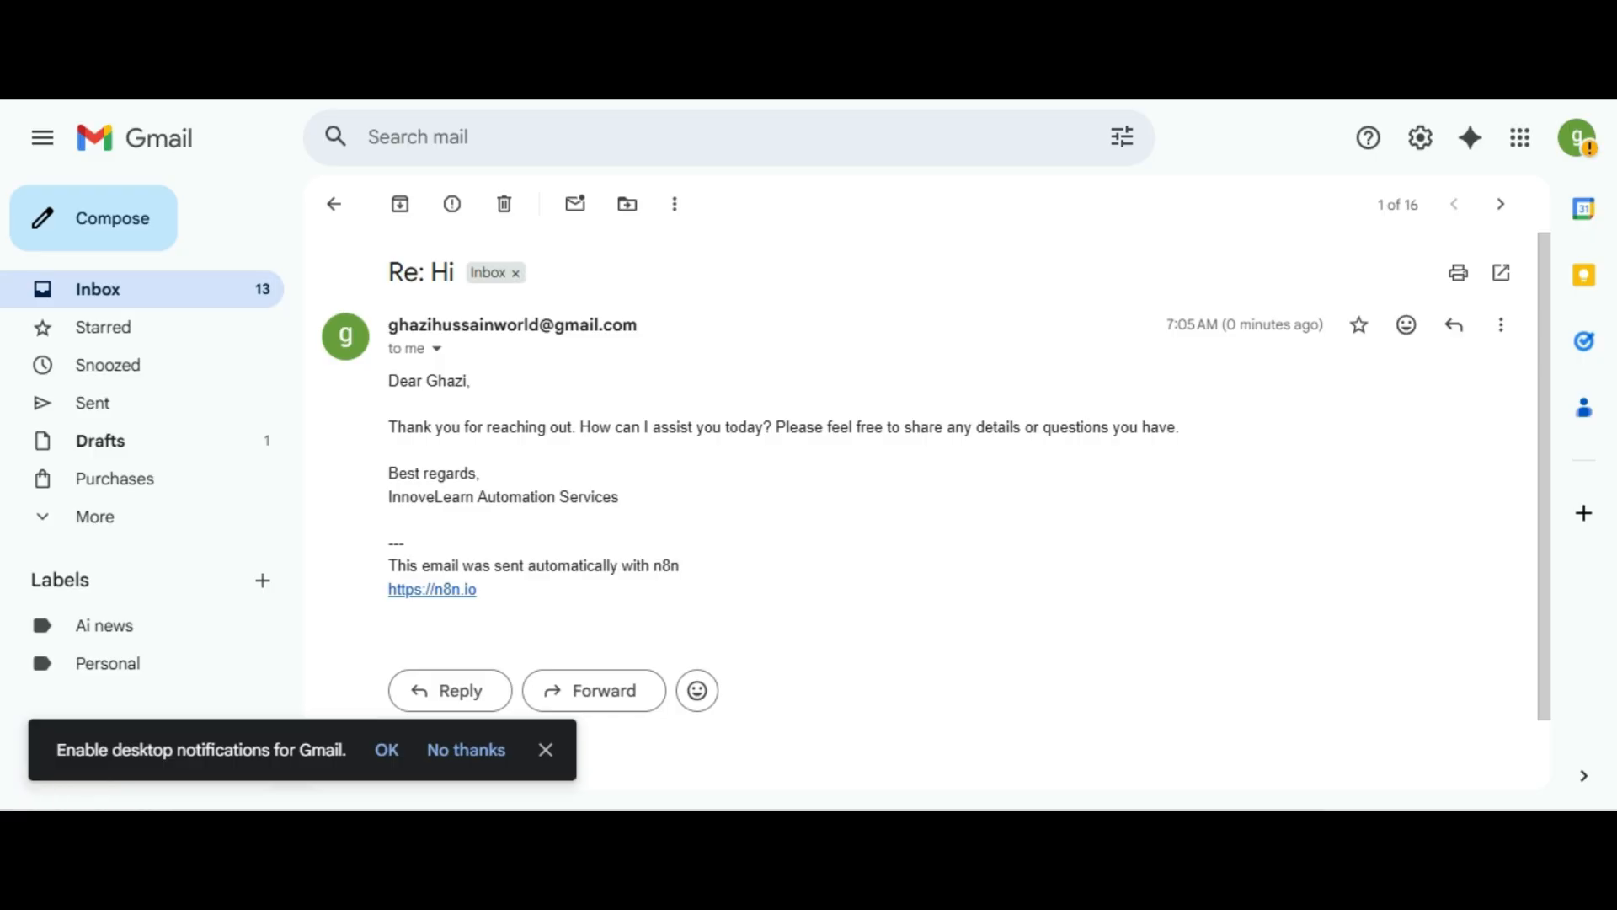
left_click(334, 204)
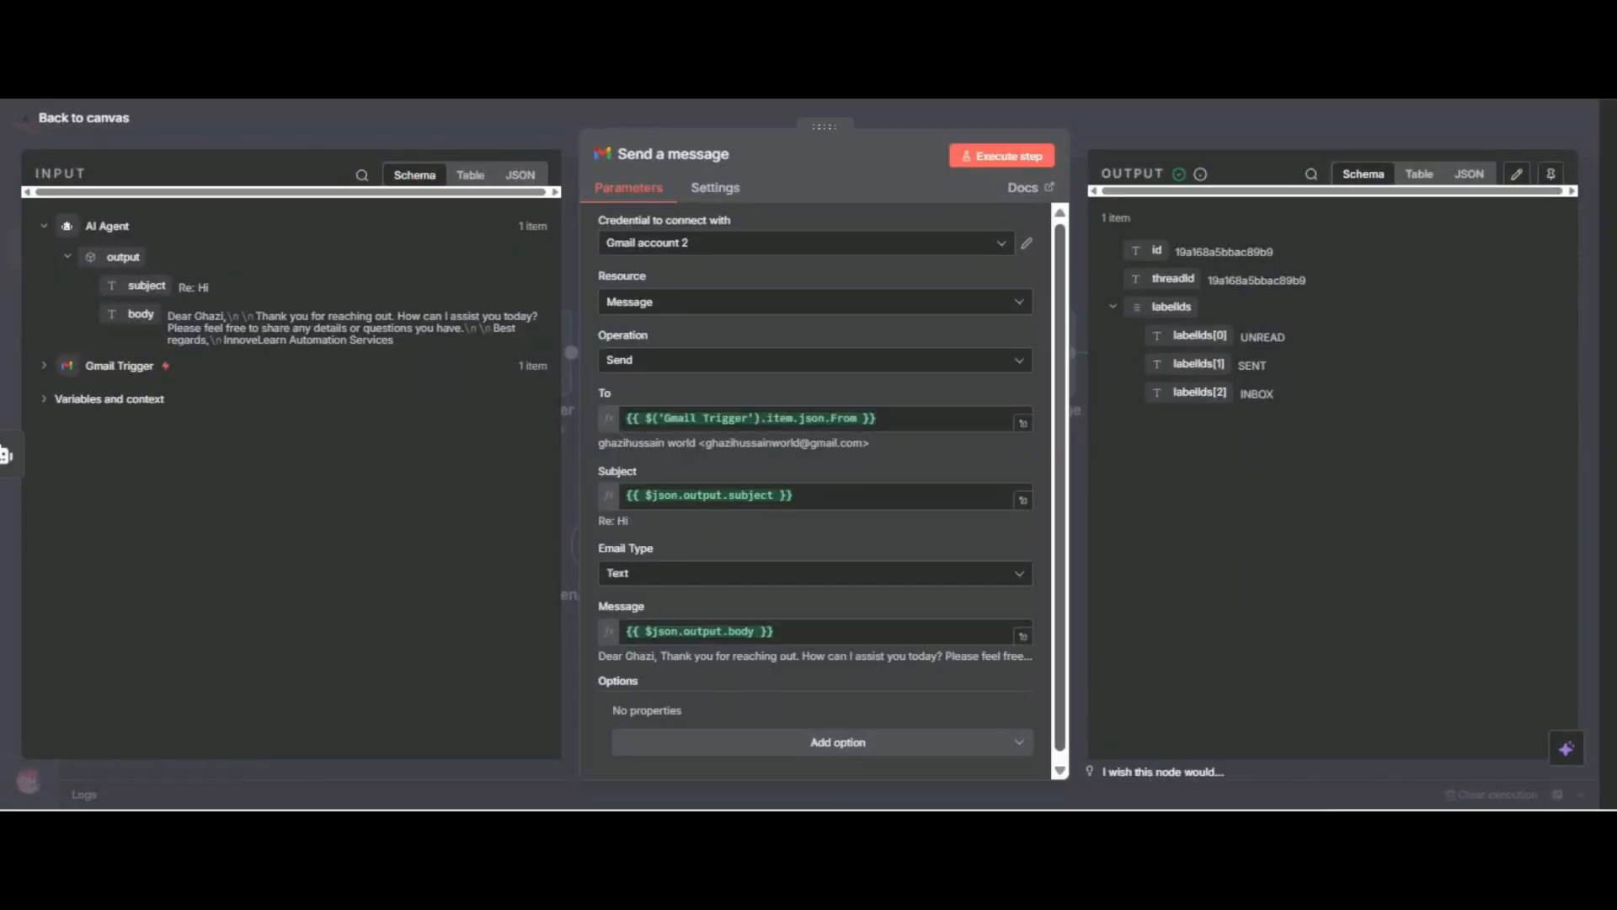
- Back in n8n, add the Append n8n Attribution option to the Send a message node and turn it off
scroll(815, 489, "down", 1)
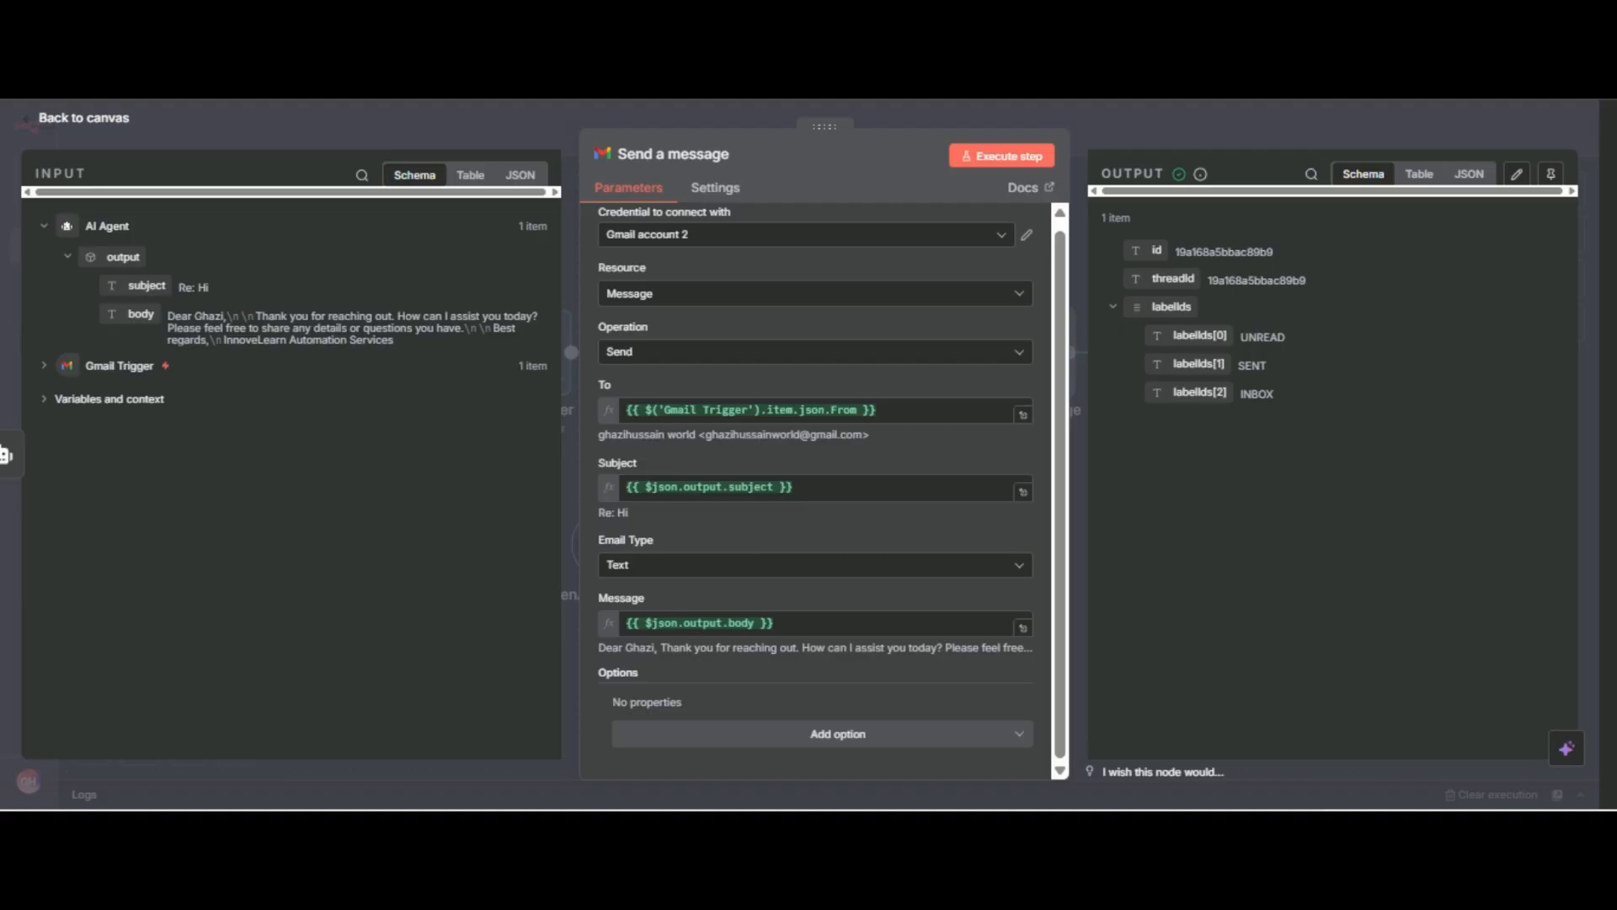
left_click(837, 734)
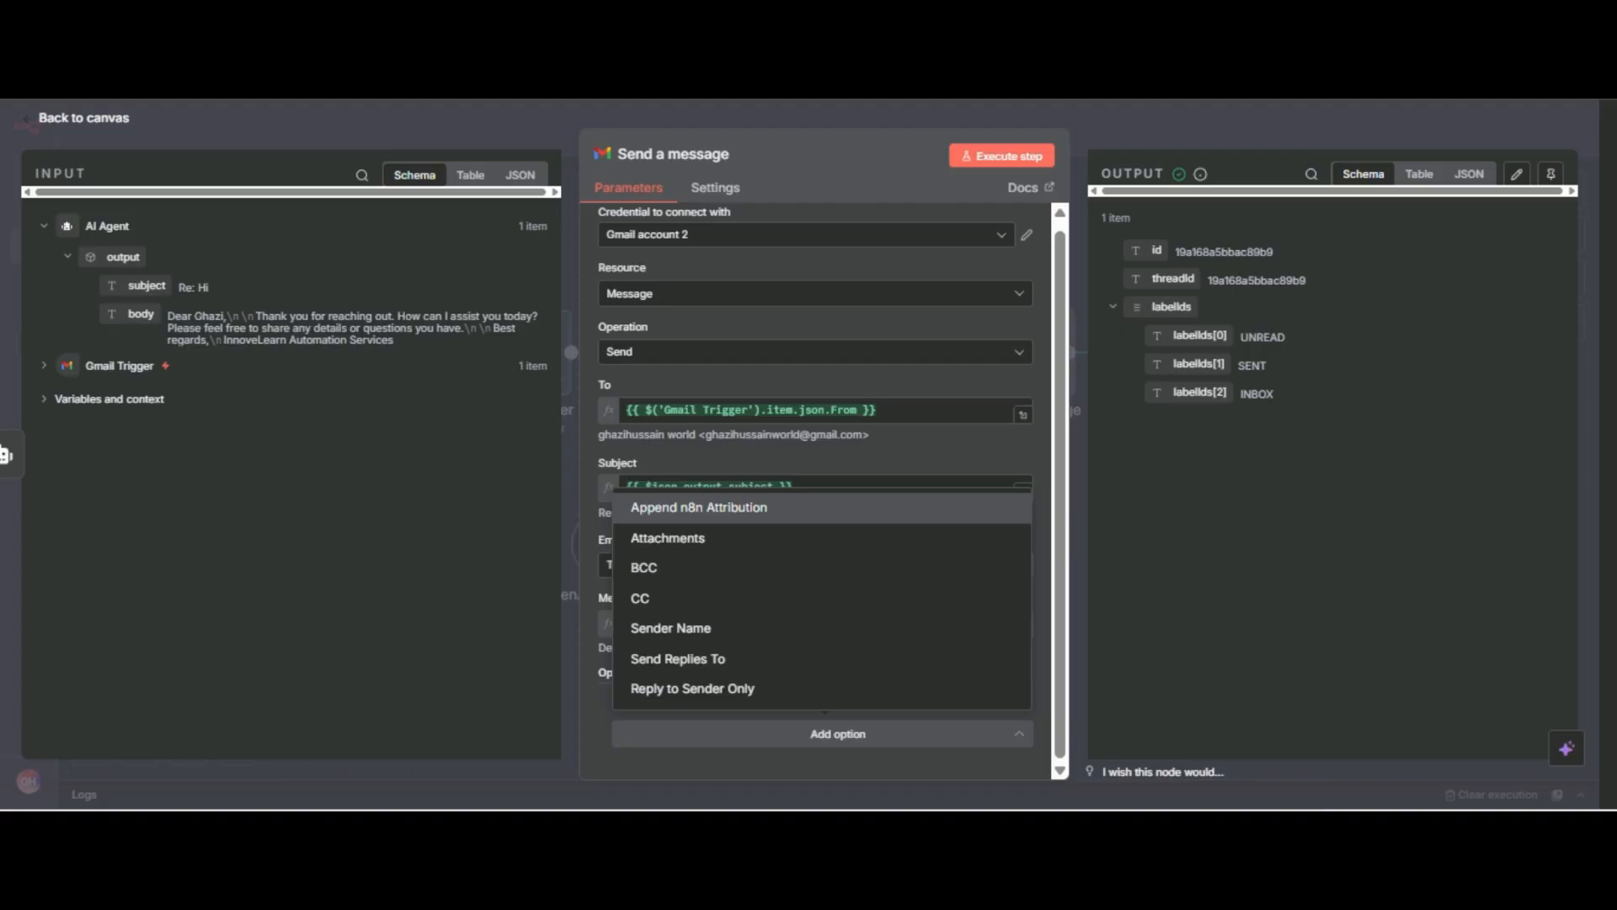
left_click(699, 507)
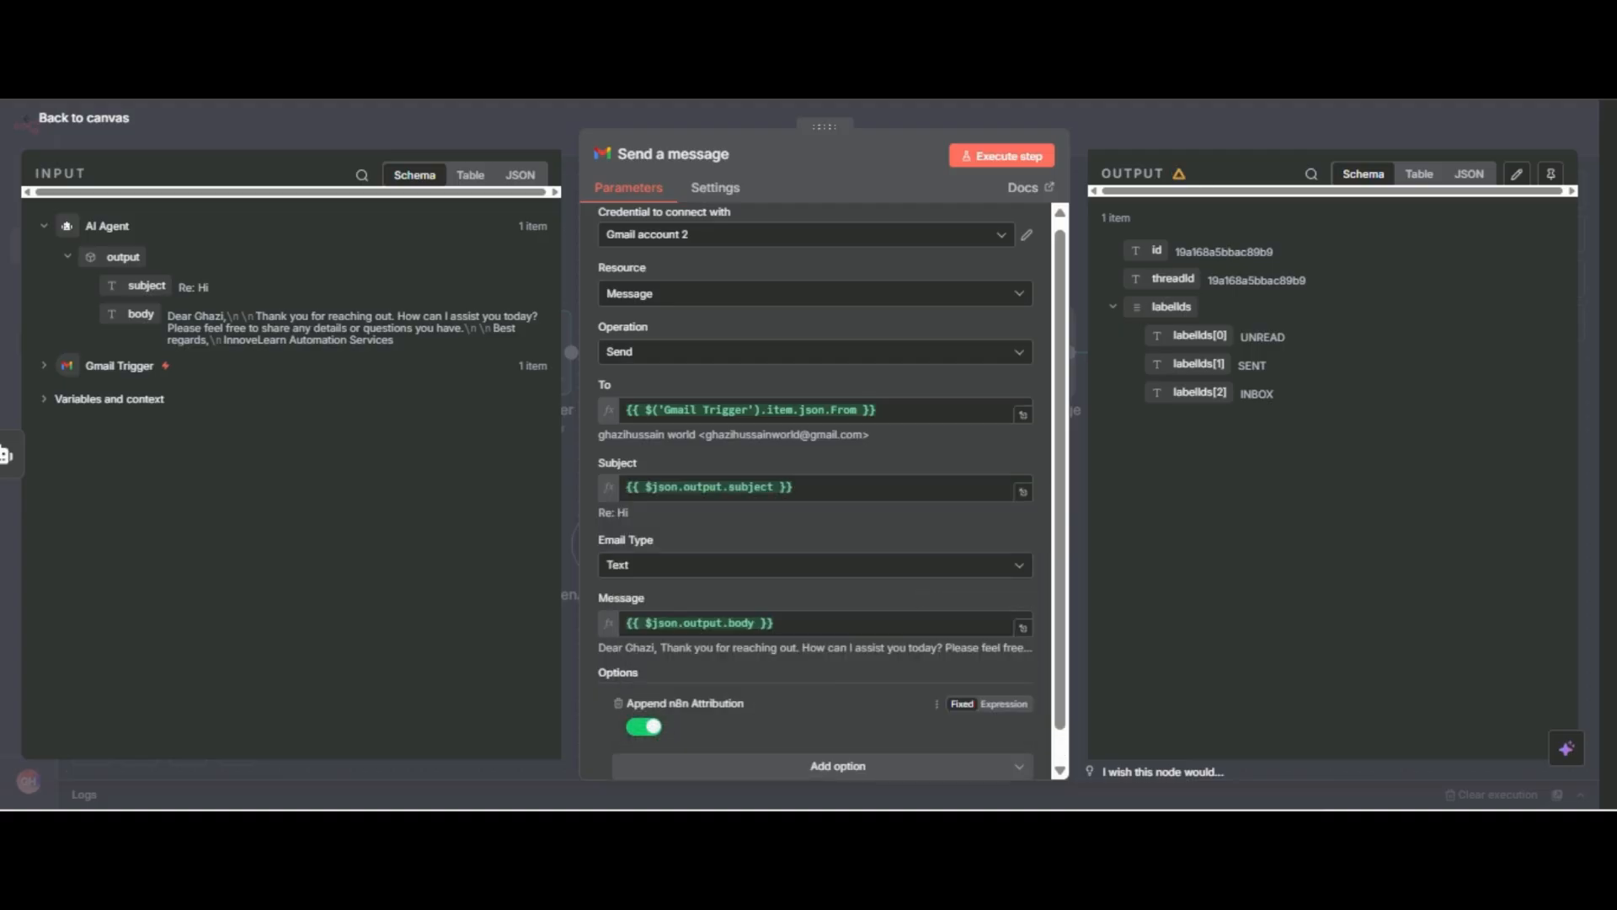
left_click(644, 726)
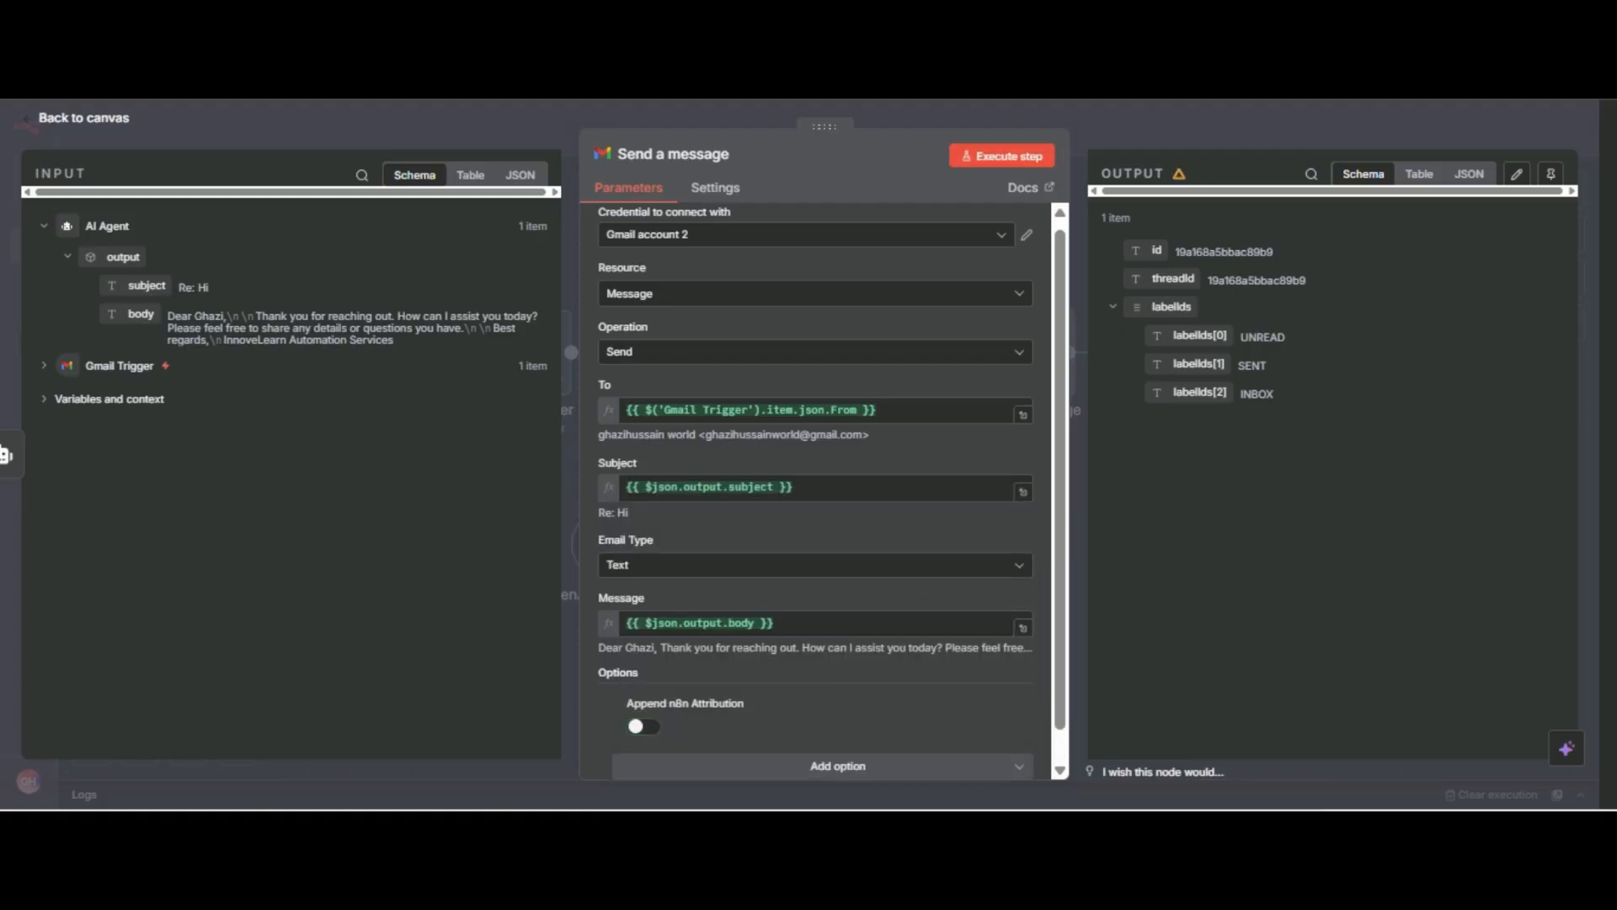
- Execute the Send a message step again, then refresh the Gmail inbox and open the newest "Re: Hi" email to check its footer
left_click(1002, 156)
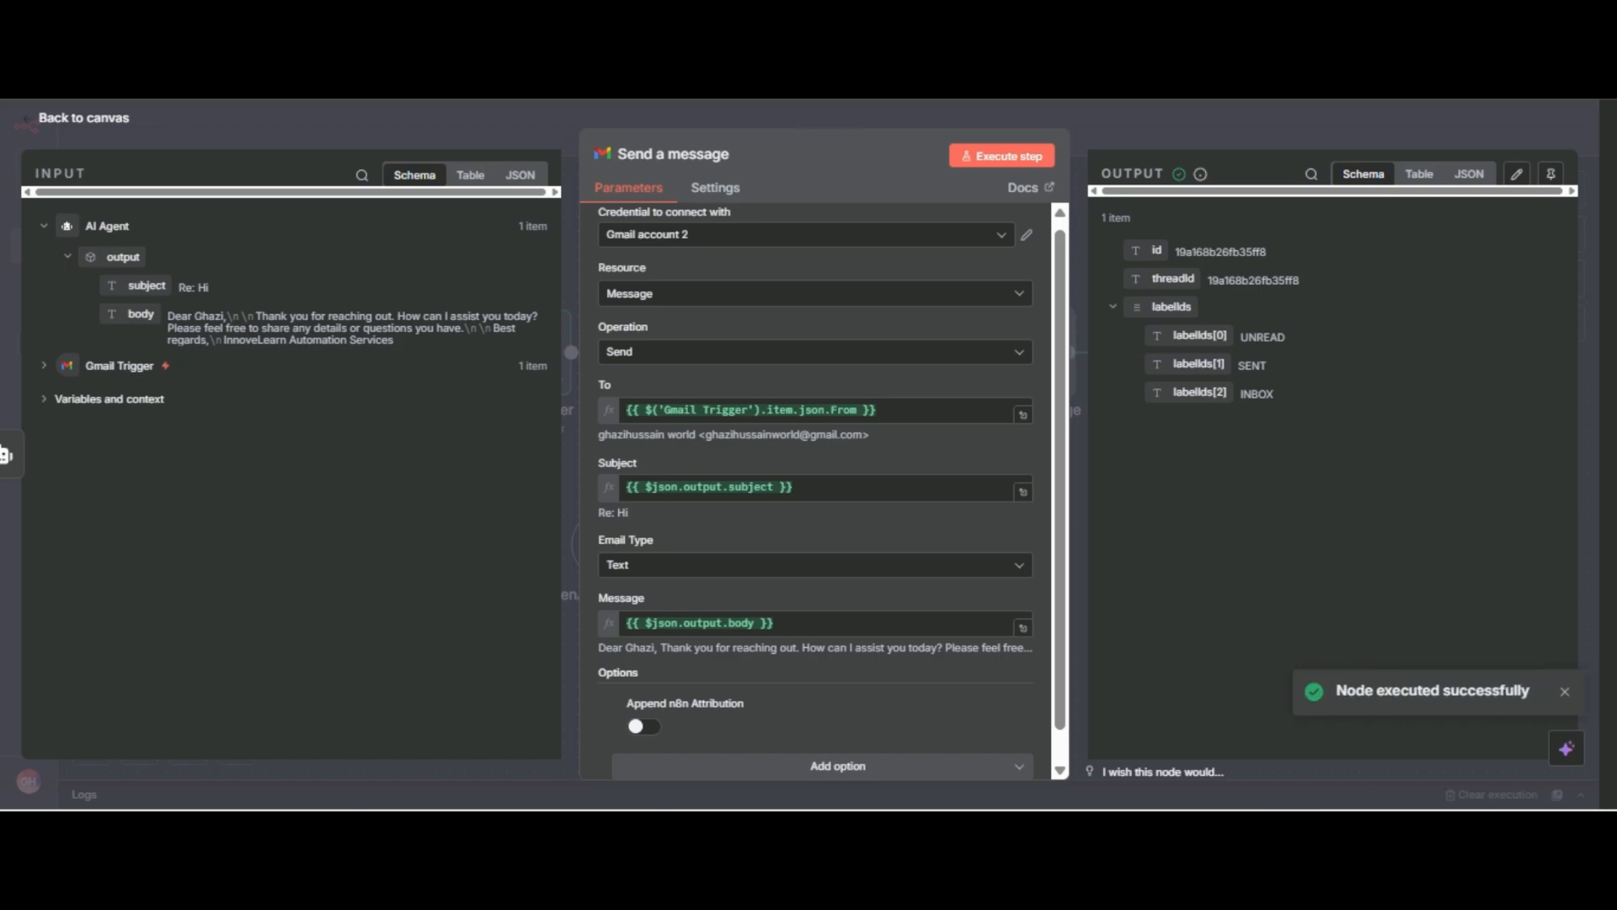
mouse_move(1099, 829)
left_click(1099, 725)
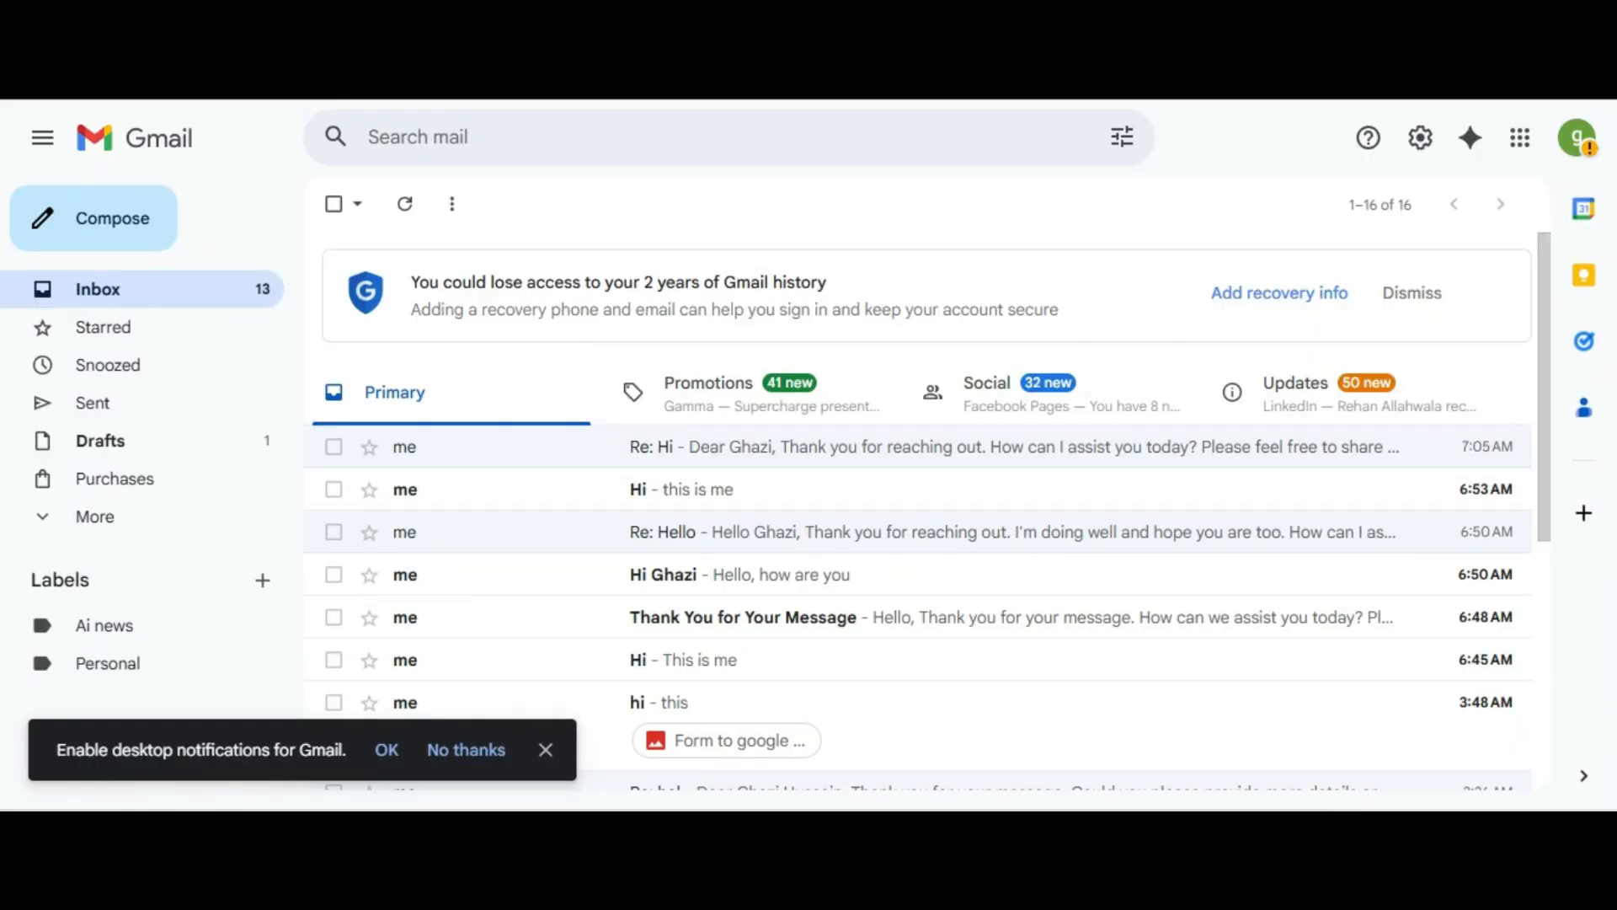
key("F5")
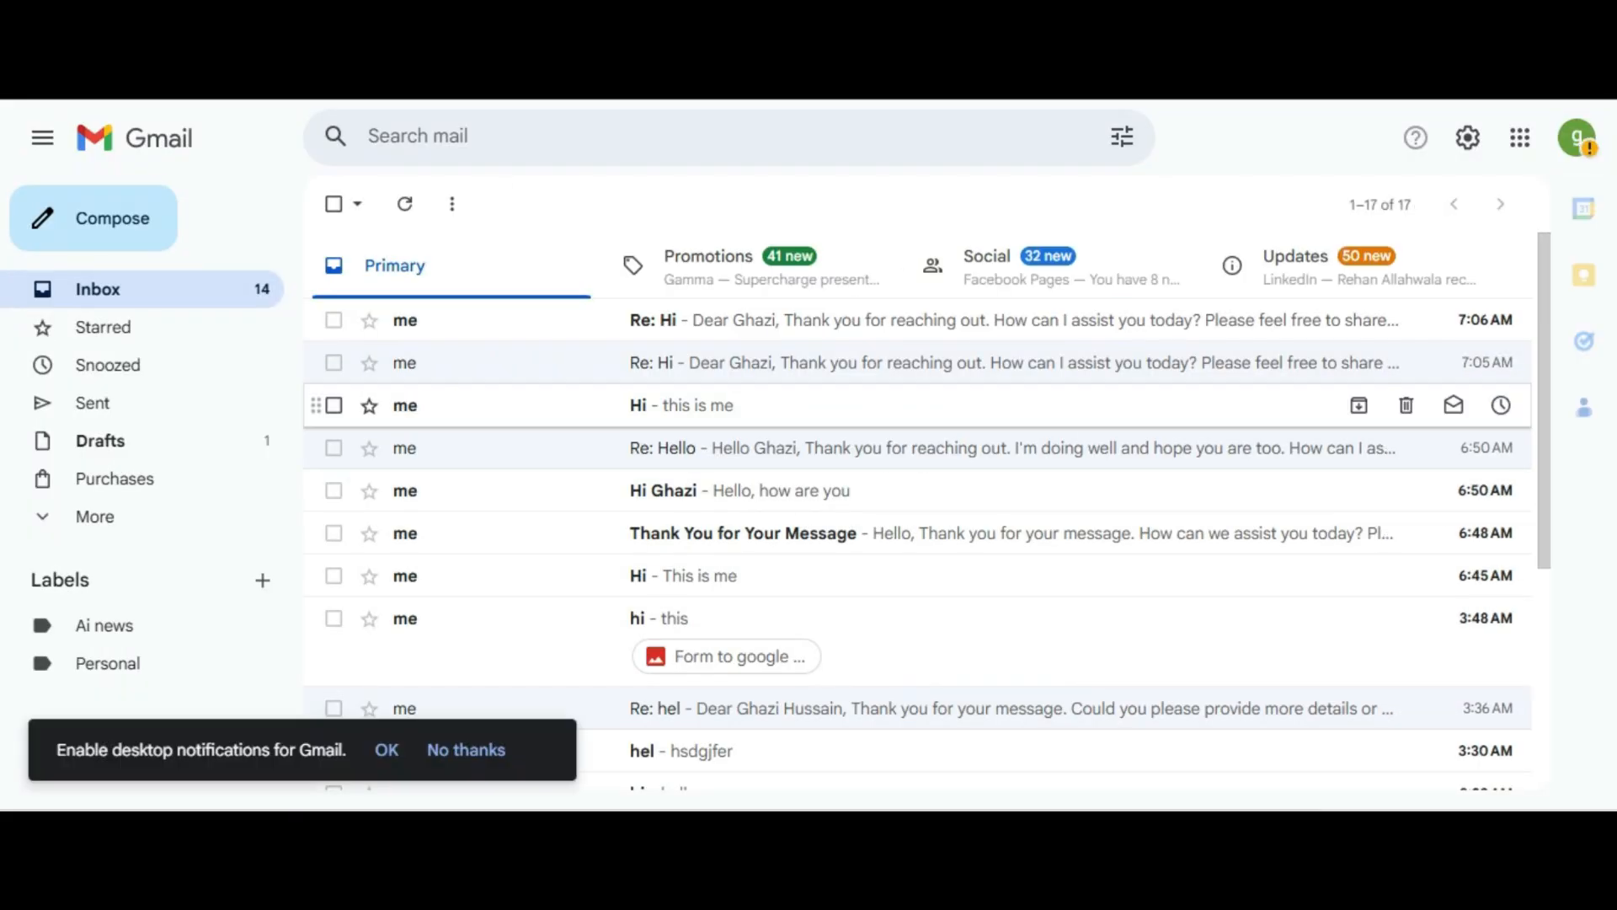
left_click(809, 320)
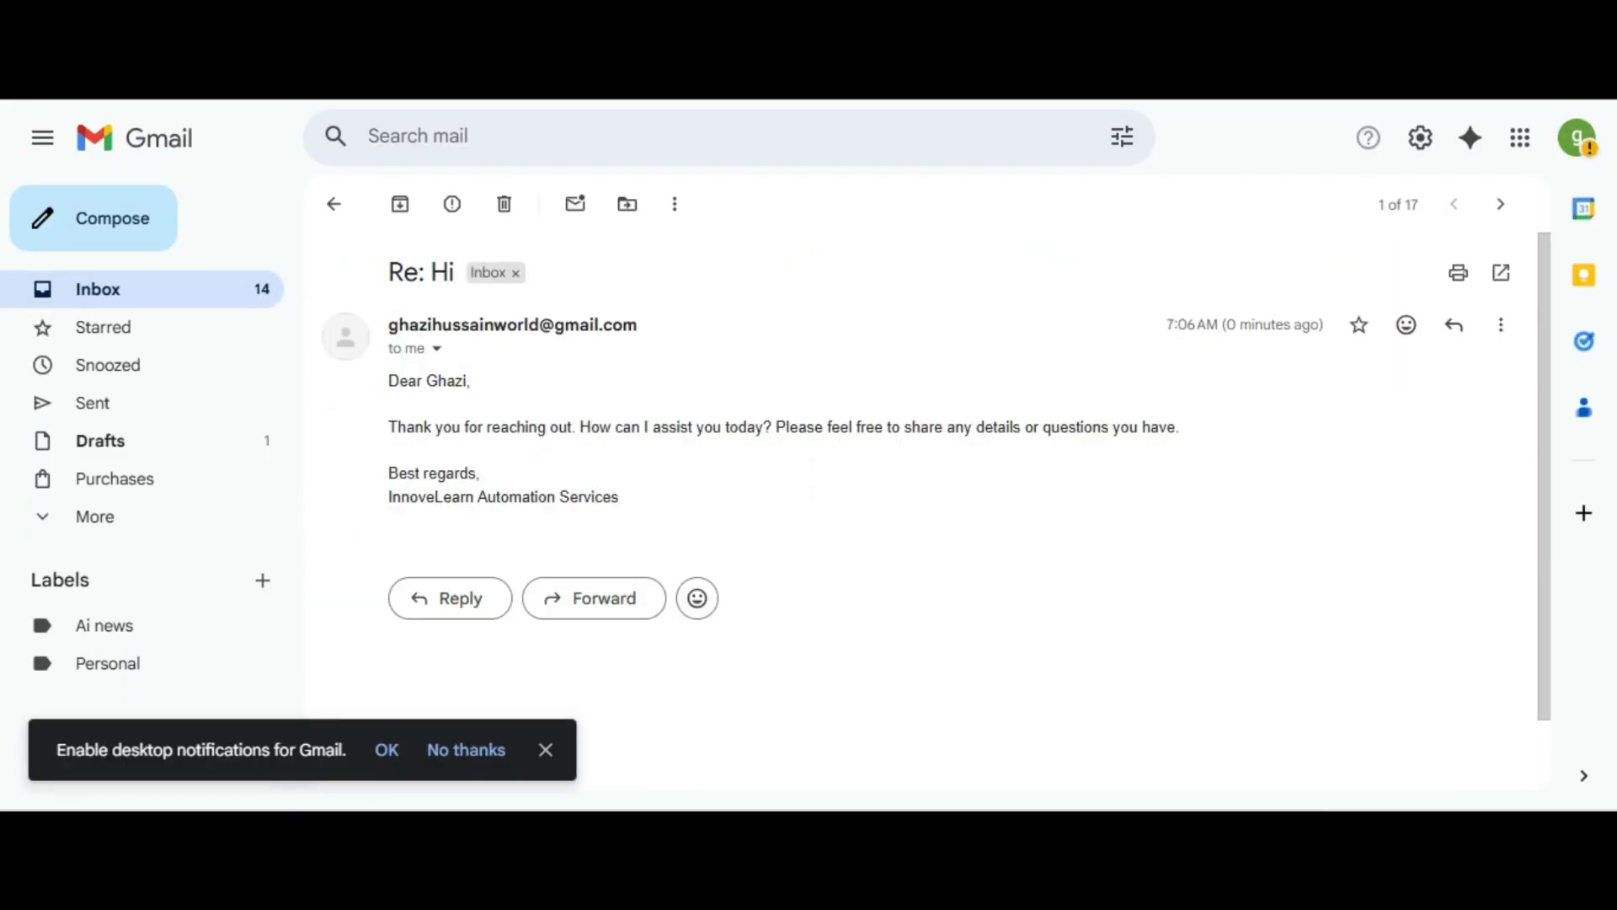